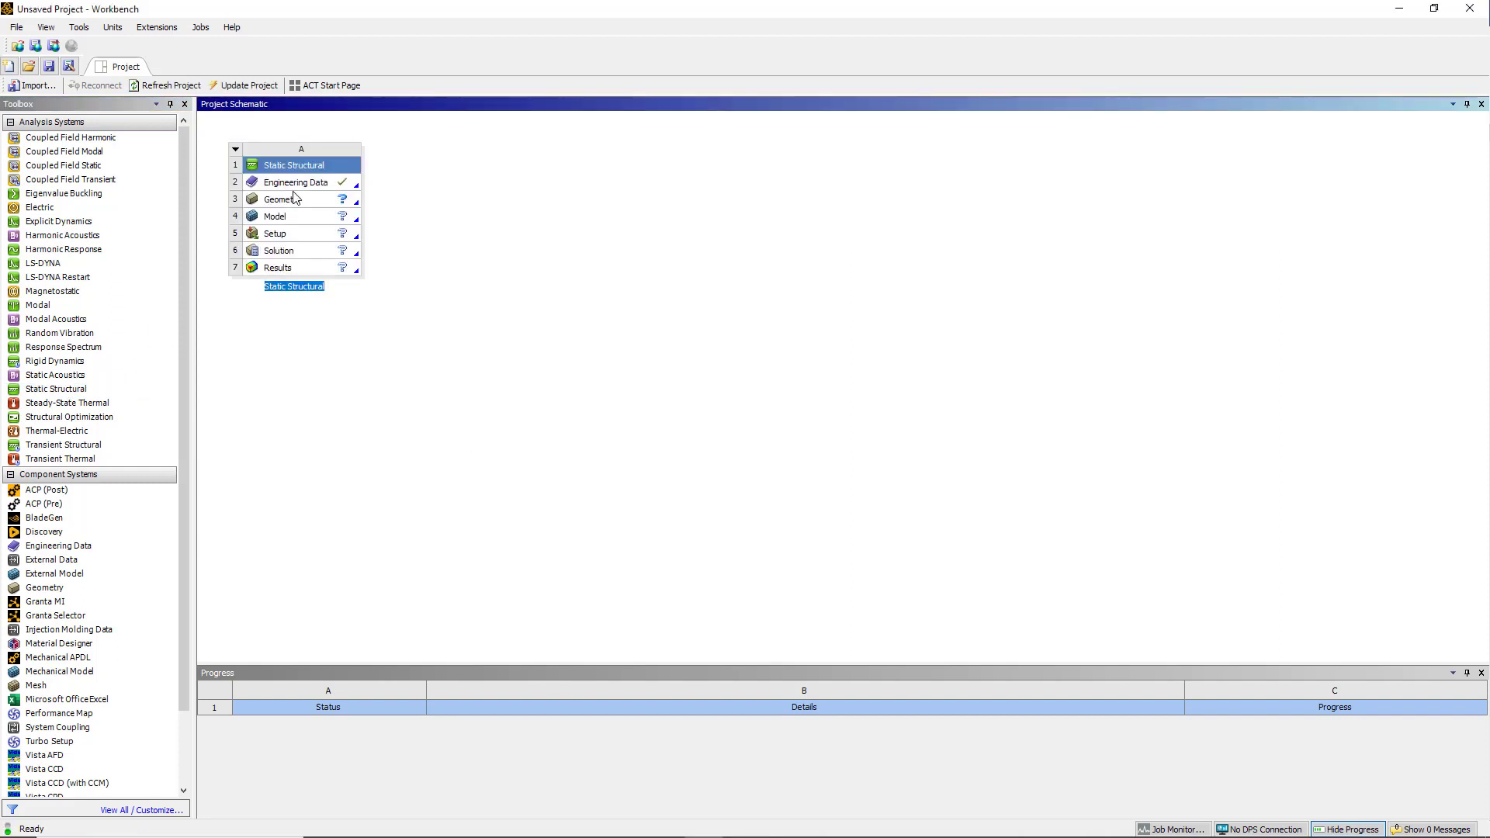
Step: Import flange_assembly.scdoc as the Static Structural system's geometry and open it in SpaceClaim
{"action": "right_click", "coordinate": [296, 202]}
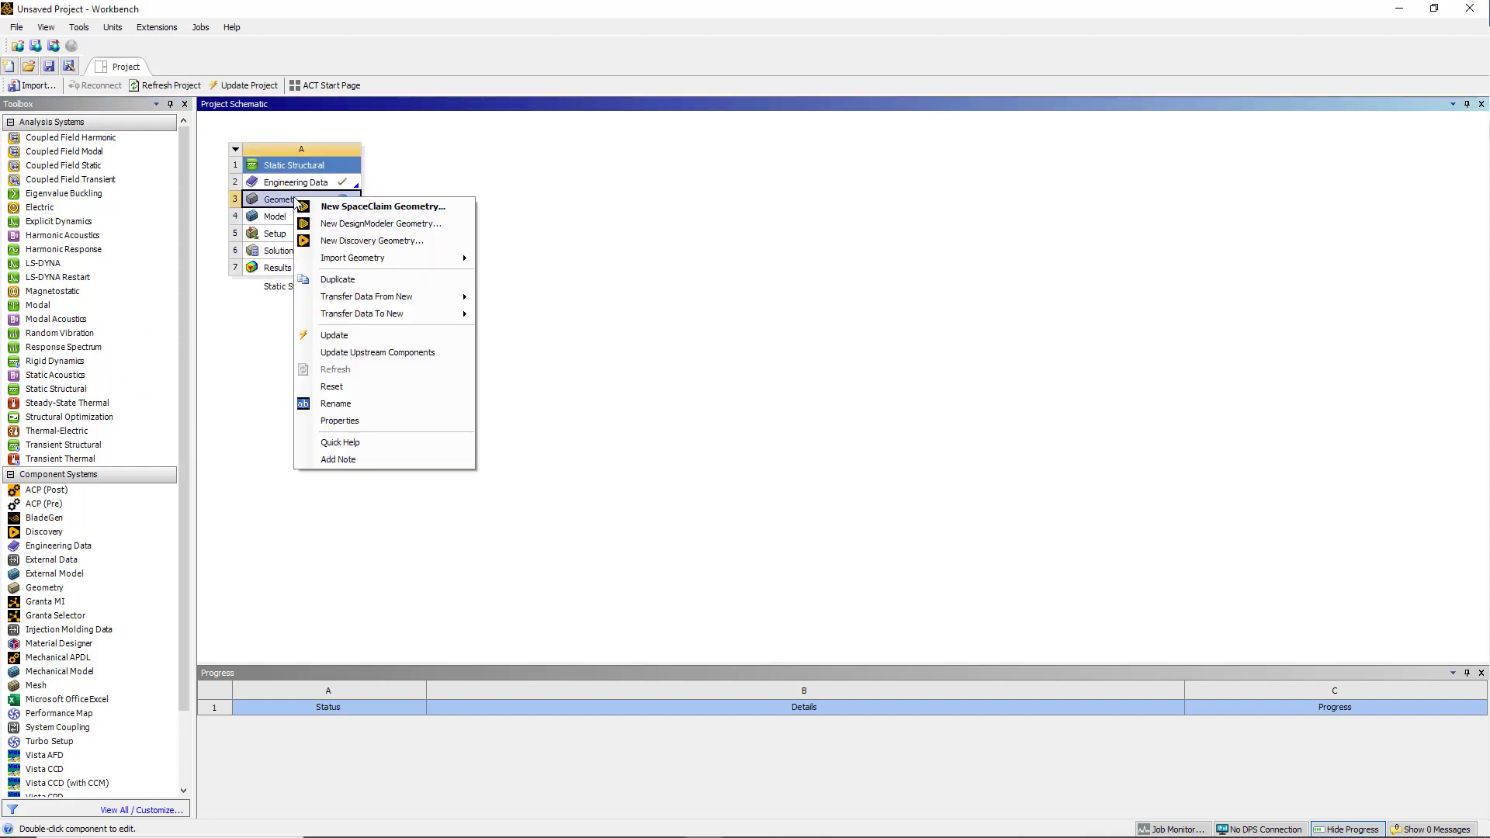
{"action": "mouse_move", "coordinate": [374, 260]}
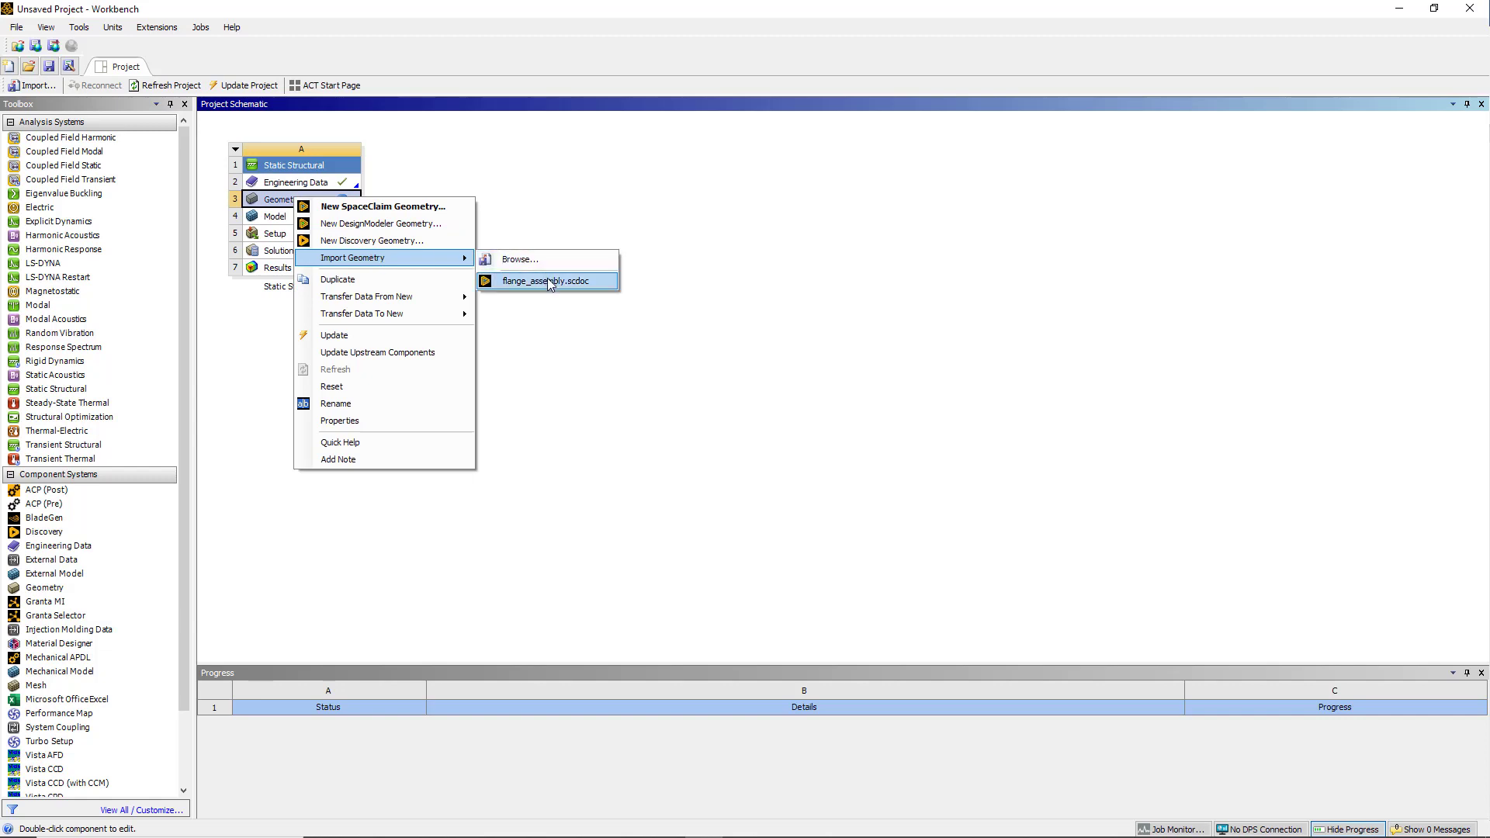
{"action": "left_click", "coordinate": [548, 278]}
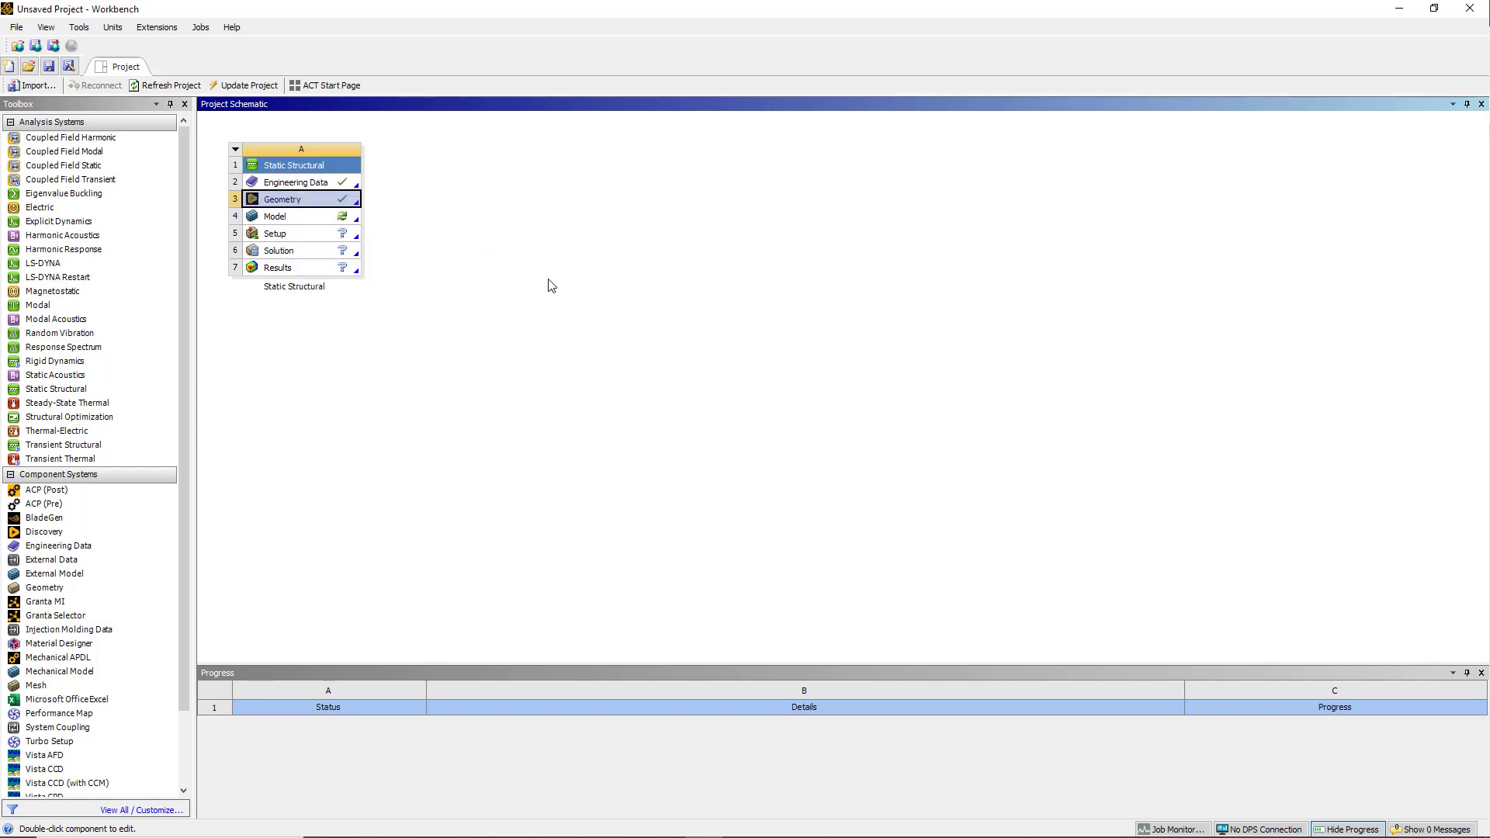
{"action": "double_click", "coordinate": [302, 201]}
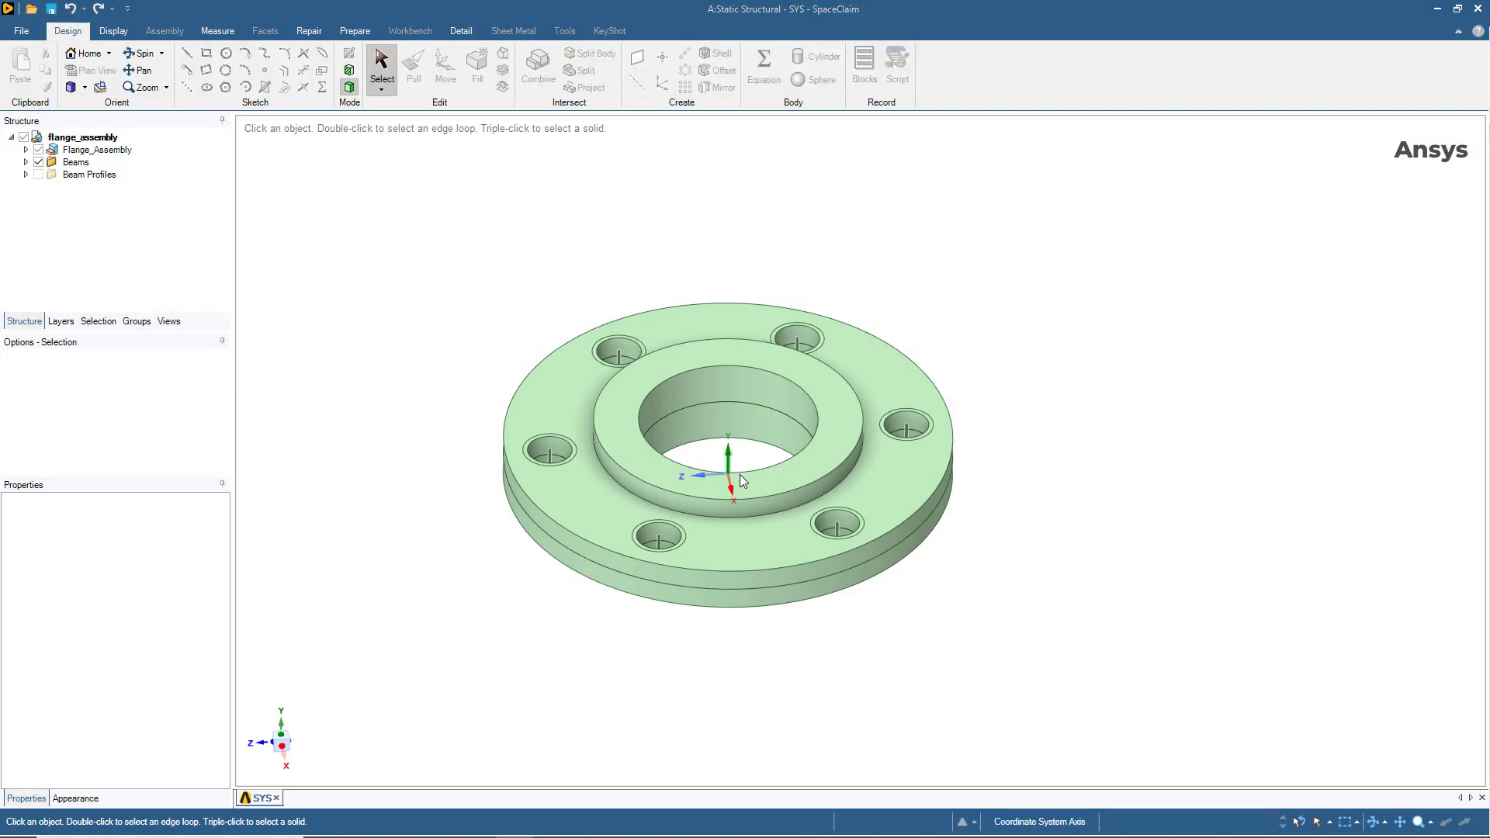
Step: Create a plane through the origin, perpendicular to the coordinate system's X axis
{"action": "left_click", "coordinate": [734, 495]}
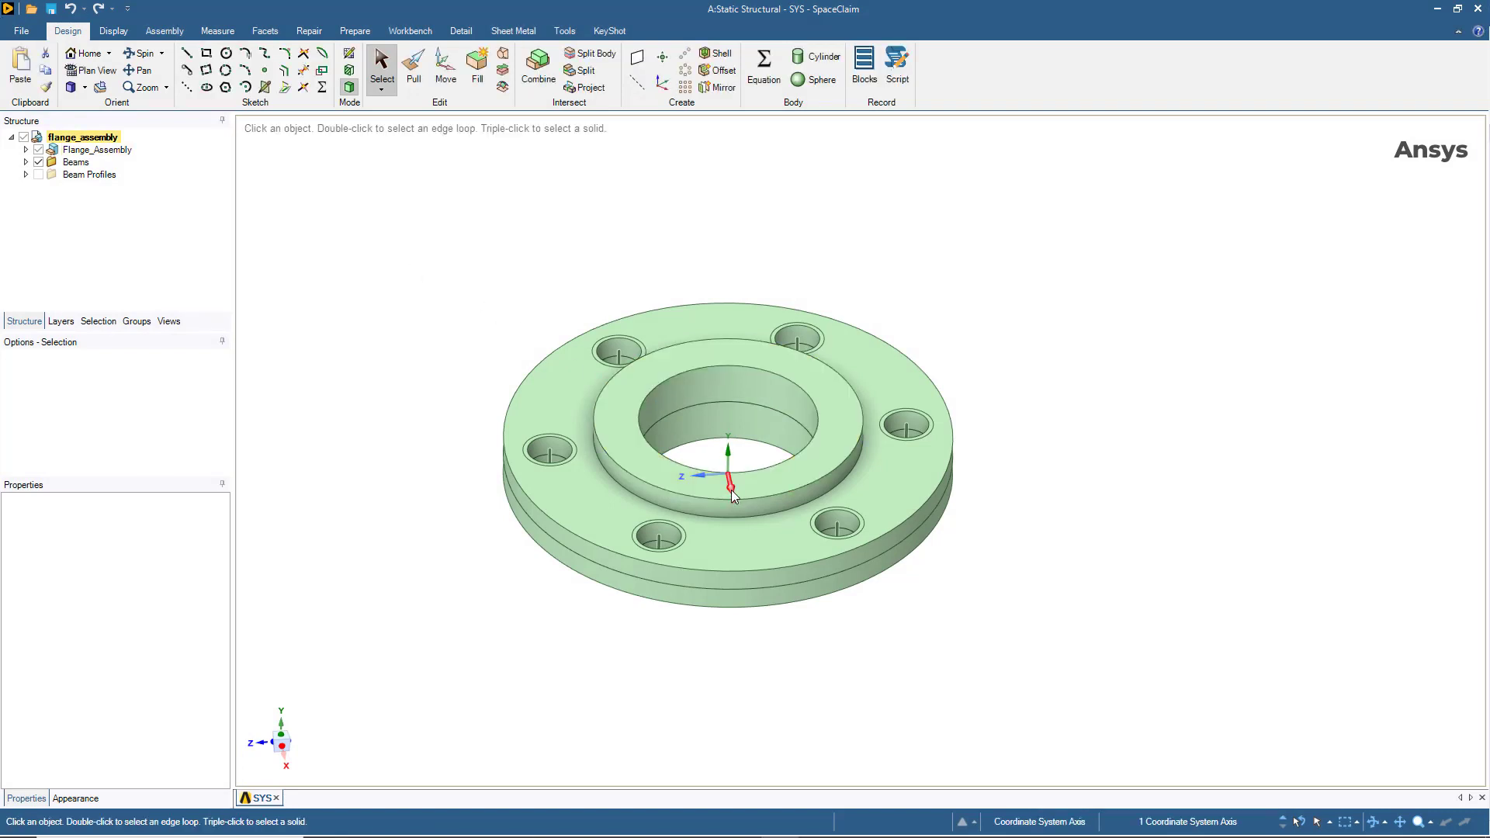
{"action": "left_click", "coordinate": [636, 62]}
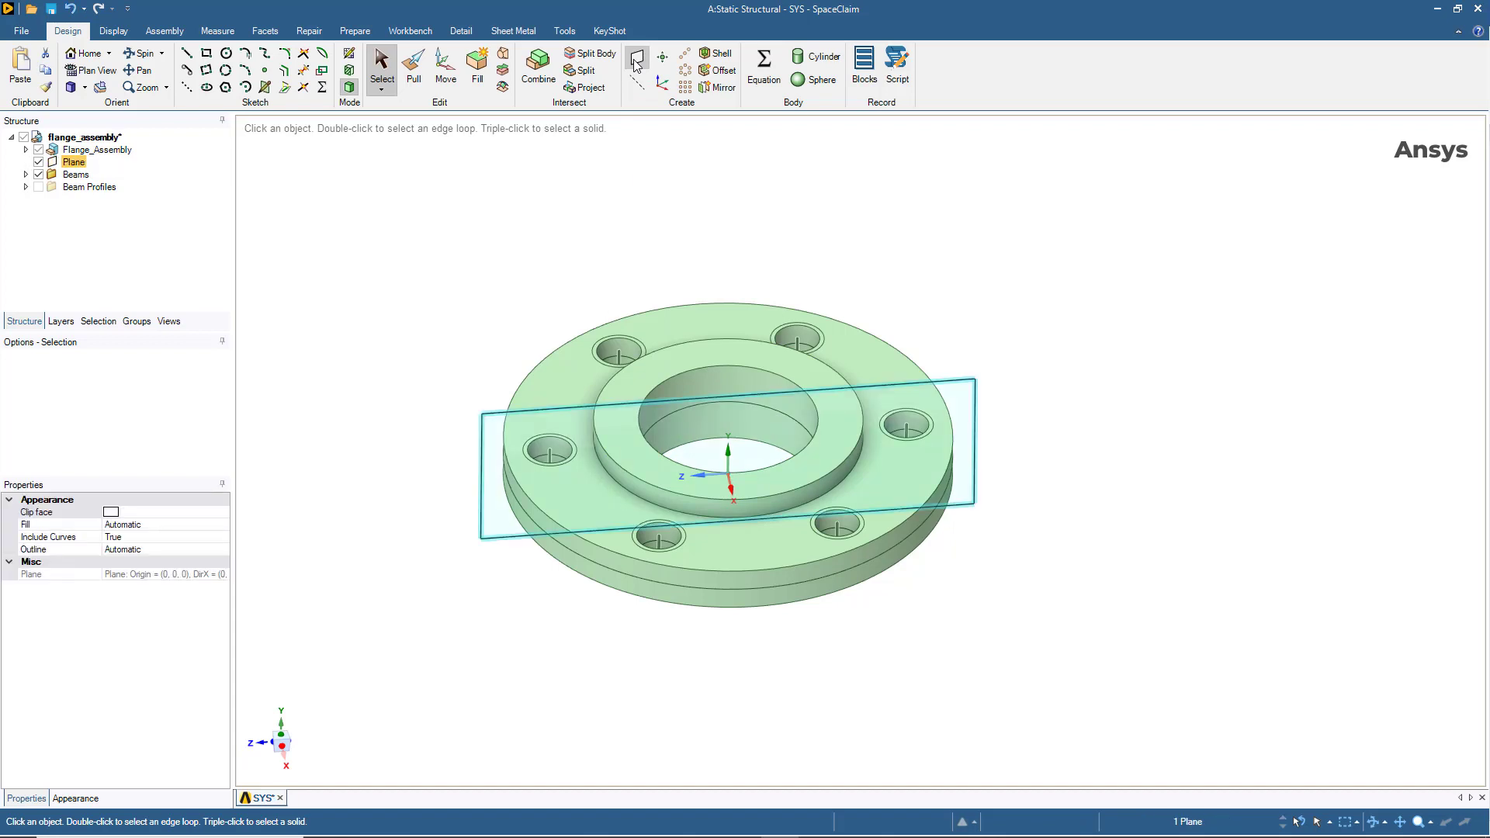
{"action": "left_click", "coordinate": [580, 277]}
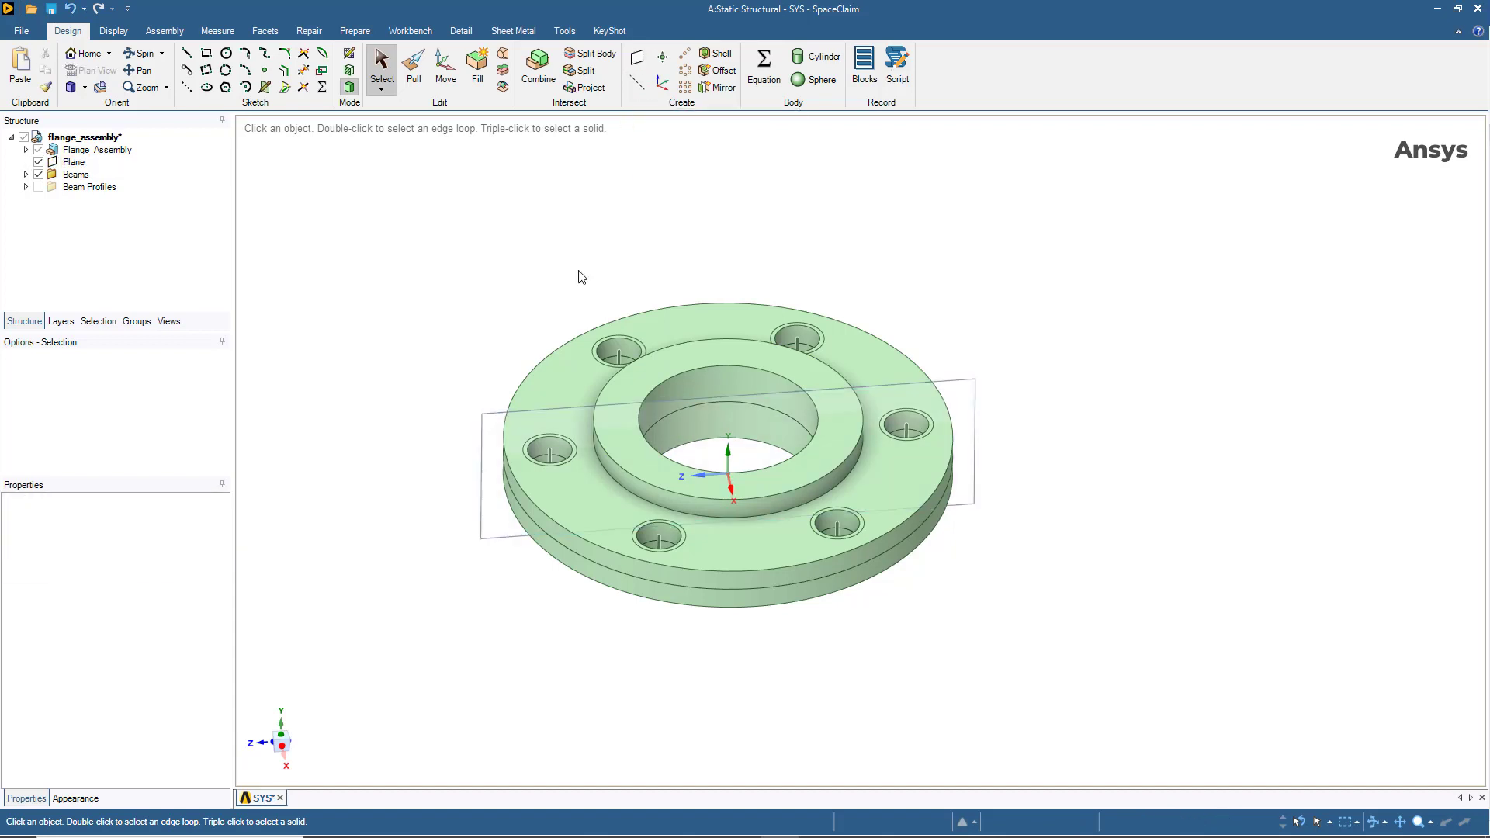
{"action": "mouse_move", "coordinate": [582, 277]}
{"action": "middle_mouse_down"}
{"action": "mouse_move", "coordinate": [574, 405]}
{"action": "mouse_move", "coordinate": [580, 282]}
{"action": "middle_mouse_up"}
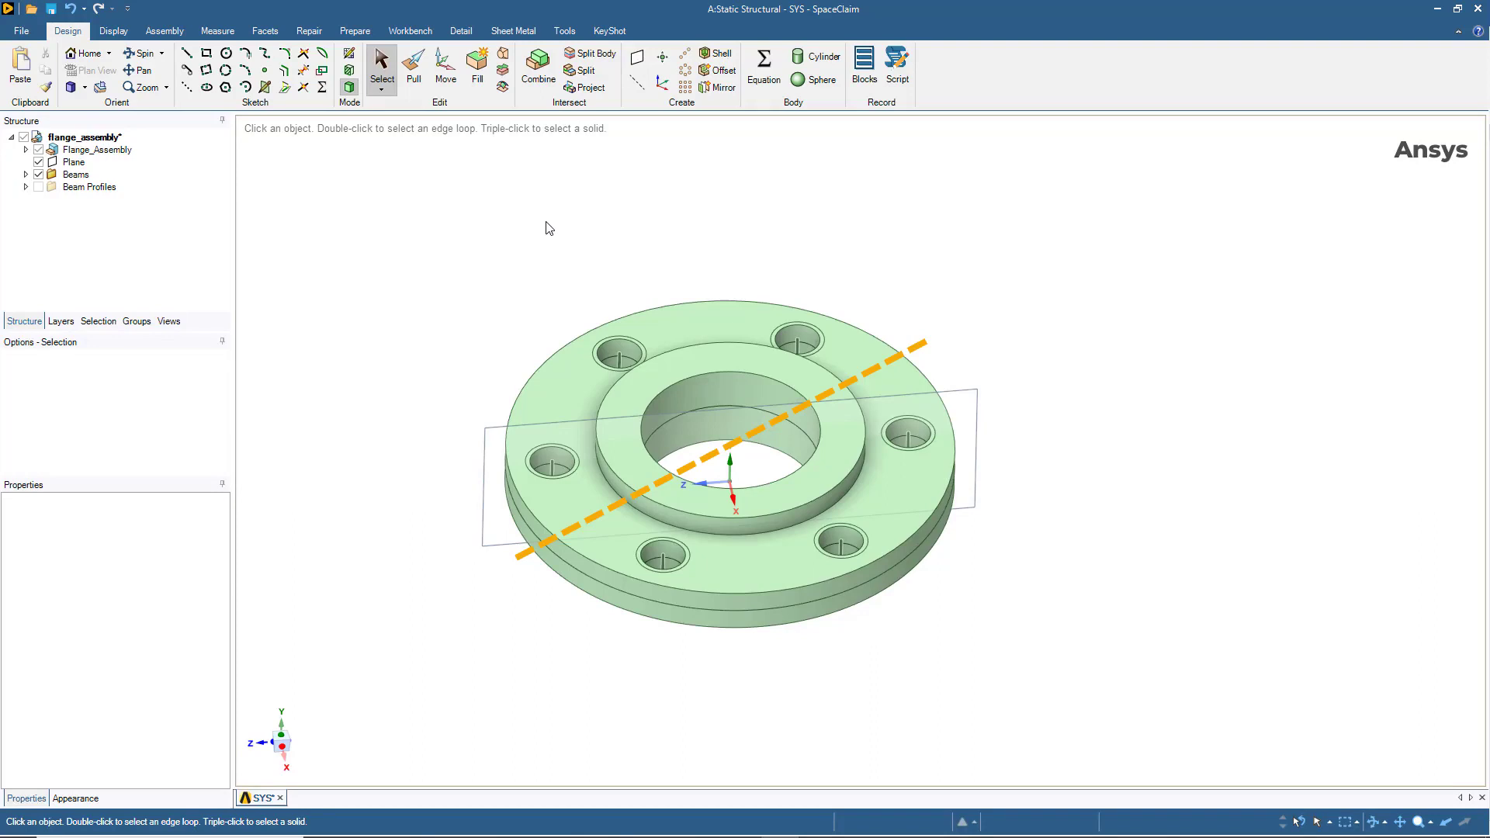
Step: Rotate the plane 30° about the flange's vertical axis with the Move tool
{"action": "left_click", "coordinate": [446, 80]}
{"action": "left_click", "coordinate": [687, 412]}
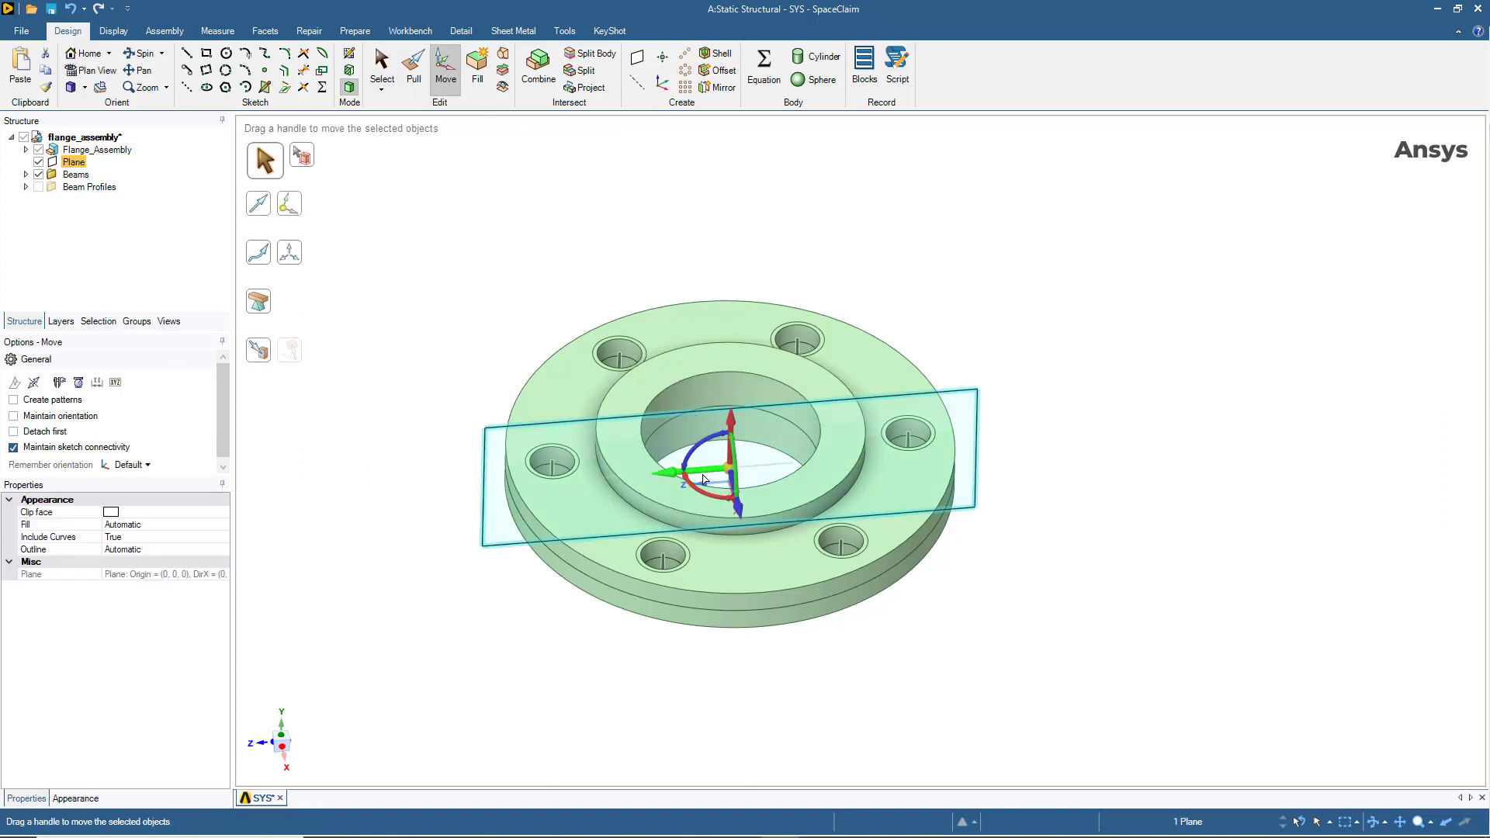
{"action": "left_click_drag", "start_coordinate": [707, 498], "coordinate": [716, 500]}
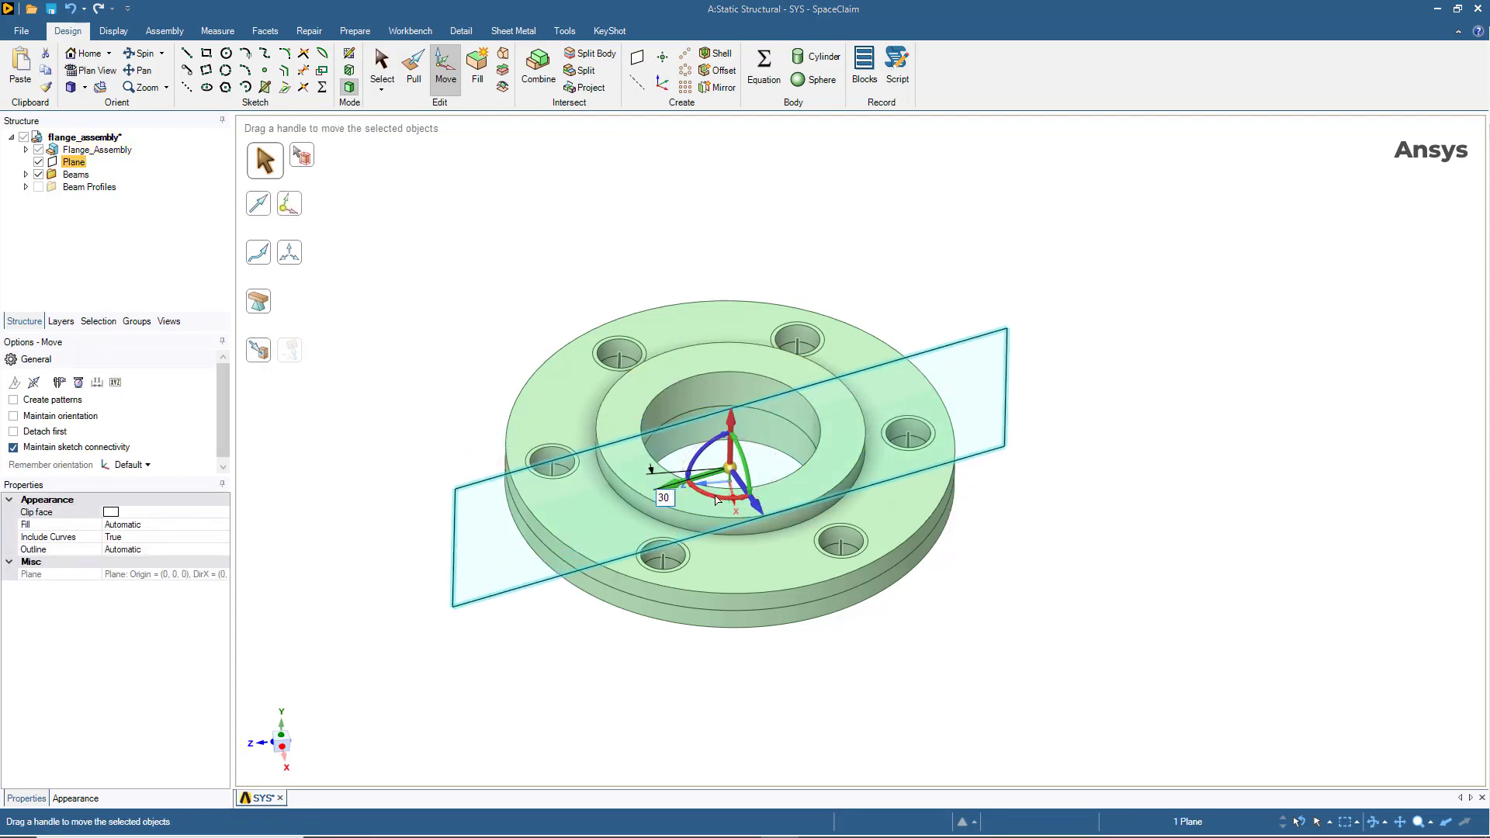
{"action": "key", "text": "Return"}
{"action": "left_click", "coordinate": [1004, 525]}
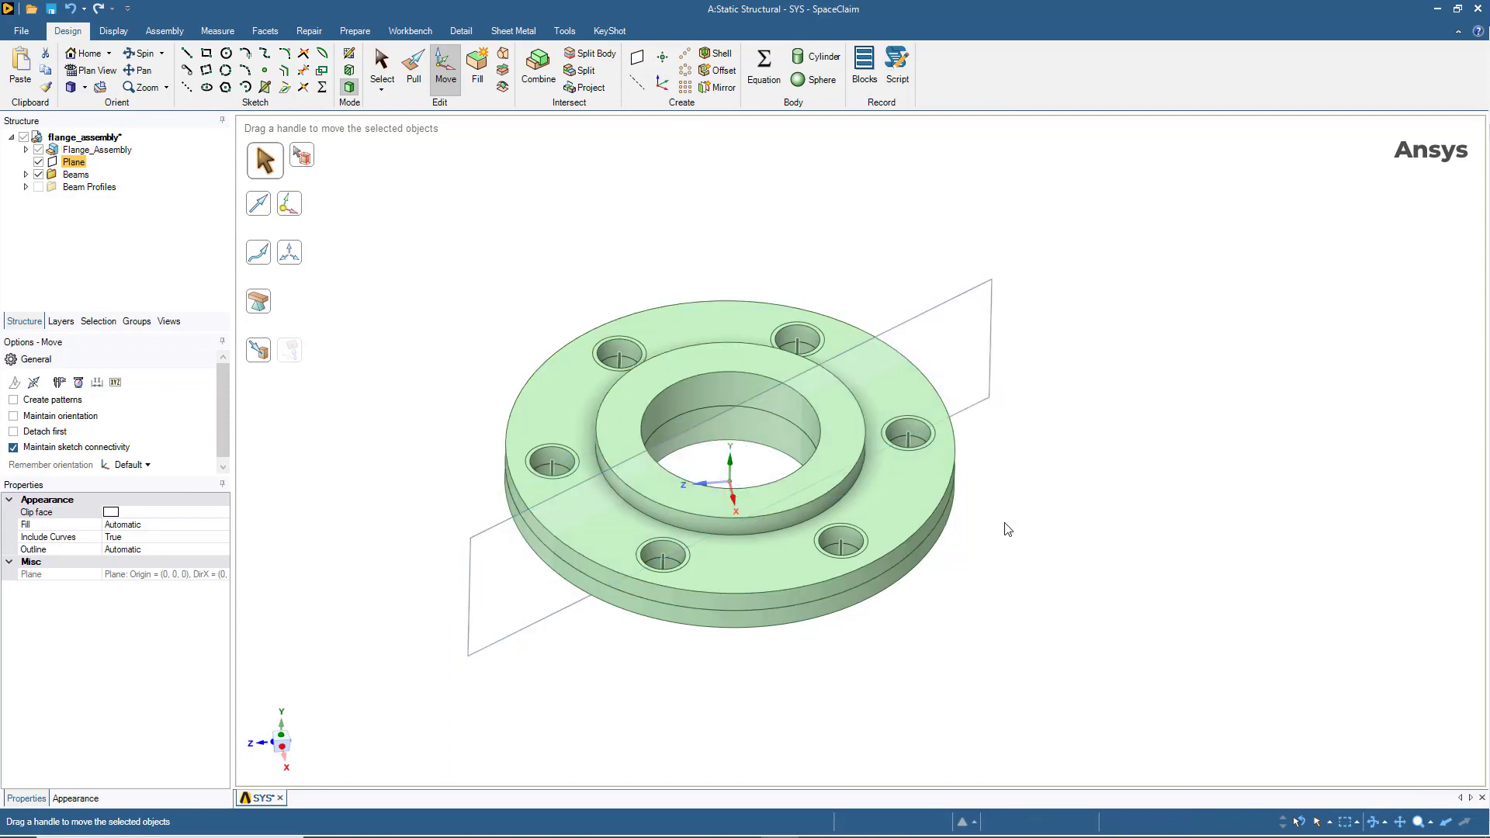
{"action": "mouse_move", "coordinate": [1009, 479]}
{"action": "middle_mouse_down"}
{"action": "mouse_move", "coordinate": [1004, 569]}
{"action": "mouse_move", "coordinate": [1004, 492]}
{"action": "middle_mouse_up"}
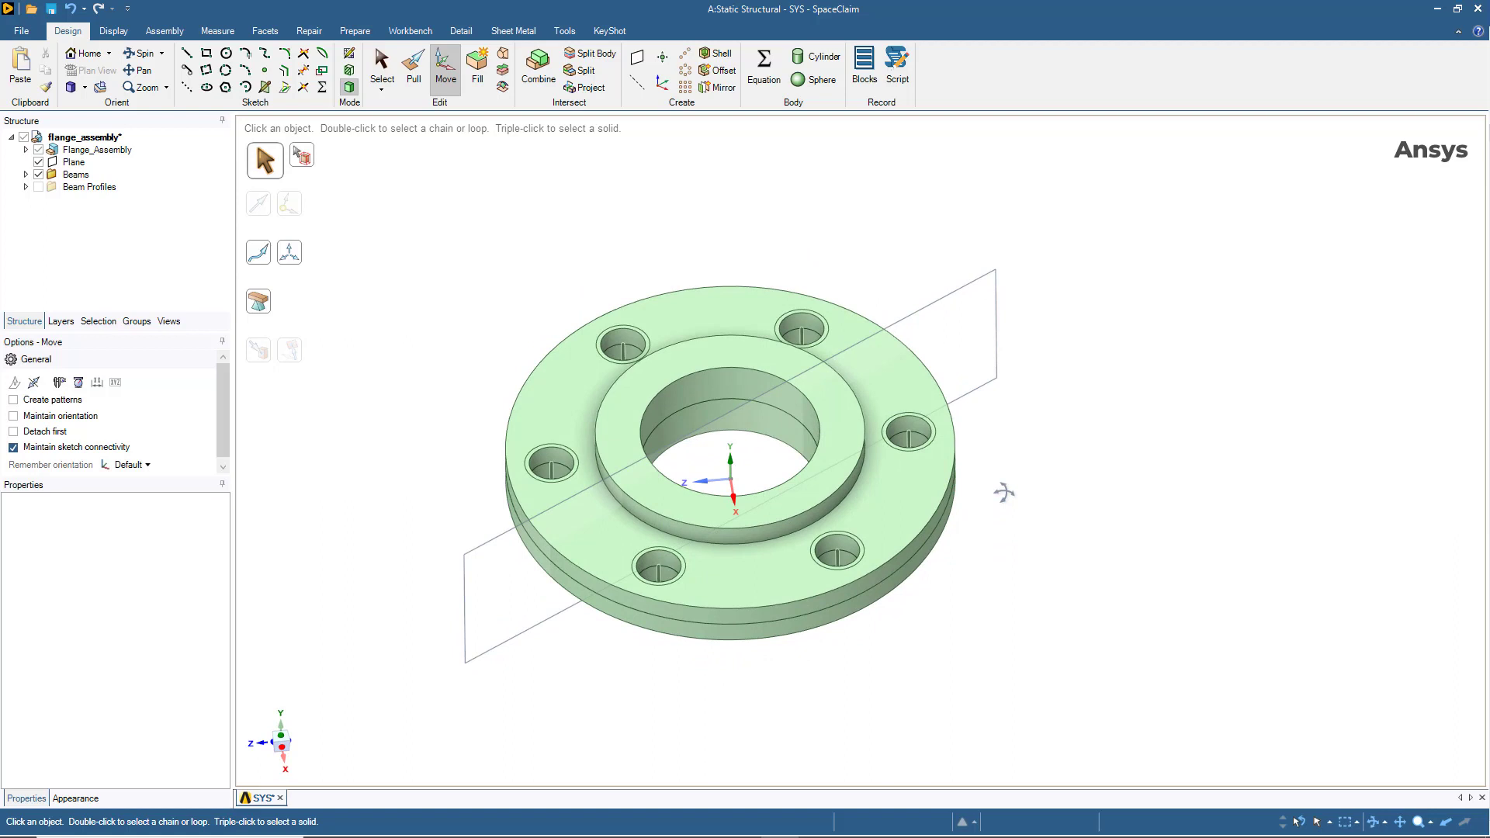
{"action": "key", "text": "s"}
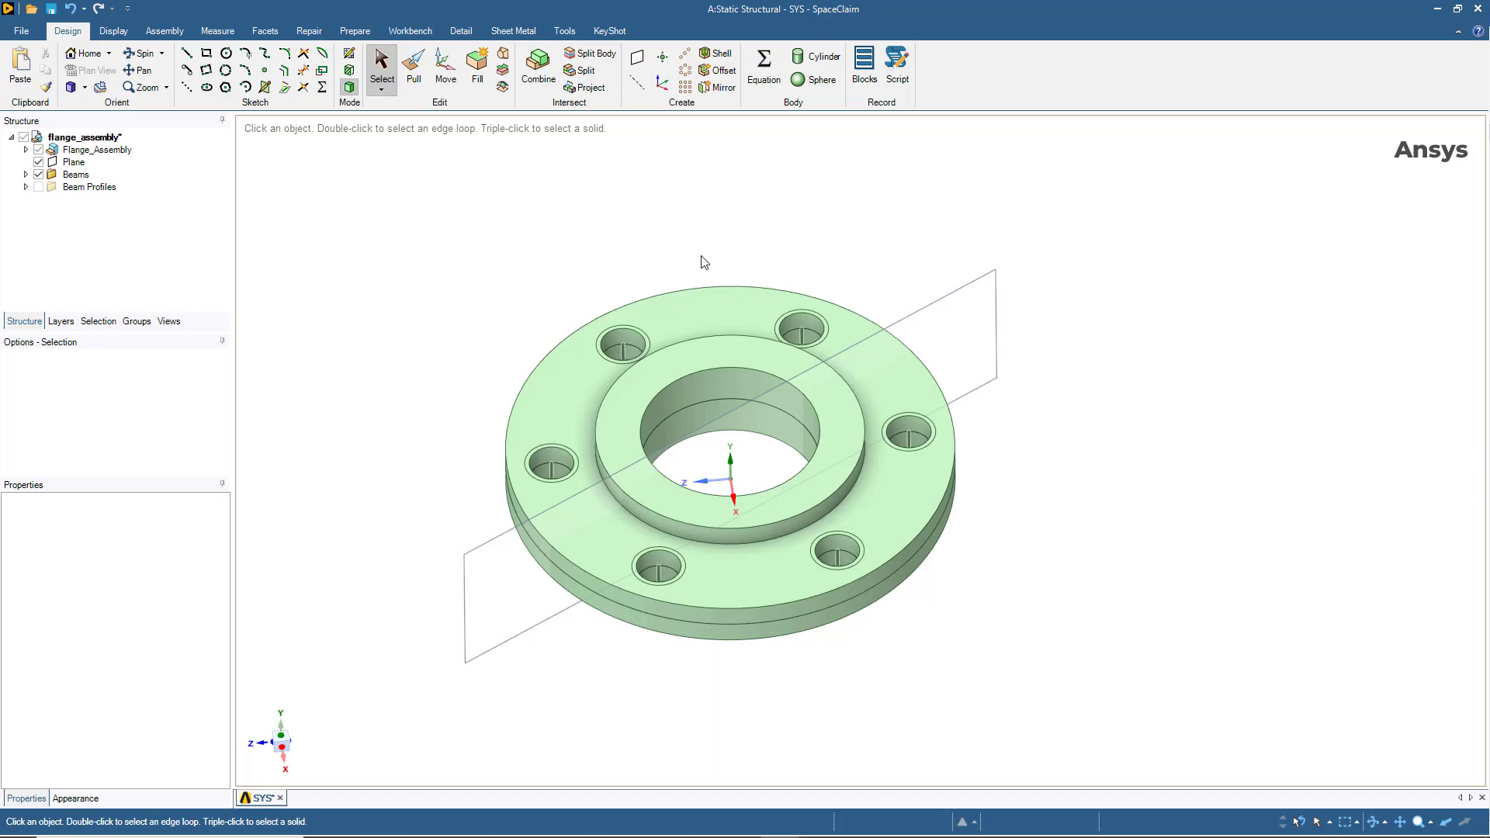
Step: Create a copy of the rotated plane, turned a further 60° about the flange's vertical axis
{"action": "left_click", "coordinate": [451, 75]}
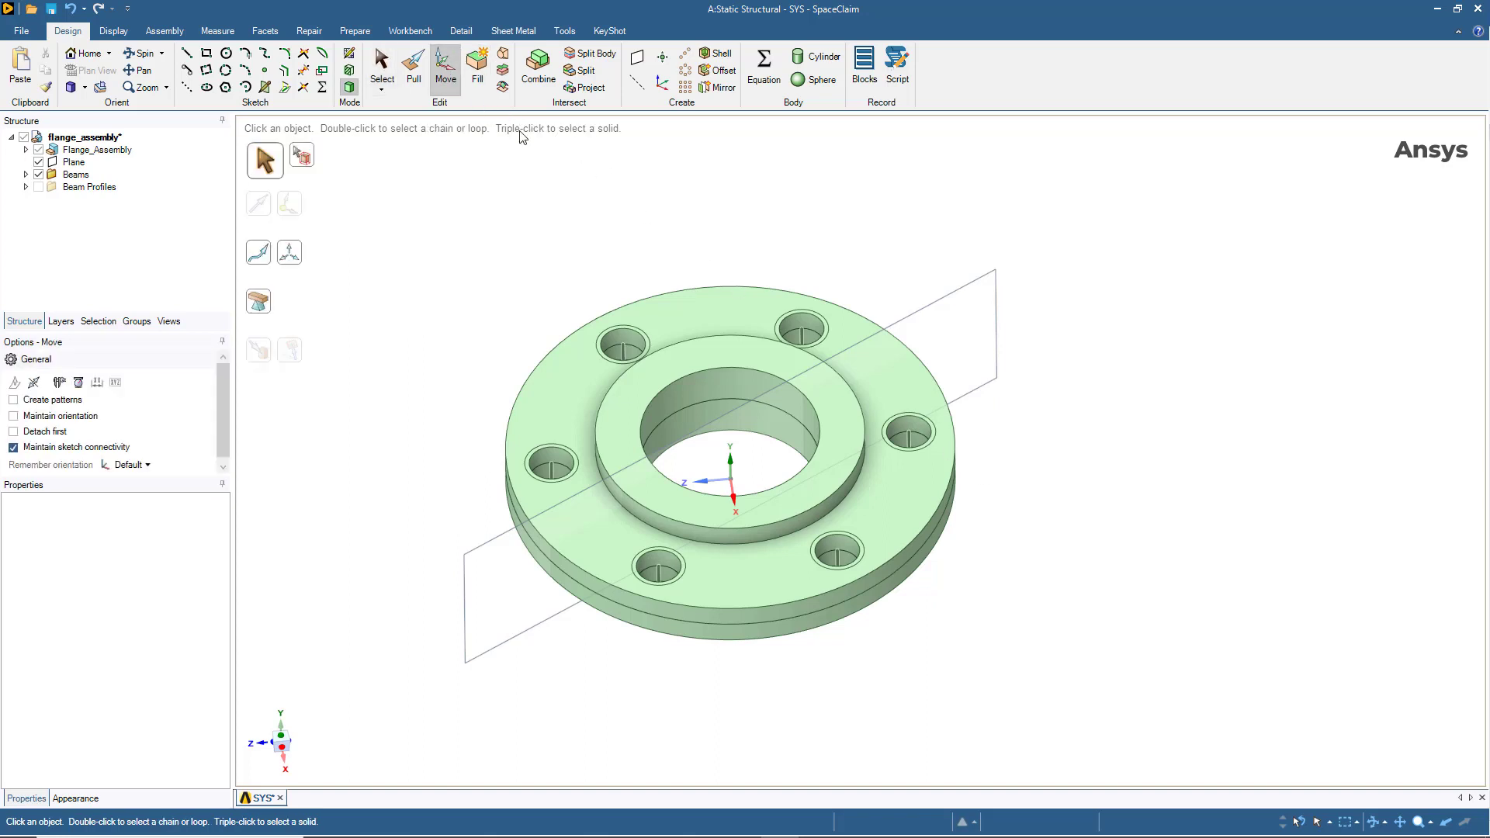
{"action": "left_click", "coordinate": [893, 329]}
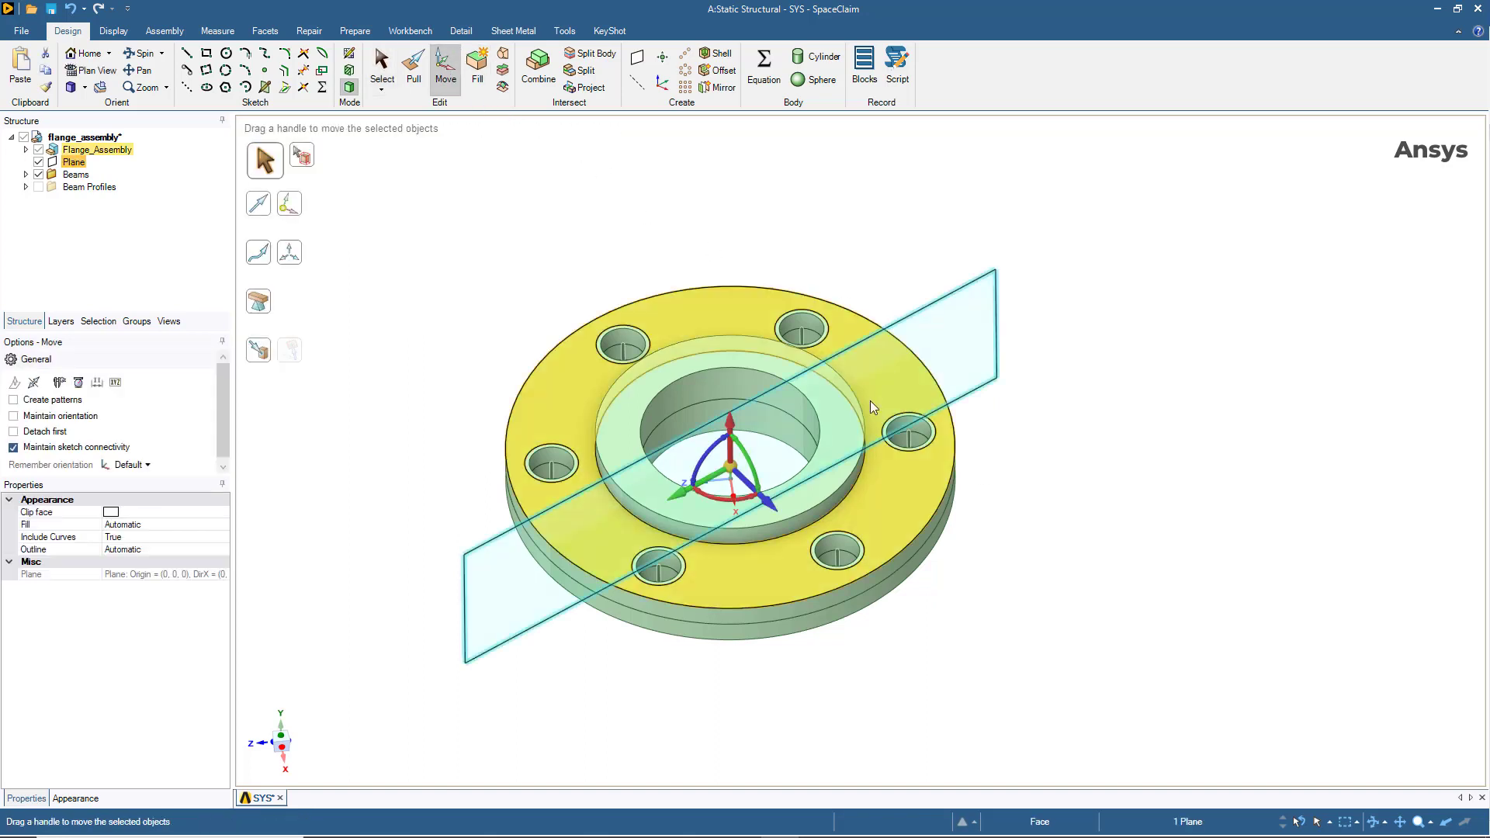
{"action": "left_click_drag", "start_coordinate": [710, 498], "coordinate": [724, 503], "text": "ctrl"}
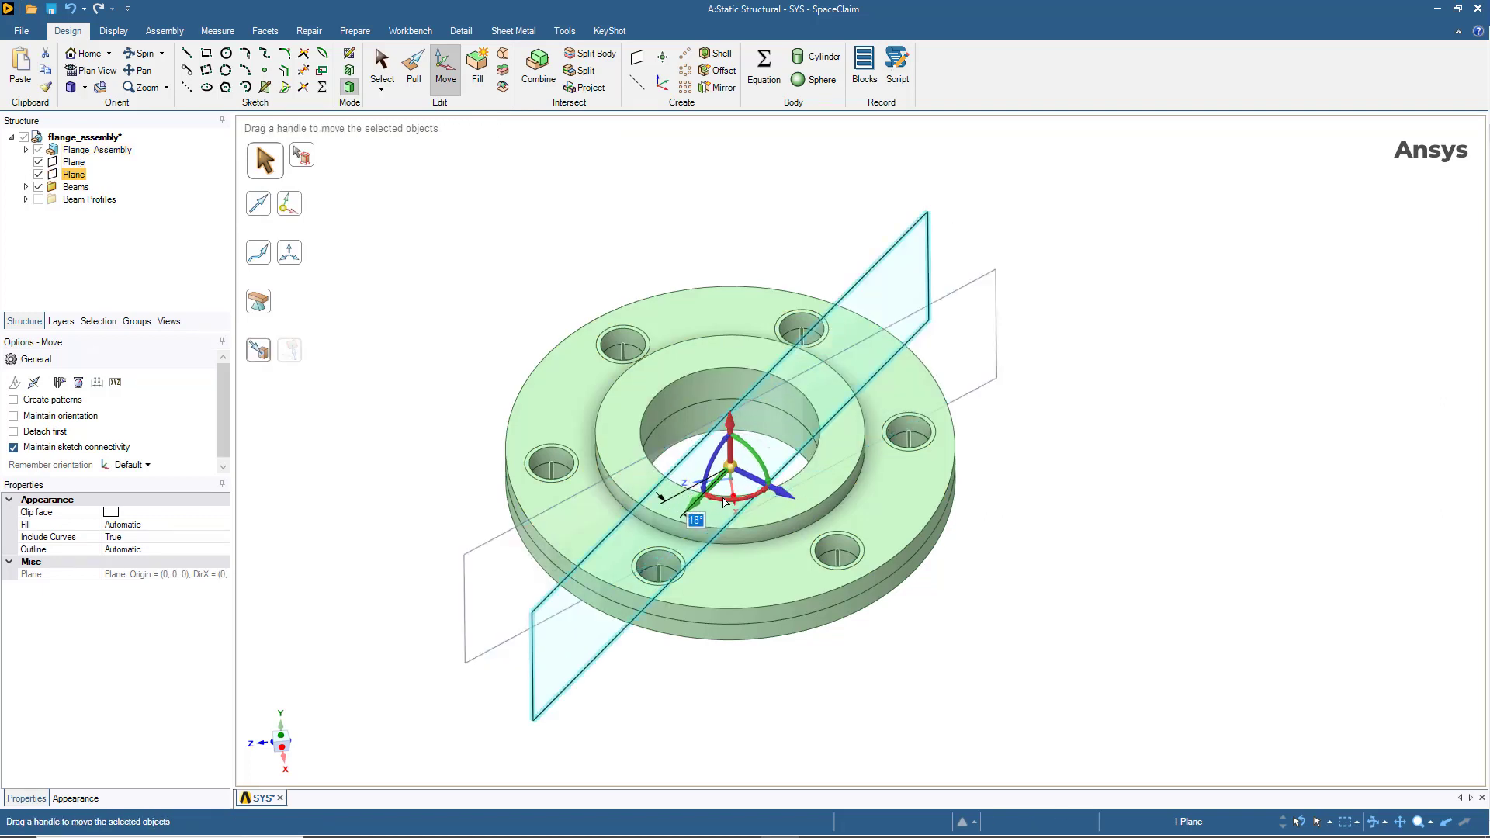
{"action": "type", "text": "6"}
{"action": "key", "text": "Return"}
{"action": "left_click", "coordinate": [1006, 533]}
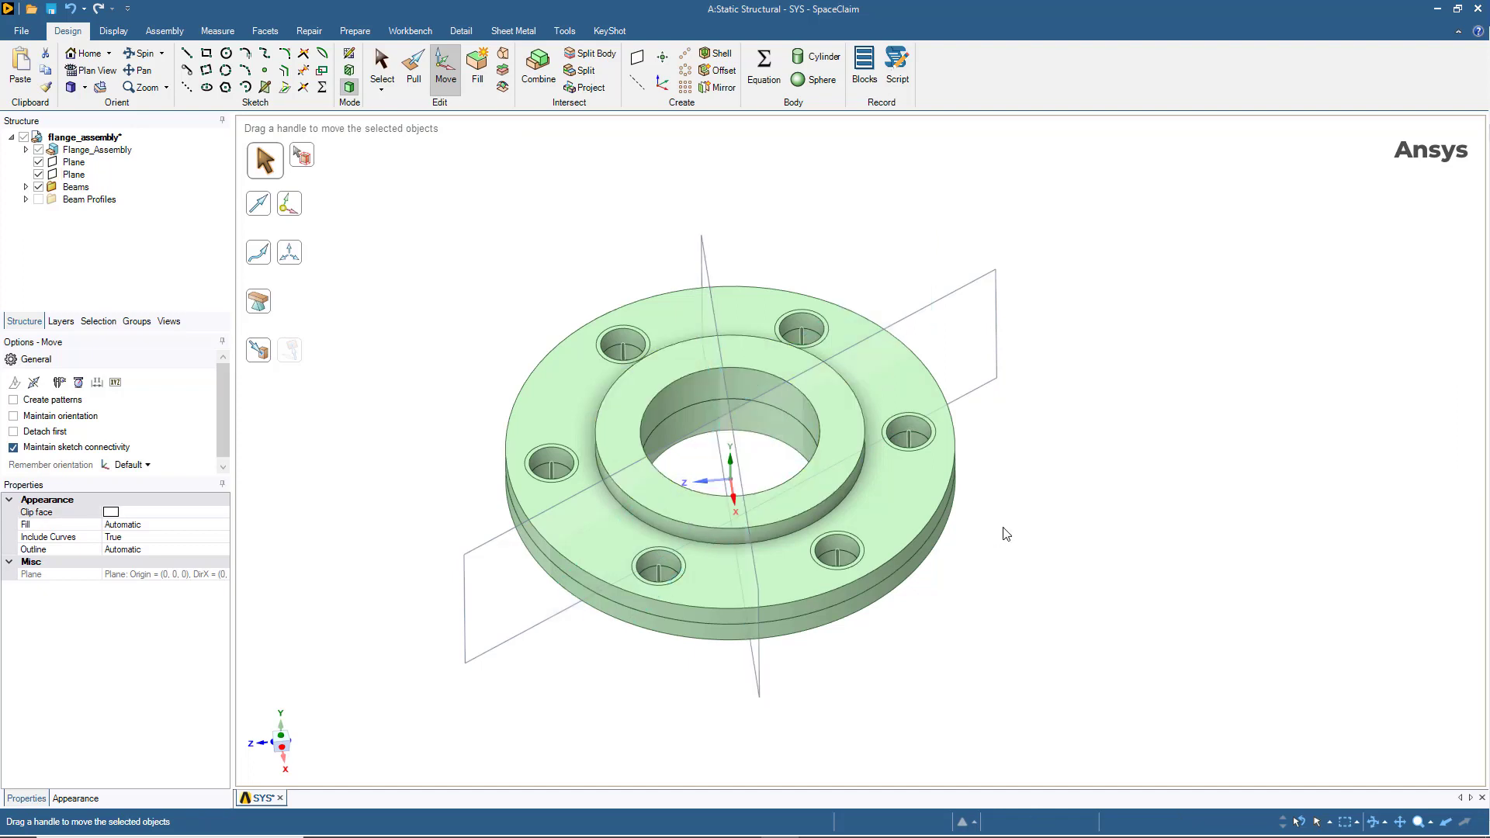
{"action": "mouse_move", "coordinate": [1001, 525]}
{"action": "middle_mouse_down"}
{"action": "mouse_move", "coordinate": [994, 624]}
{"action": "mouse_move", "coordinate": [1004, 551]}
{"action": "middle_mouse_up"}
{"action": "key", "text": "s"}
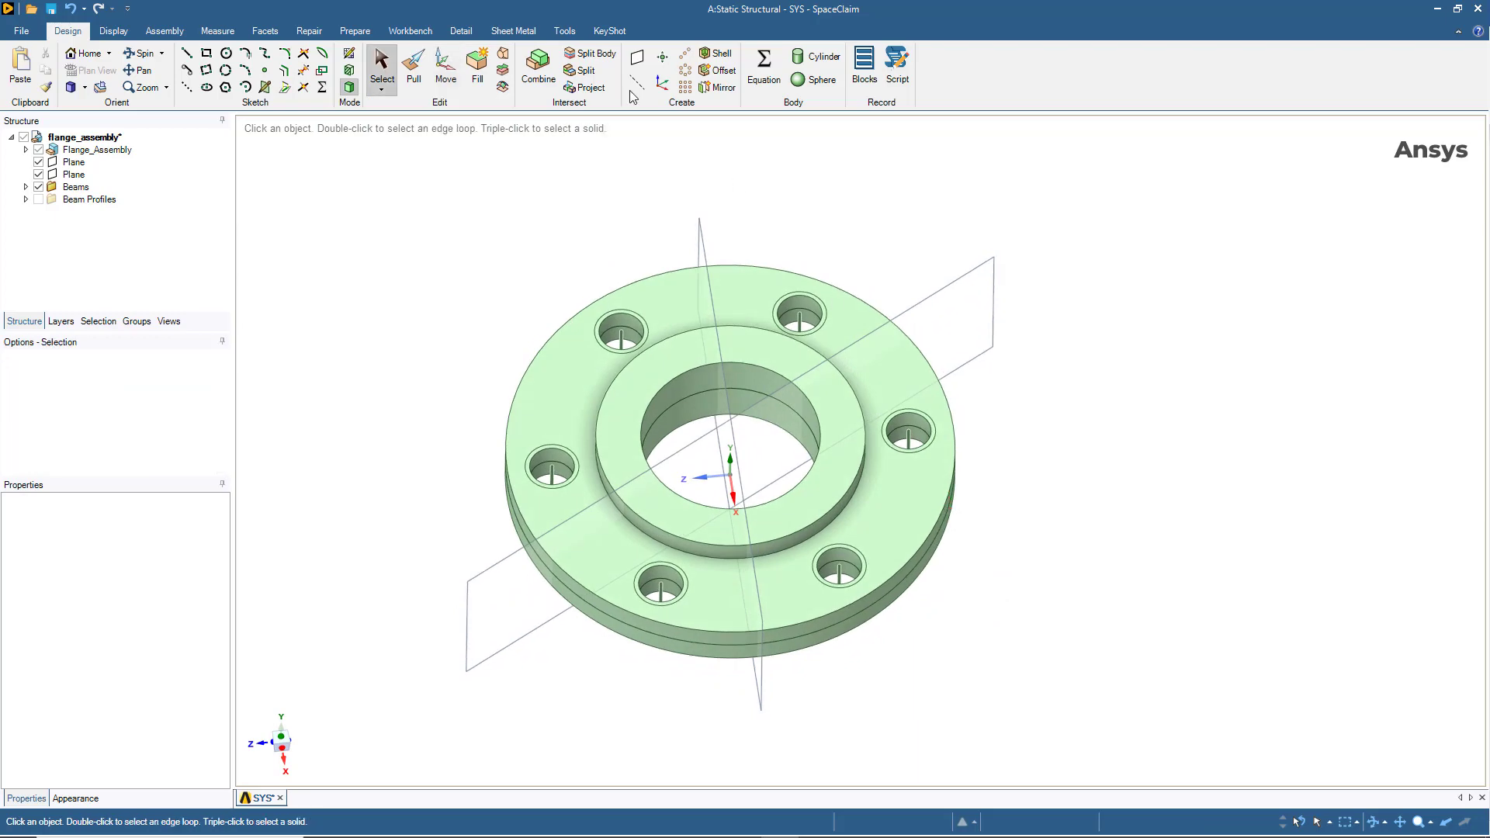
Step: Split the top and bottom flange bodies with both vertical planes
{"action": "left_click", "coordinate": [590, 53]}
{"action": "left_click", "coordinate": [760, 349]}
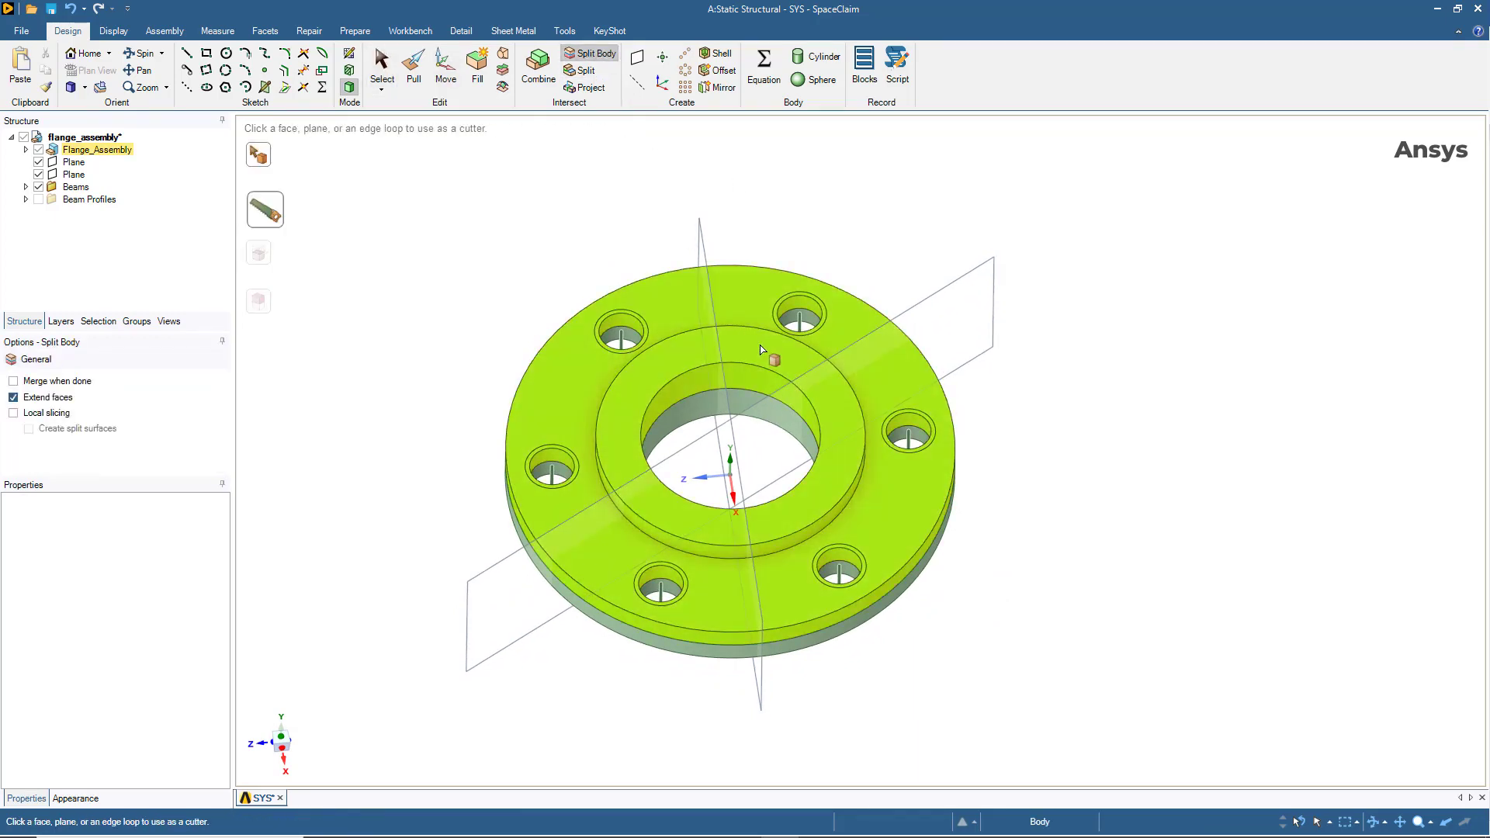
{"action": "left_click", "coordinate": [745, 403], "text": "ctrl"}
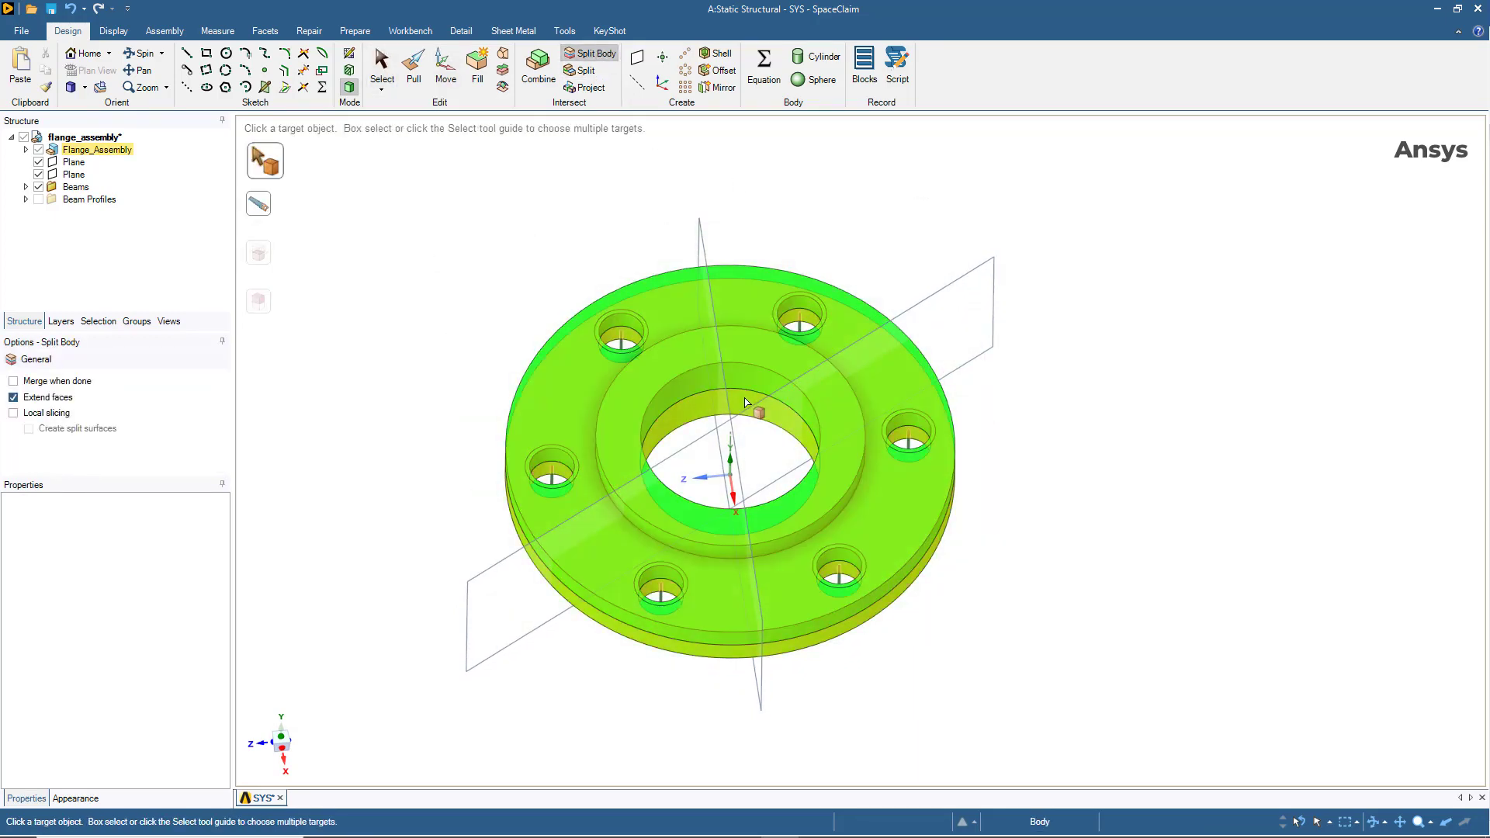
{"action": "left_click", "coordinate": [713, 311]}
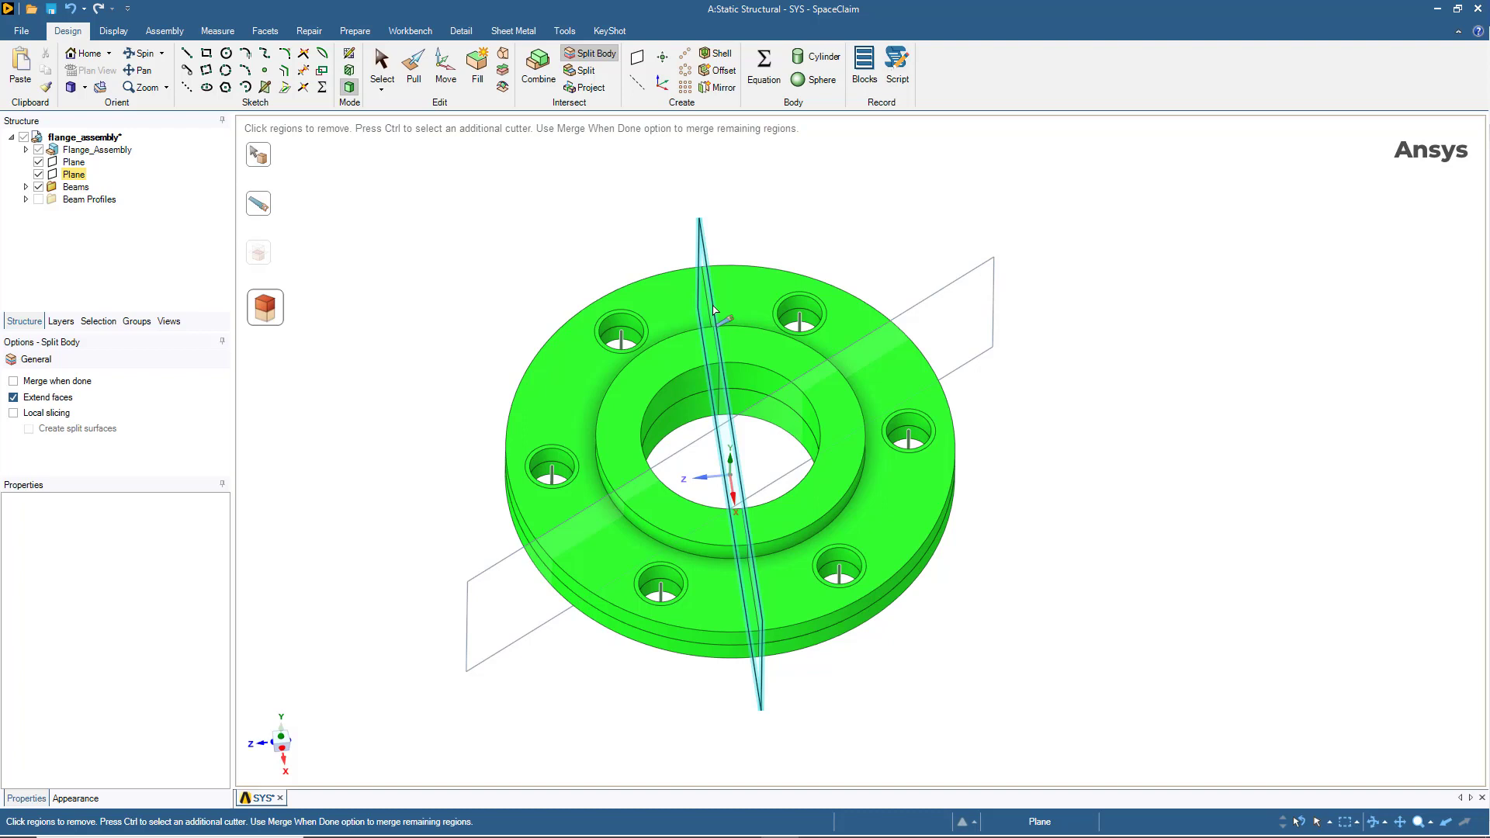
{"action": "left_click", "coordinate": [260, 206]}
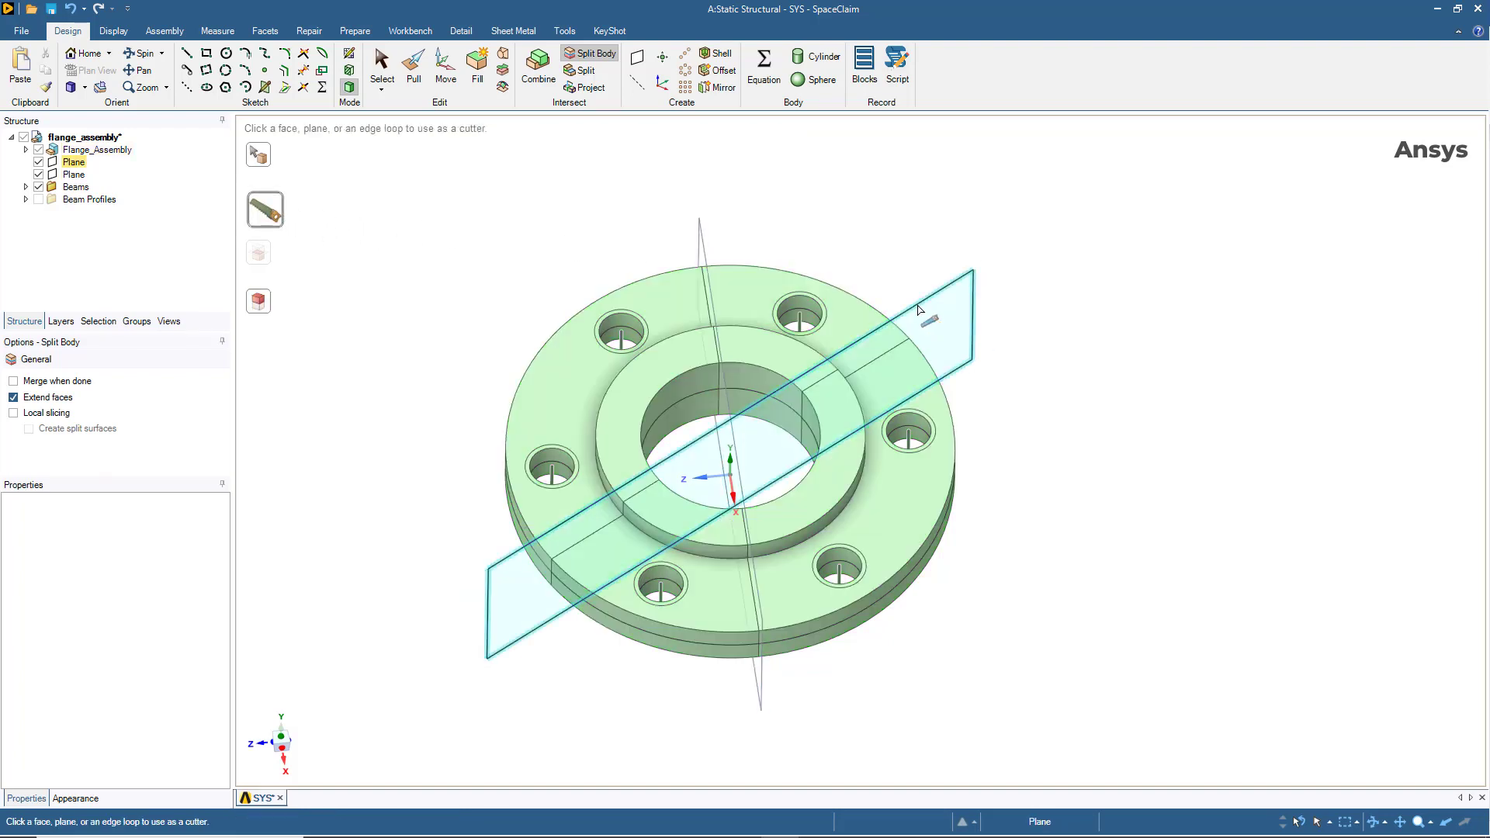
{"action": "left_click", "coordinate": [922, 311]}
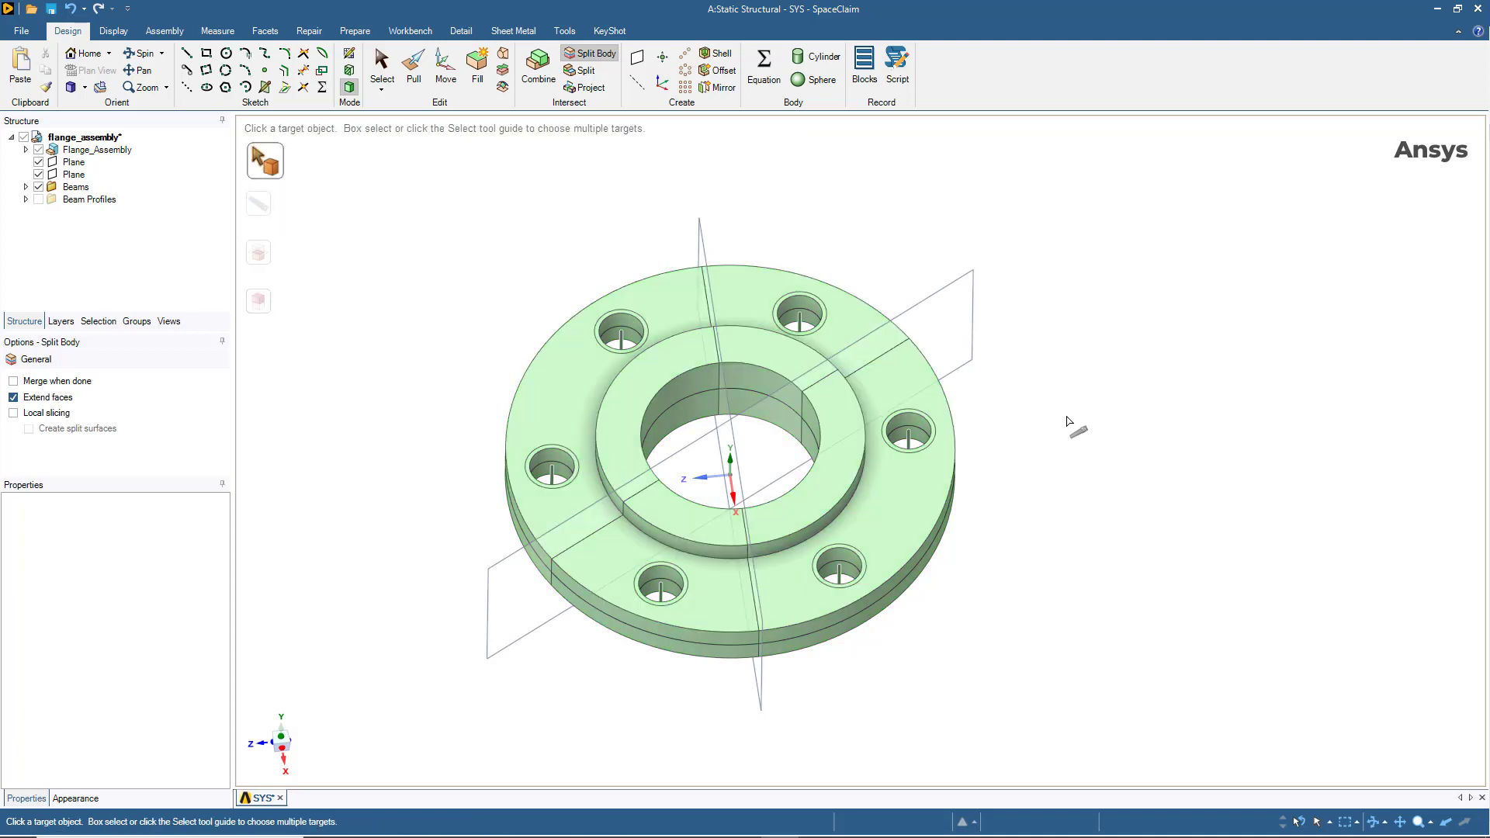
{"action": "key", "text": "Escape"}
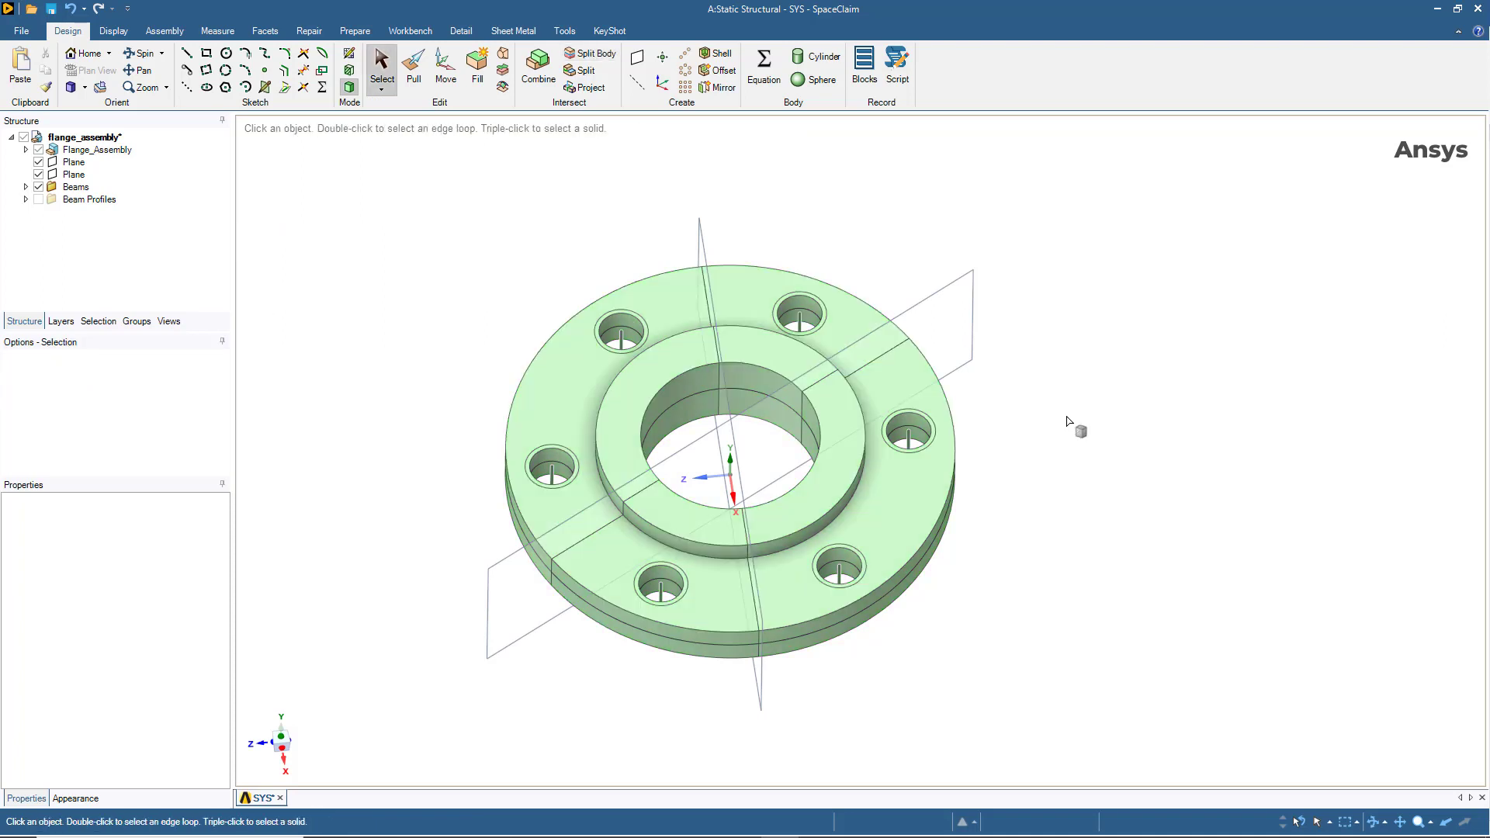
{"action": "mouse_move", "coordinate": [1067, 421]}
{"action": "middle_mouse_down"}
{"action": "mouse_move", "coordinate": [1007, 432]}
{"action": "mouse_move", "coordinate": [1011, 465]}
{"action": "mouse_move", "coordinate": [1071, 473]}
{"action": "mouse_move", "coordinate": [1056, 415]}
{"action": "middle_mouse_up"}
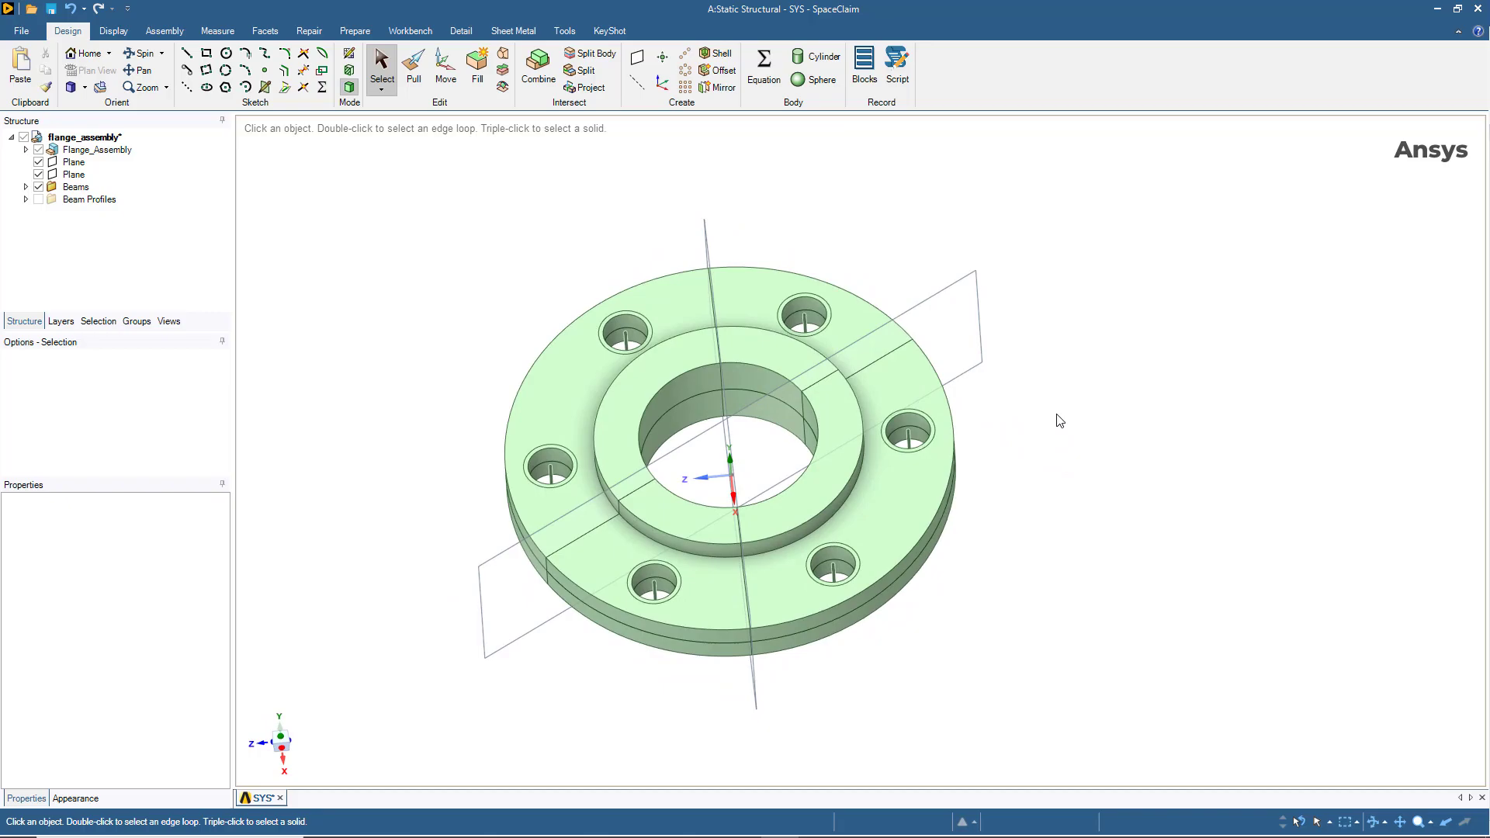
Step: Suppress all bodies except one single-bolt sector of the top and bottom flanges, hide the planes, and close the geometry editor
{"action": "left_click", "coordinate": [97, 149]}
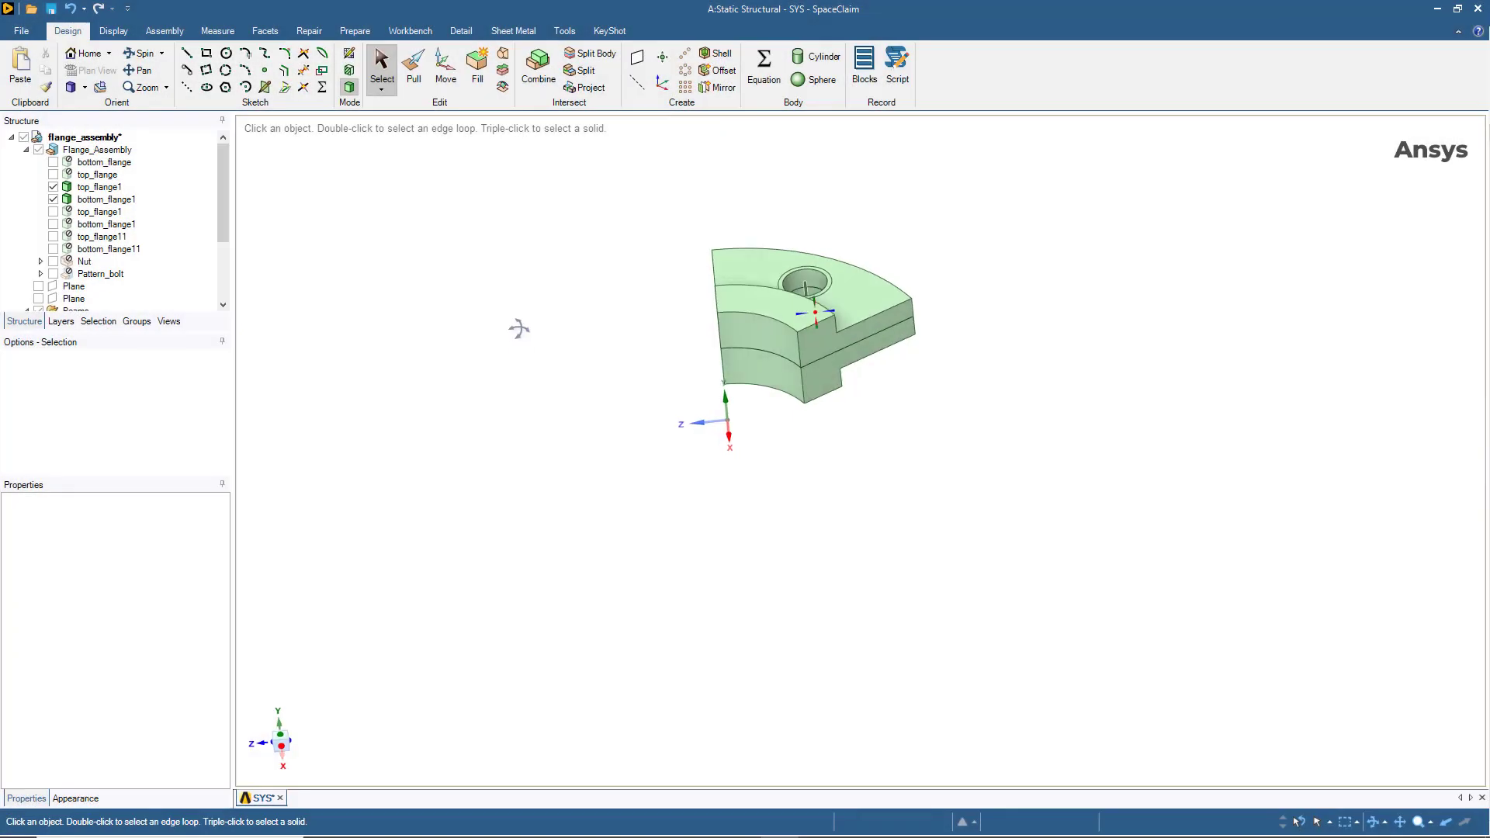
{"action": "middle_click_drag", "start_coordinate": [519, 329], "coordinate": [518, 366]}
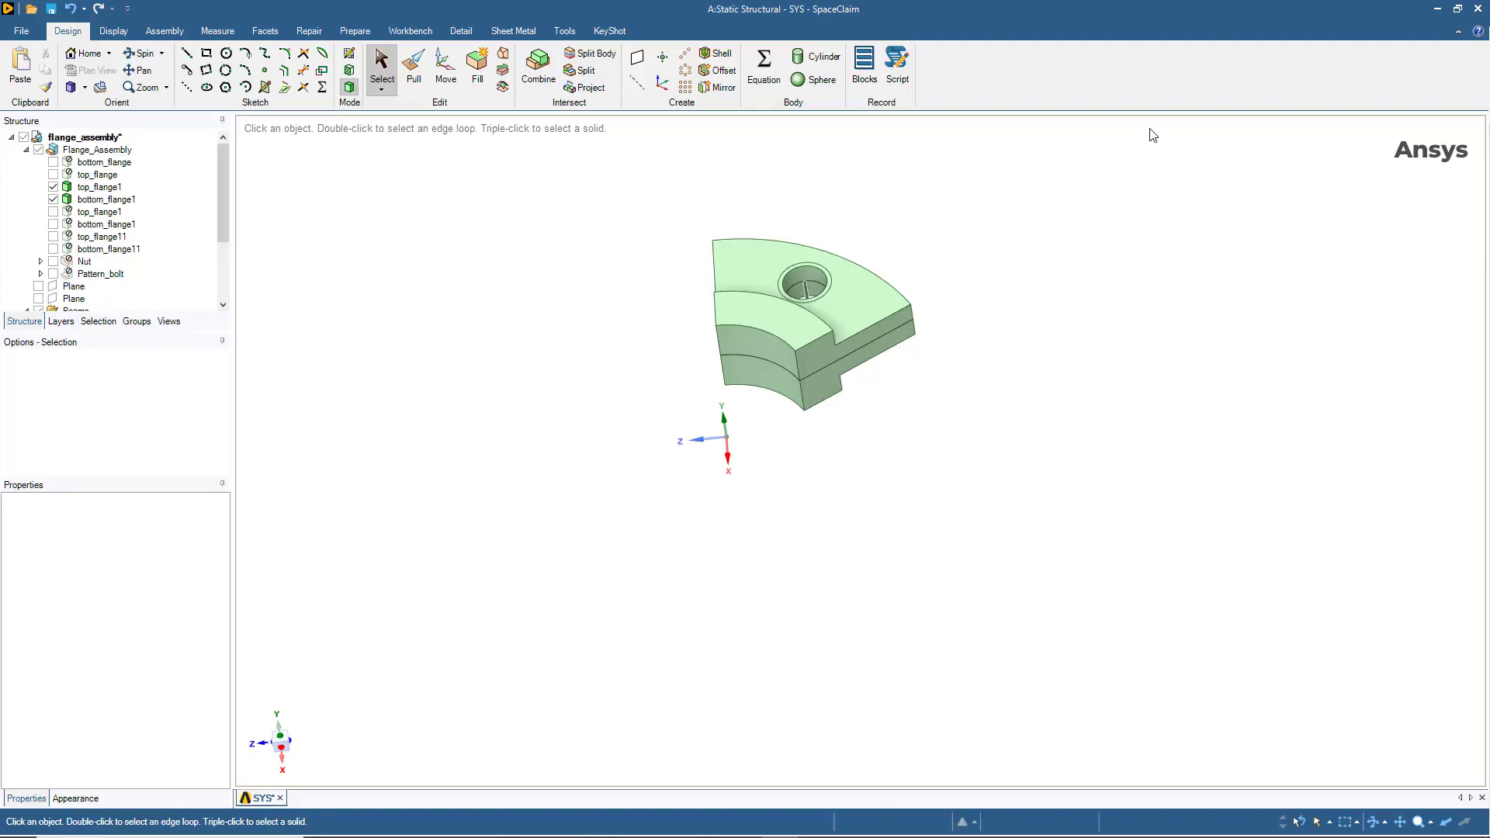
{"action": "left_click", "coordinate": [1477, 10]}
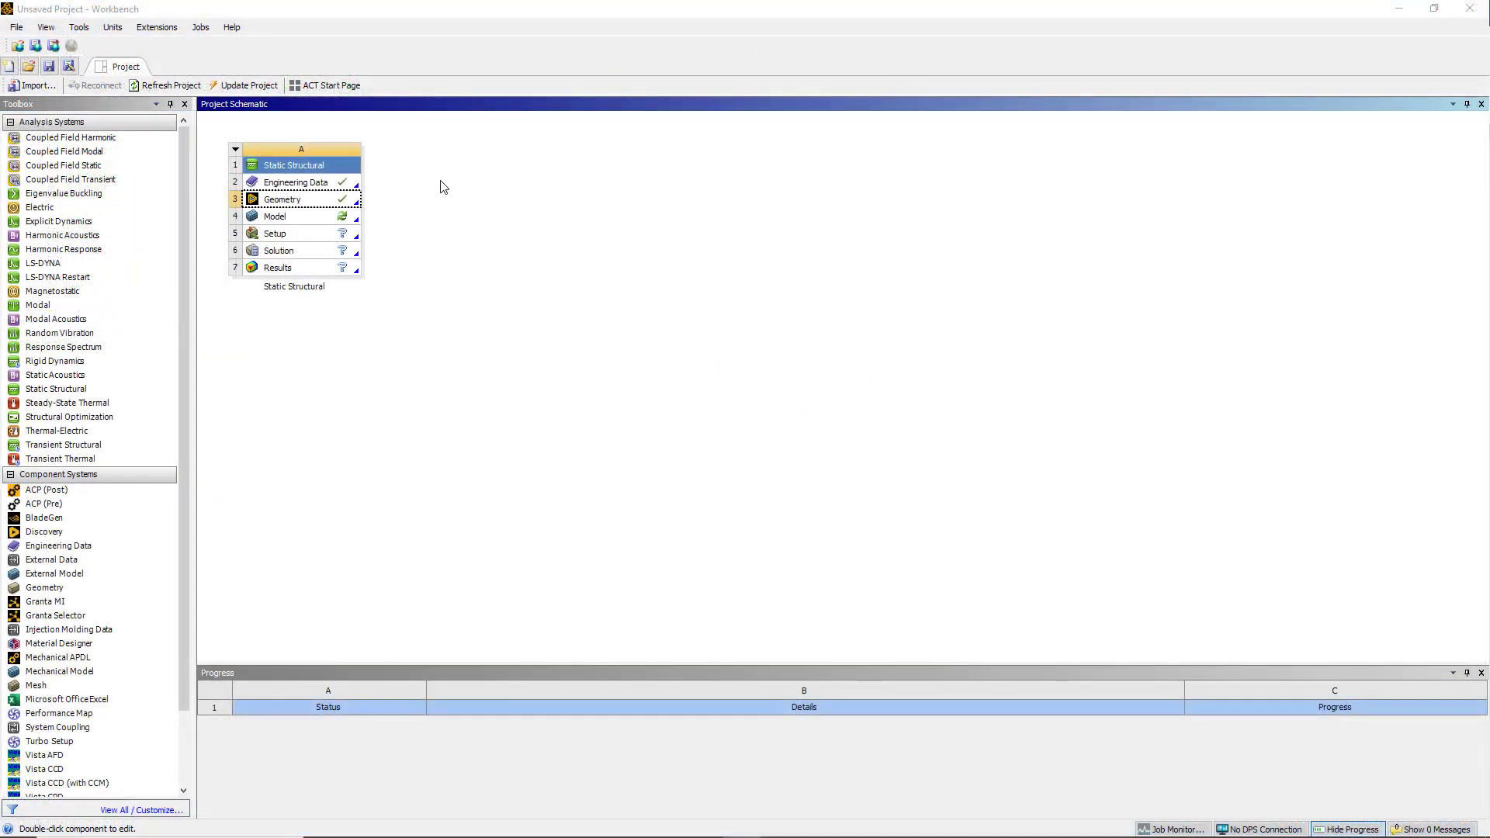
Step: Open the model in Mechanical and check which material is listed for it
{"action": "double_click", "coordinate": [297, 218]}
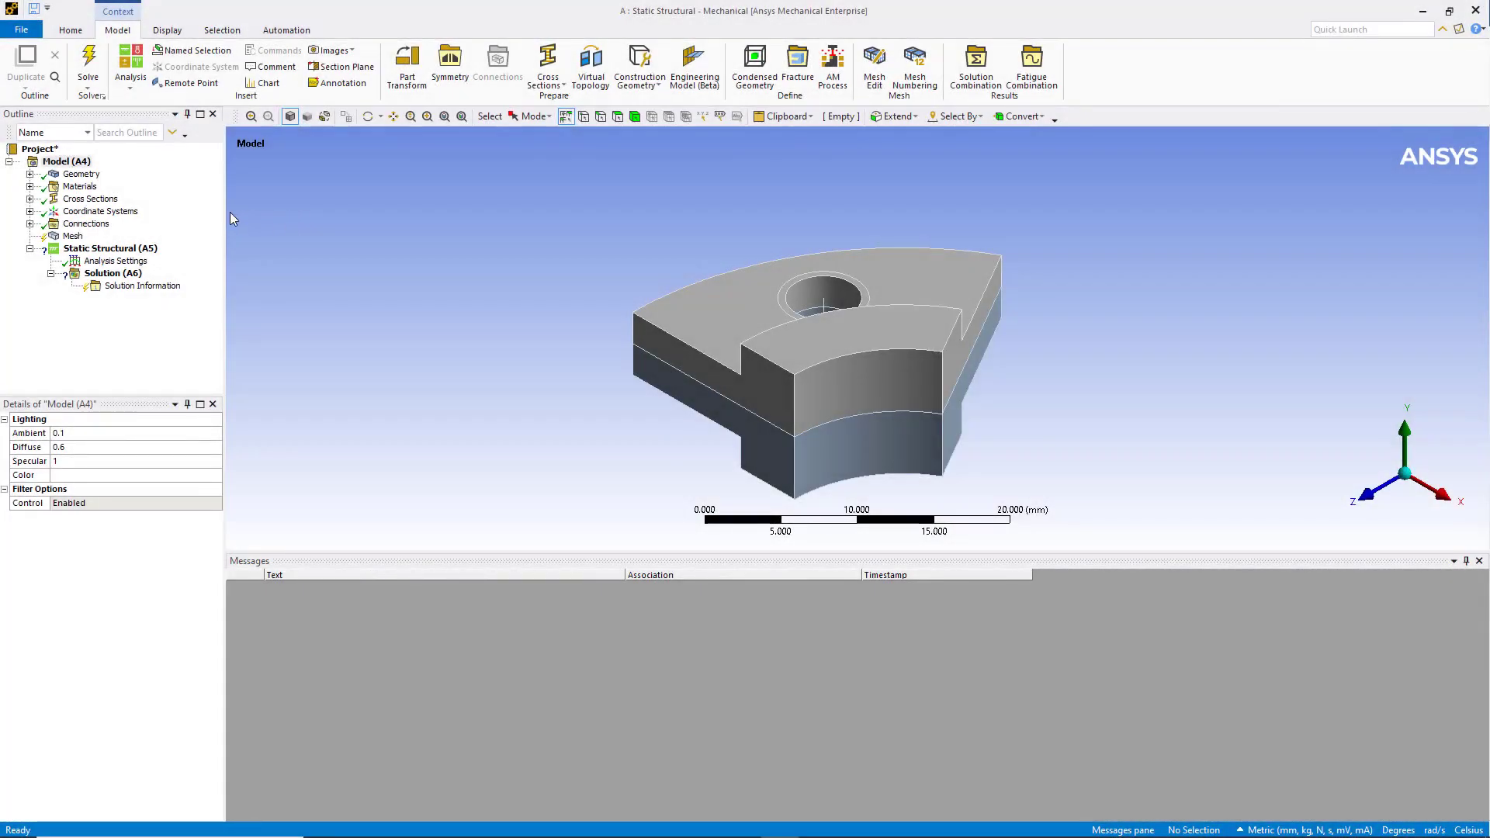
{"action": "left_click", "coordinate": [30, 186]}
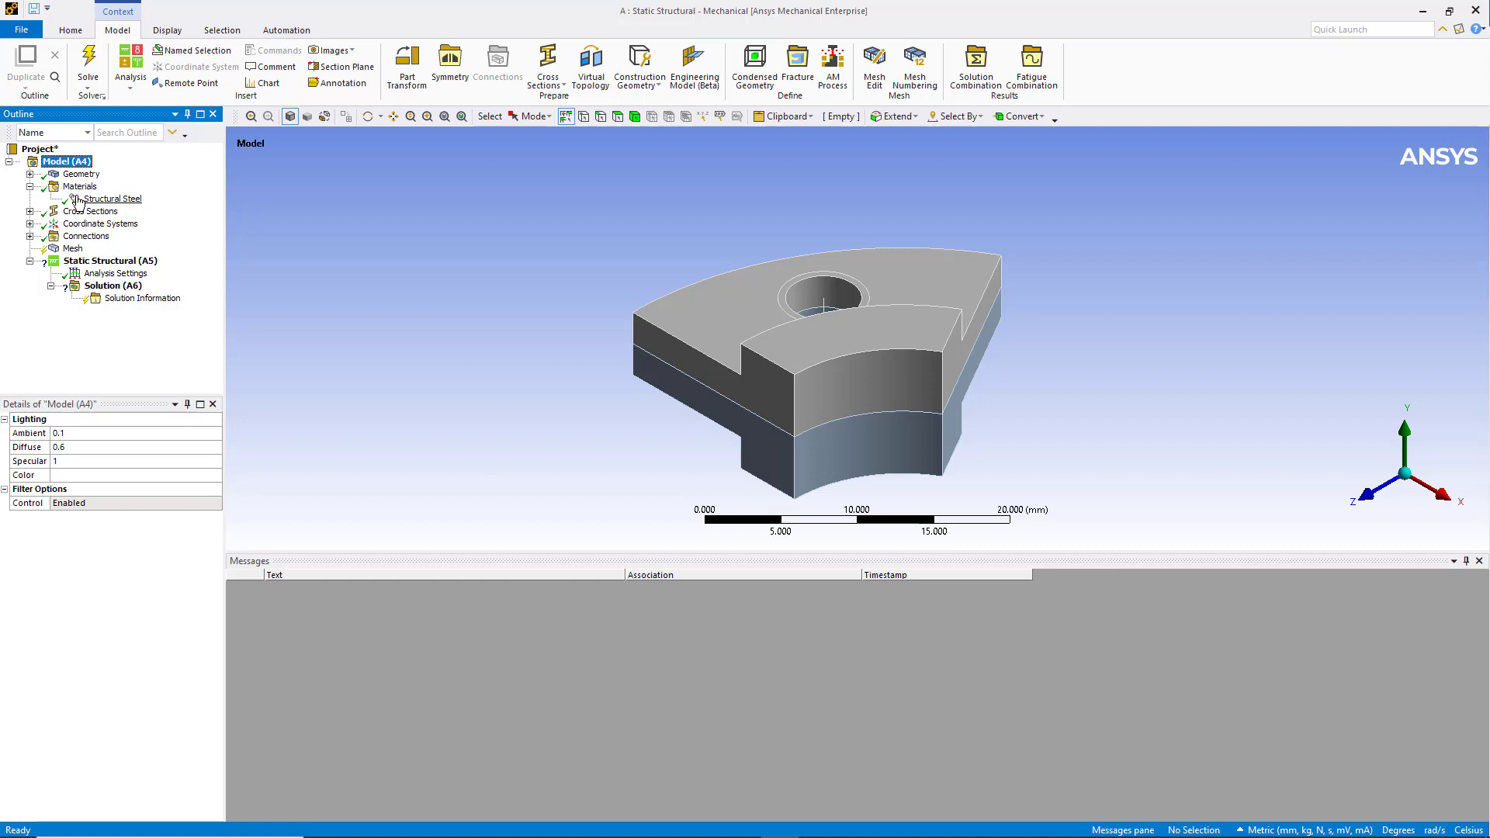
{"action": "left_click", "coordinate": [30, 187]}
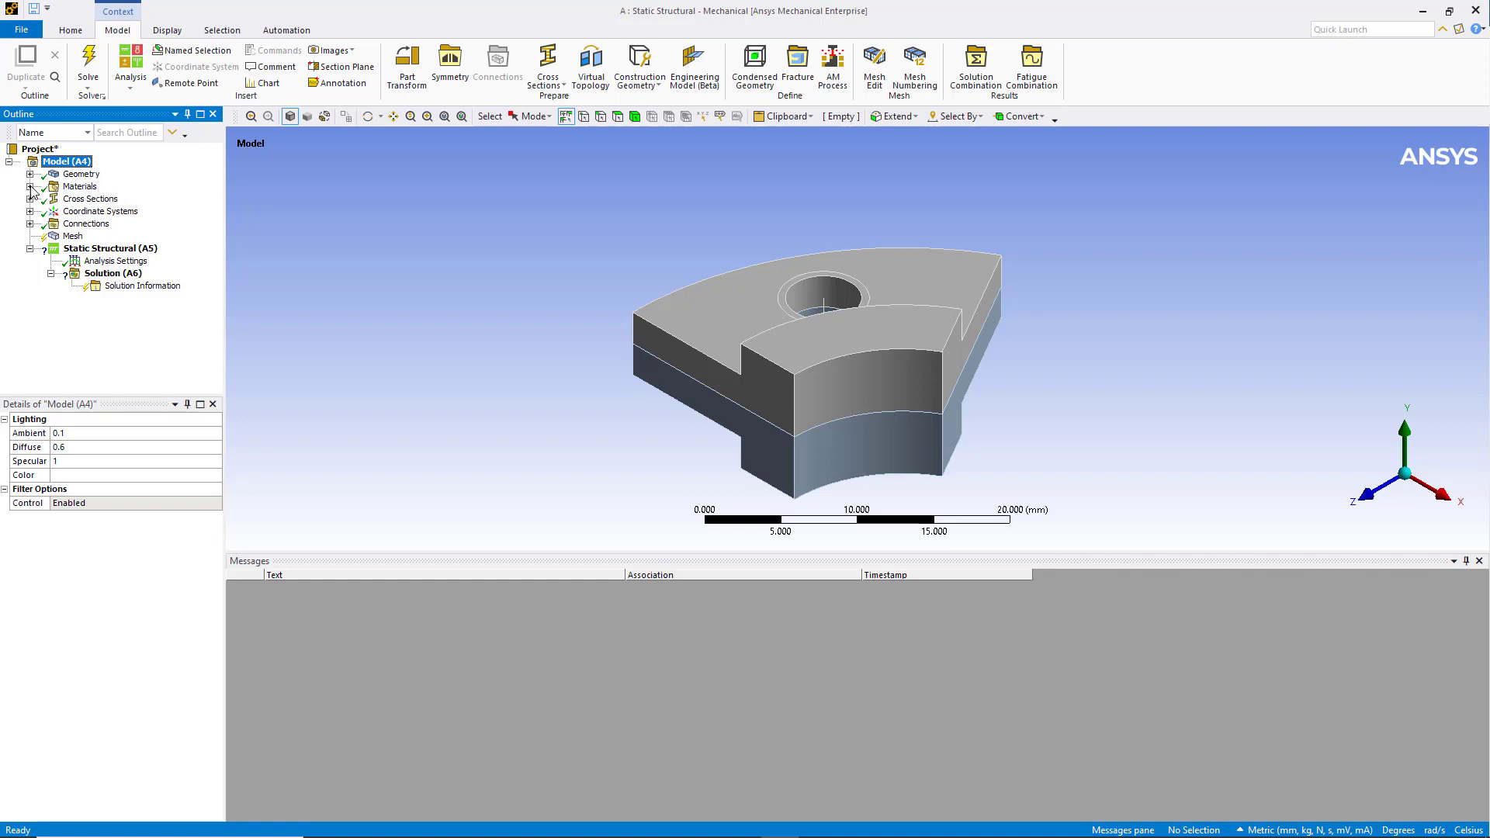
Step: Change the contact region between the top and bottom flanges to Frictional with a friction coefficient of 0.1
{"action": "left_click", "coordinate": [30, 223]}
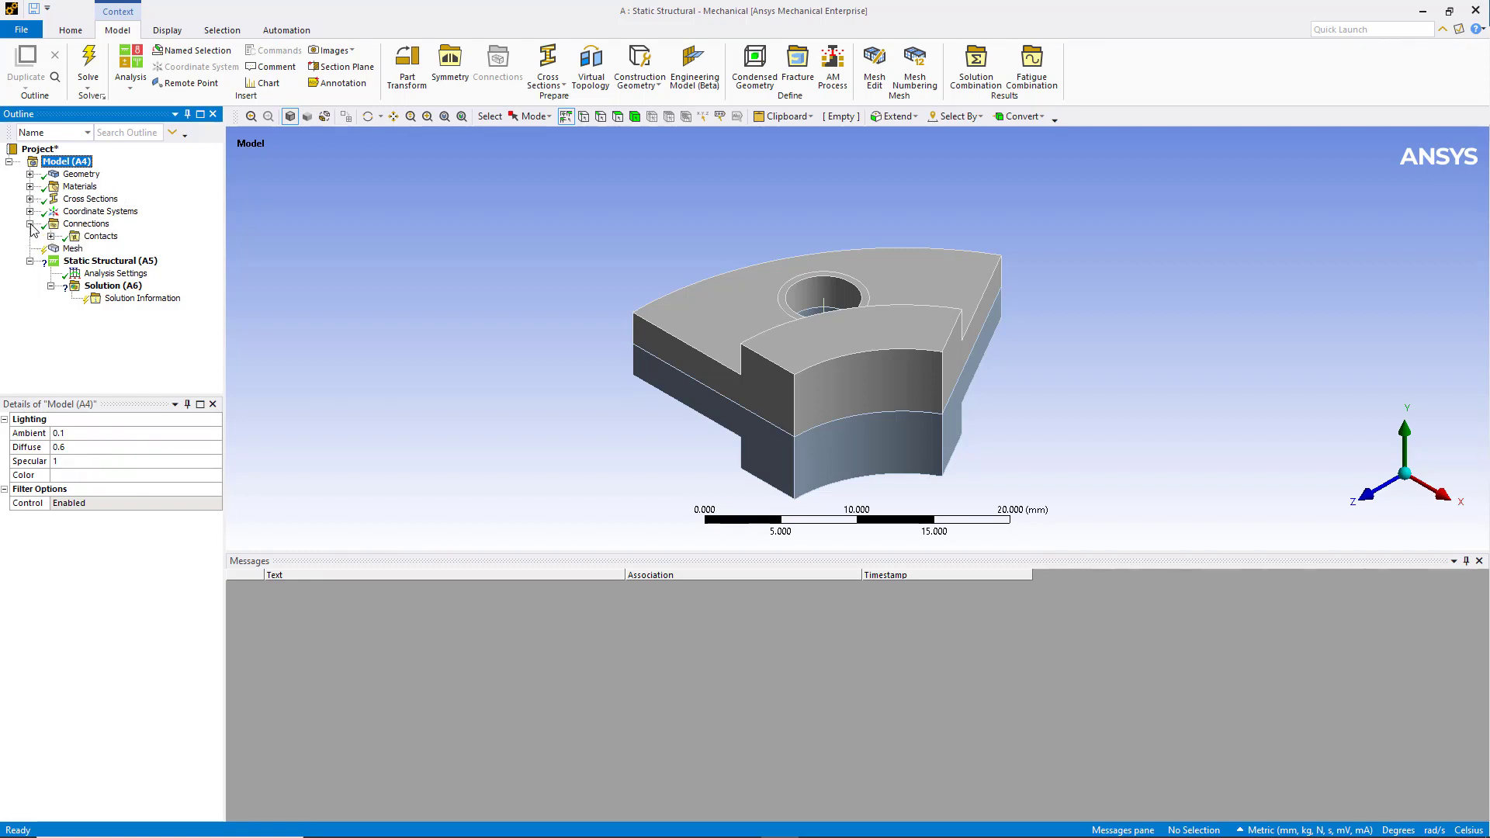
{"action": "left_click", "coordinate": [50, 236]}
{"action": "left_click", "coordinate": [121, 250]}
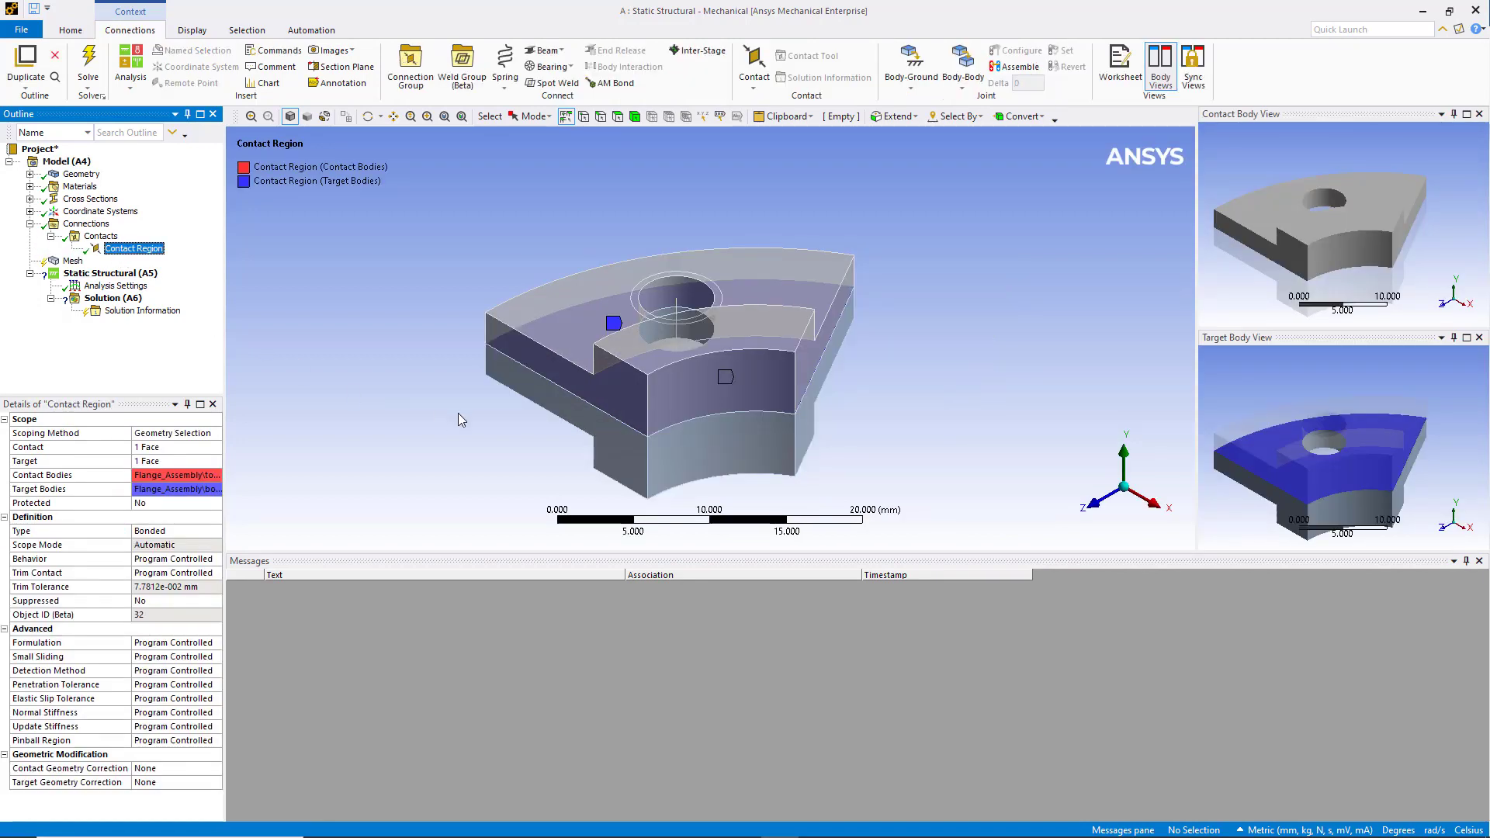
{"action": "mouse_move", "coordinate": [458, 412]}
{"action": "middle_mouse_down"}
{"action": "mouse_move", "coordinate": [450, 387]}
{"action": "mouse_move", "coordinate": [447, 412]}
{"action": "middle_mouse_up"}
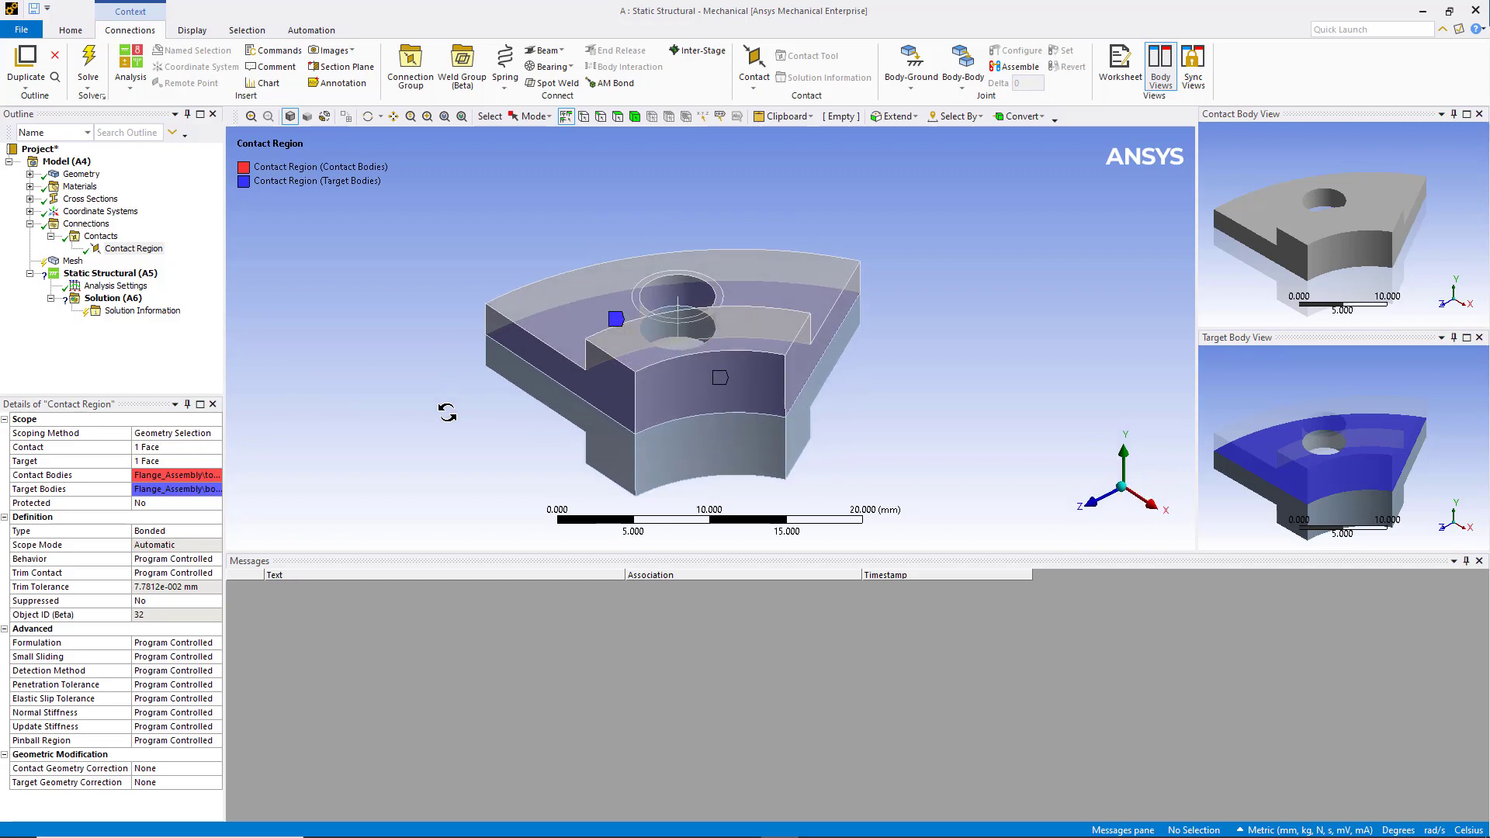
{"action": "left_click", "coordinate": [215, 531]}
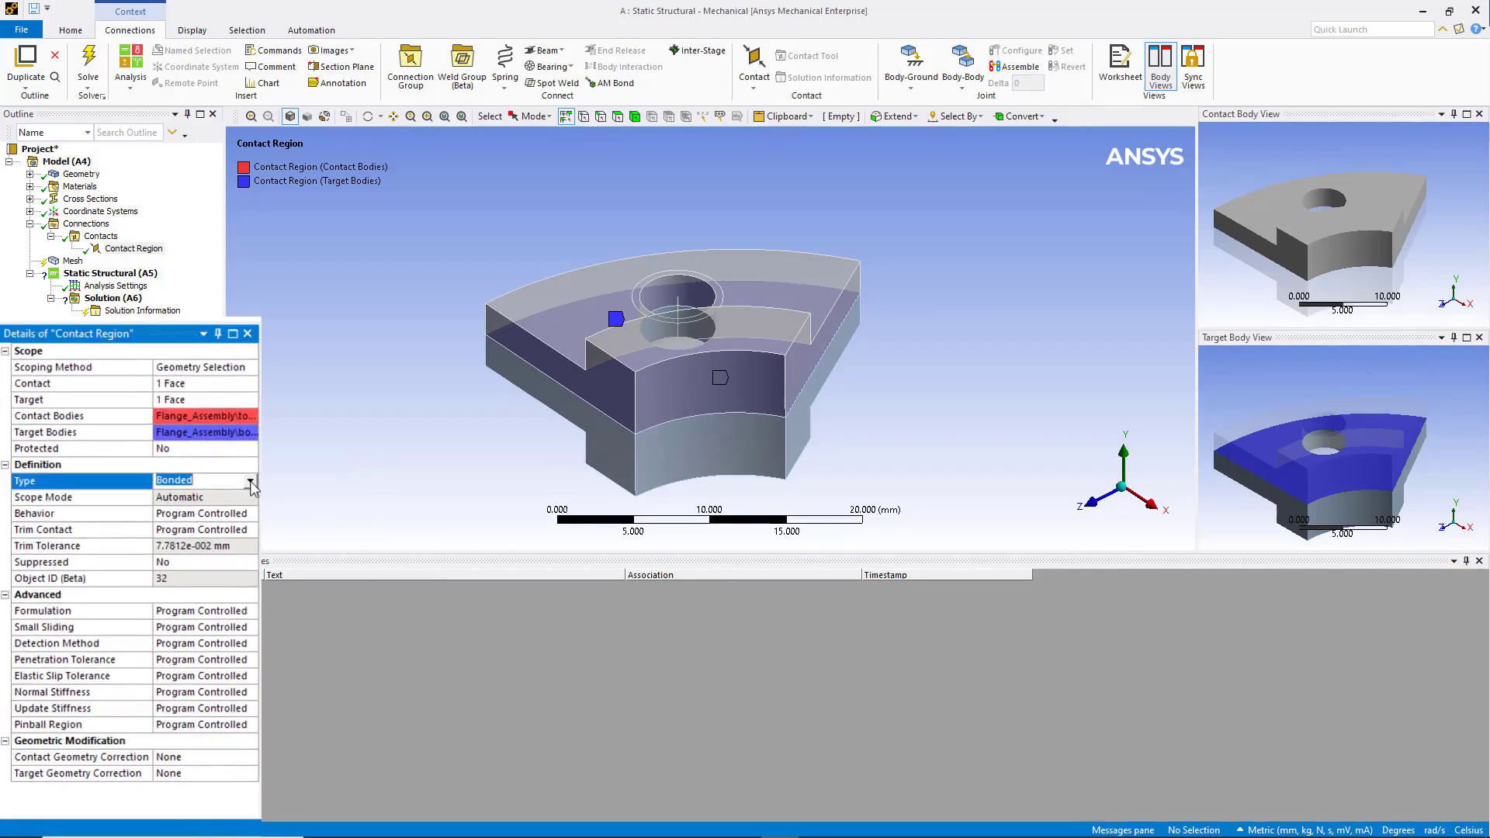
{"action": "left_click", "coordinate": [249, 482]}
{"action": "left_click", "coordinate": [204, 545]}
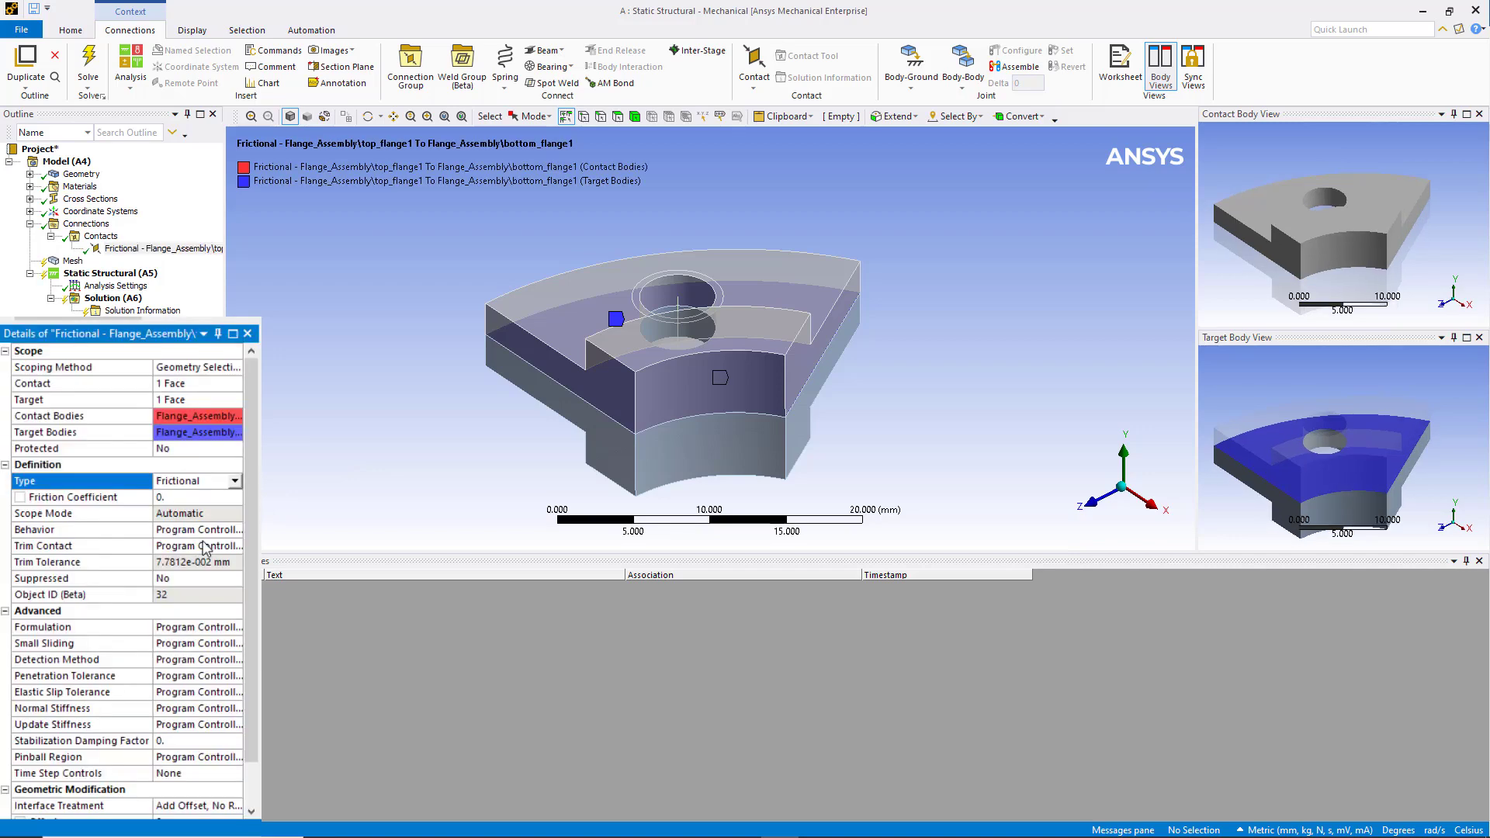
{"action": "left_click", "coordinate": [181, 497]}
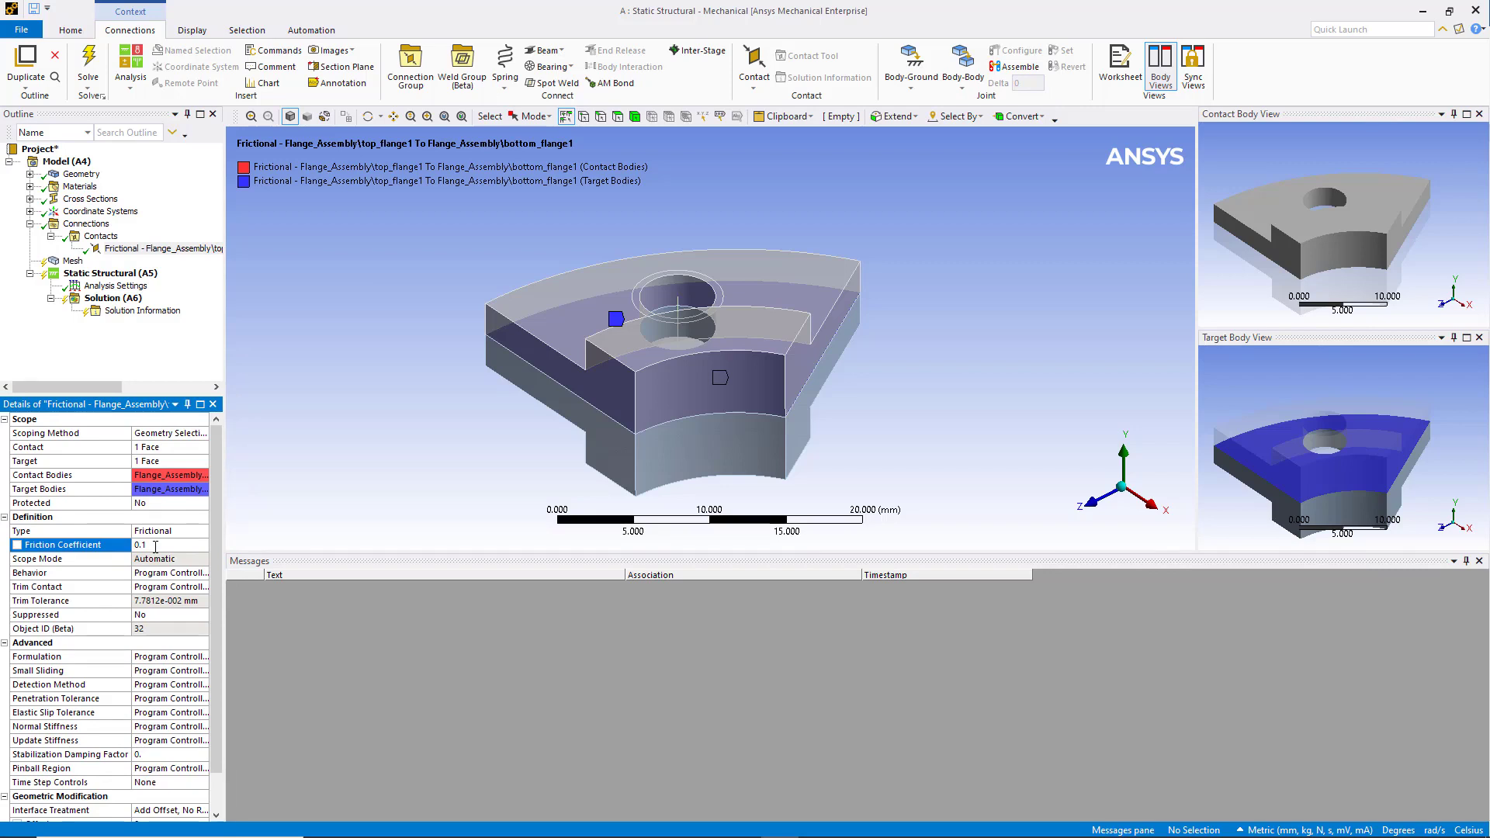
Step: Add a manual contact region and scope its contact side to the bolt beam's top vertex
{"action": "right_click", "coordinate": [106, 237]}
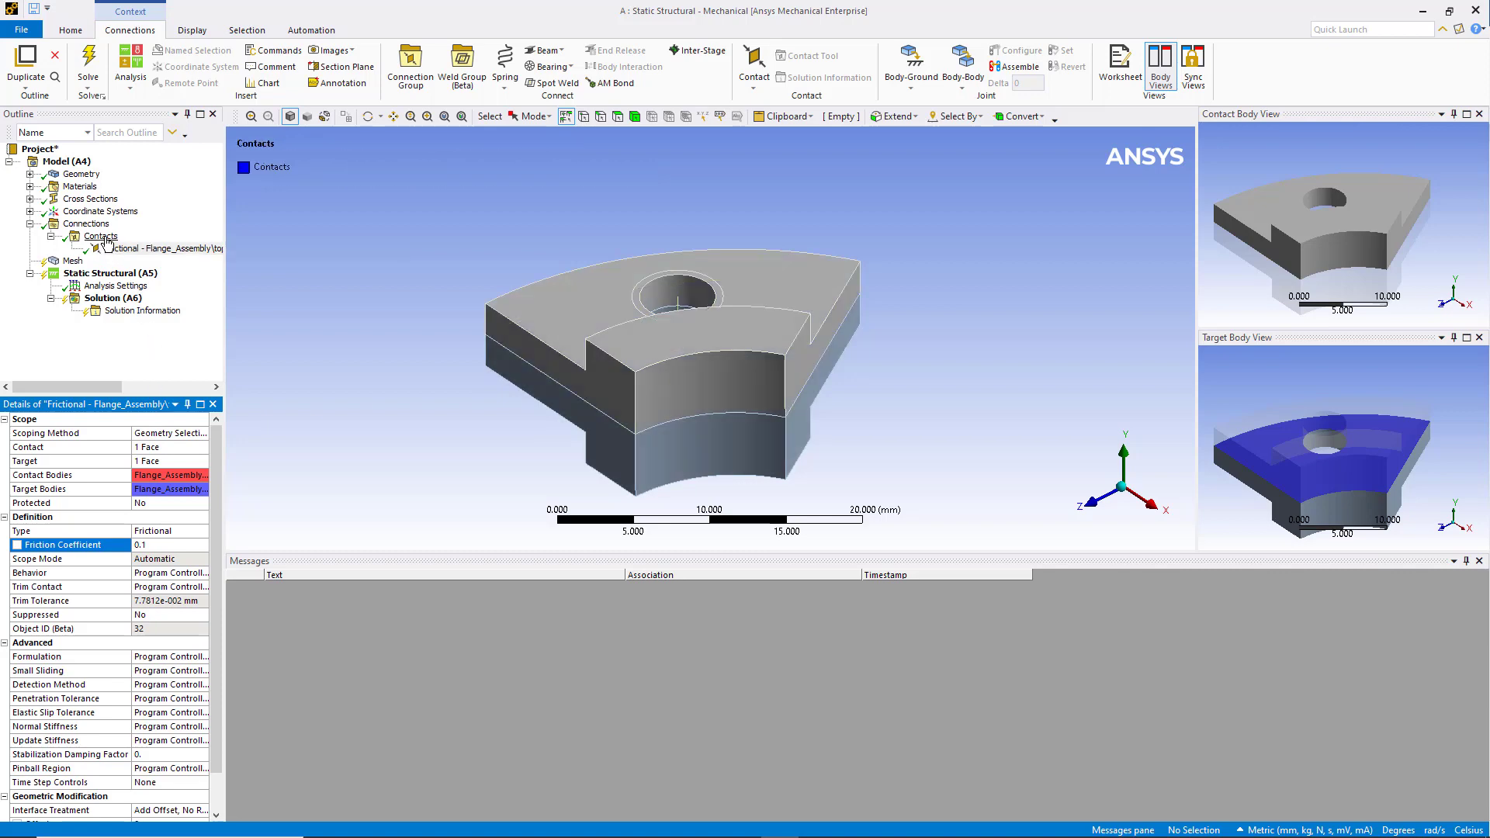
{"action": "mouse_move", "coordinate": [145, 263]}
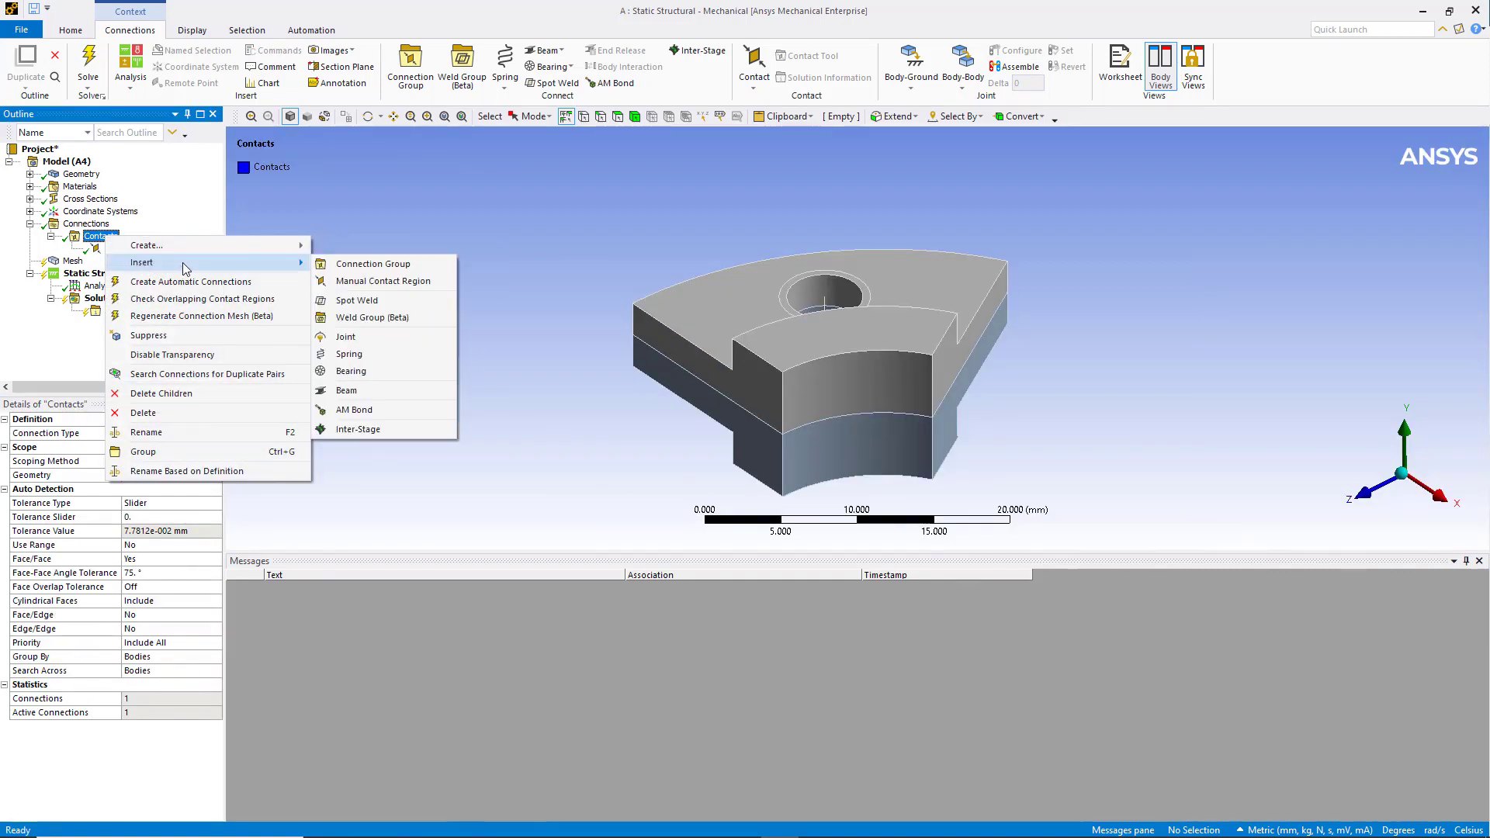
{"action": "left_click", "coordinate": [355, 284]}
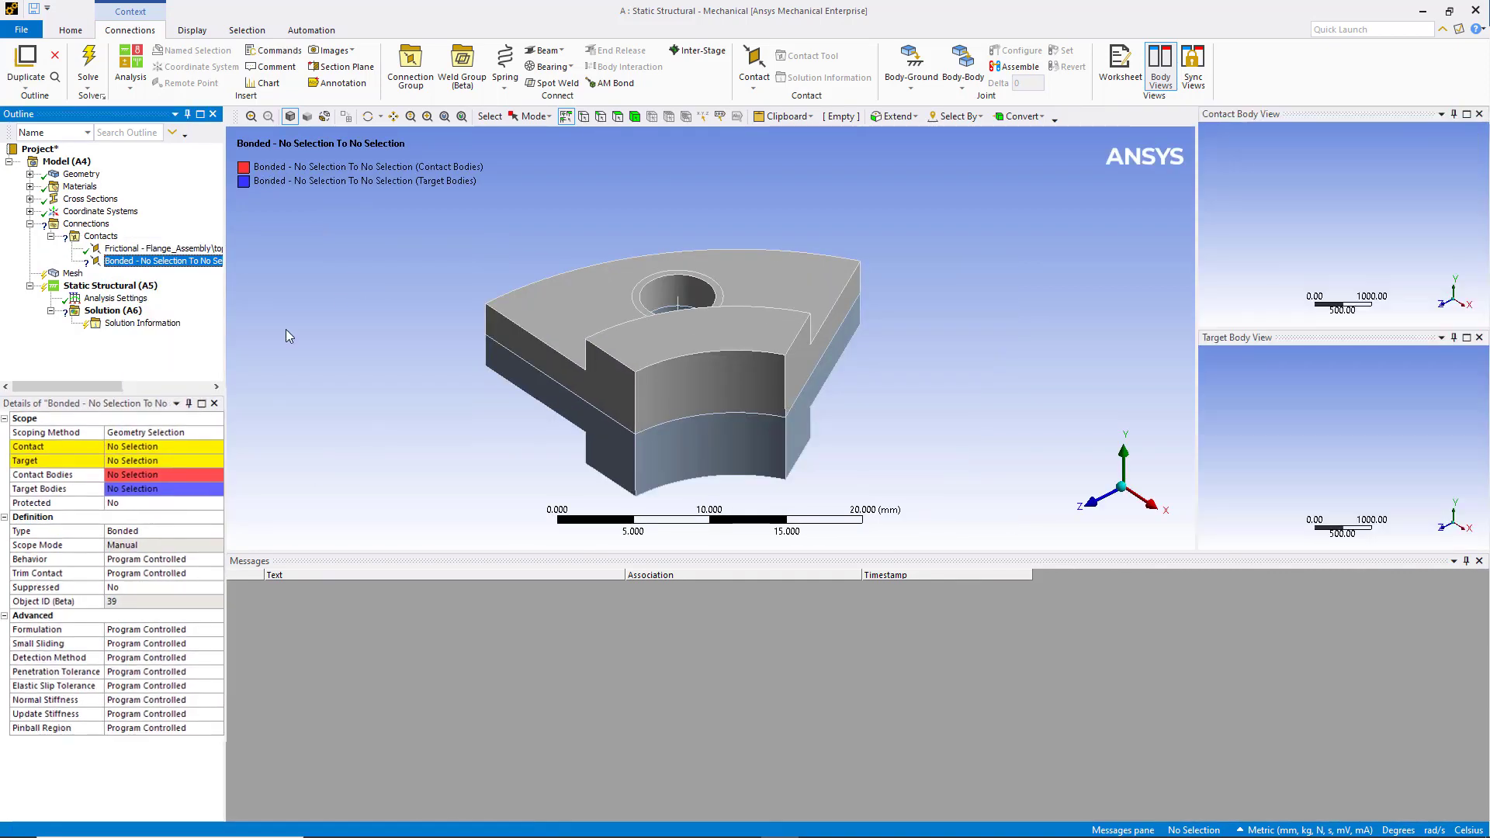
{"action": "left_click", "coordinate": [183, 422]}
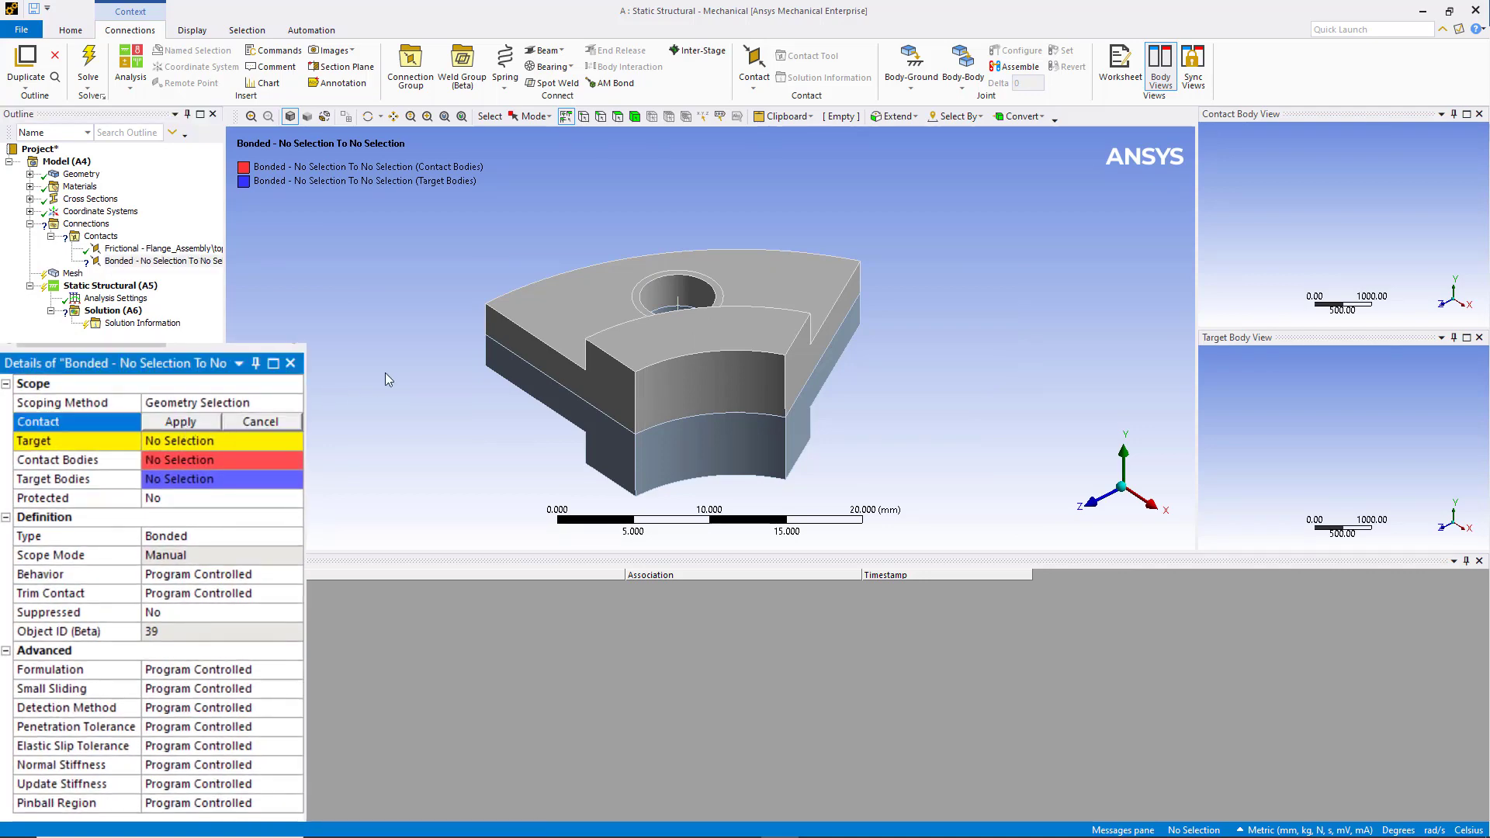
{"action": "left_click", "coordinate": [587, 119]}
{"action": "left_click", "coordinate": [679, 294]}
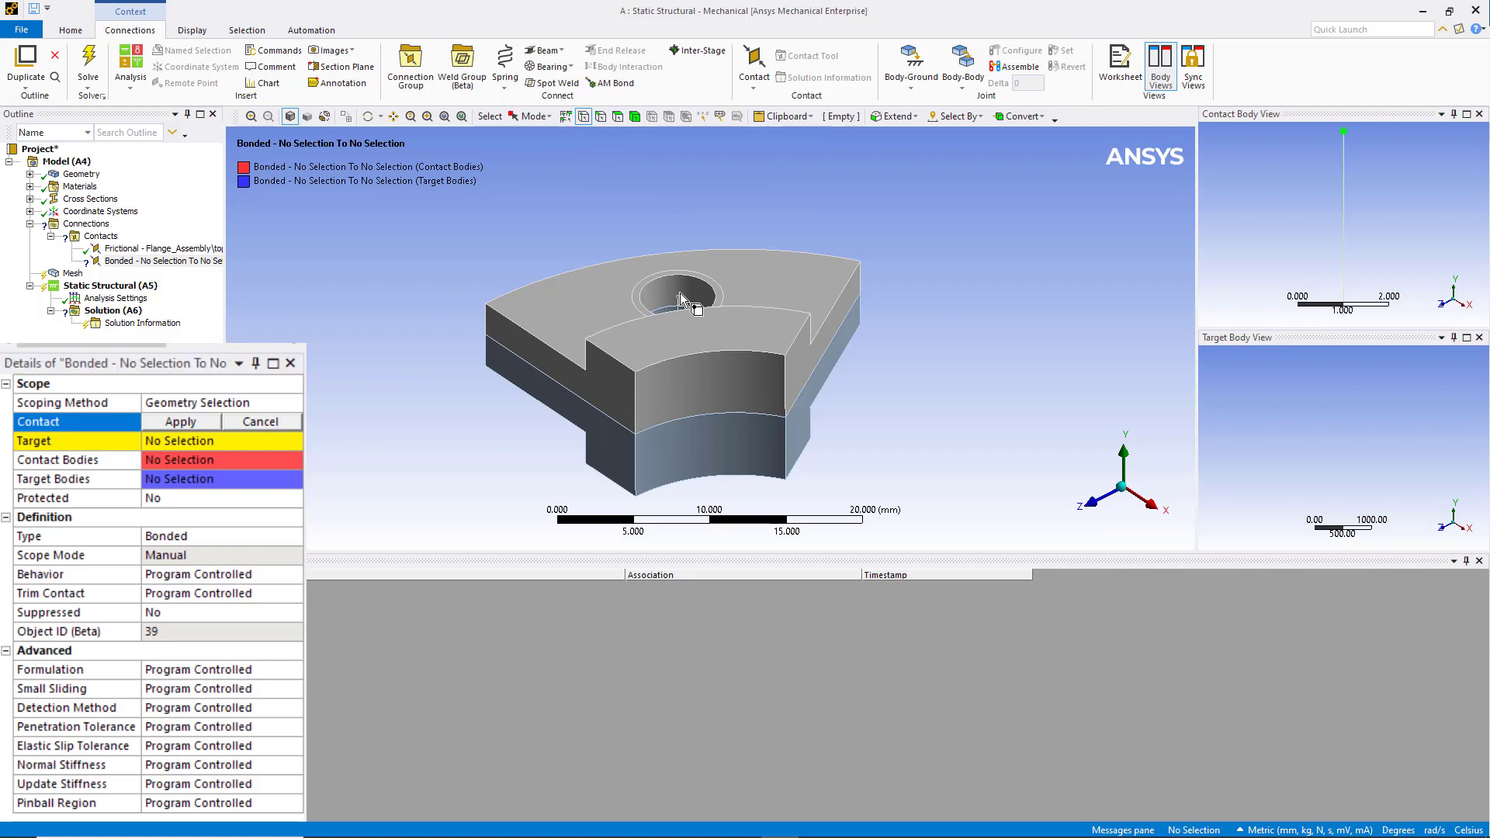
{"action": "left_click", "coordinate": [179, 423]}
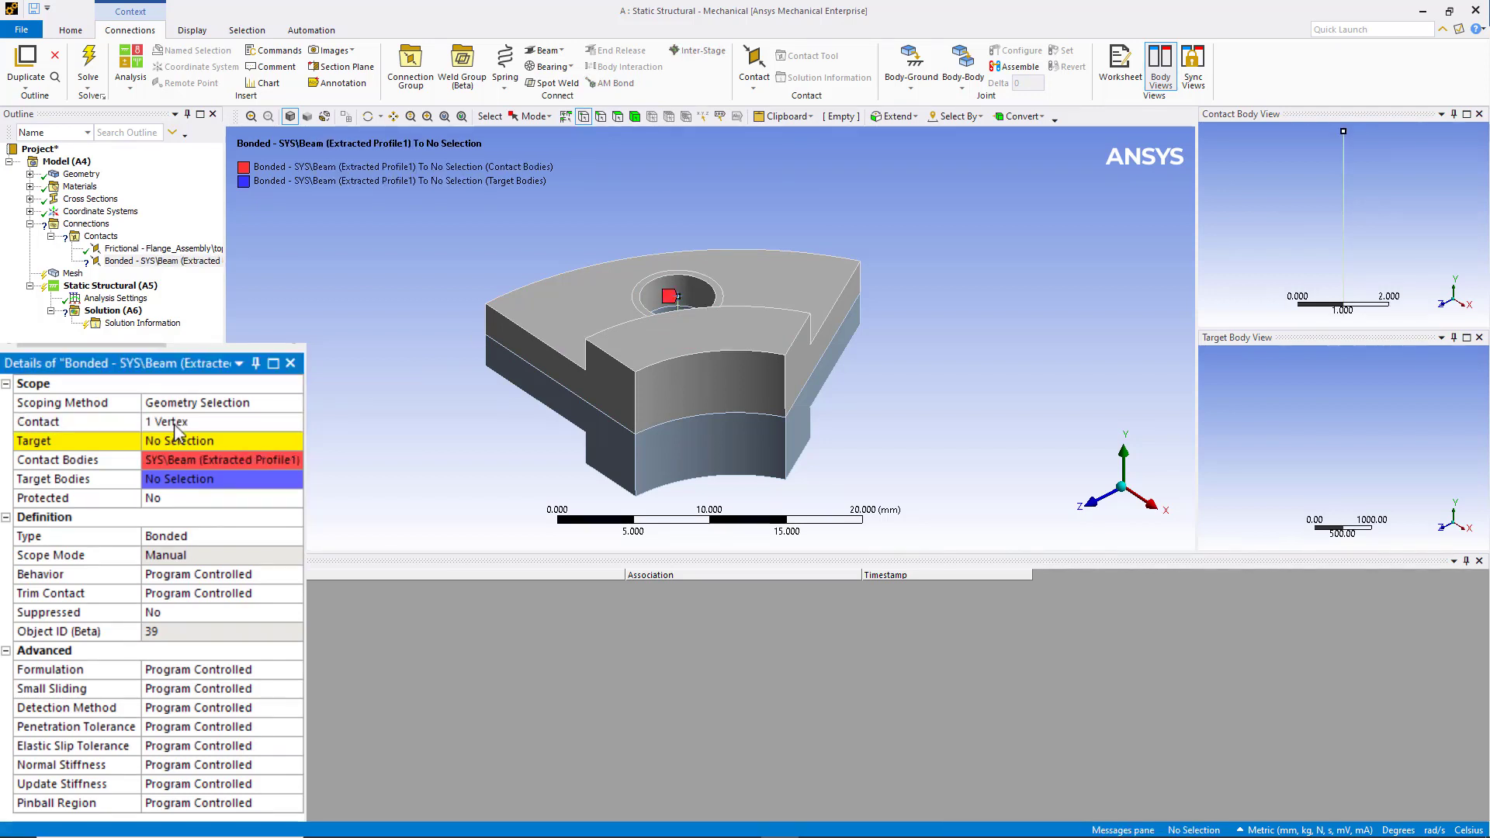
Step: Scope the new bonded contact's target to the ring-shaped face around the bolt hole on the top flange
{"action": "left_click", "coordinate": [173, 441]}
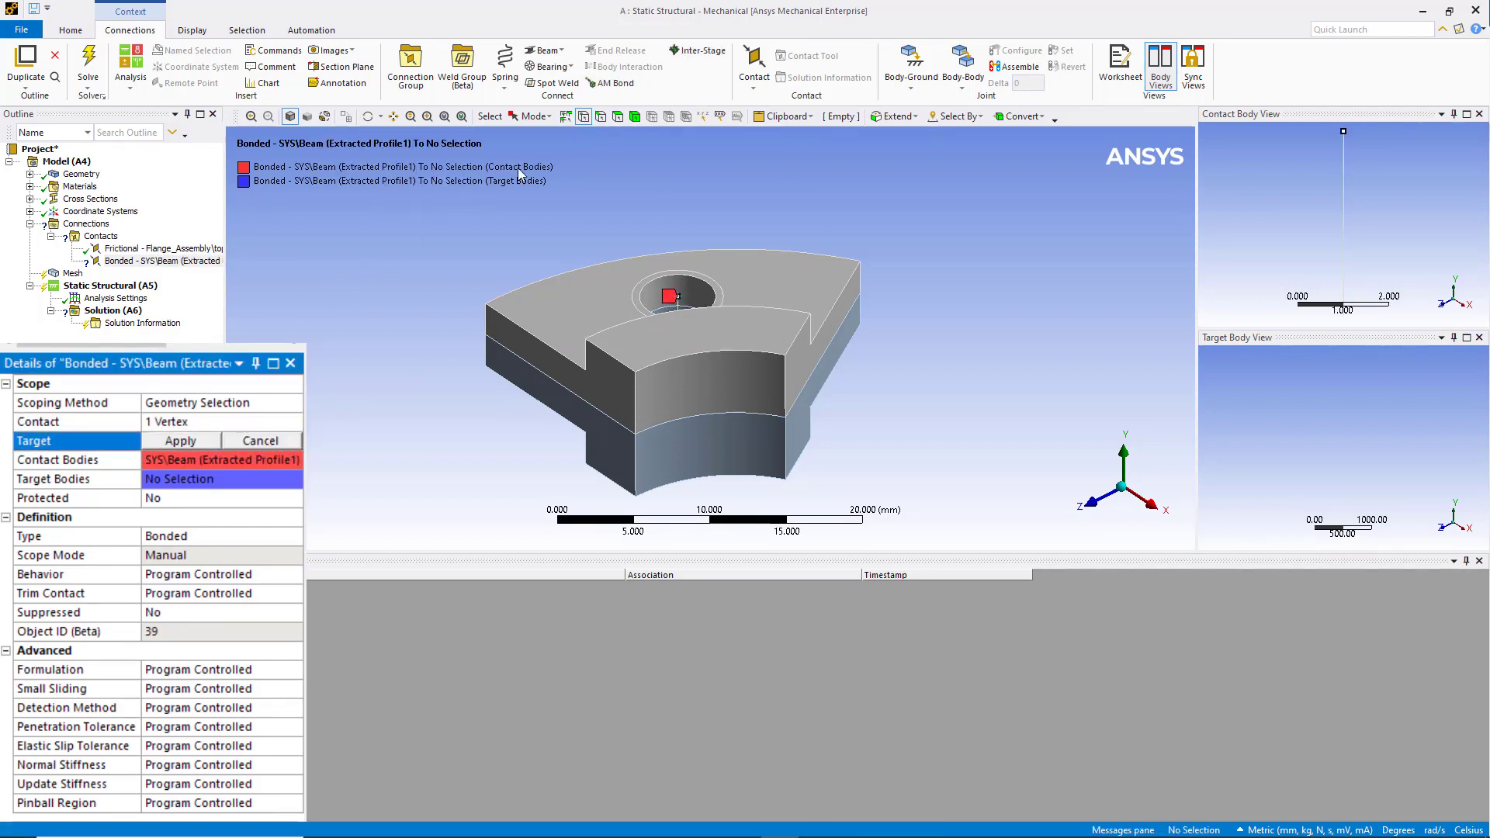
{"action": "left_click", "coordinate": [617, 116]}
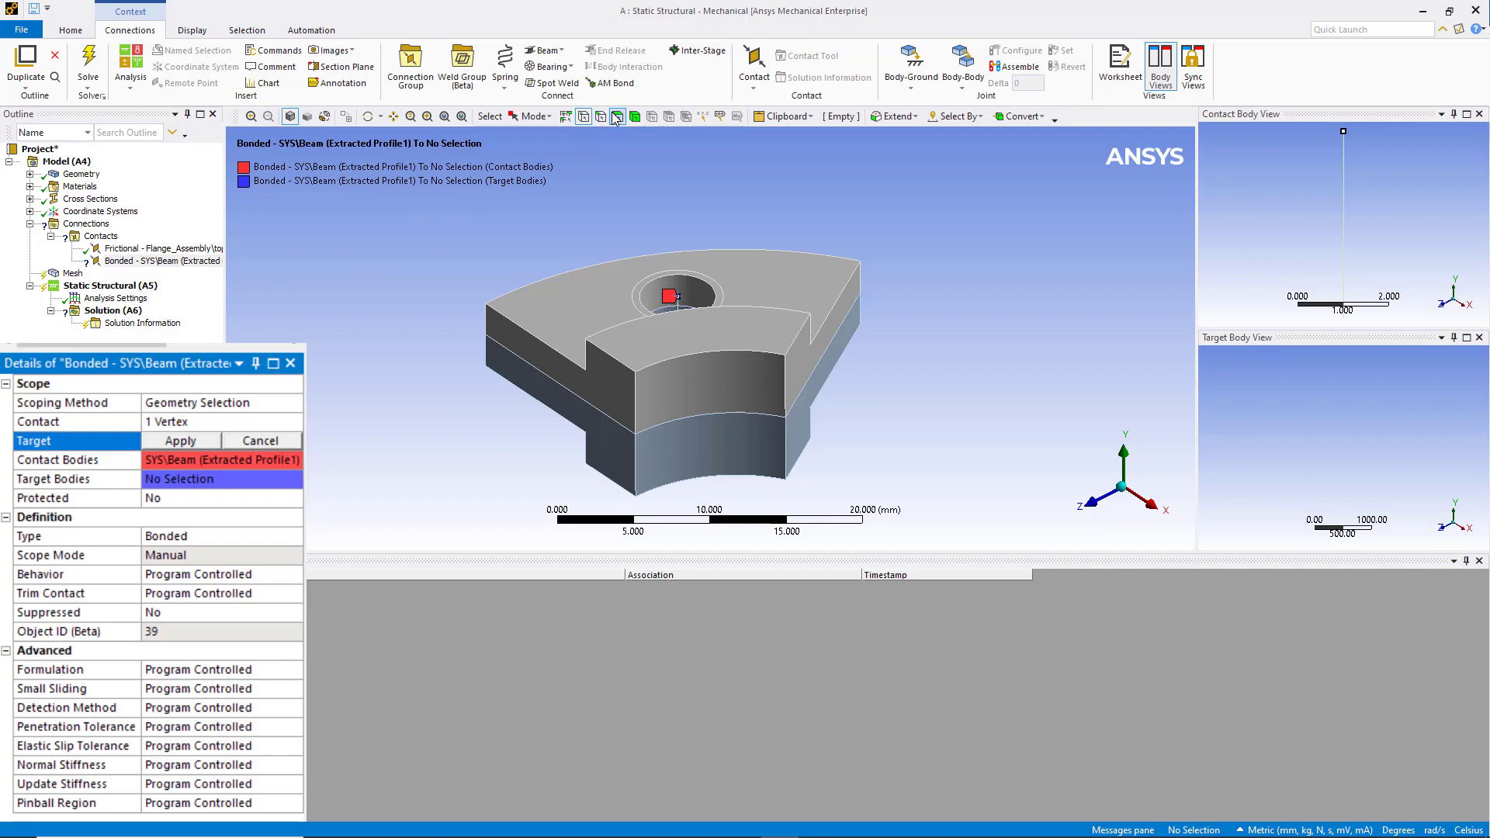
{"action": "left_click", "coordinate": [699, 281]}
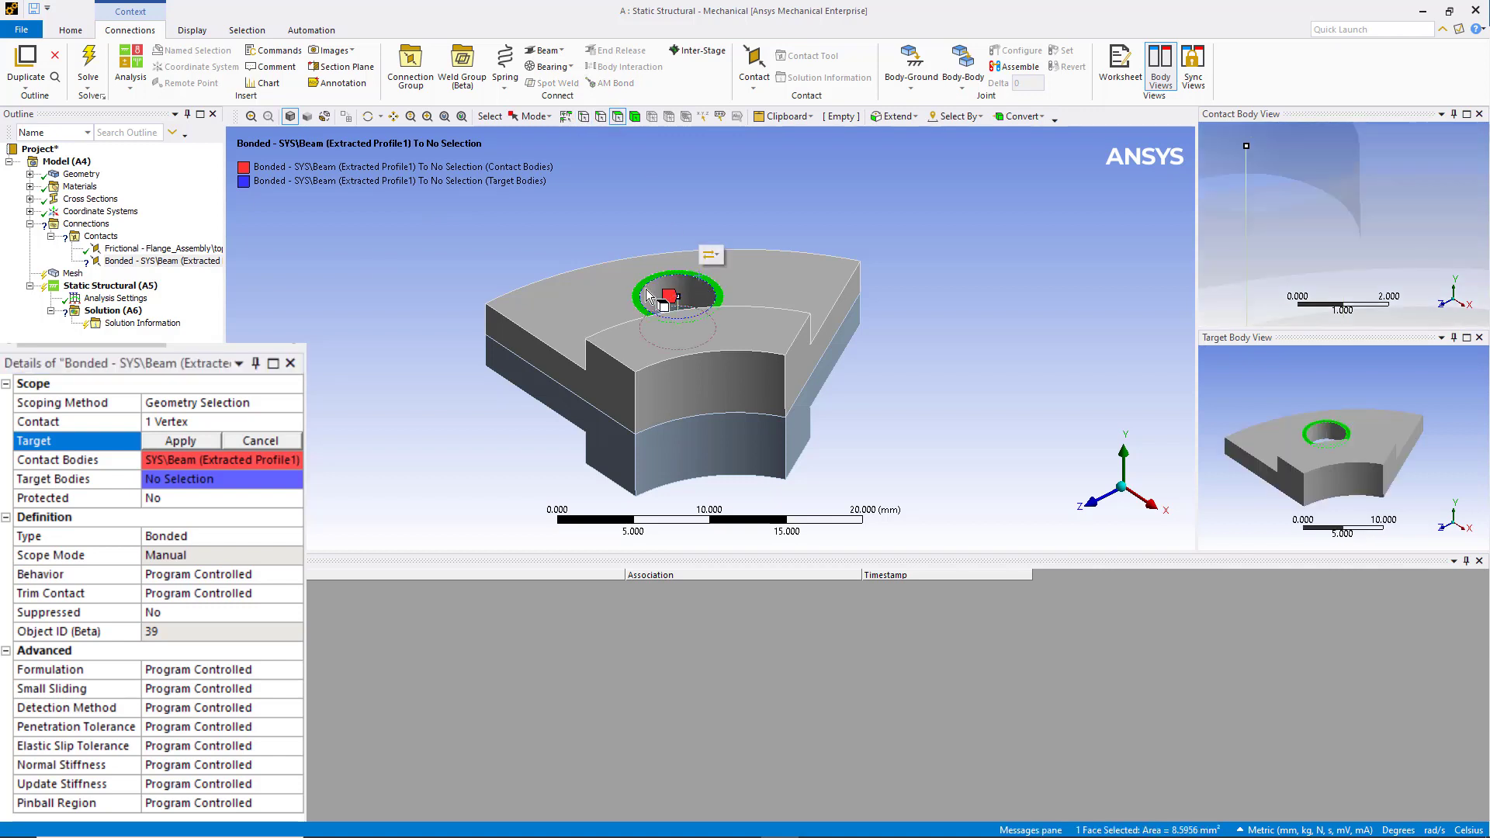
{"action": "left_click", "coordinate": [181, 441]}
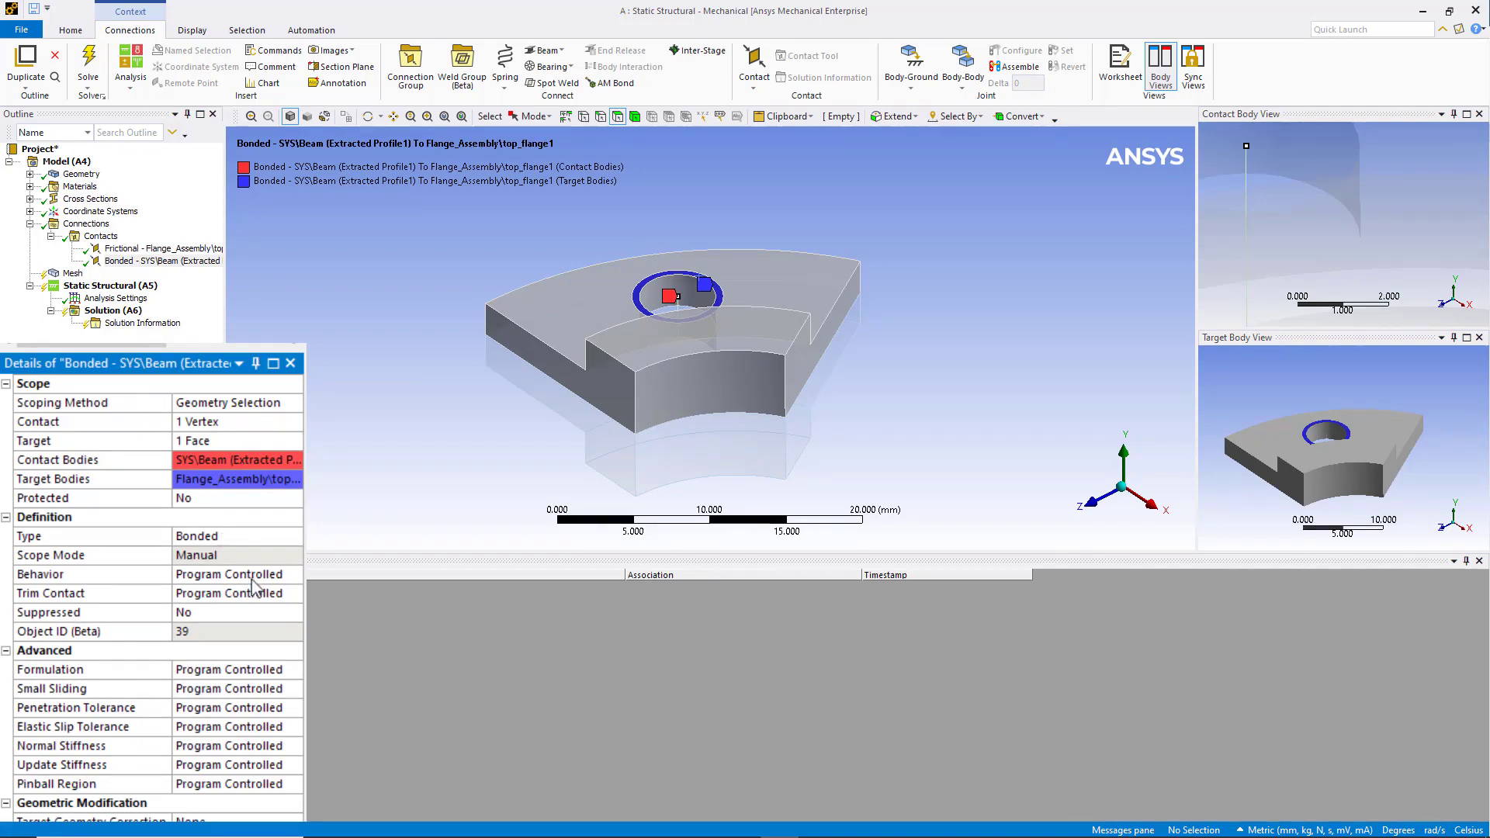
Step: Set the bonded contact's formulation to MPC and its constraint type to Distributed, All Directions
{"action": "left_click", "coordinate": [295, 671]}
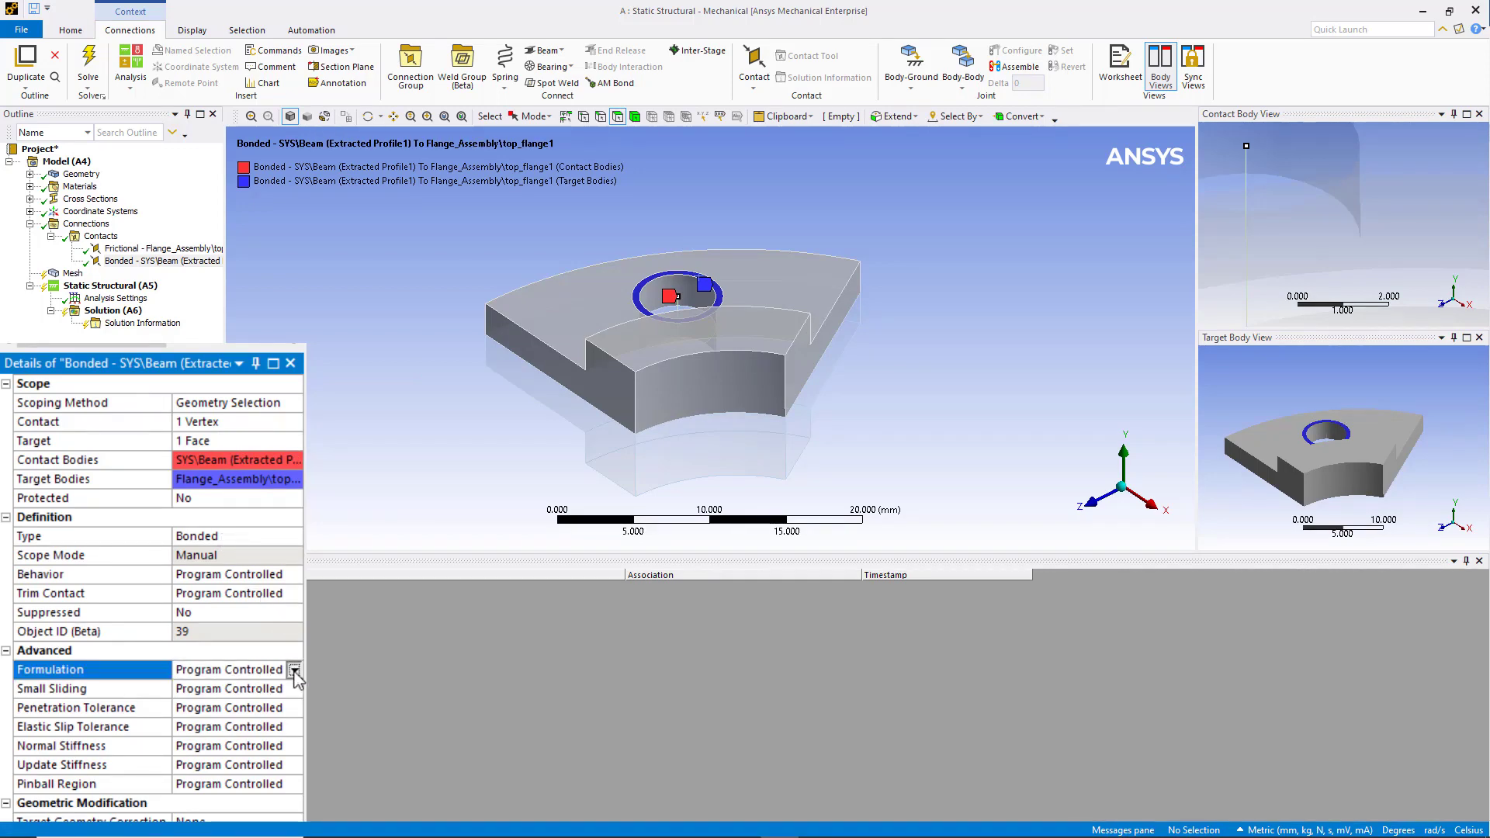
{"action": "left_click", "coordinate": [294, 670]}
{"action": "left_click", "coordinate": [211, 733]}
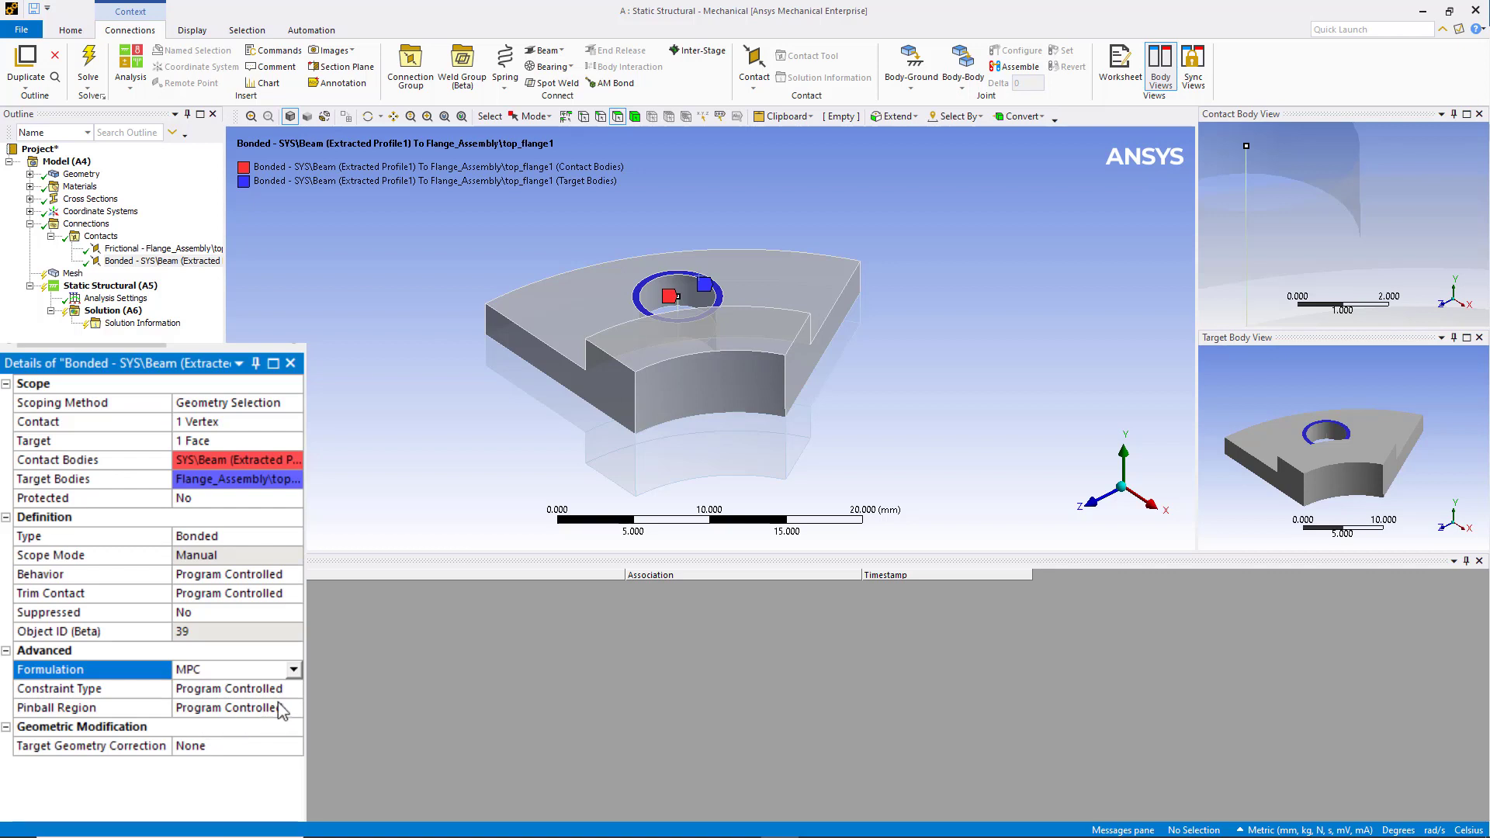
{"action": "left_click", "coordinate": [295, 690]}
{"action": "left_click", "coordinate": [295, 690]}
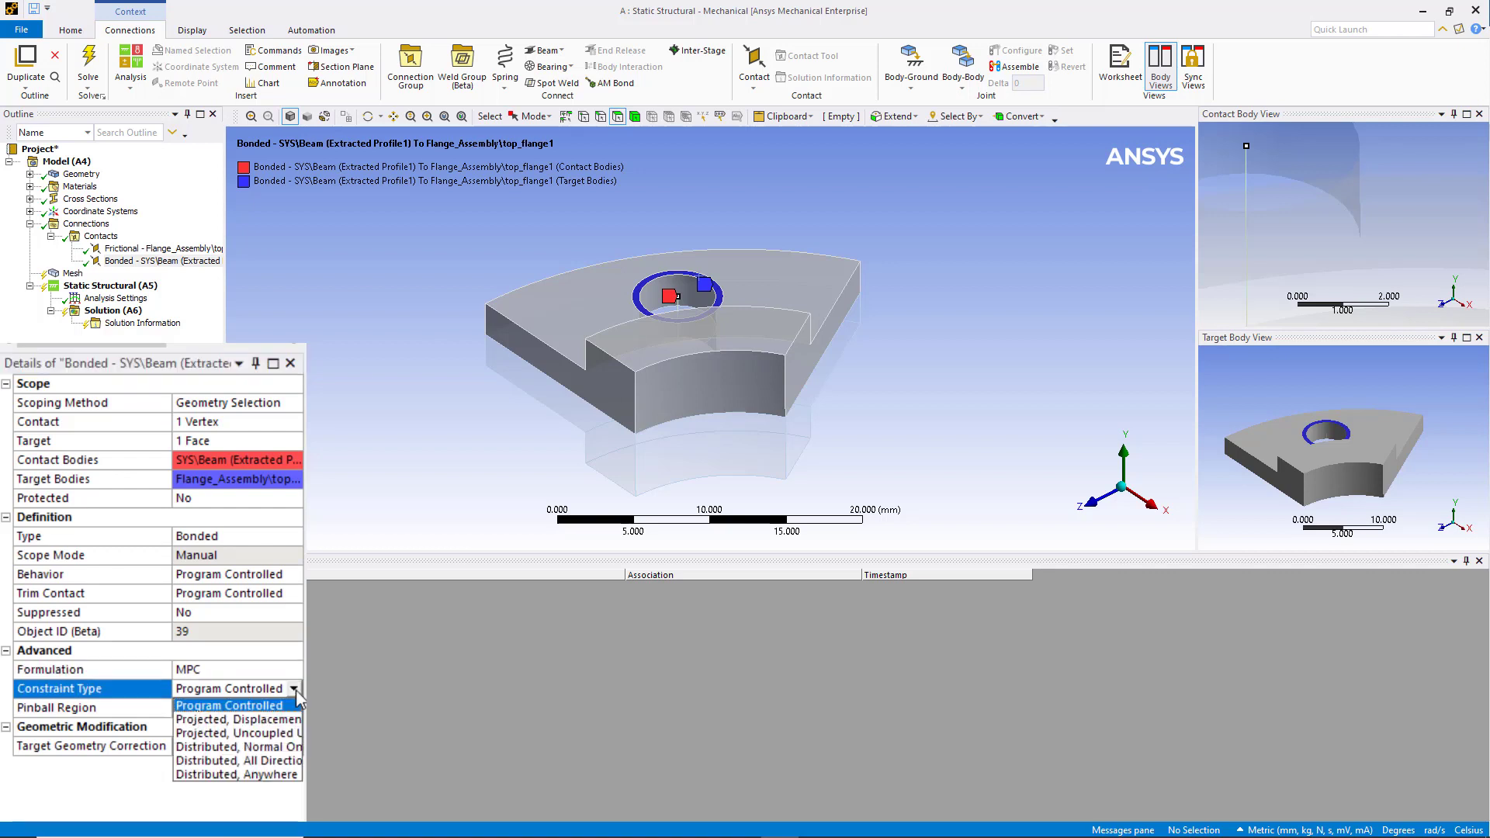
{"action": "left_click", "coordinate": [273, 762]}
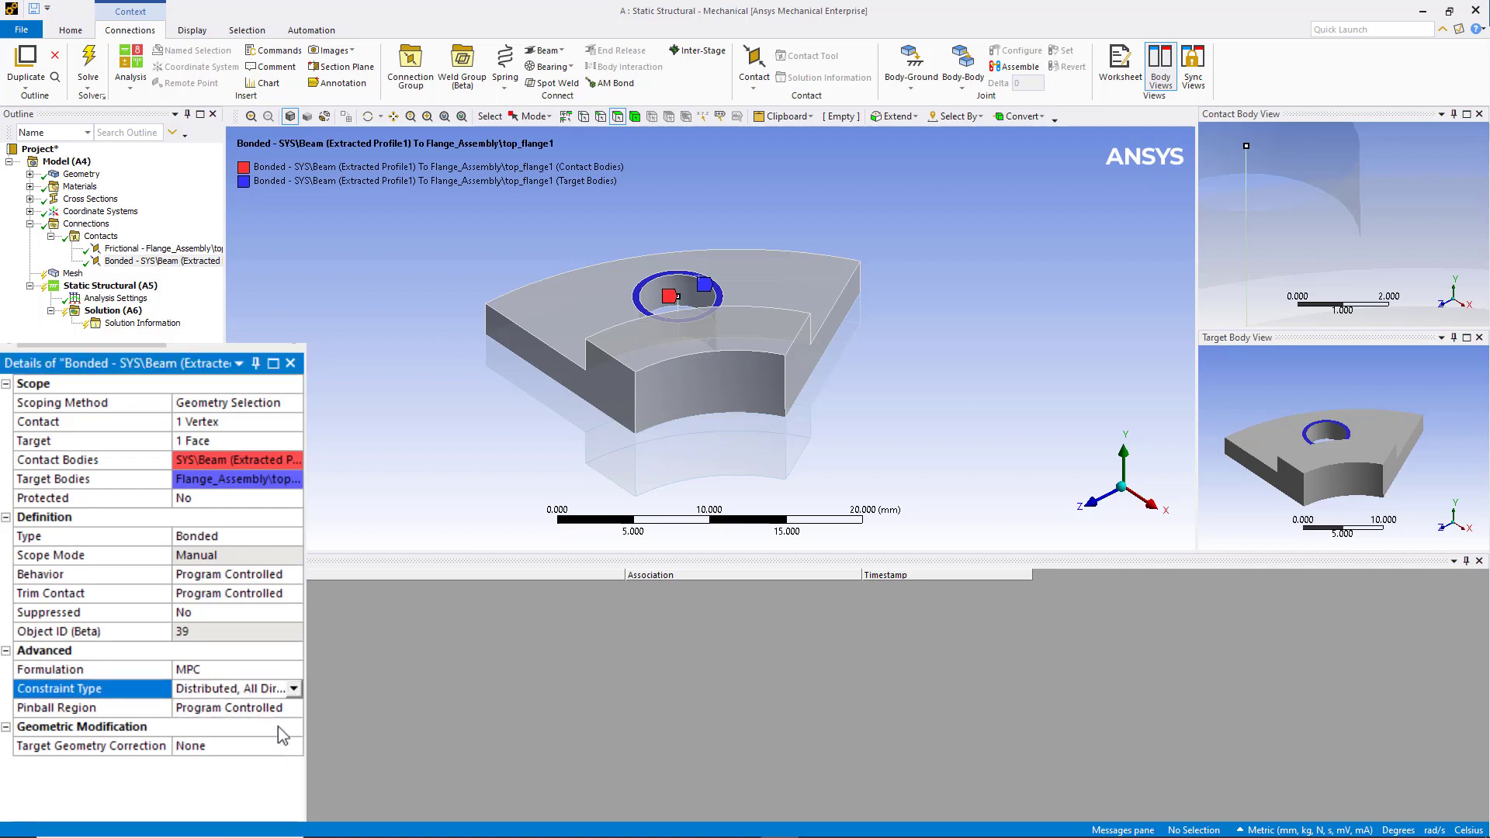
Step: Define the bonded contact's pinball region by radius and set the pinball radius to 6 mm
{"action": "left_click", "coordinate": [292, 710]}
{"action": "left_click", "coordinate": [292, 708]}
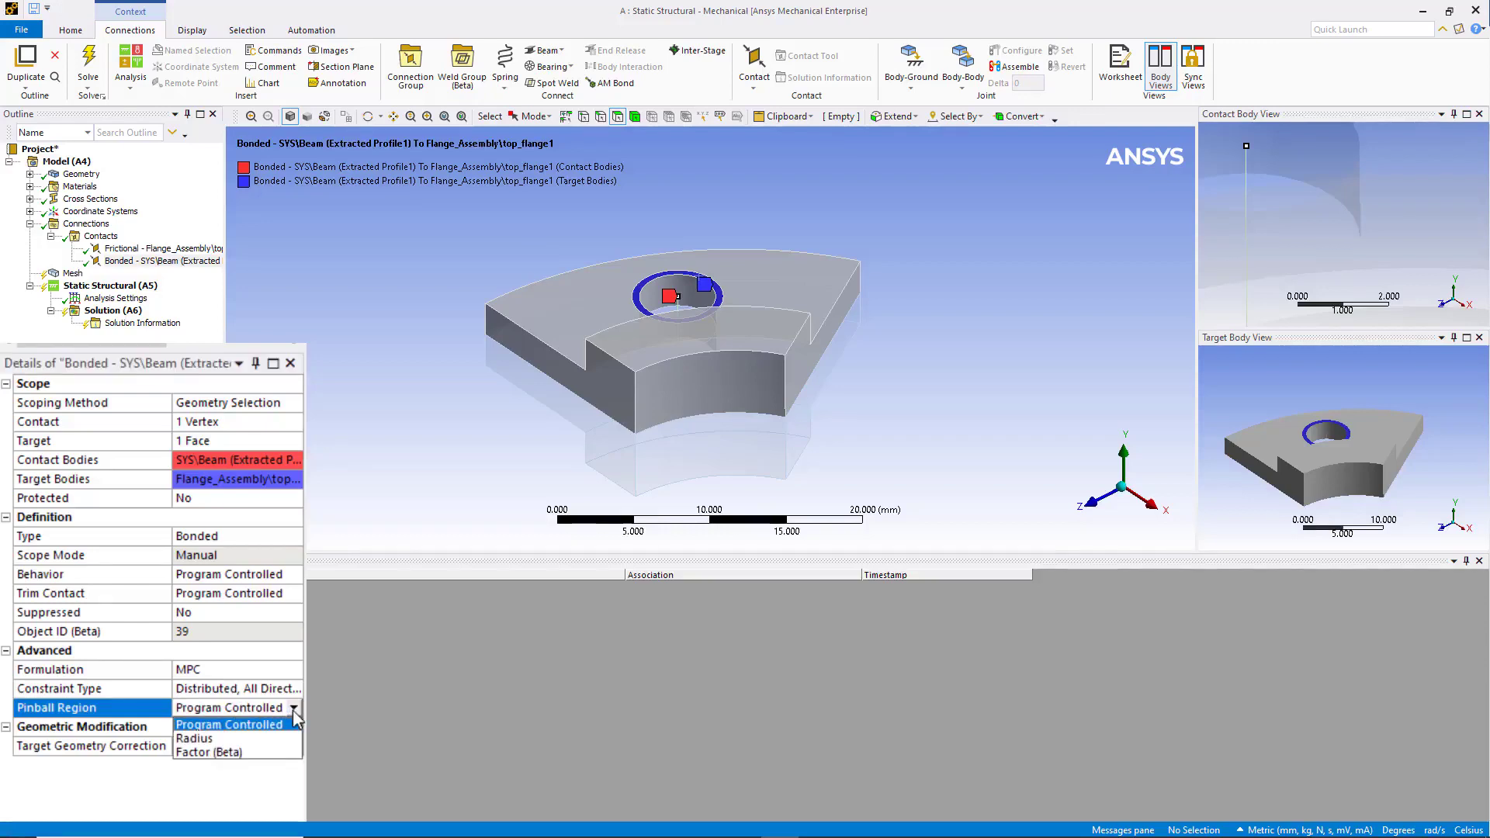
{"action": "left_click", "coordinate": [202, 738]}
{"action": "left_click", "coordinate": [218, 727]}
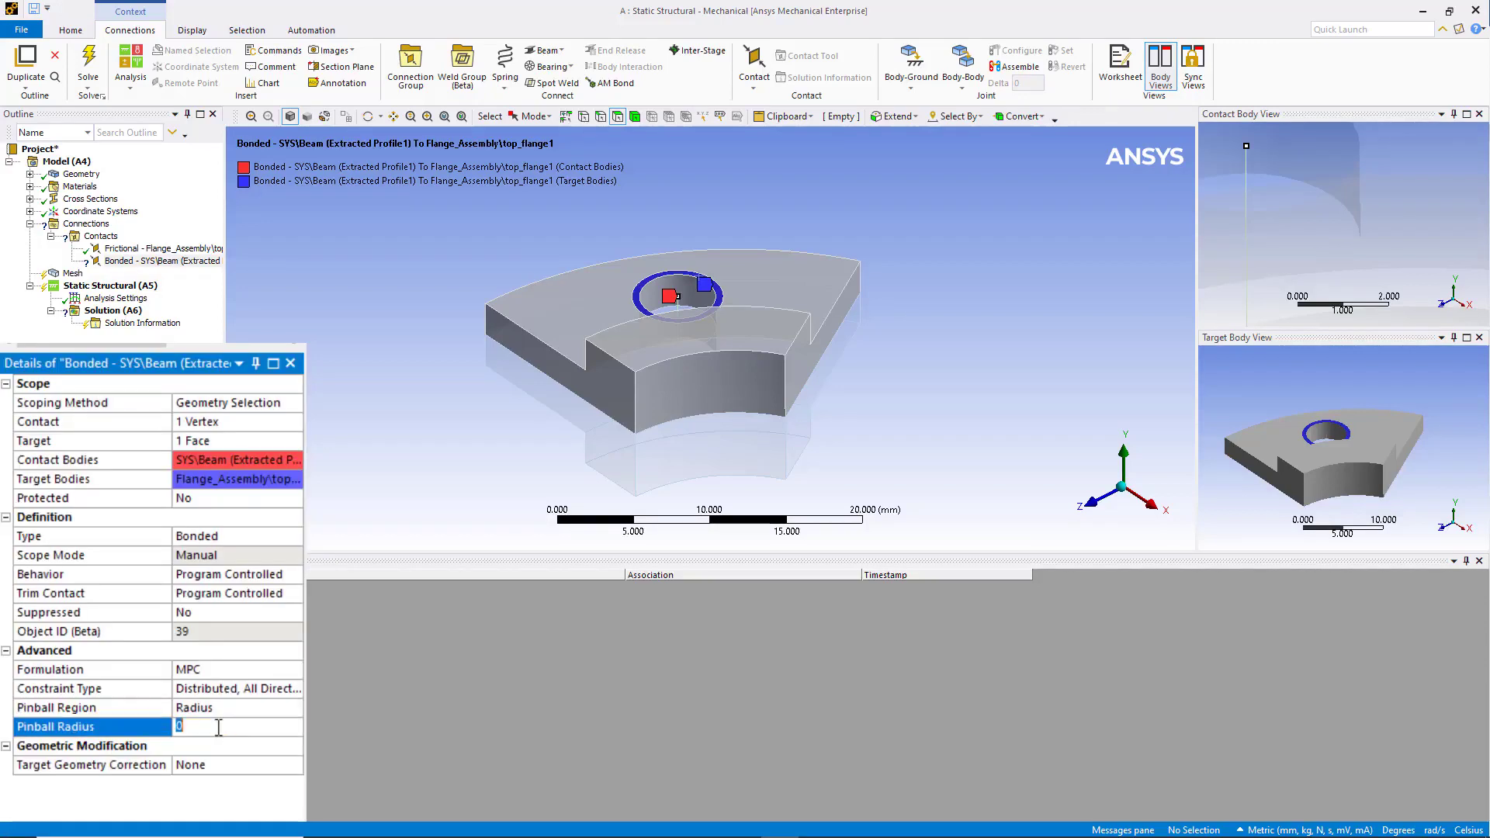
{"action": "type", "text": "6"}
{"action": "key", "text": "Return"}
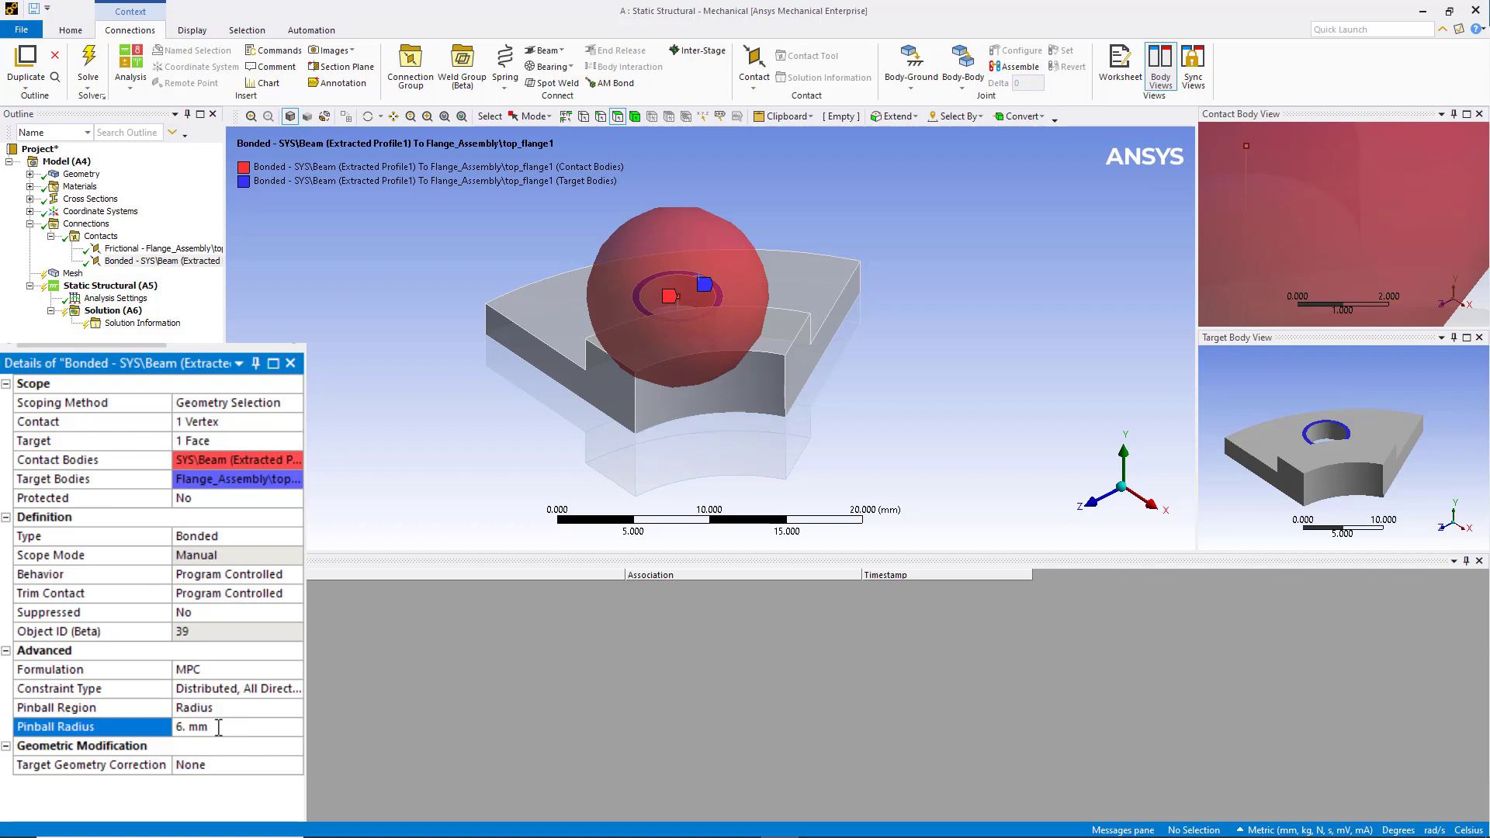
Step: Duplicate the beam-to-top-flange bonded contact and rescope the copy's contact side to the beam's bottom vertex
{"action": "left_click", "coordinate": [121, 263]}
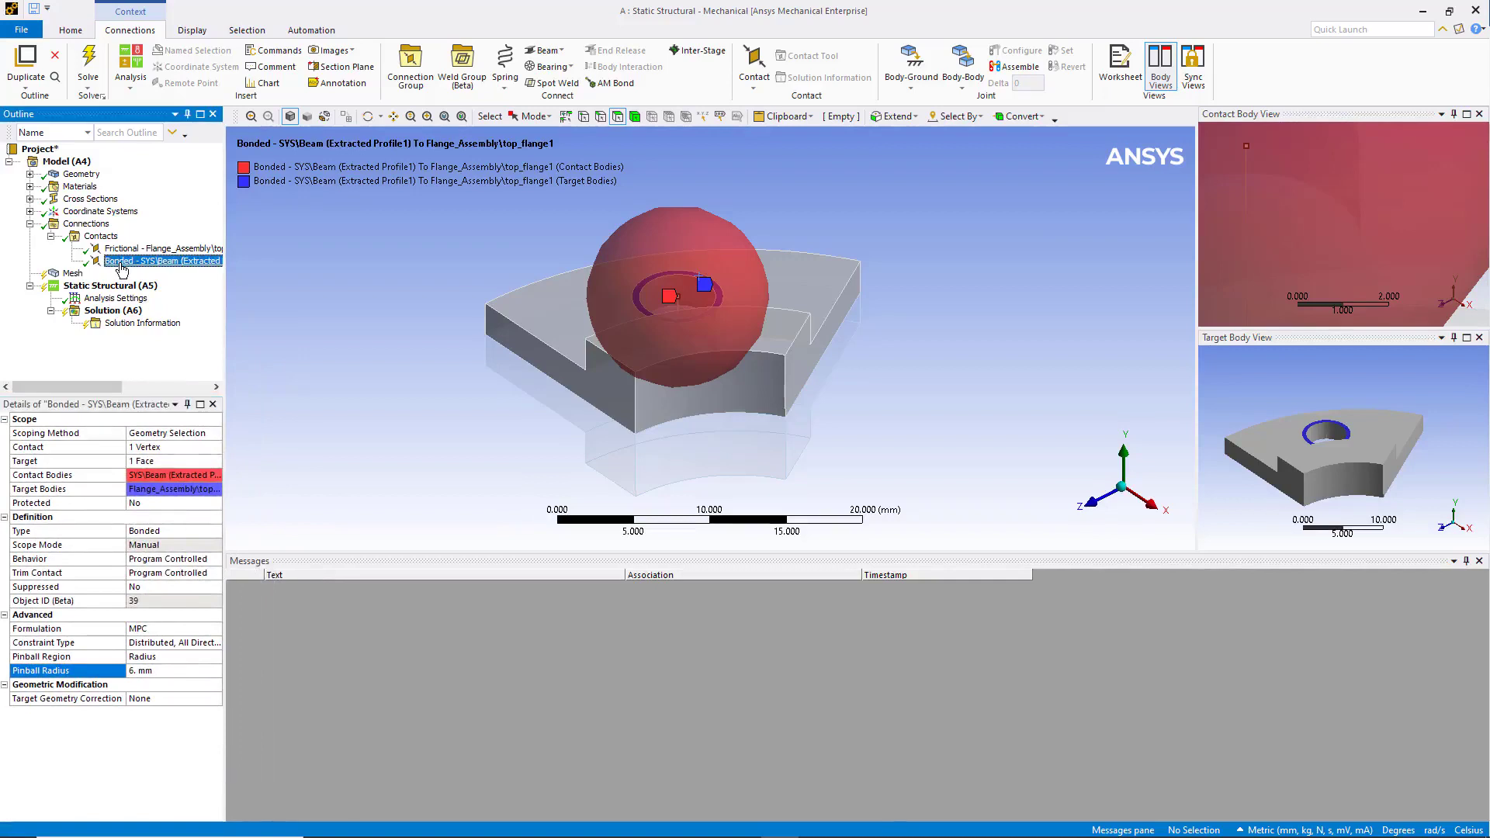
{"action": "right_click", "coordinate": [120, 266]}
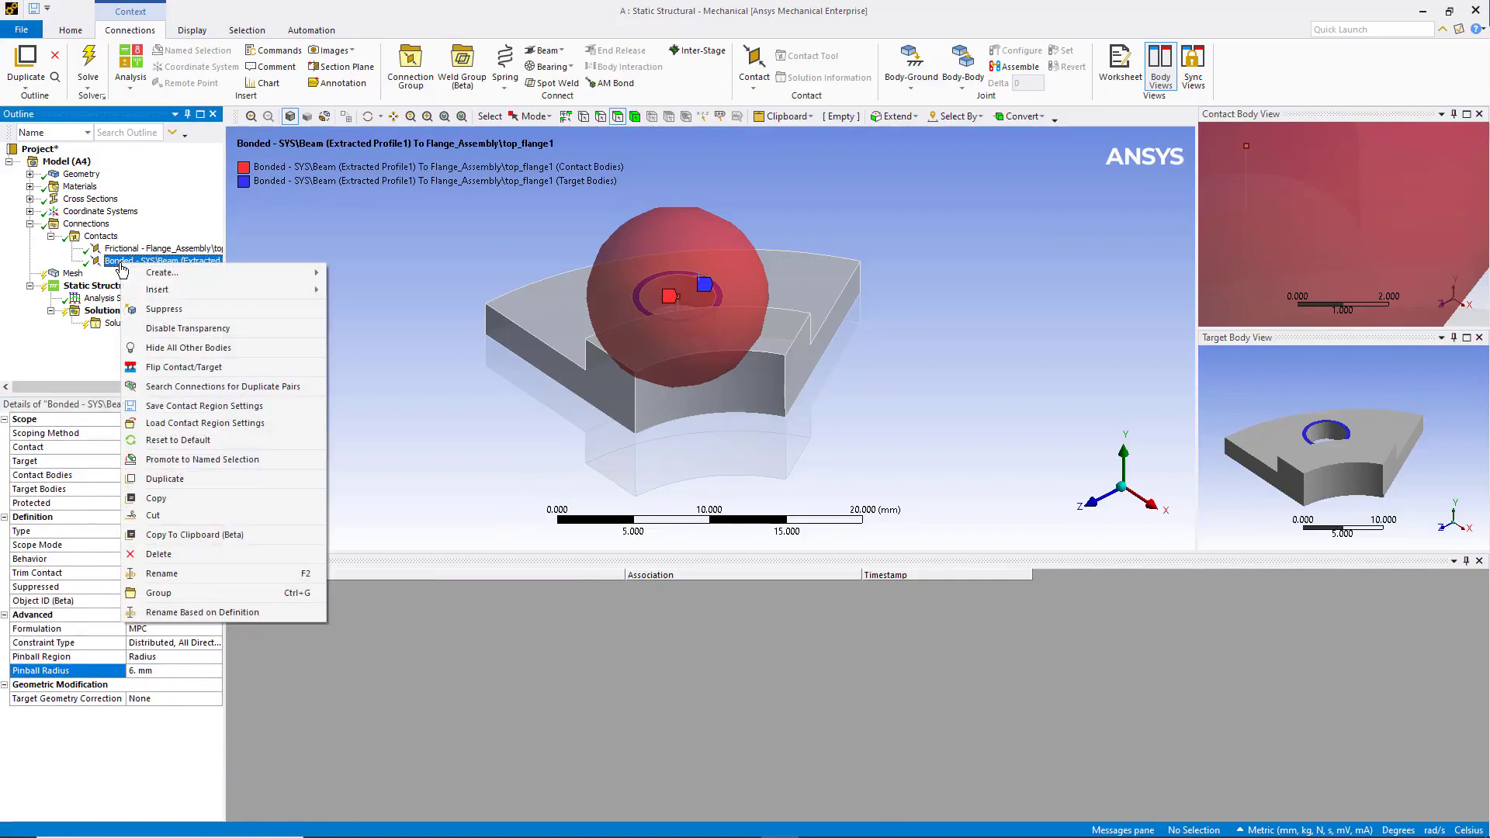
{"action": "left_click", "coordinate": [164, 479]}
{"action": "left_click", "coordinate": [160, 448]}
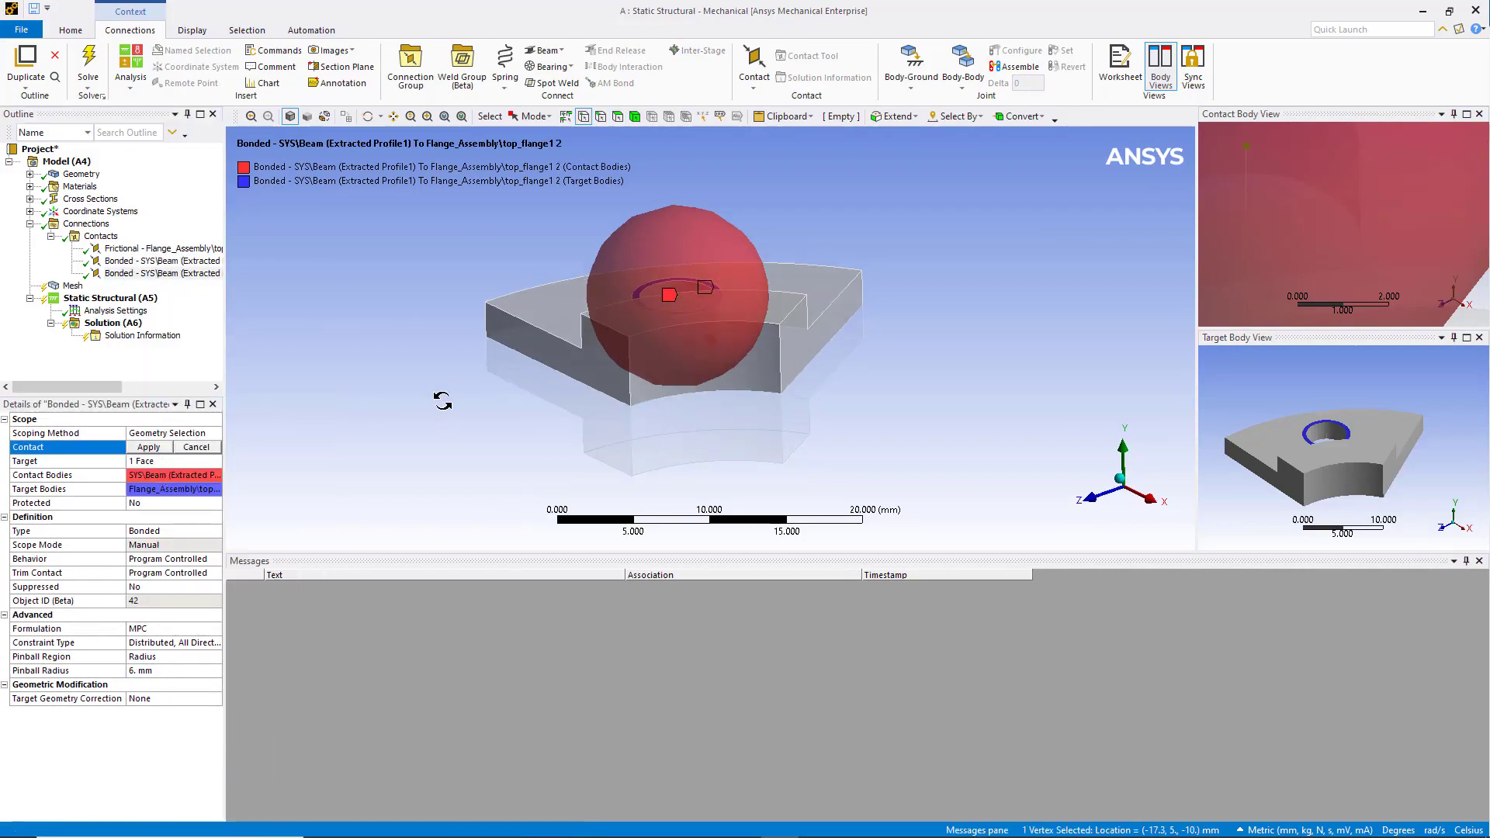
{"action": "middle_click_drag", "start_coordinate": [443, 400], "coordinate": [434, 329]}
{"action": "left_click", "coordinate": [680, 383]}
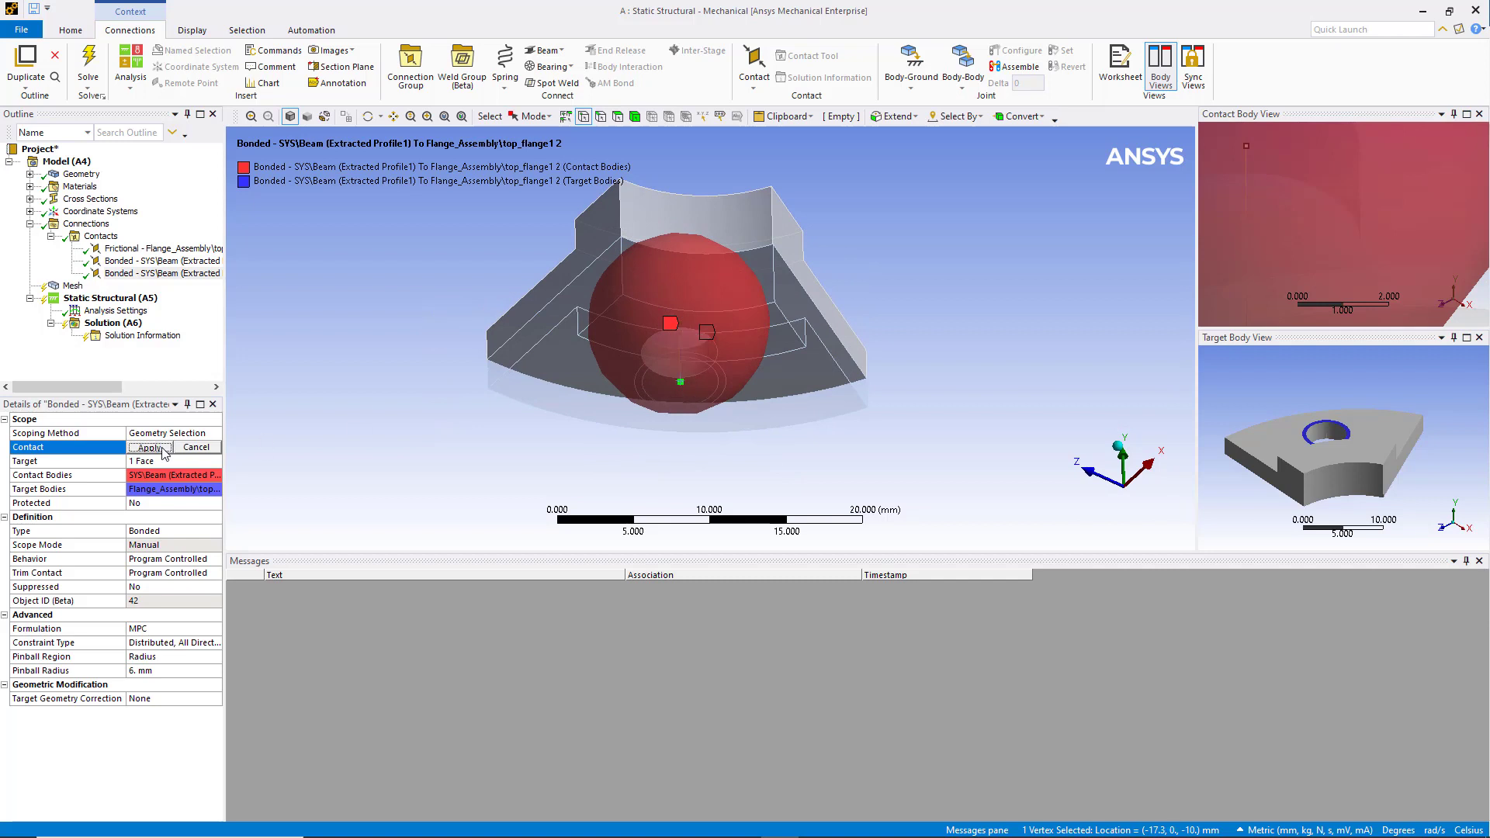
{"action": "left_click", "coordinate": [148, 447]}
Step: Rescope the duplicated contact's target to the ring-shaped face around the bolt hole on the bottom flange's underside
{"action": "left_click", "coordinate": [155, 461]}
{"action": "left_click", "coordinate": [639, 391]}
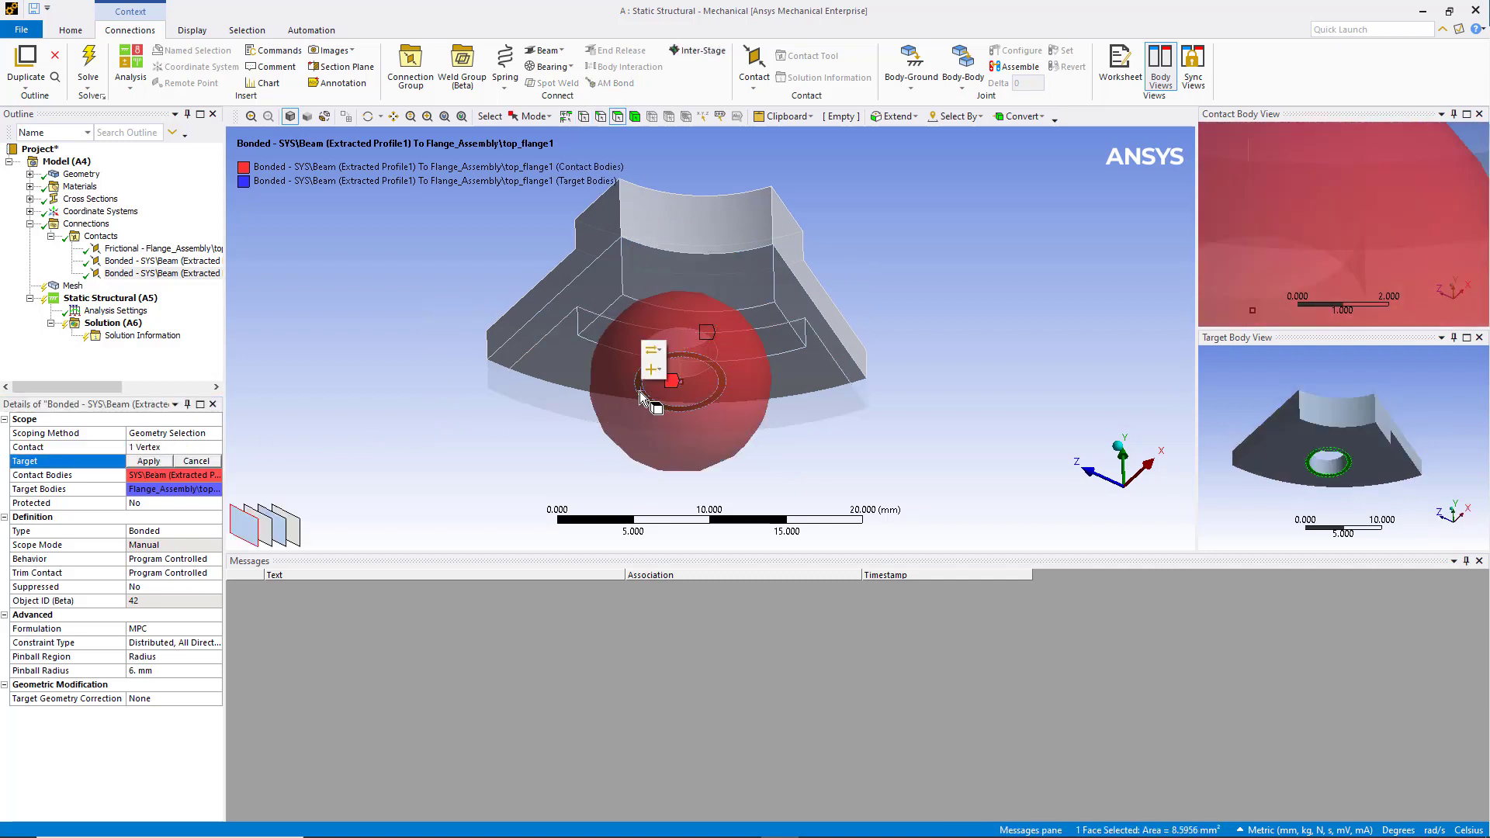
{"action": "left_click", "coordinate": [155, 461]}
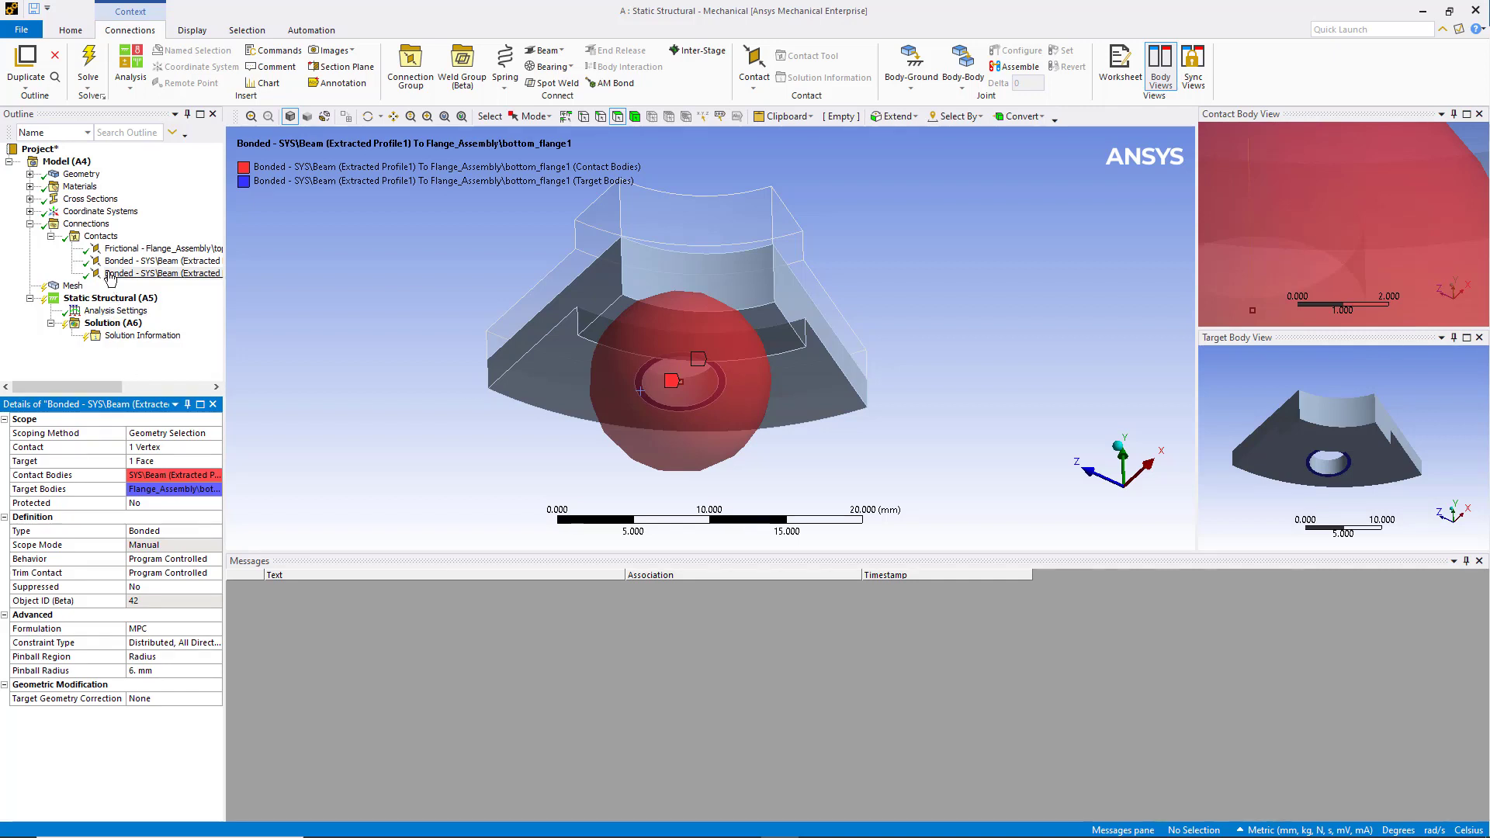
Step: Insert a coordinate system with its origin on the top flange's radial cut face
{"action": "left_click", "coordinate": [101, 214]}
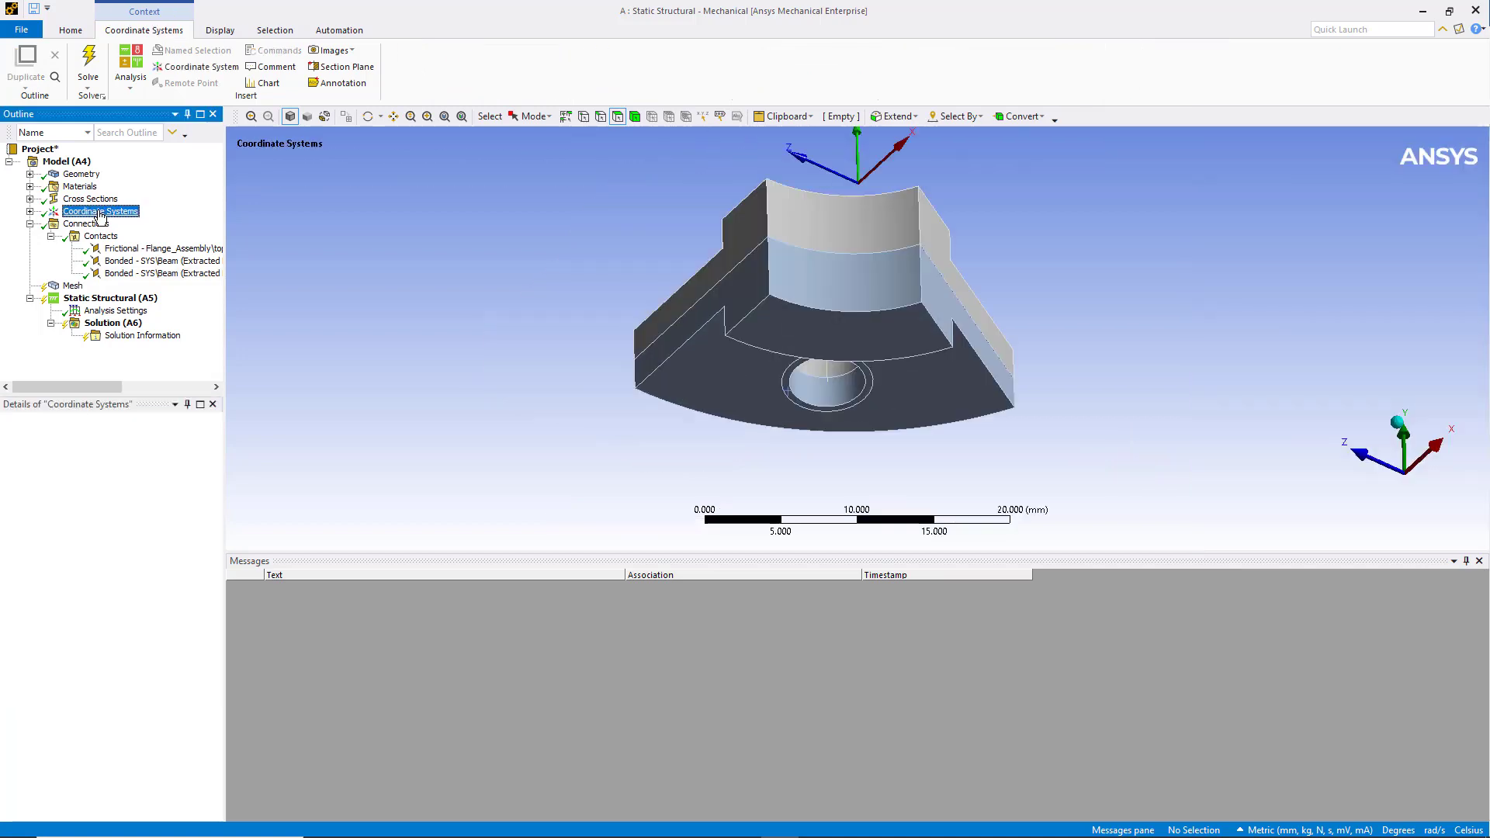
{"action": "right_click", "coordinate": [101, 215]}
{"action": "mouse_move", "coordinate": [148, 222]}
{"action": "left_click", "coordinate": [243, 224]}
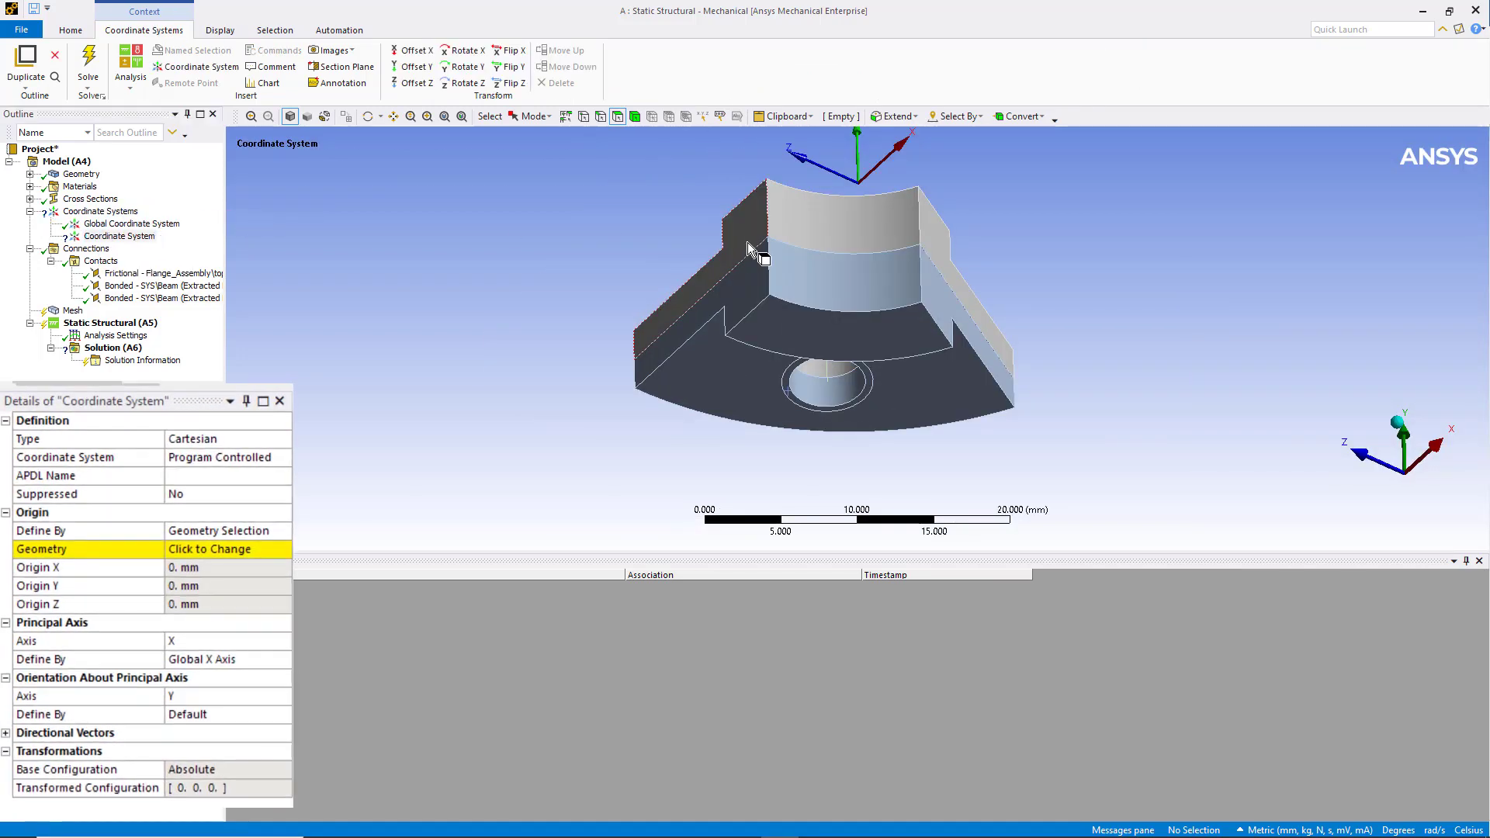
{"action": "left_click", "coordinate": [700, 260]}
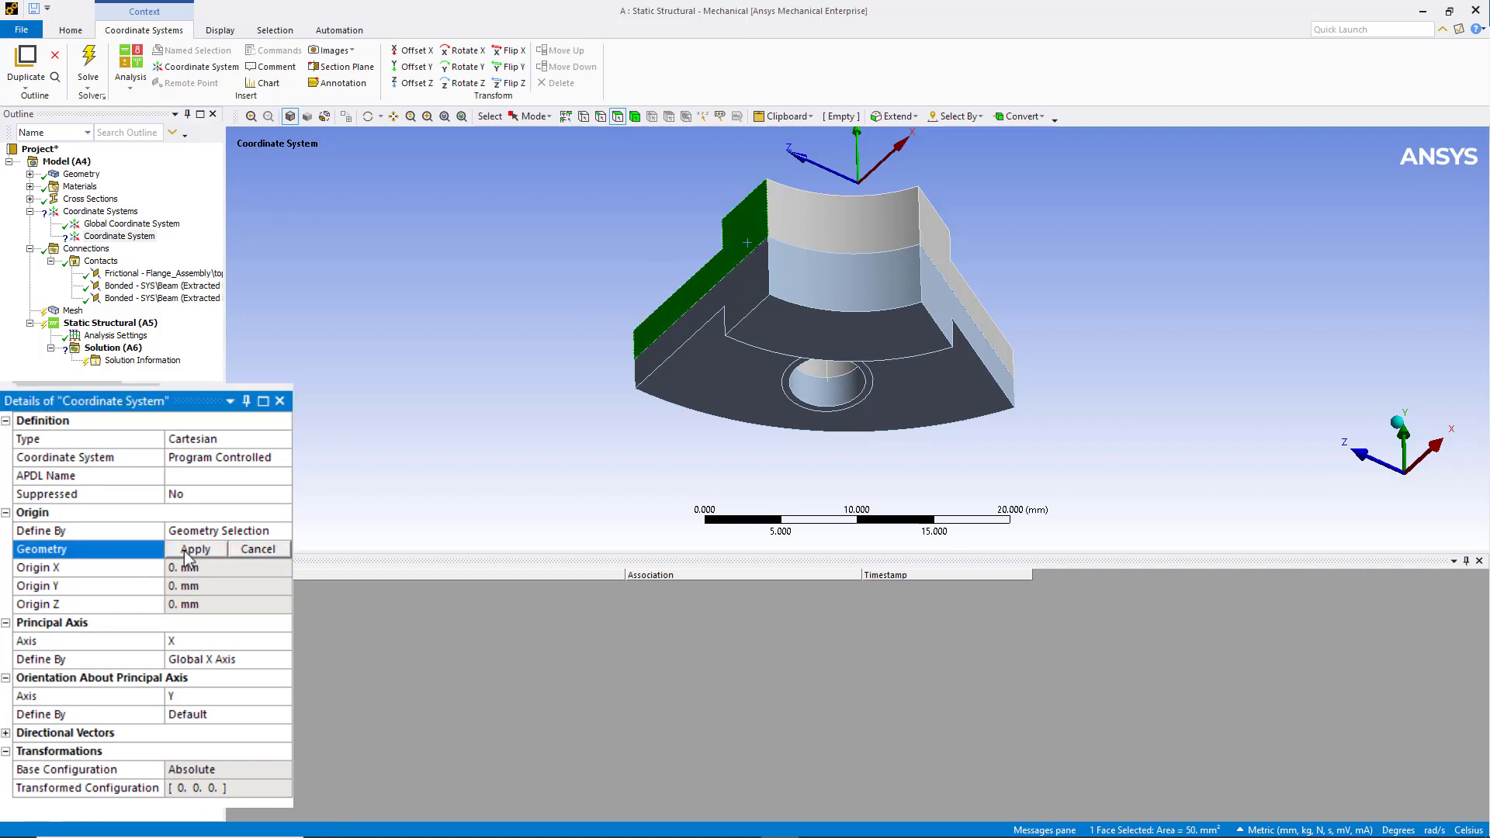
{"action": "left_click", "coordinate": [185, 551]}
{"action": "left_click", "coordinate": [190, 549]}
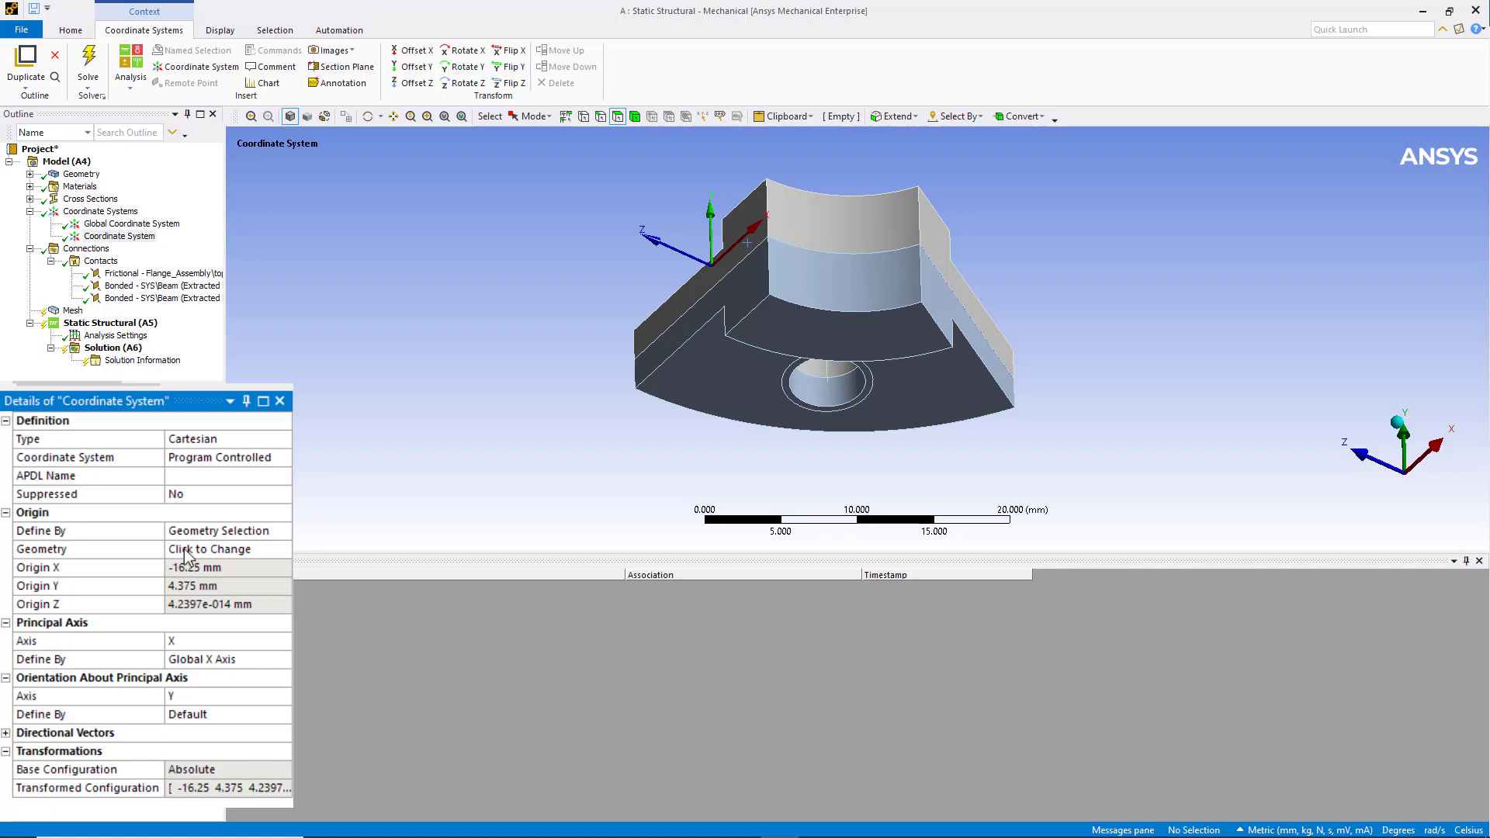
Step: Define the new coordinate system's principal X axis by geometry selection, using the straight radial edge of the top flange's cut face
{"action": "left_click", "coordinate": [282, 658]}
{"action": "left_click", "coordinate": [282, 658]}
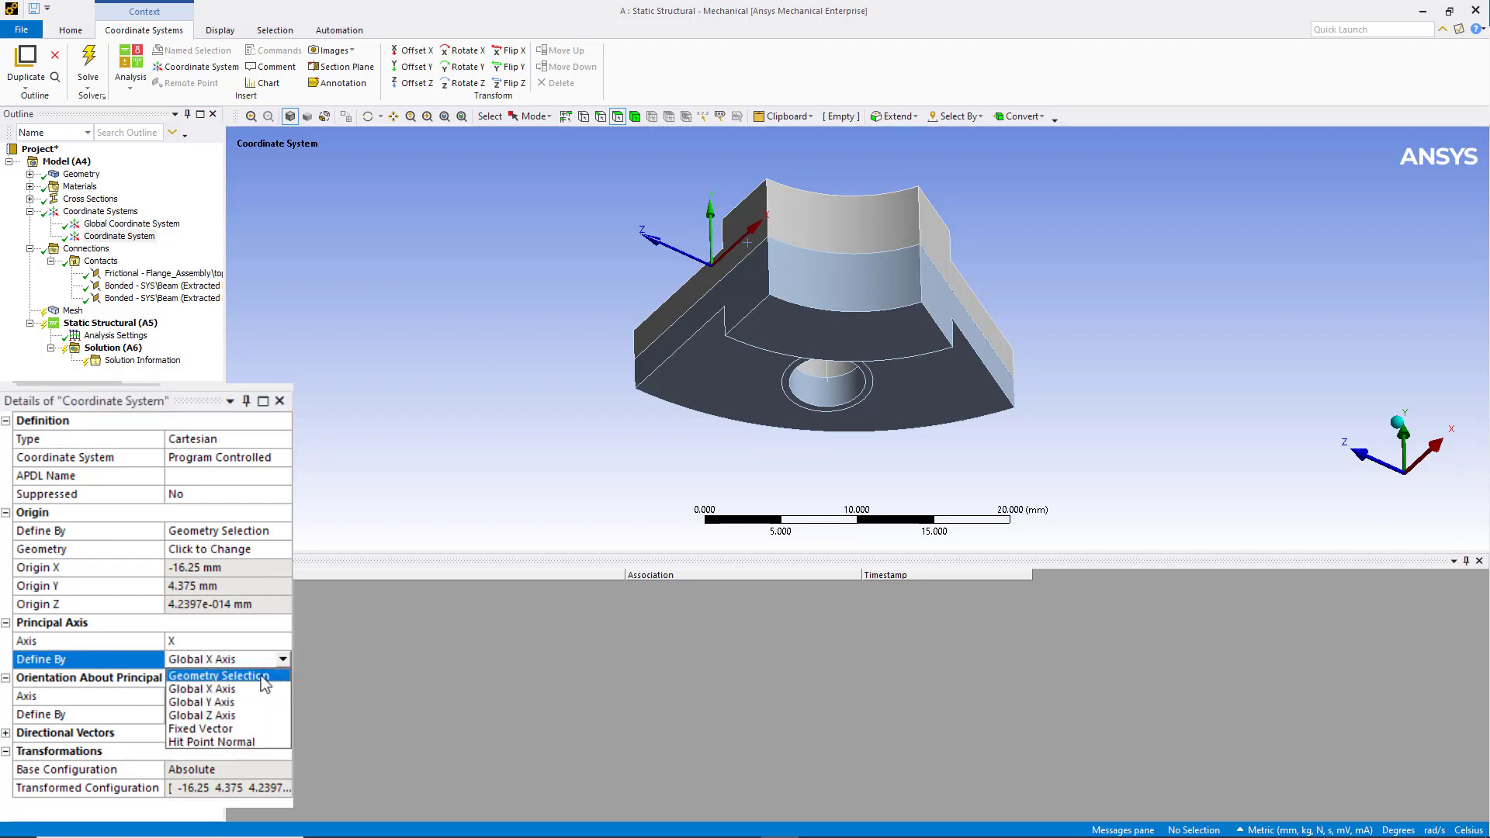
{"action": "left_click", "coordinate": [218, 675]}
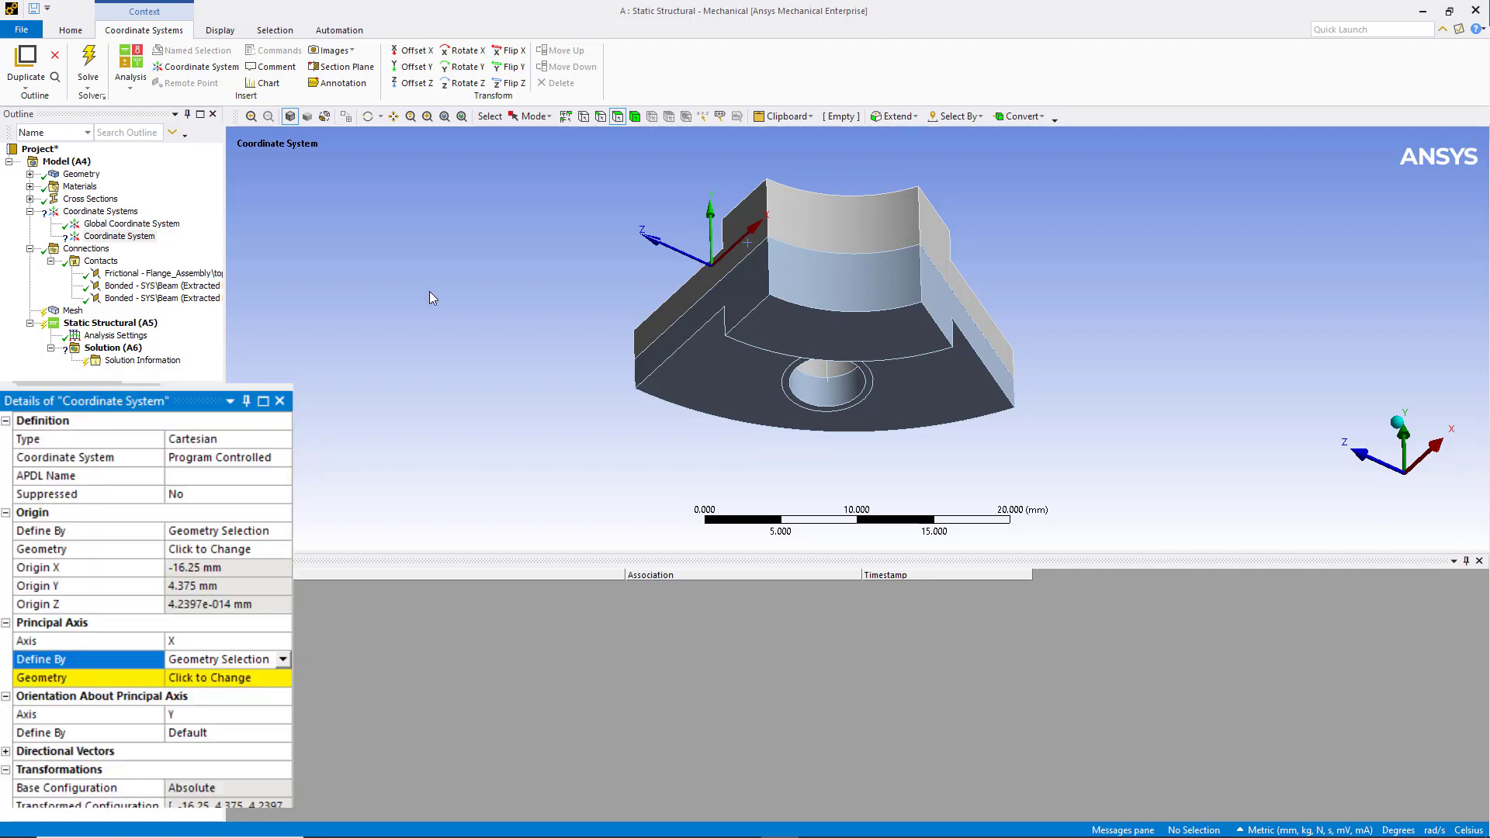
{"action": "left_click", "coordinate": [670, 295]}
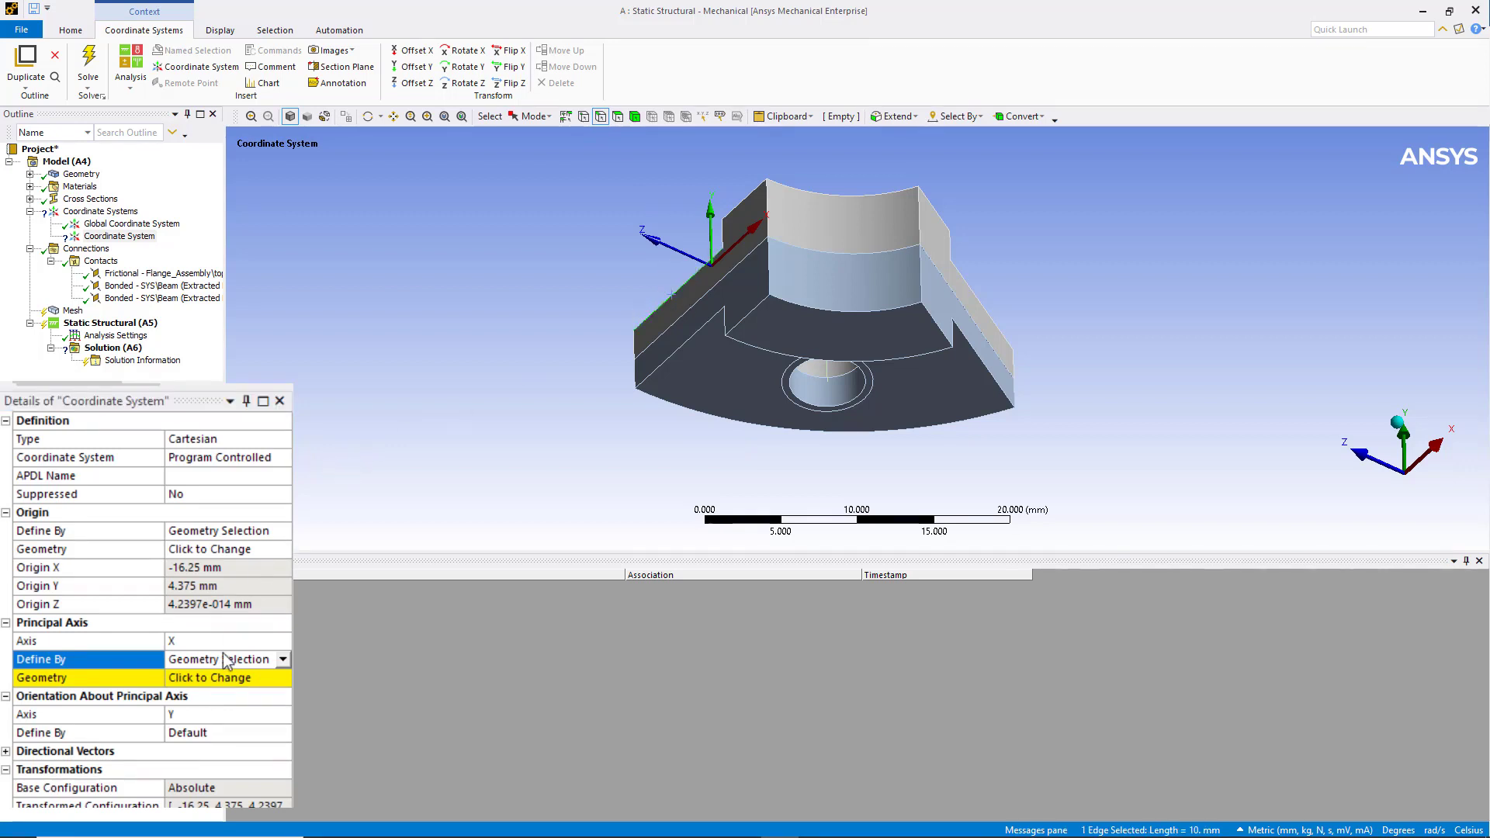
{"action": "left_click", "coordinate": [201, 679]}
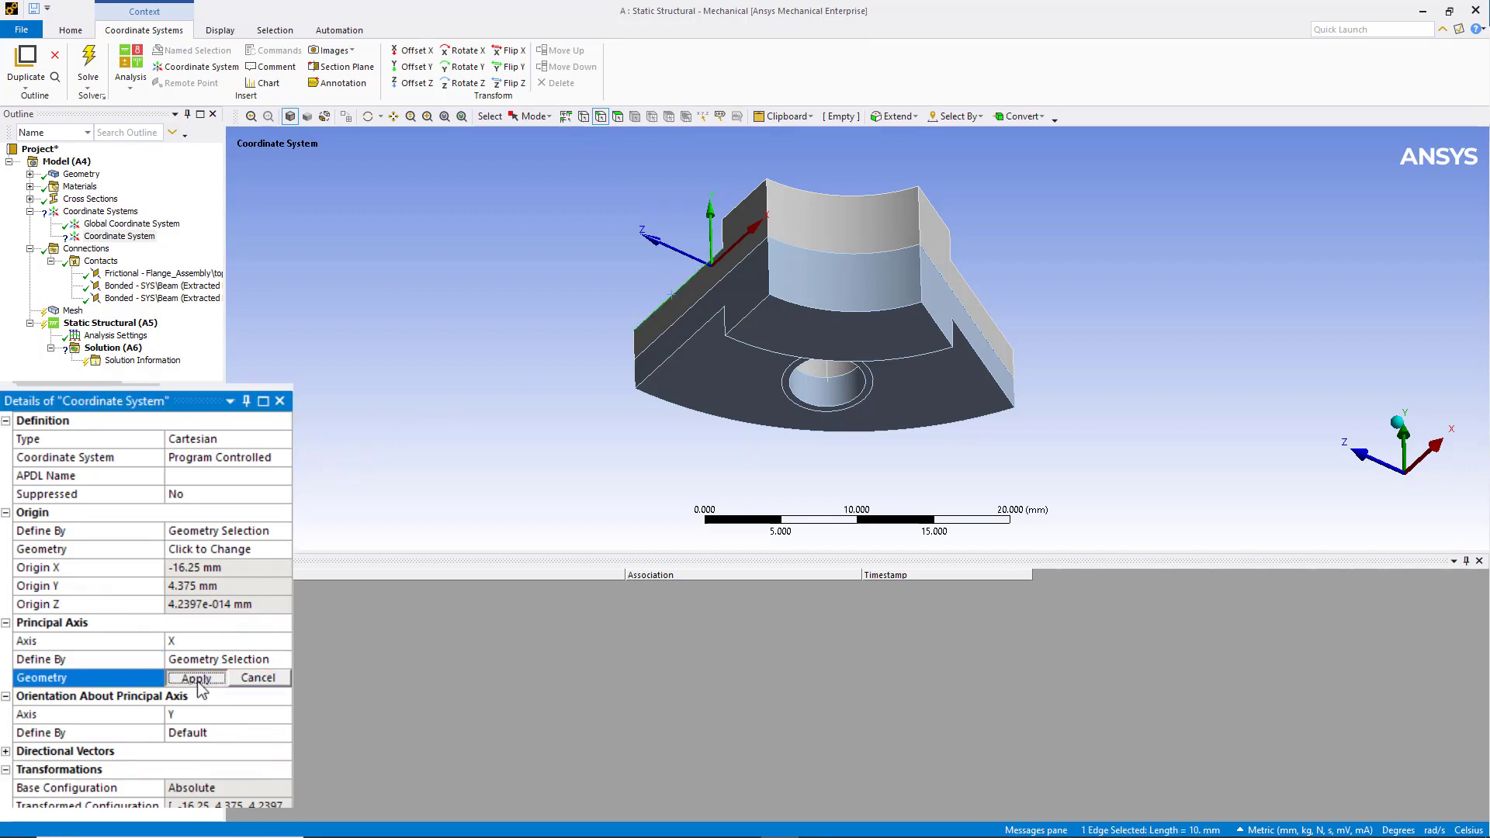
{"action": "left_click", "coordinate": [197, 679]}
Step: Duplicate the coordinate system and move the copy's origin to the top flange's opposite radial cut face
{"action": "middle_click_drag", "start_coordinate": [562, 306], "coordinate": [555, 387]}
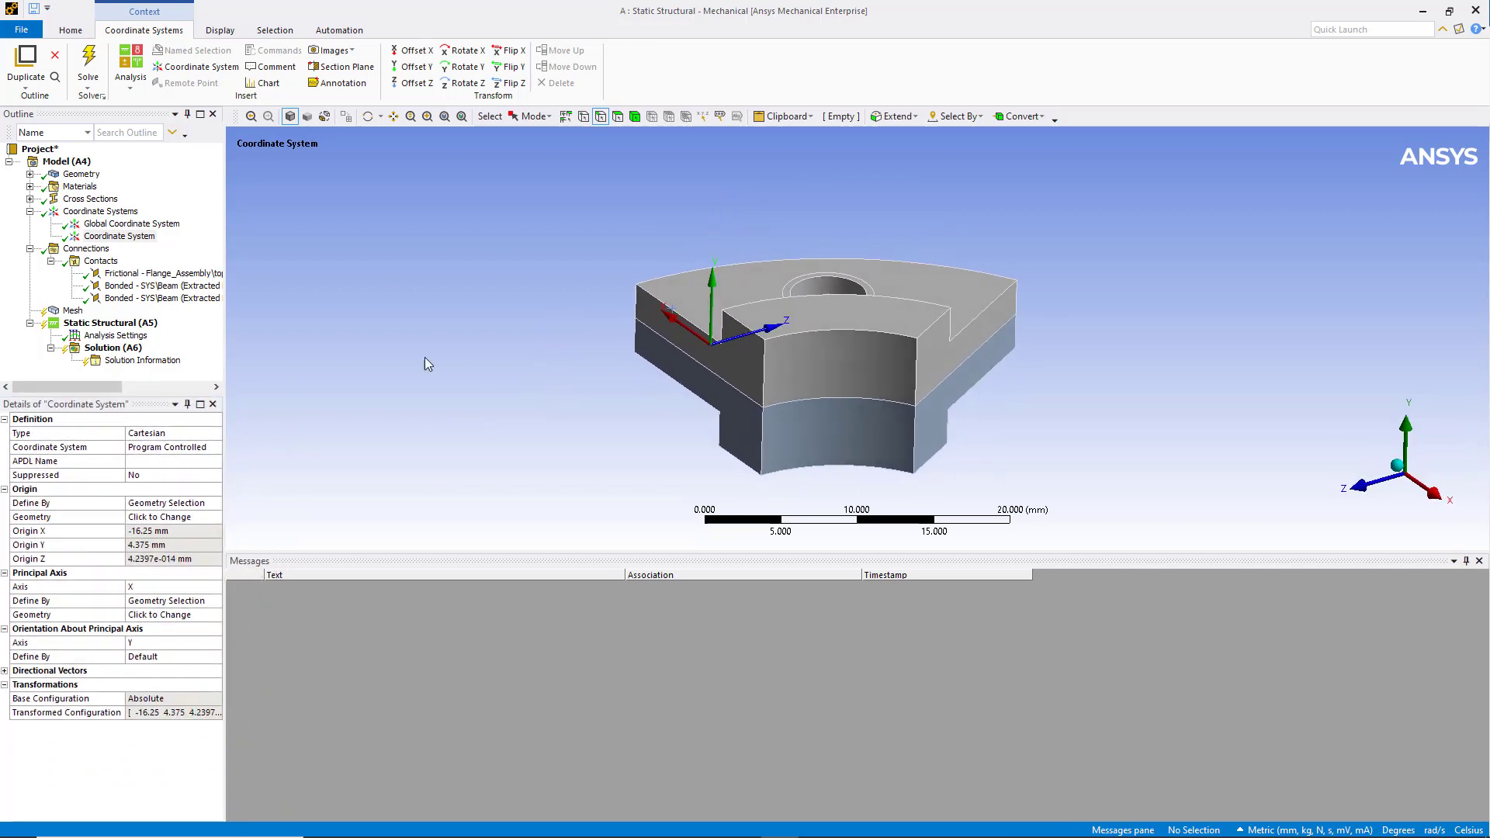
{"action": "right_click", "coordinate": [144, 245]}
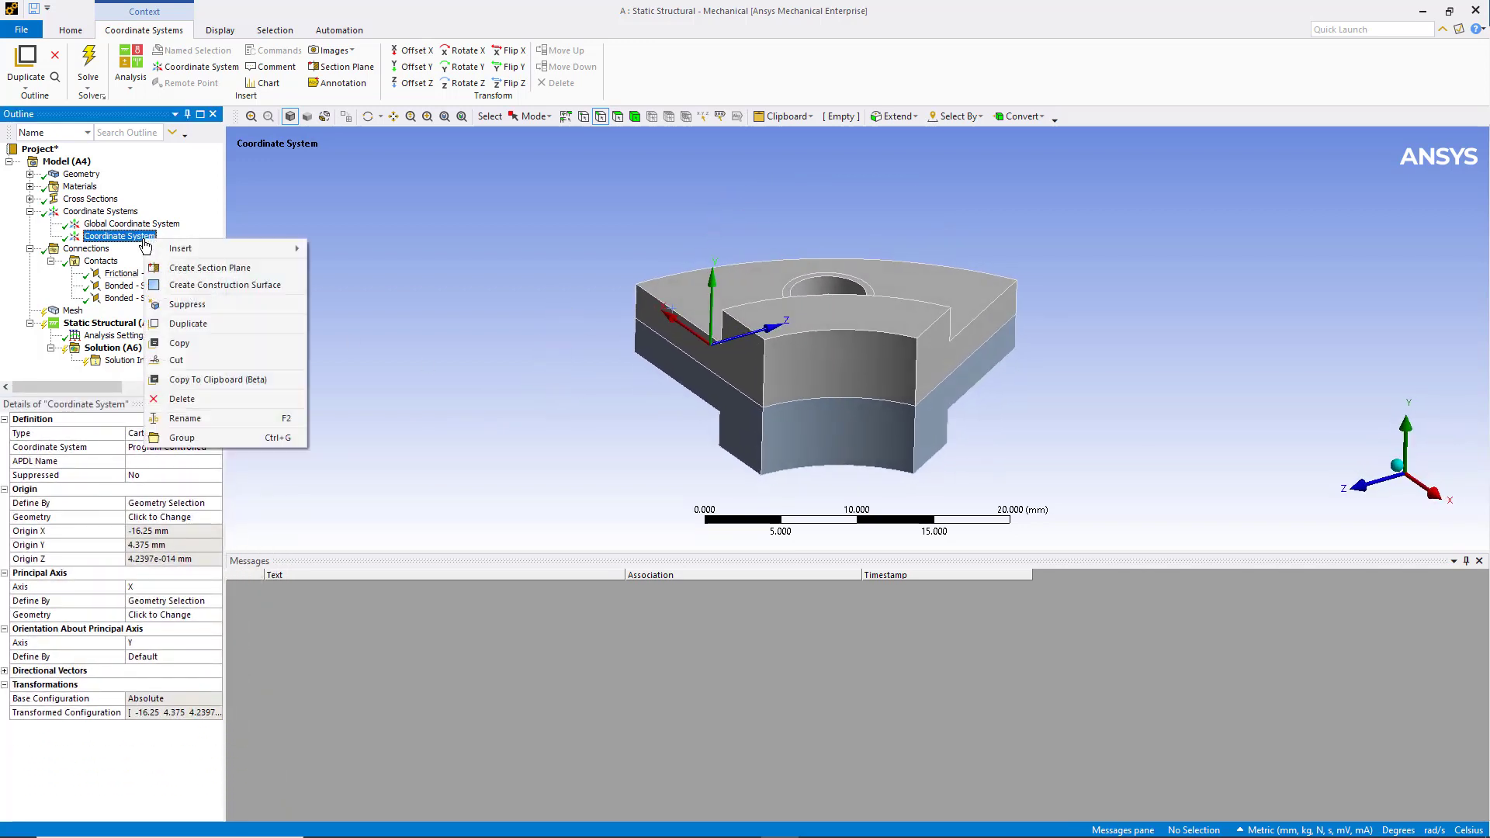
{"action": "left_click", "coordinate": [201, 327]}
{"action": "left_click", "coordinate": [163, 517]}
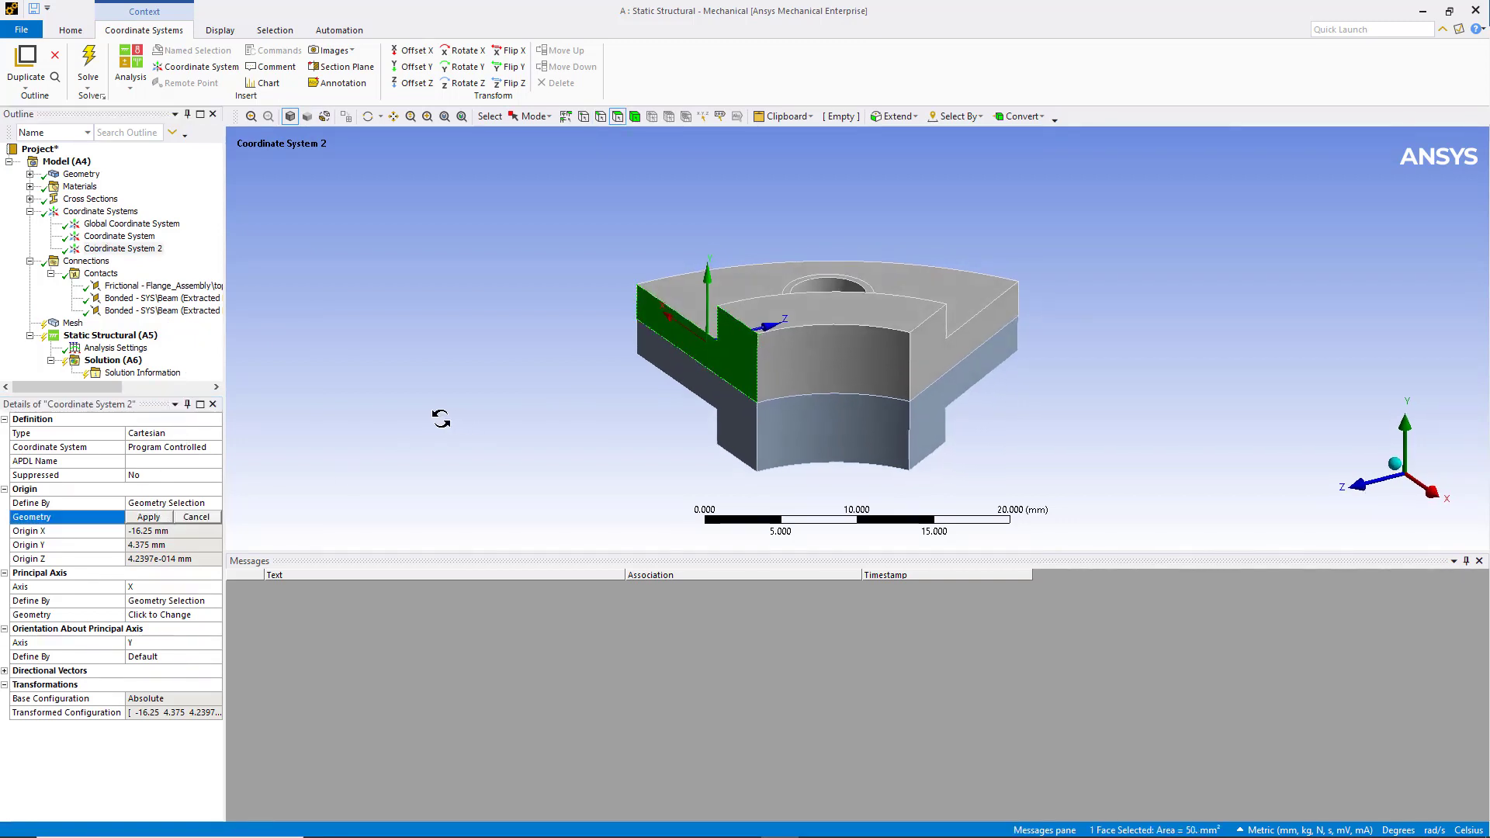
{"action": "middle_click_drag", "start_coordinate": [442, 415], "coordinate": [854, 363]}
{"action": "left_click", "coordinate": [853, 363]}
{"action": "left_click", "coordinate": [159, 517]}
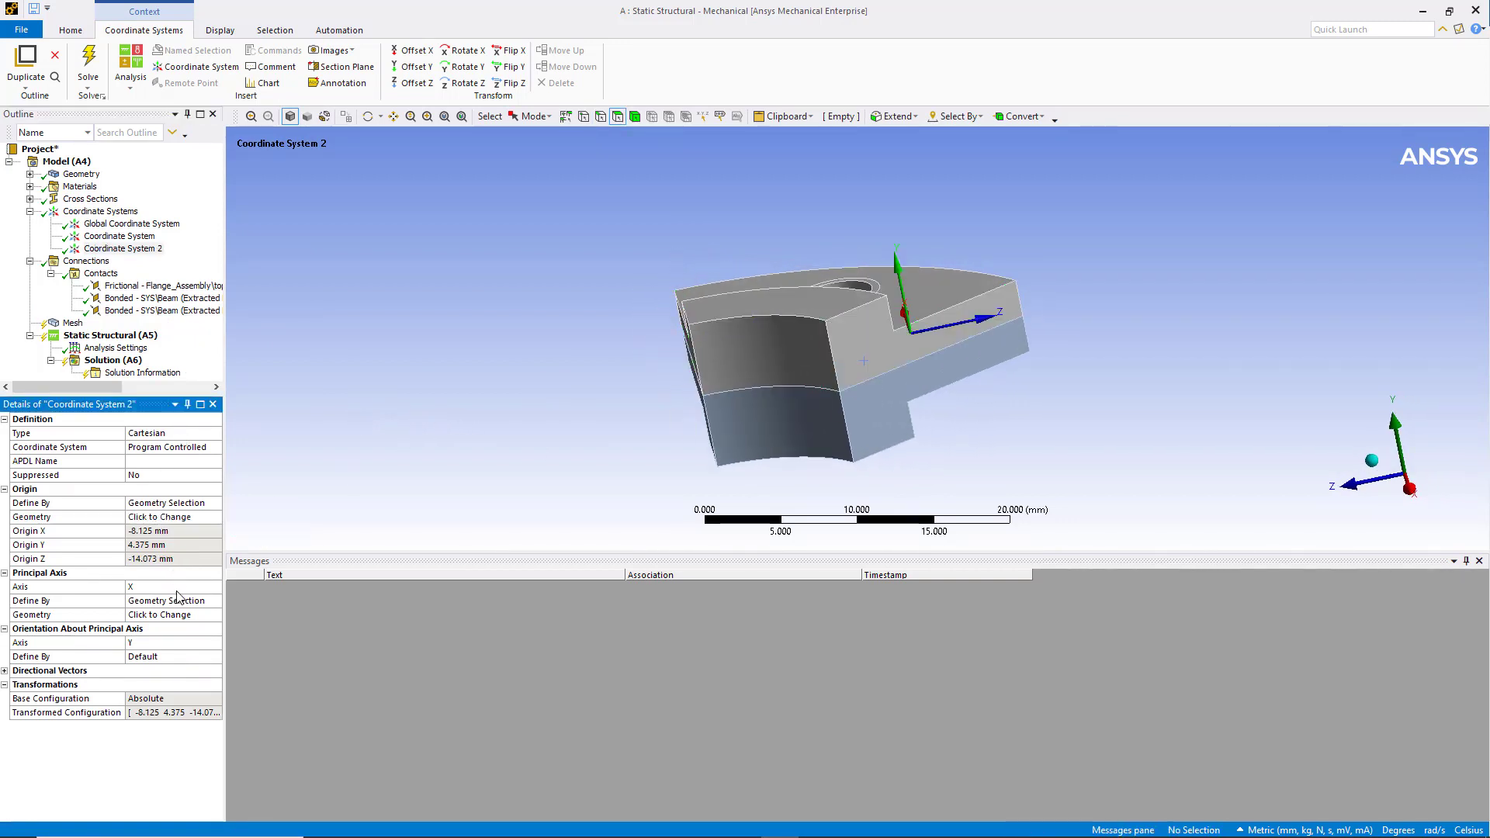
Step: Align the duplicated coordinate system's principal X axis with the radial edge of its own cut face, and display both systems together
{"action": "left_click", "coordinate": [182, 615]}
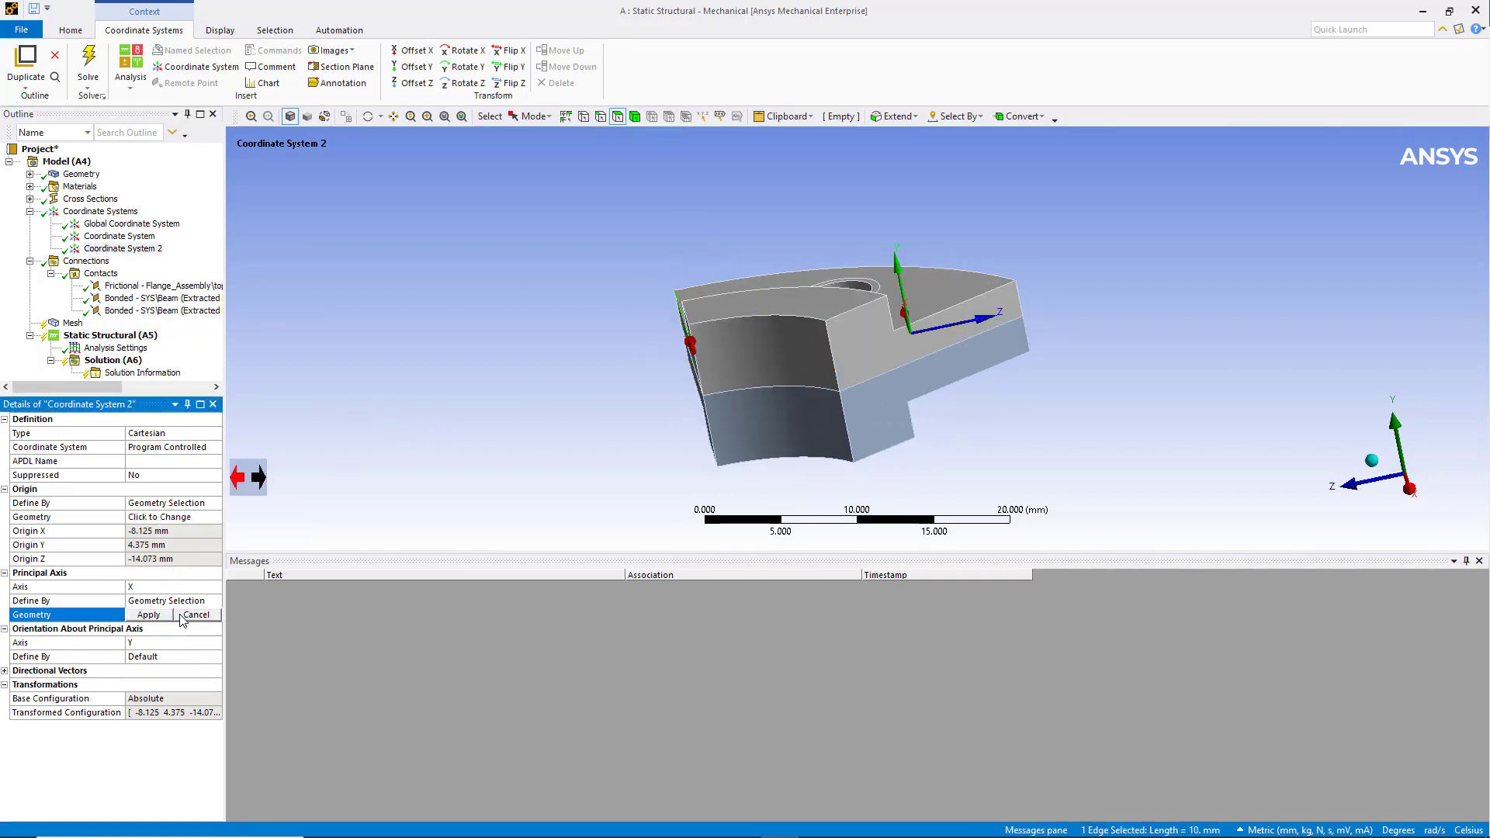
{"action": "left_click", "coordinate": [600, 115]}
{"action": "left_click", "coordinate": [938, 311]}
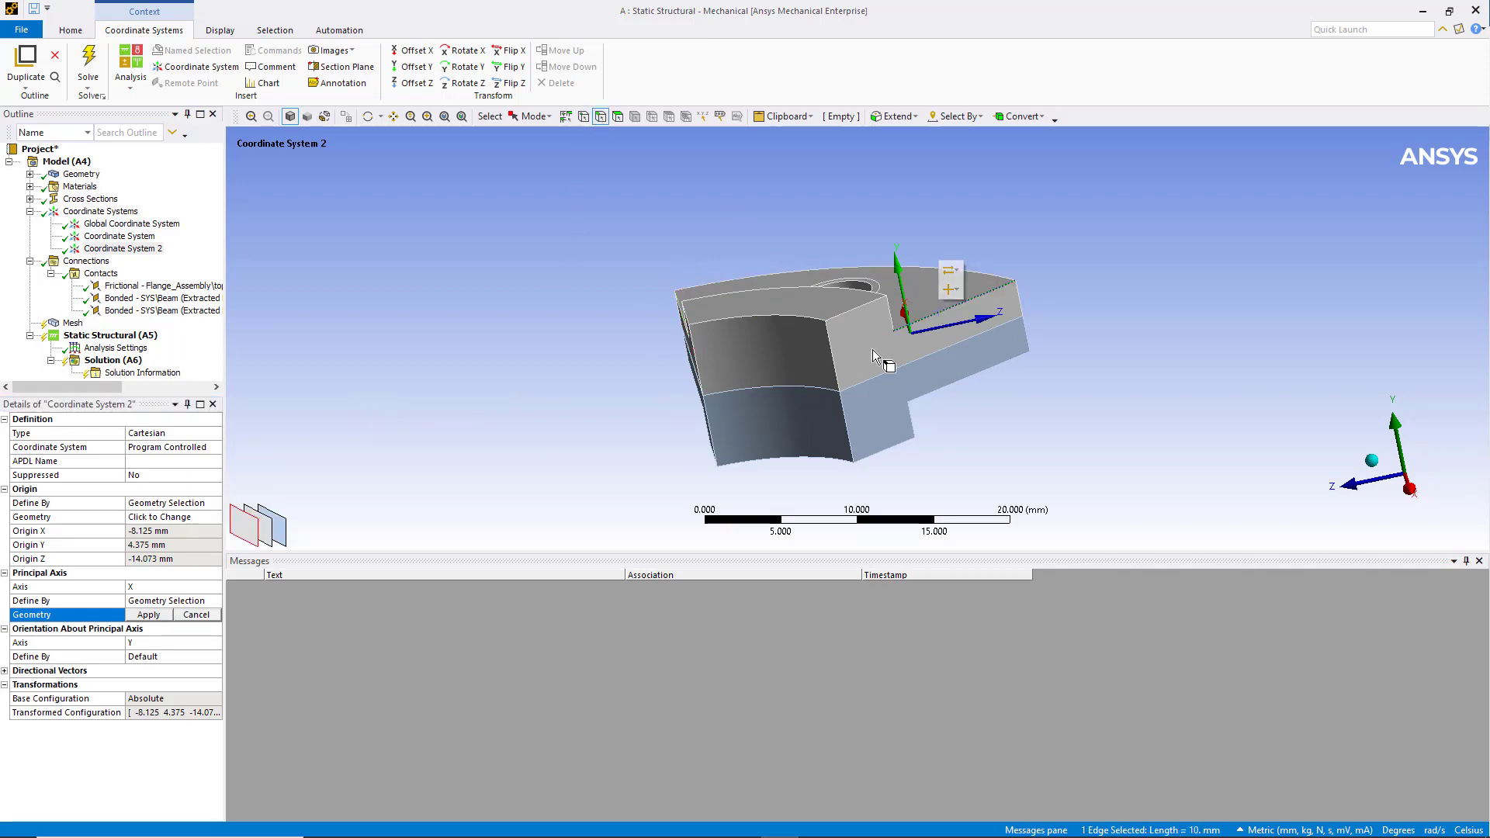
{"action": "left_click", "coordinate": [148, 615]}
{"action": "middle_click_drag", "start_coordinate": [483, 406], "coordinate": [380, 333]}
{"action": "left_click", "coordinate": [119, 235], "text": "ctrl"}
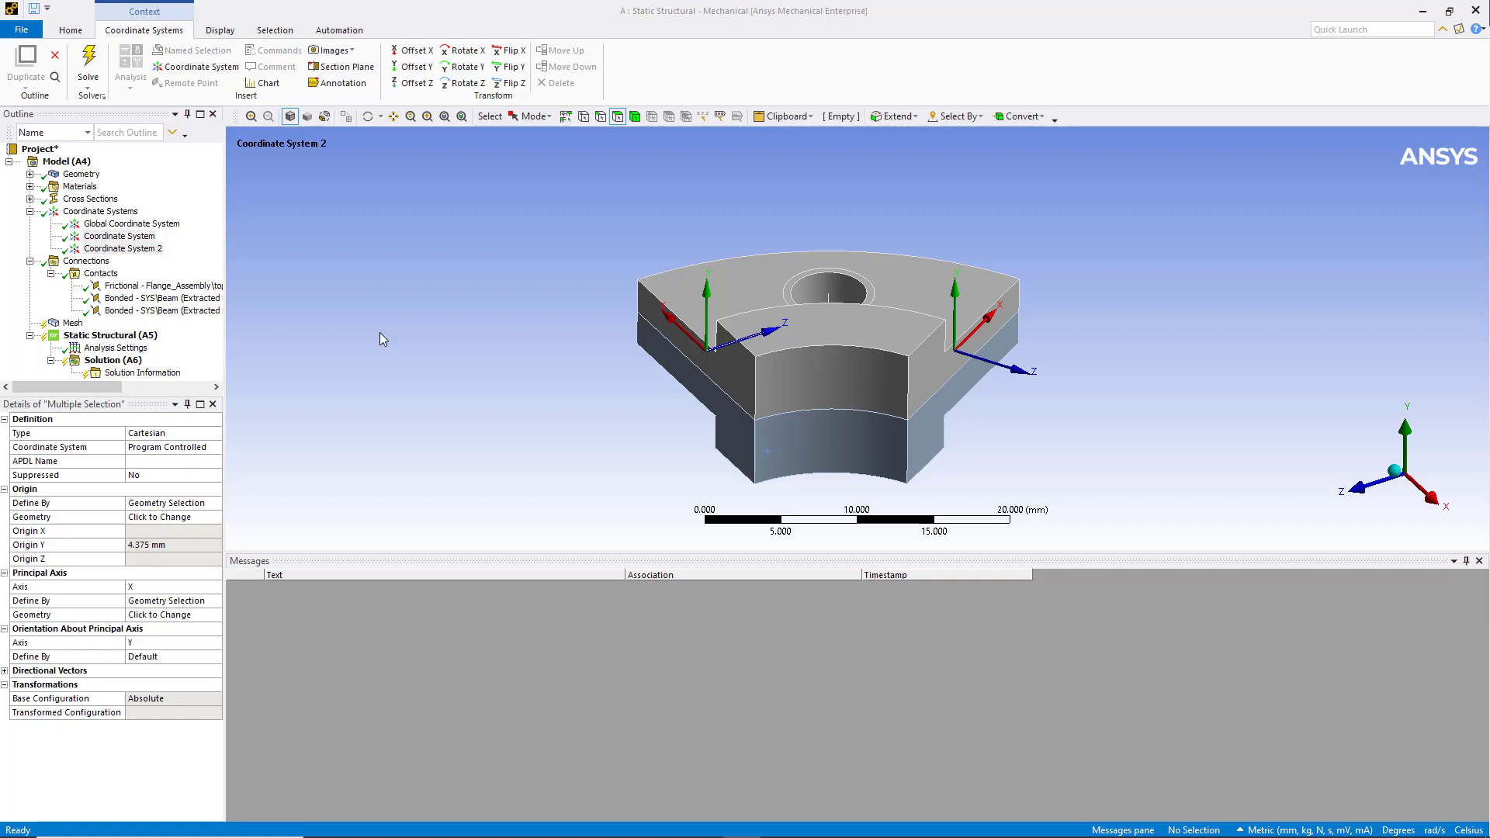
Step: Add a Symmetry object to the model and insert a symmetry region under it
{"action": "right_click", "coordinate": [68, 163]}
{"action": "mouse_move", "coordinate": [194, 181]}
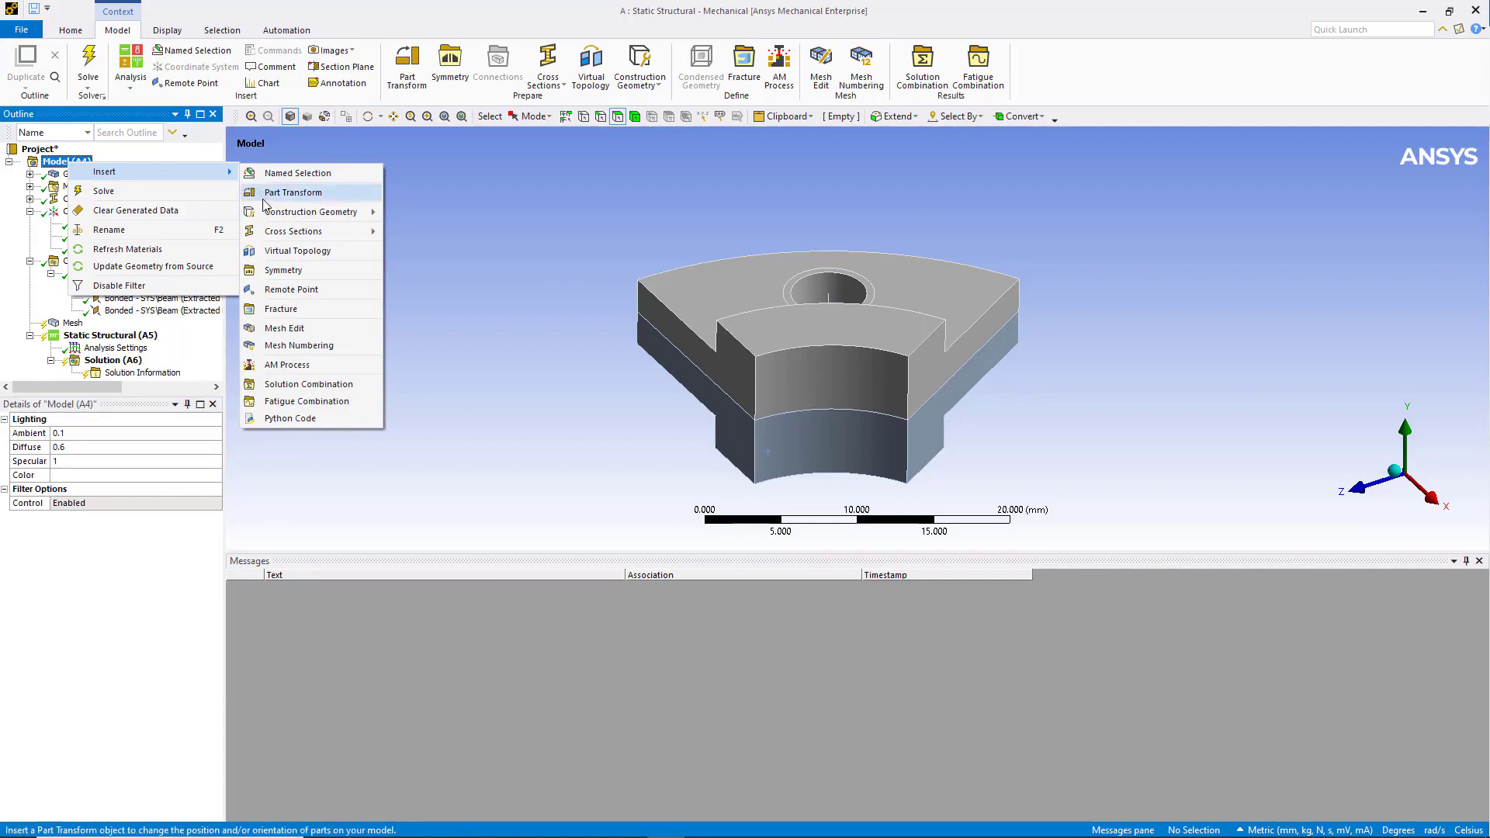
{"action": "left_click", "coordinate": [281, 270]}
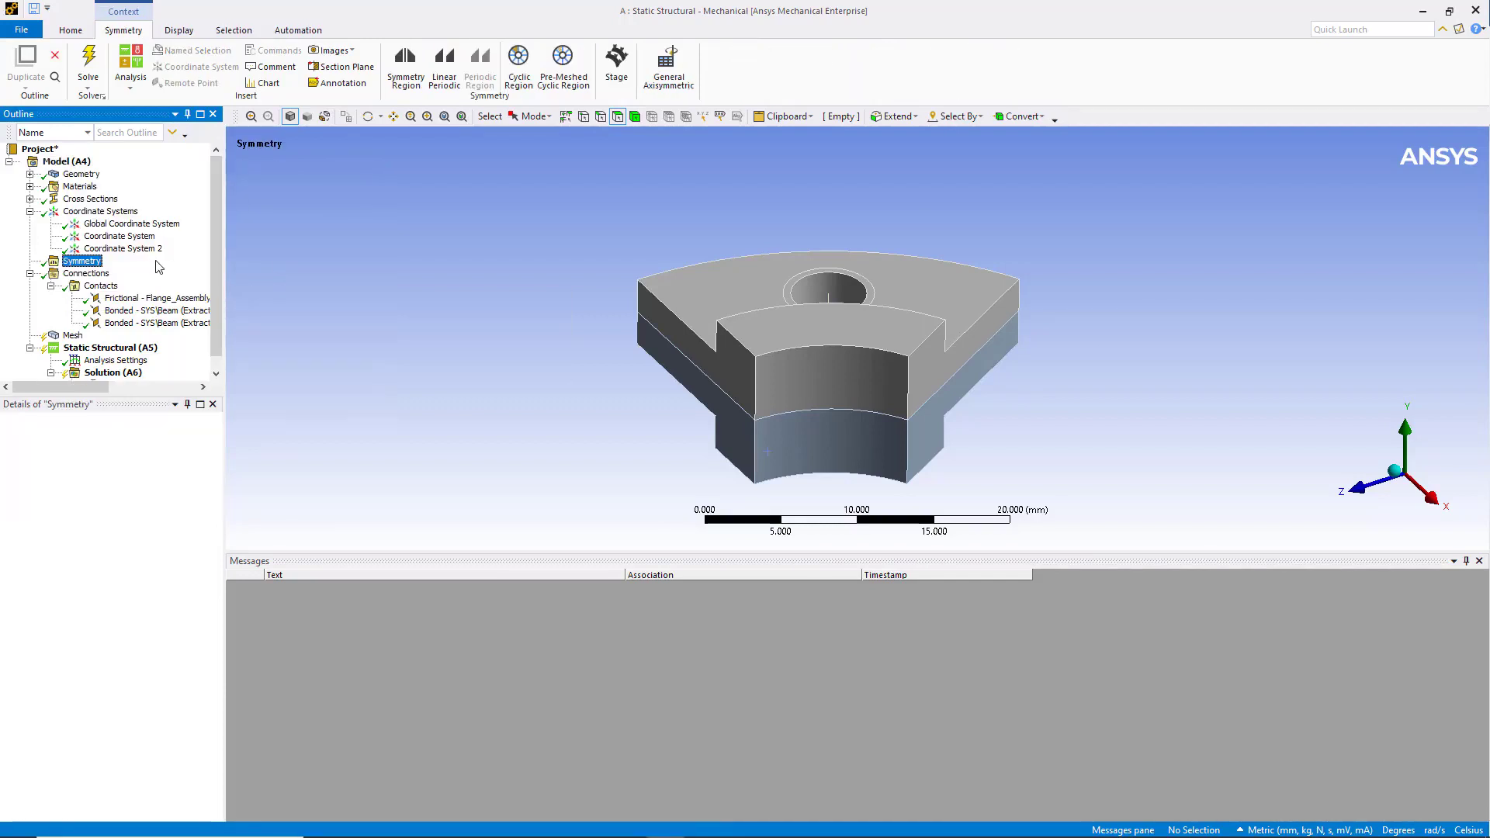
{"action": "right_click", "coordinate": [85, 264]}
{"action": "mouse_move", "coordinate": [128, 268]}
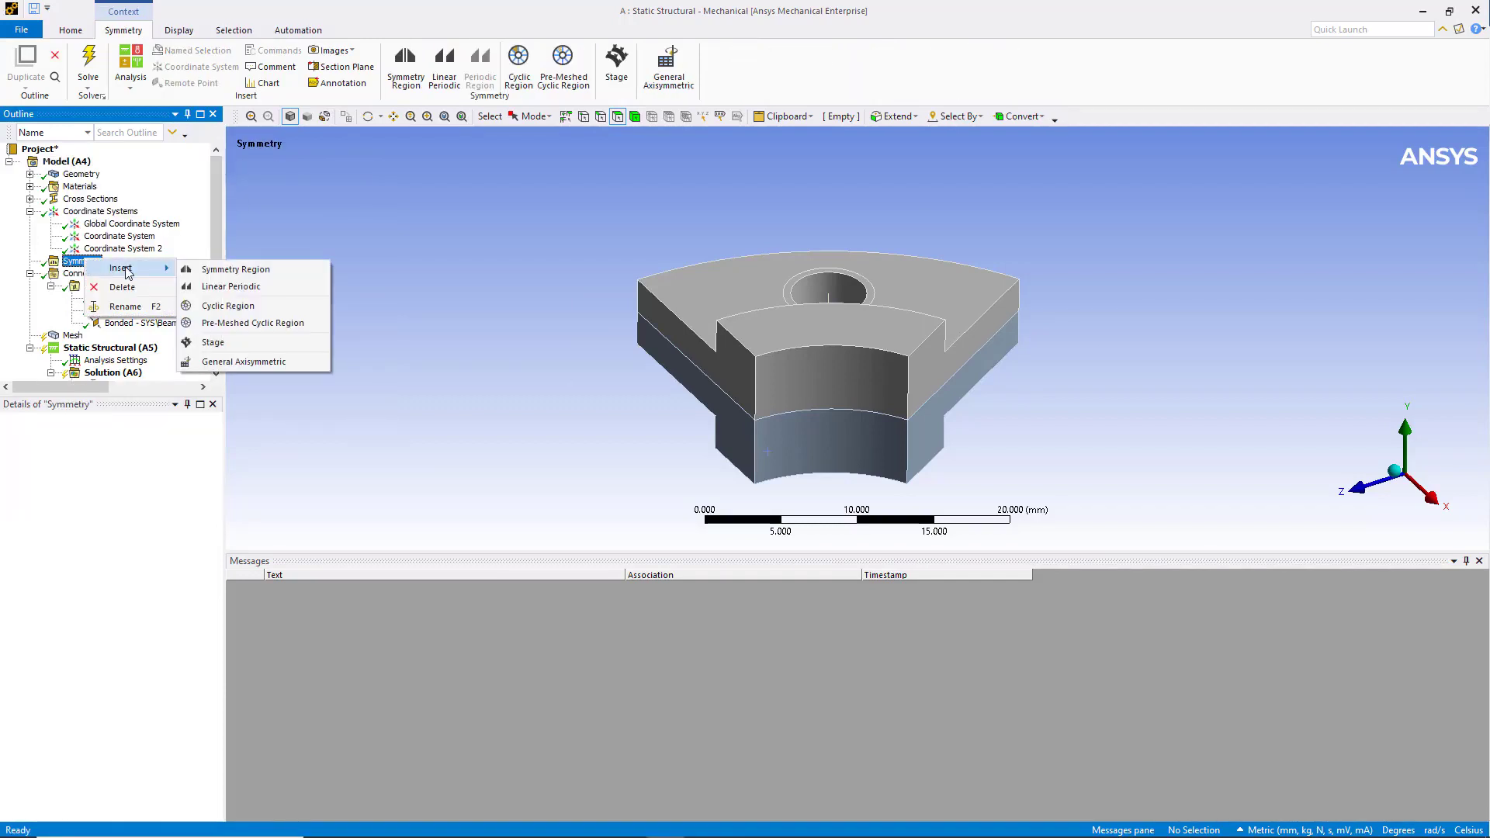
{"action": "left_click", "coordinate": [215, 272]}
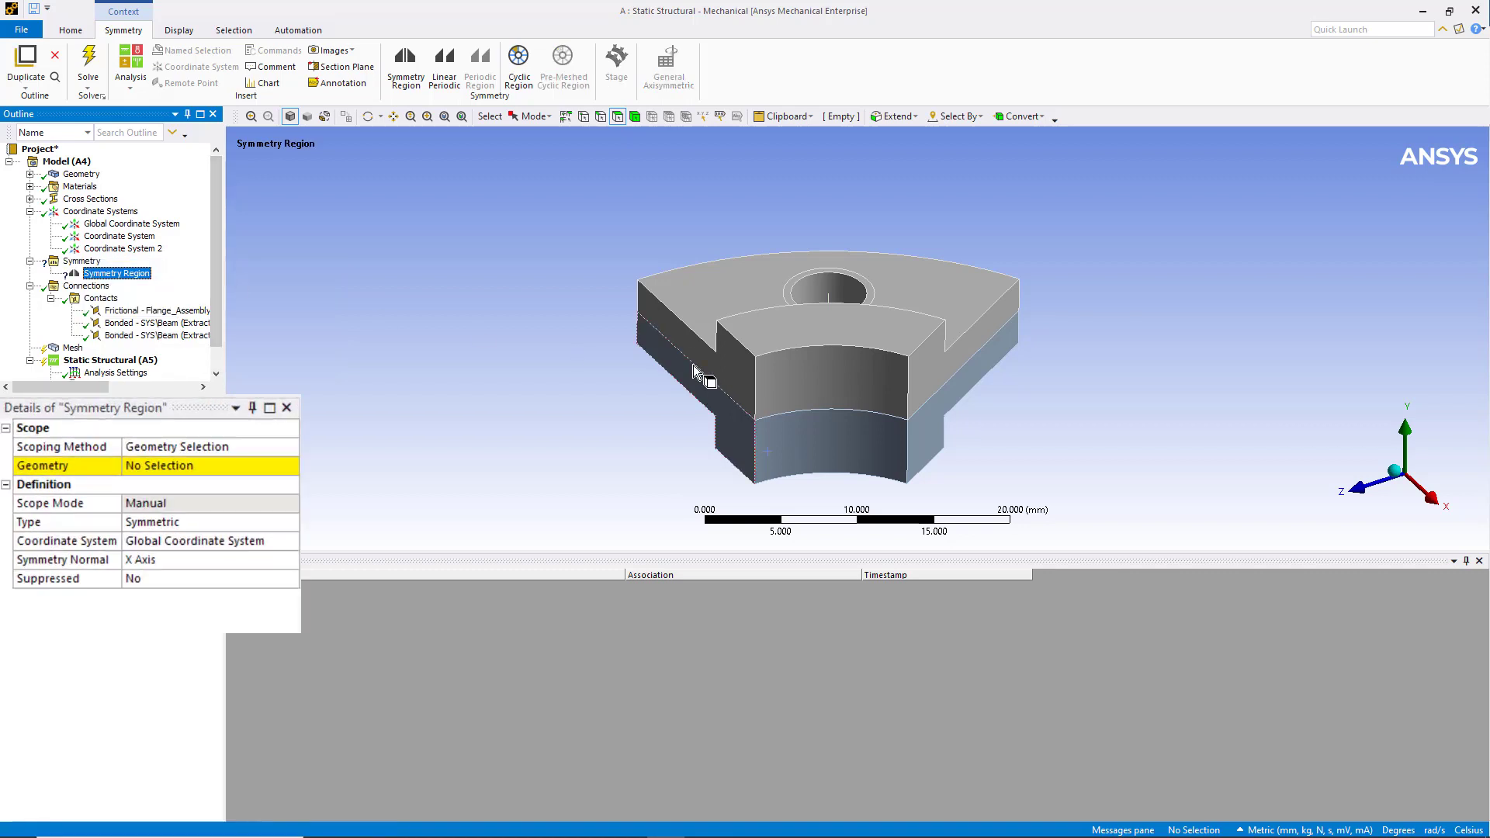
Step: Scope the symmetry region to the top and bottom flange cut faces on the side of the first created coordinate system
{"action": "left_click", "coordinate": [716, 370]}
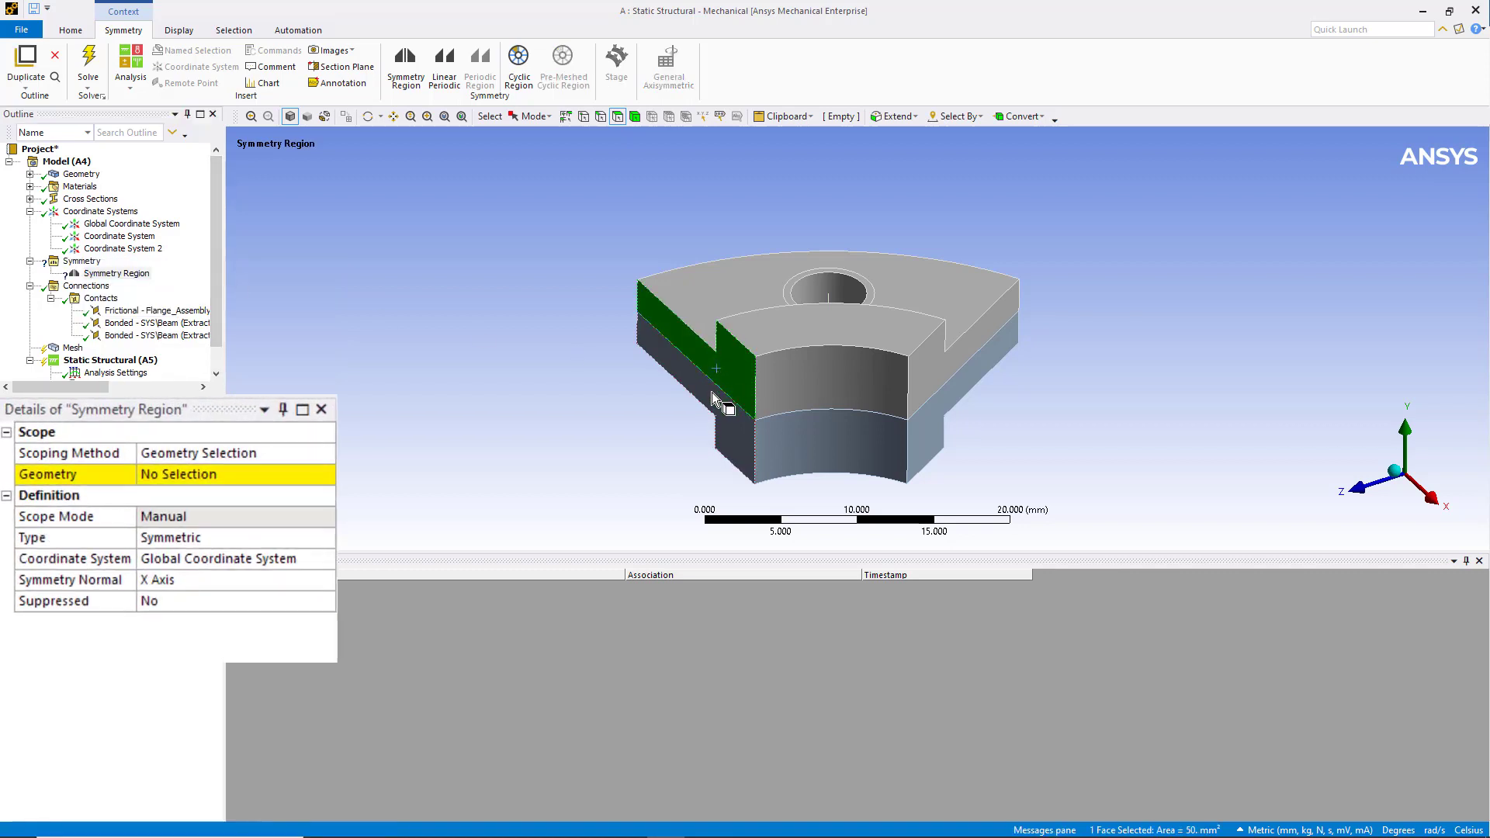
{"action": "left_click", "coordinate": [711, 393], "text": "ctrl"}
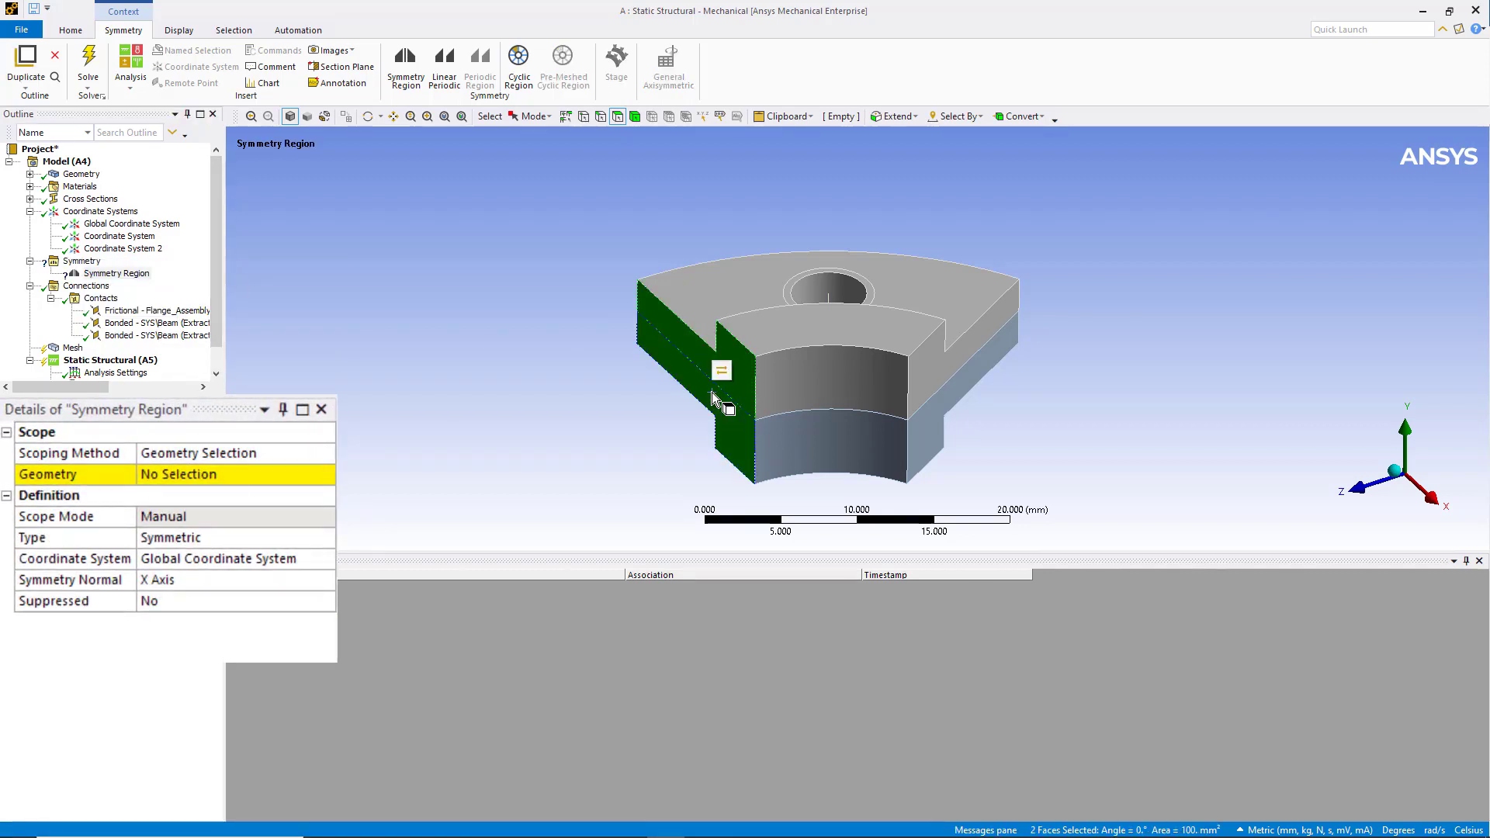
{"action": "left_click", "coordinate": [194, 473]}
{"action": "left_click", "coordinate": [180, 473]}
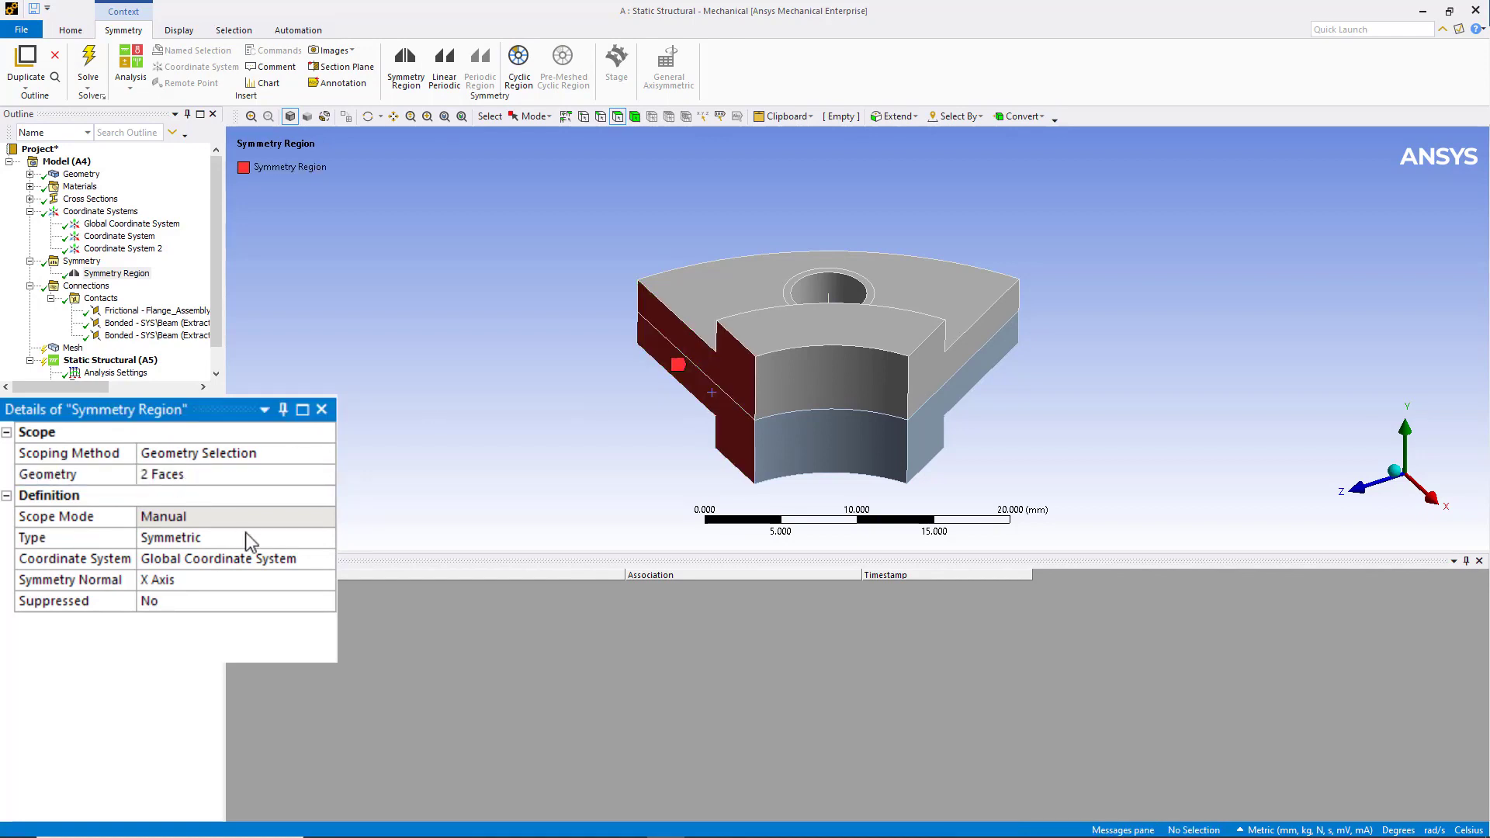
Step: Assign Coordinate System to the symmetry region and set its symmetry normal to the Z axis
{"action": "left_click", "coordinate": [329, 561]}
{"action": "left_click", "coordinate": [325, 558]}
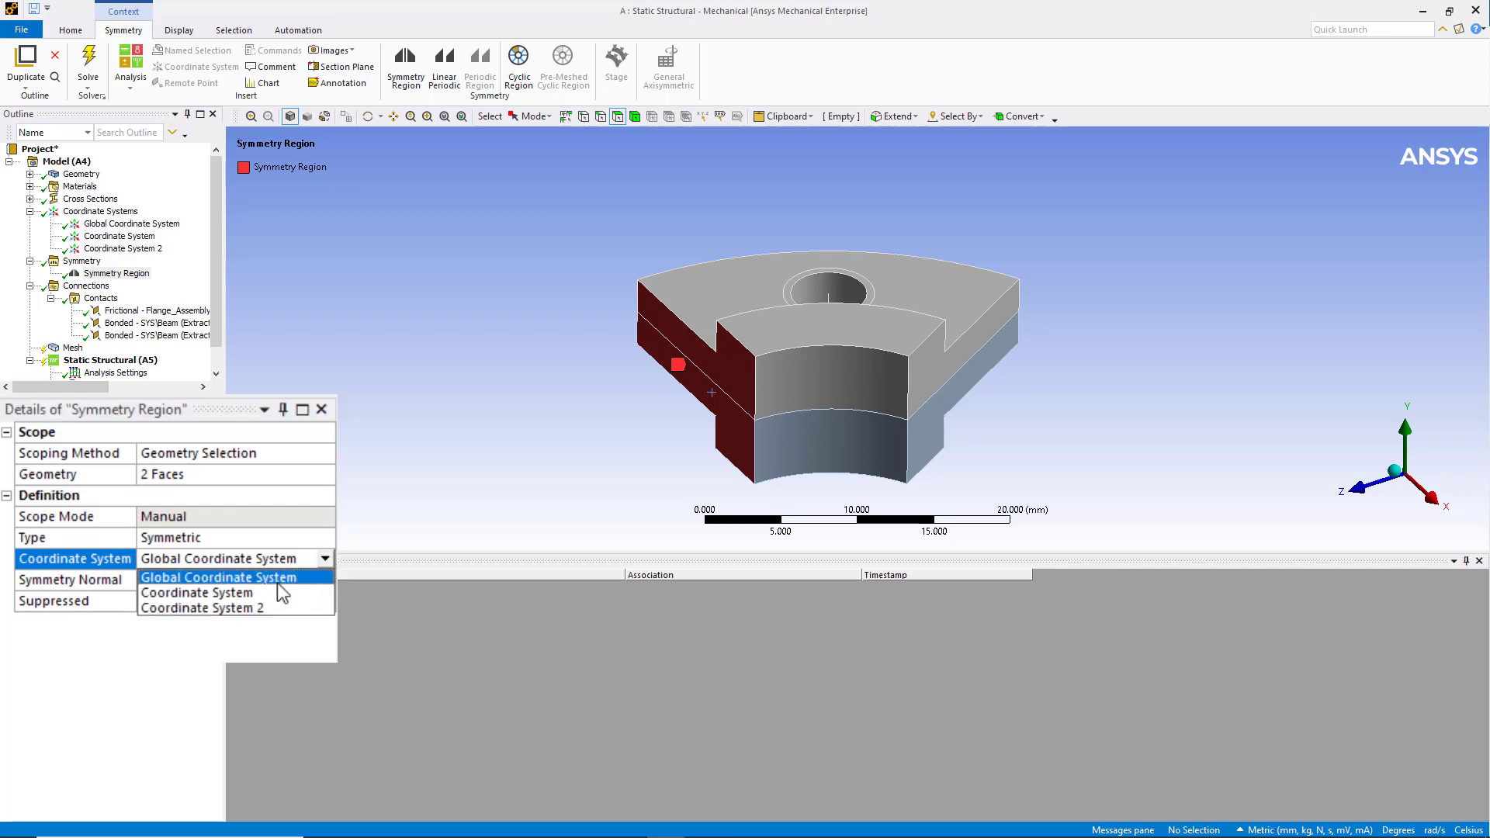
{"action": "left_click", "coordinate": [232, 593]}
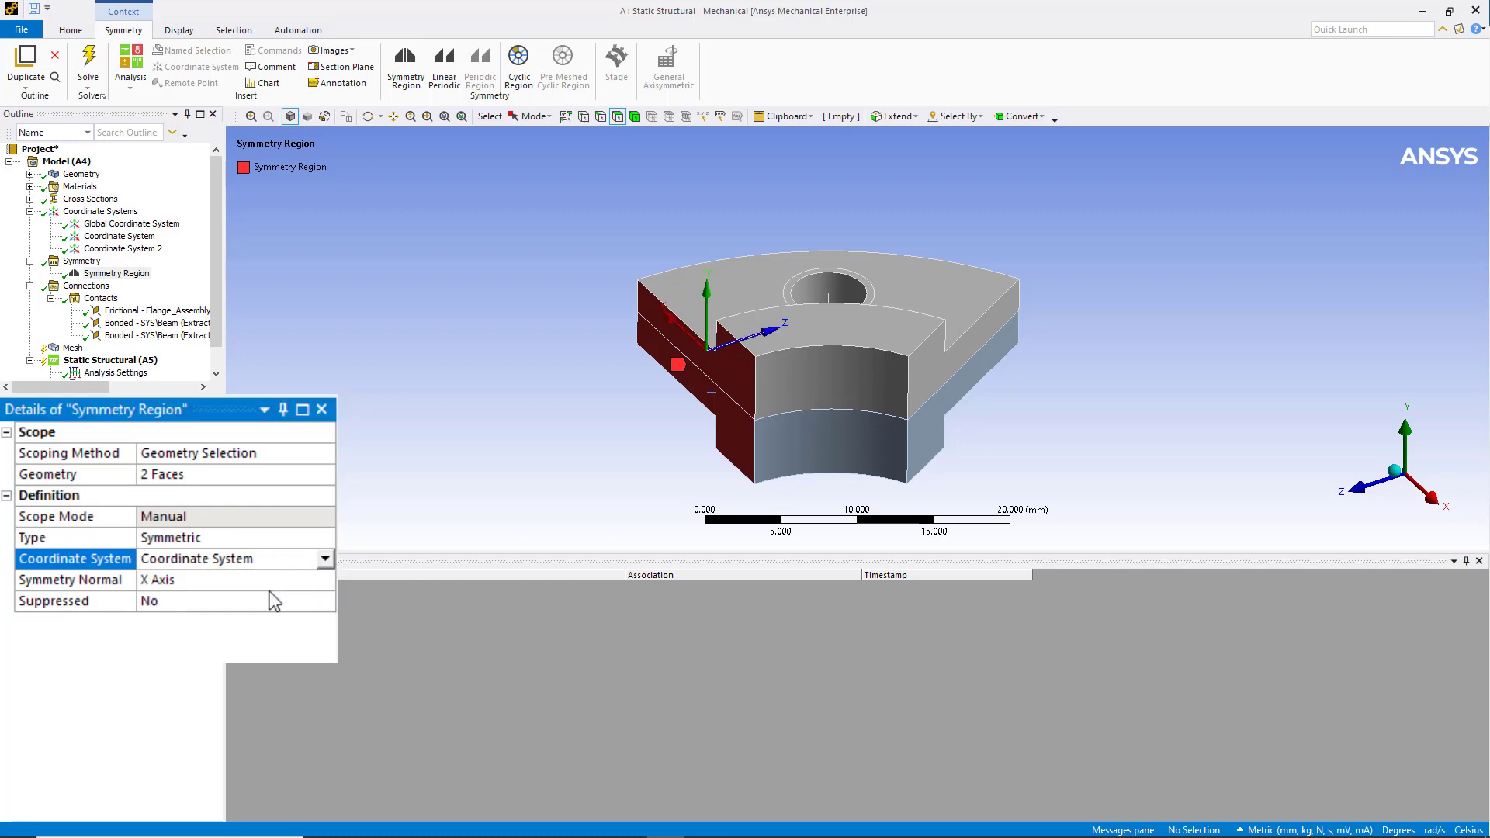
{"action": "left_click", "coordinate": [319, 582]}
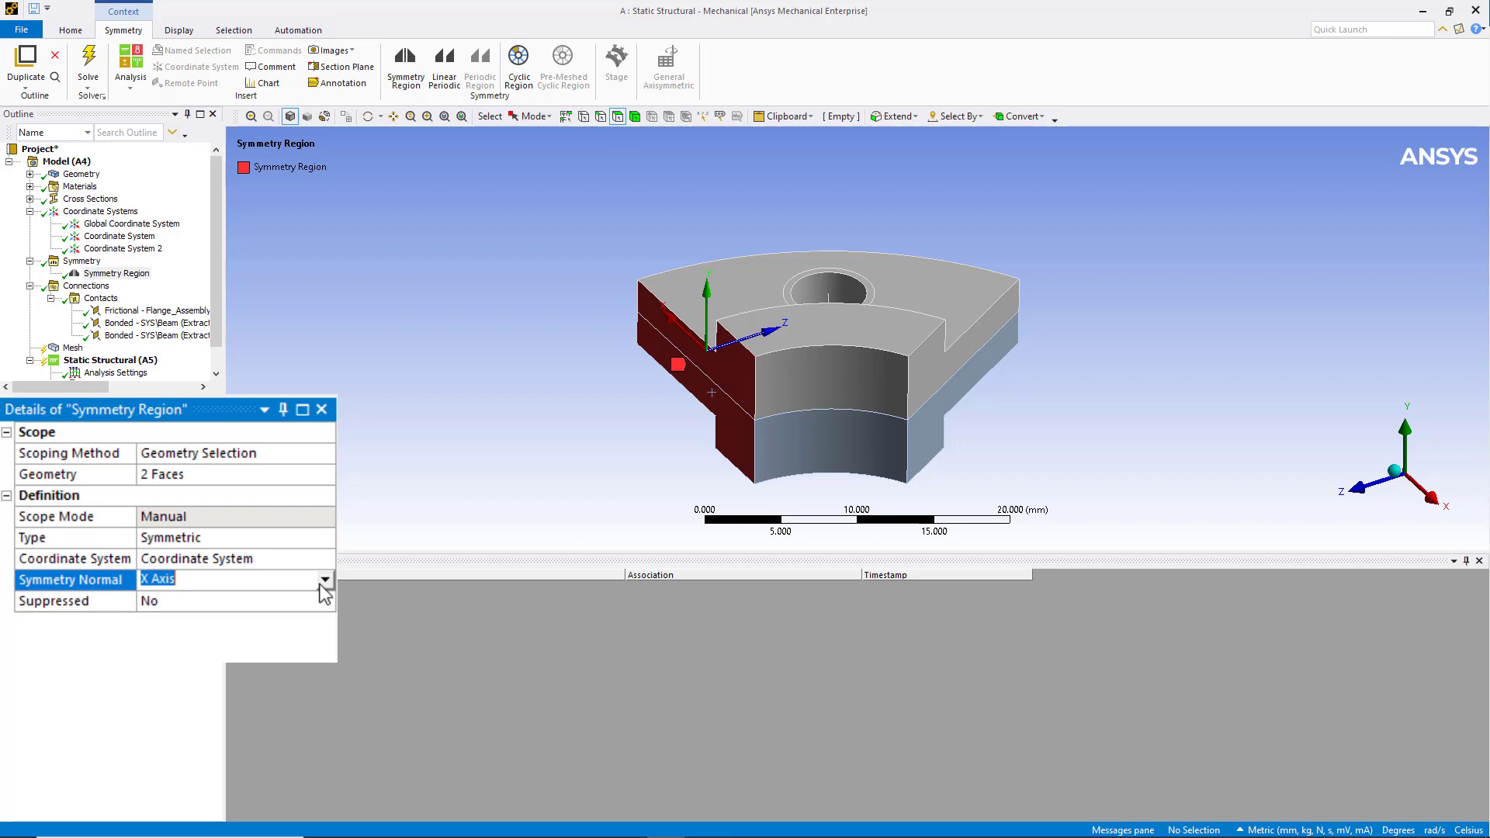
{"action": "left_click", "coordinate": [323, 580]}
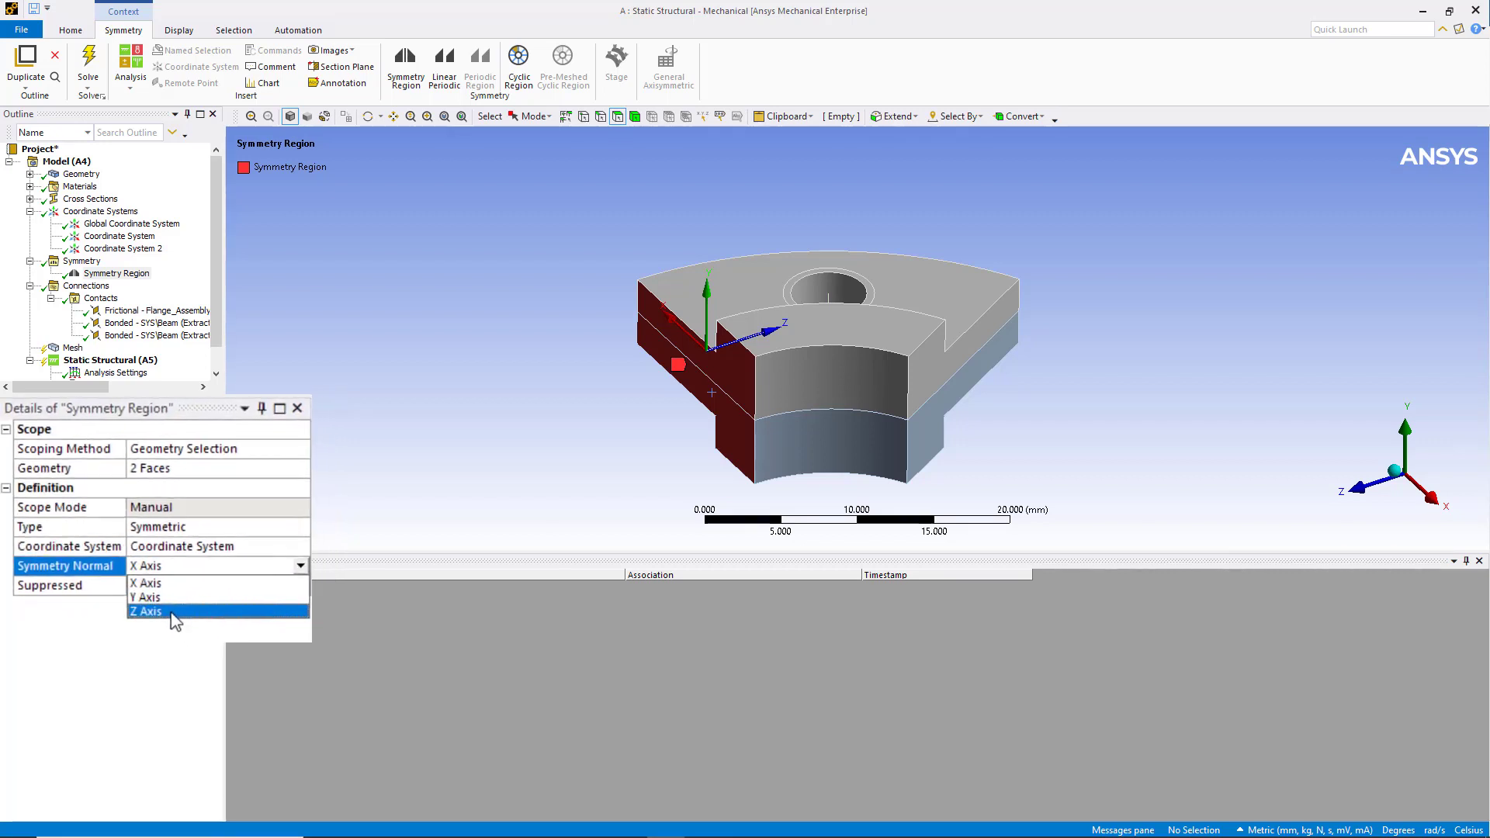
{"action": "left_click", "coordinate": [222, 622]}
Step: Duplicate the symmetry region and rescope the copy to the two flange cut faces on the opposite side of the sector
{"action": "right_click", "coordinate": [111, 274]}
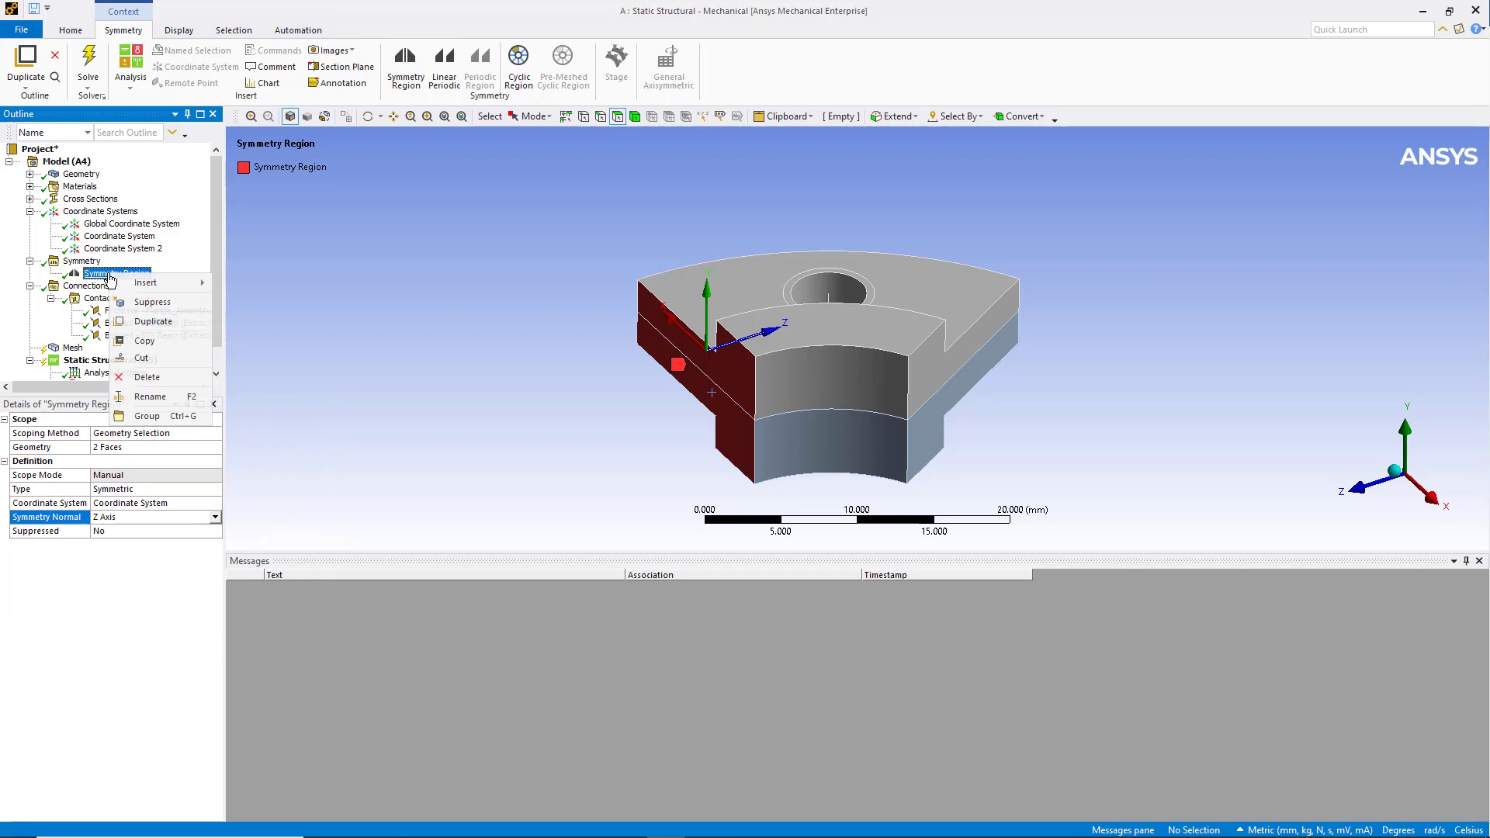
{"action": "left_click", "coordinate": [151, 324]}
{"action": "left_click", "coordinate": [135, 445]}
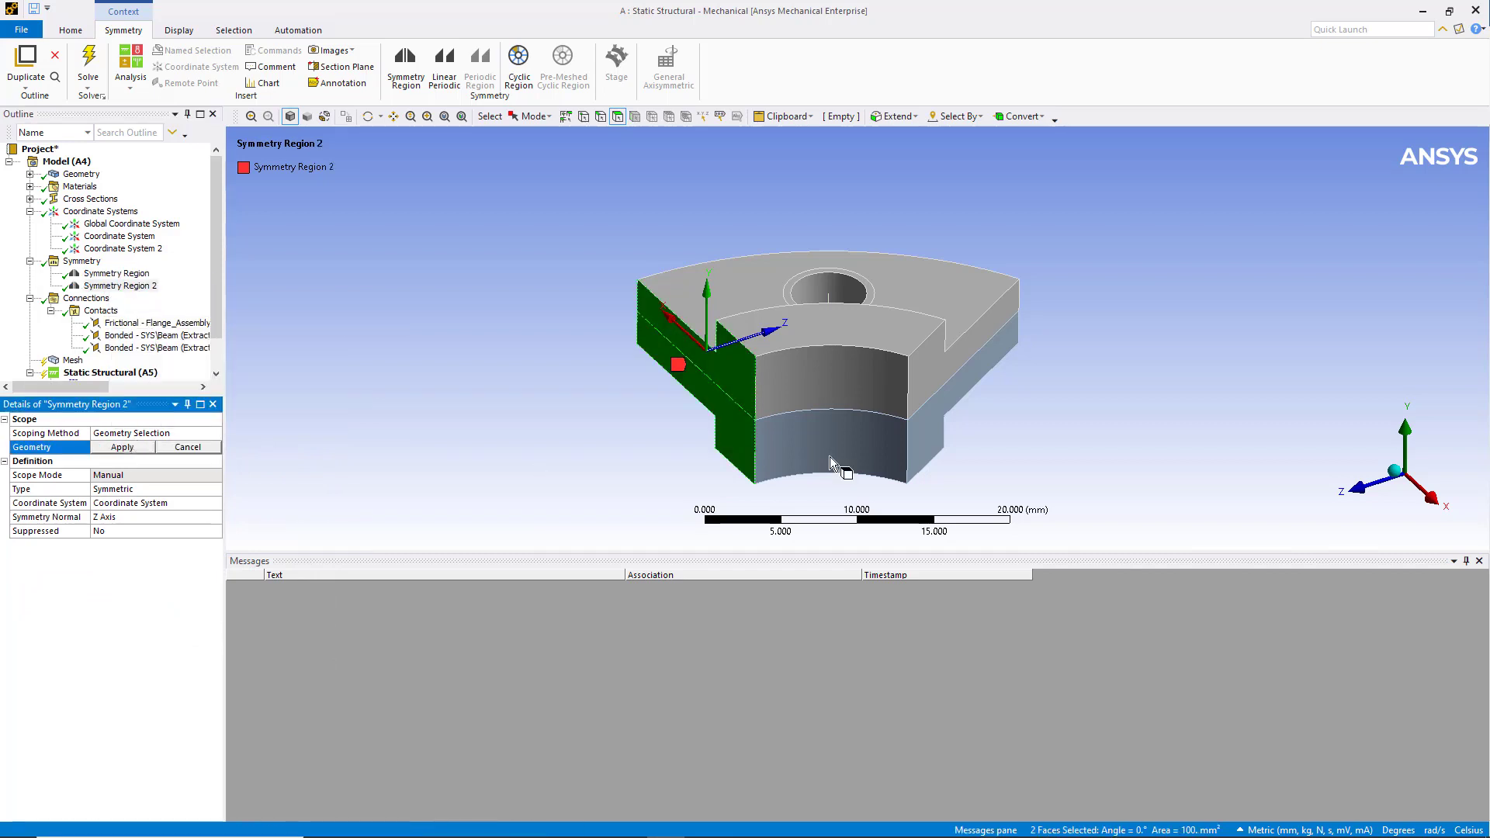
{"action": "left_click", "coordinate": [936, 375]}
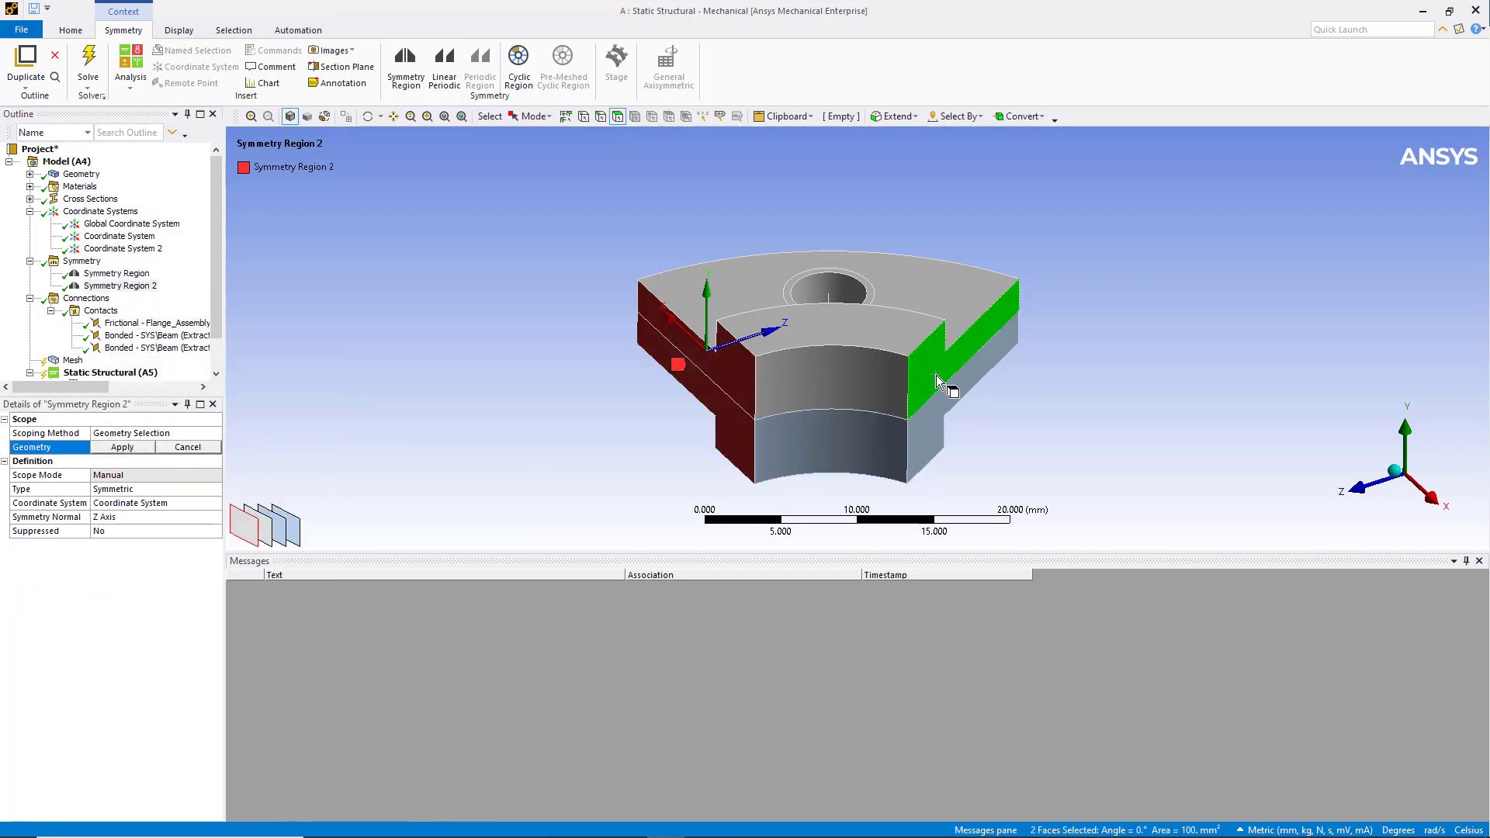
{"action": "left_click", "coordinate": [113, 448]}
Step: Assign Coordinate System 2 to the duplicated symmetry region
{"action": "left_click", "coordinate": [214, 503]}
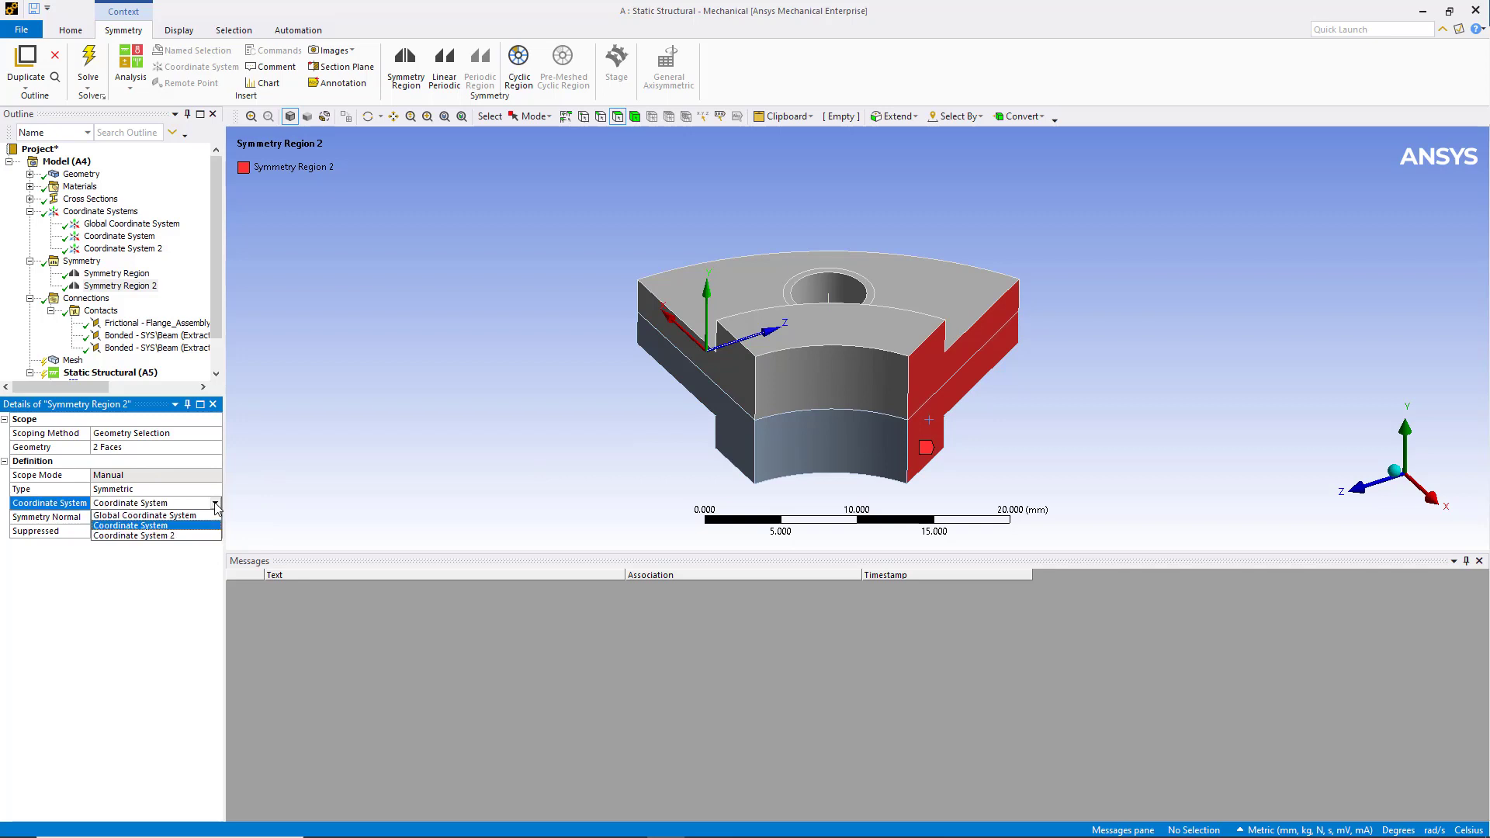
{"action": "left_click", "coordinate": [187, 535]}
{"action": "left_click", "coordinate": [383, 454]}
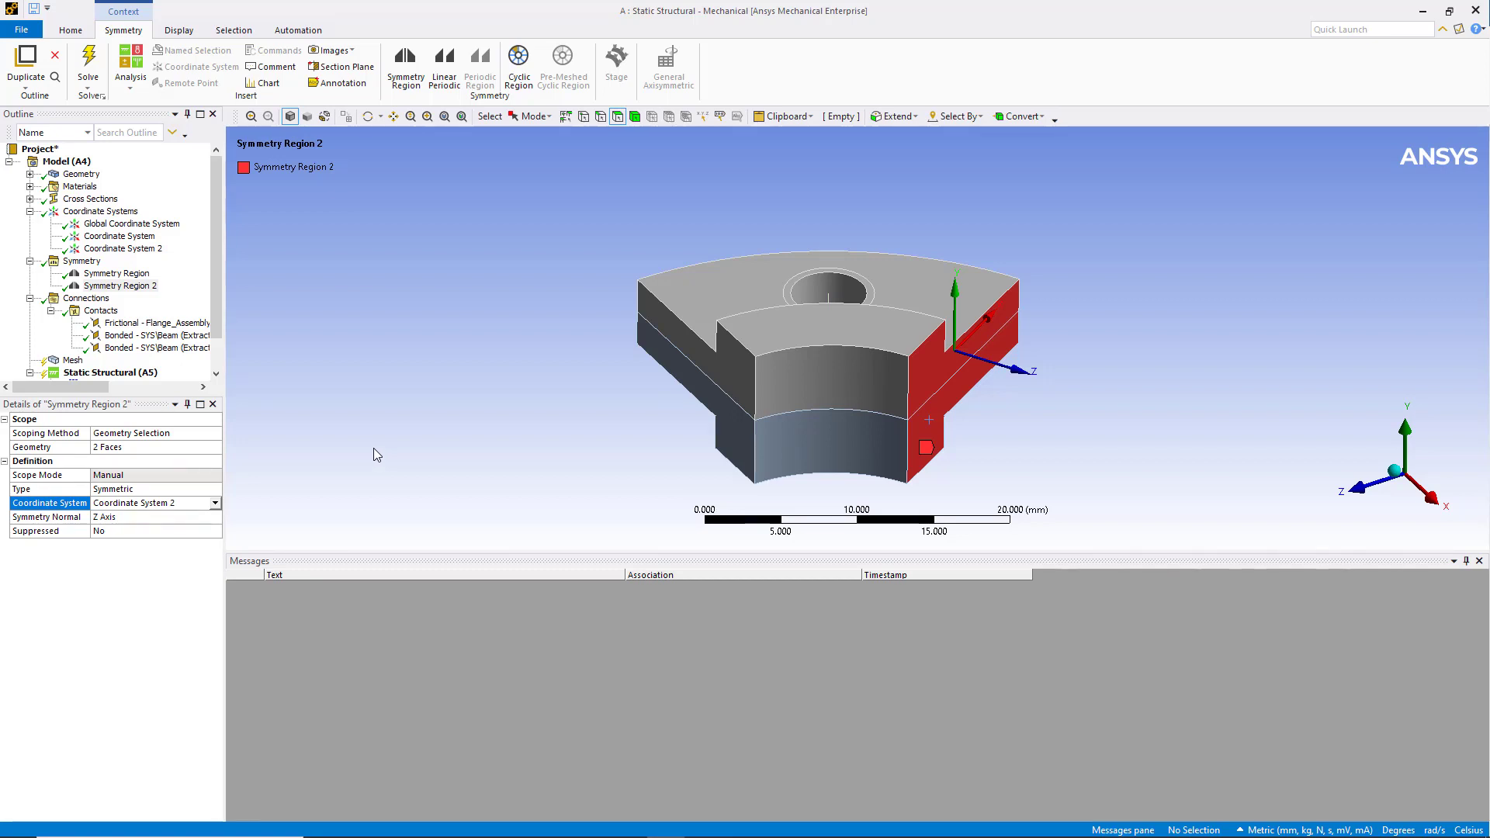
{"action": "left_click", "coordinate": [120, 285]}
Step: Set the number of steps in the static structural analysis settings to 2
{"action": "scroll", "coordinate": [112, 342], "scroll_direction": "down", "scroll_amount": 1}
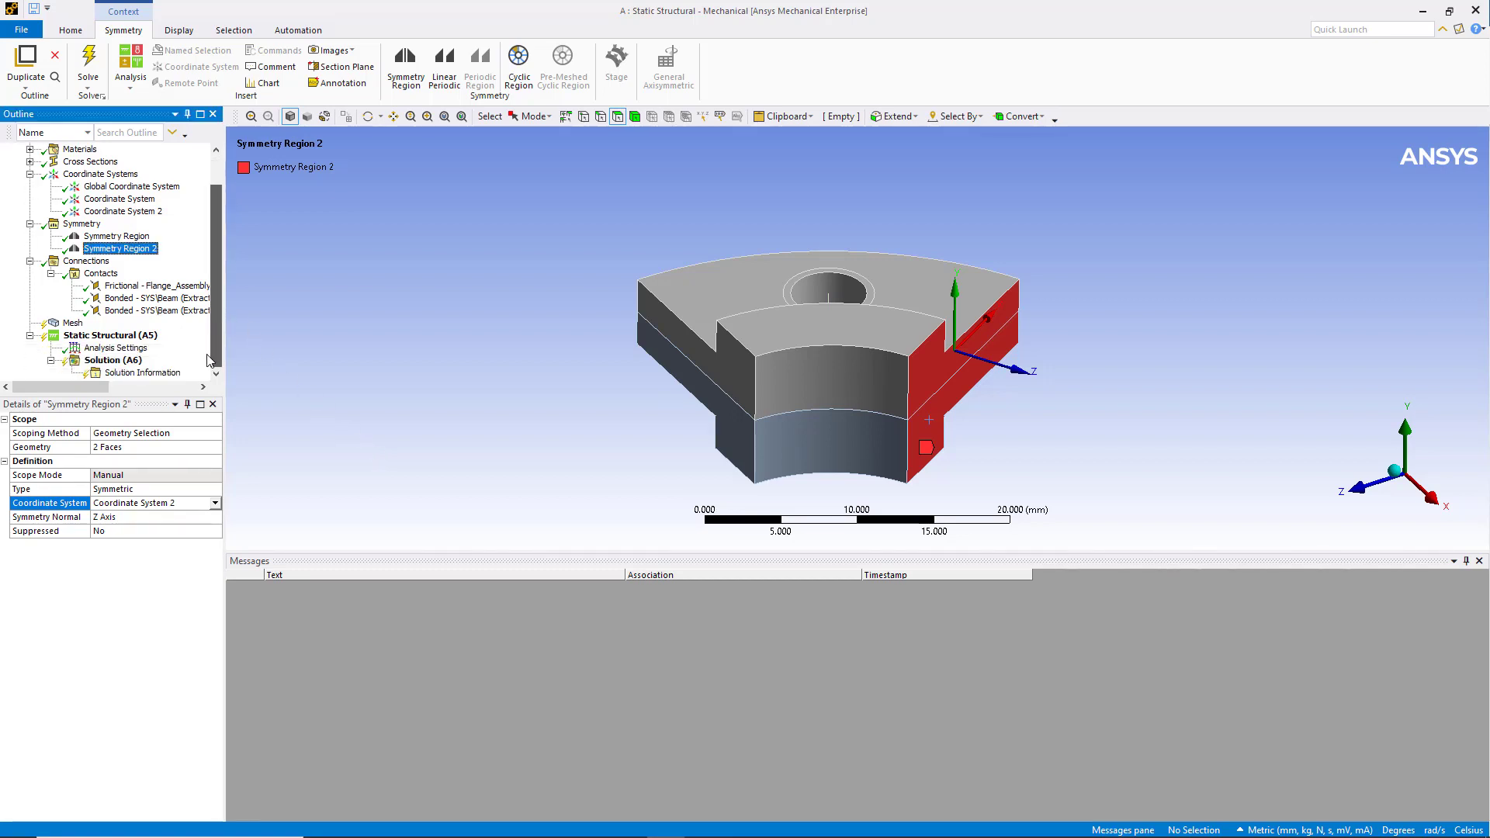
{"action": "left_click", "coordinate": [109, 349]}
{"action": "left_click", "coordinate": [124, 434]}
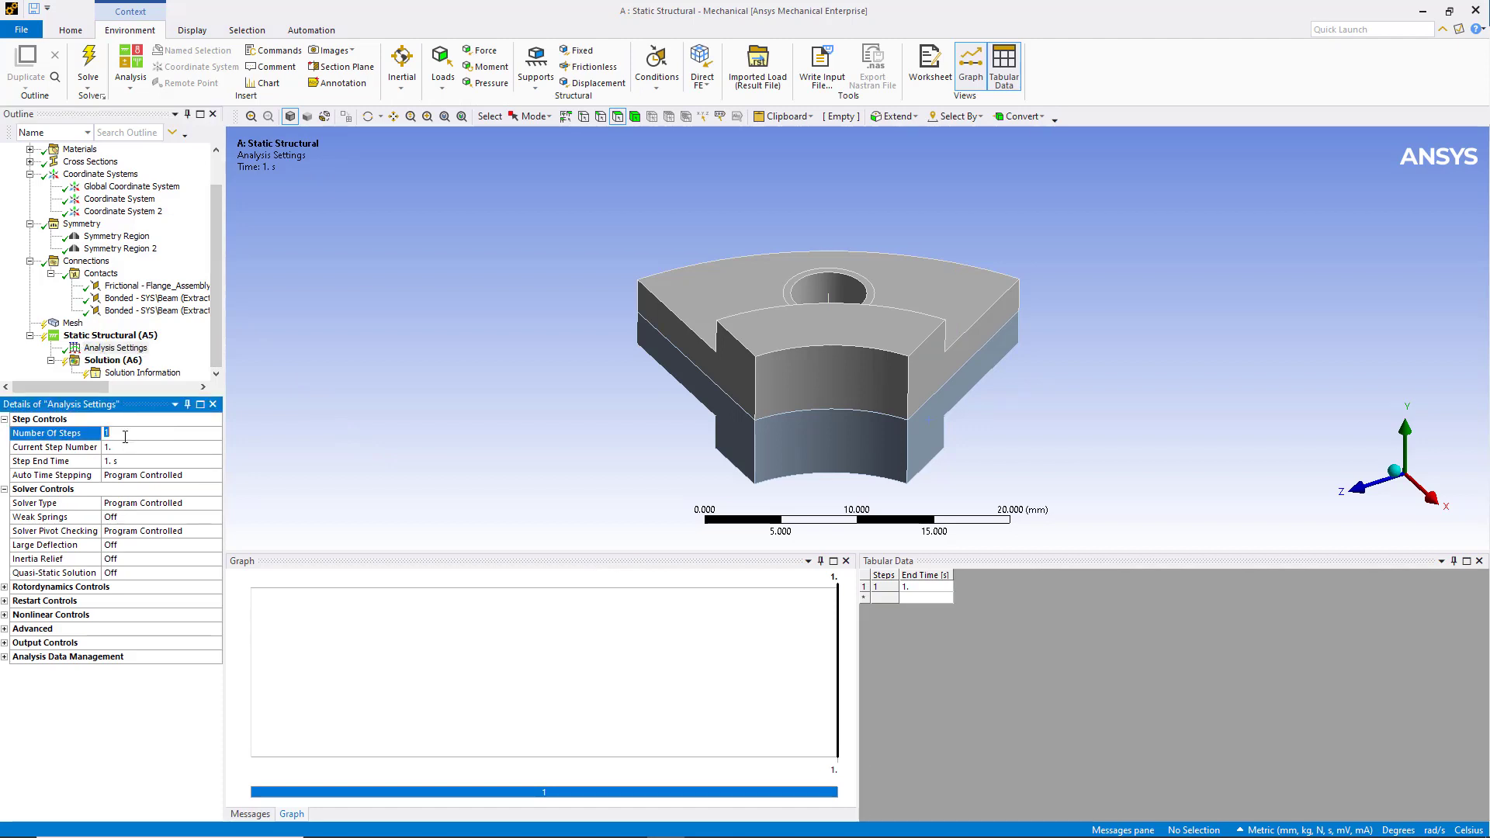
{"action": "key", "text": "Return"}
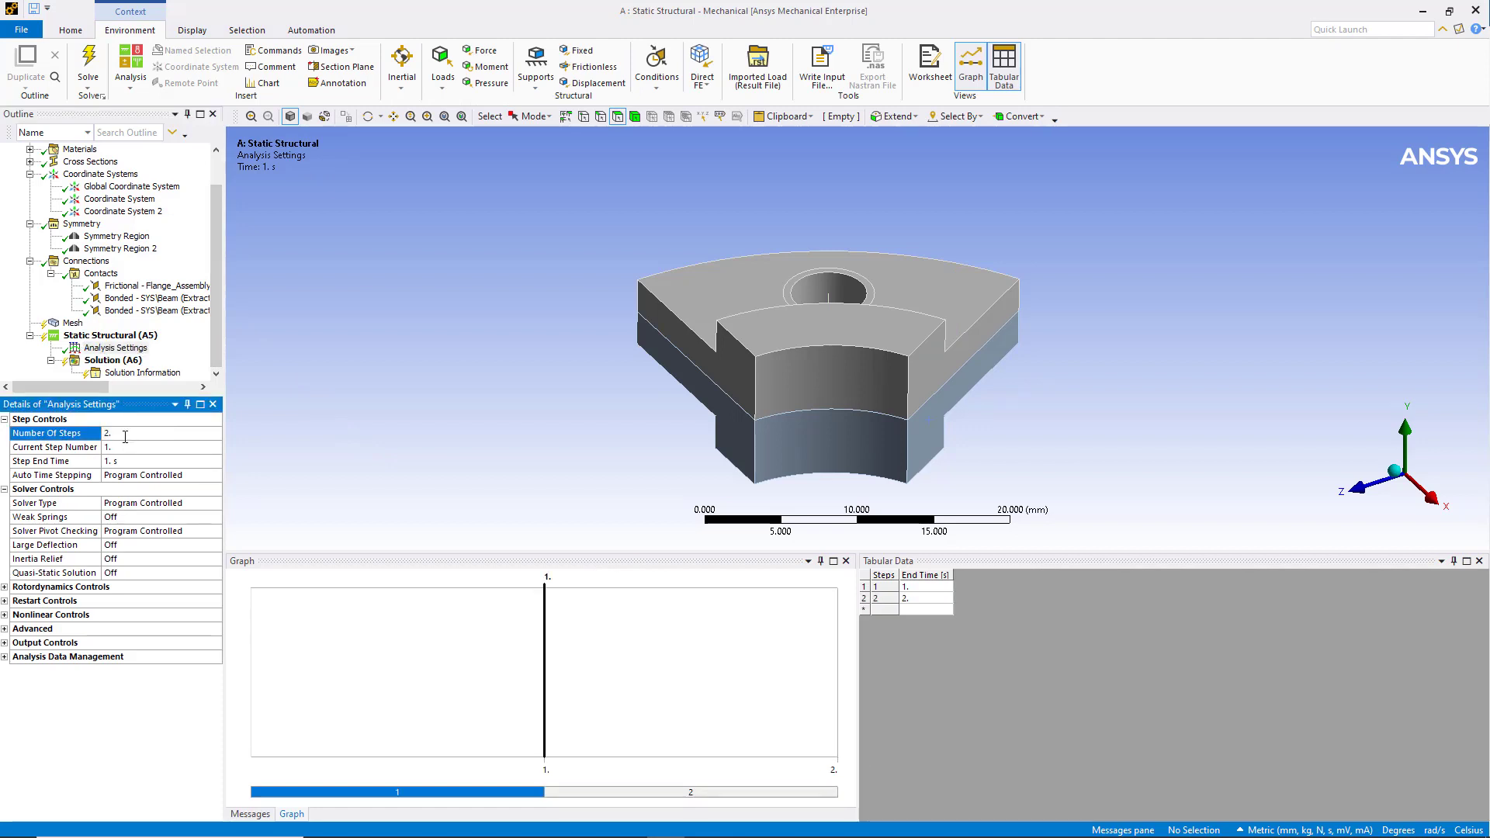
Step: Add a Bolt Pretension load to the static structural analysis and scope it to the bolt's line-body edge inside the hole
{"action": "right_click", "coordinate": [136, 339]}
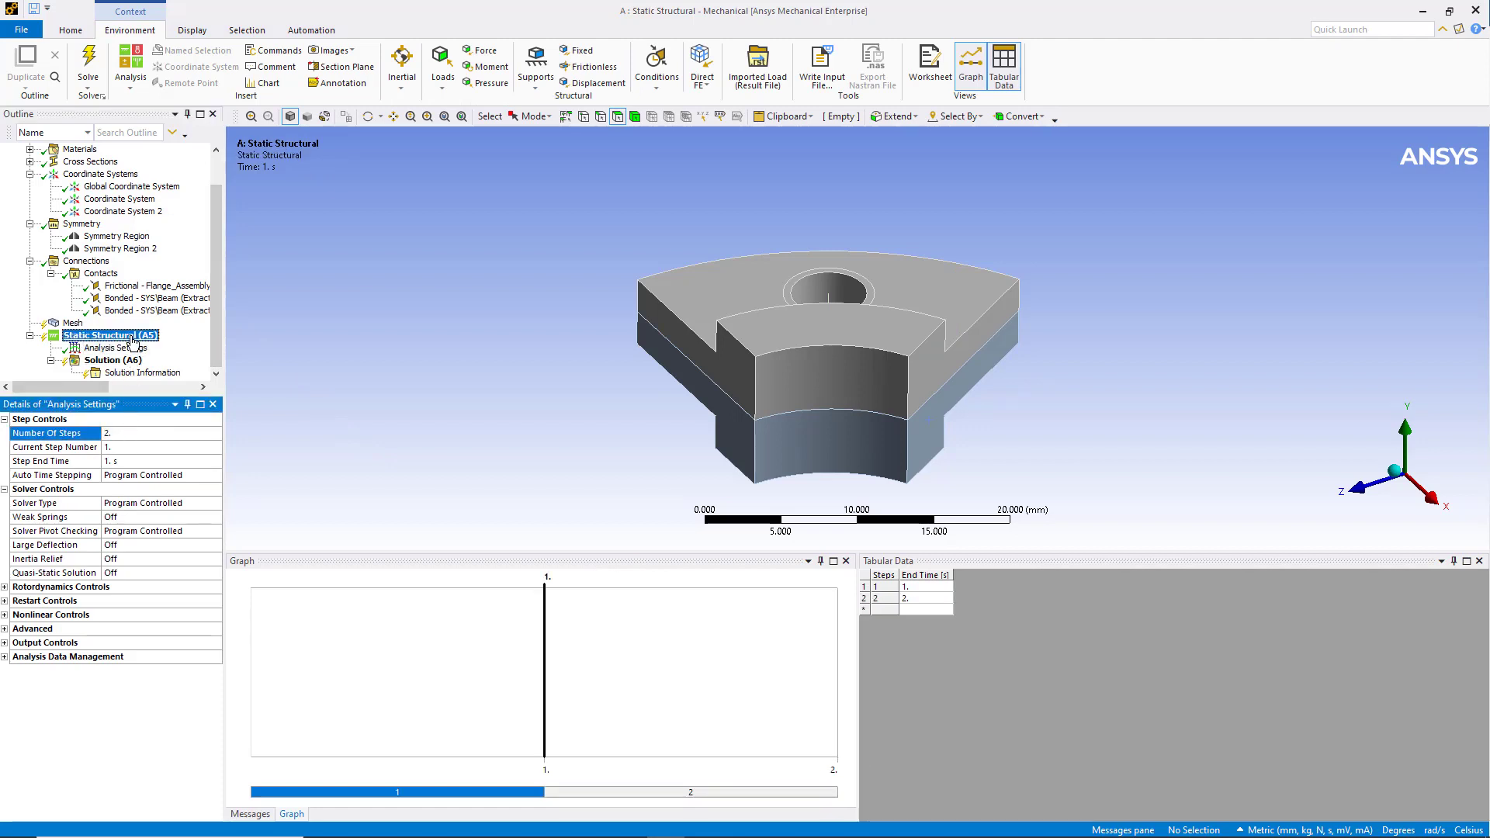
{"action": "mouse_move", "coordinate": [163, 347]}
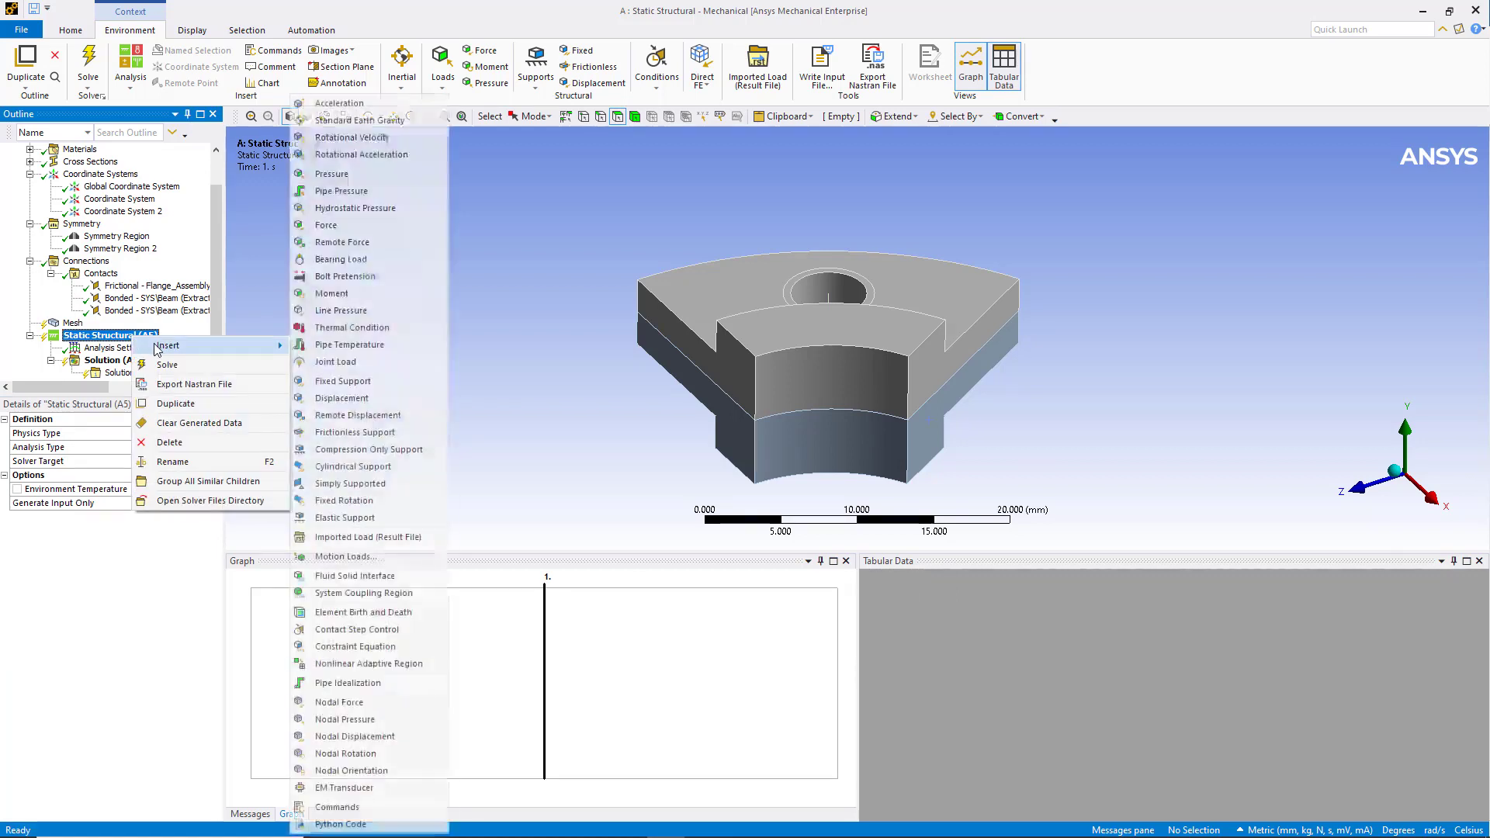
{"action": "left_click", "coordinate": [342, 277]}
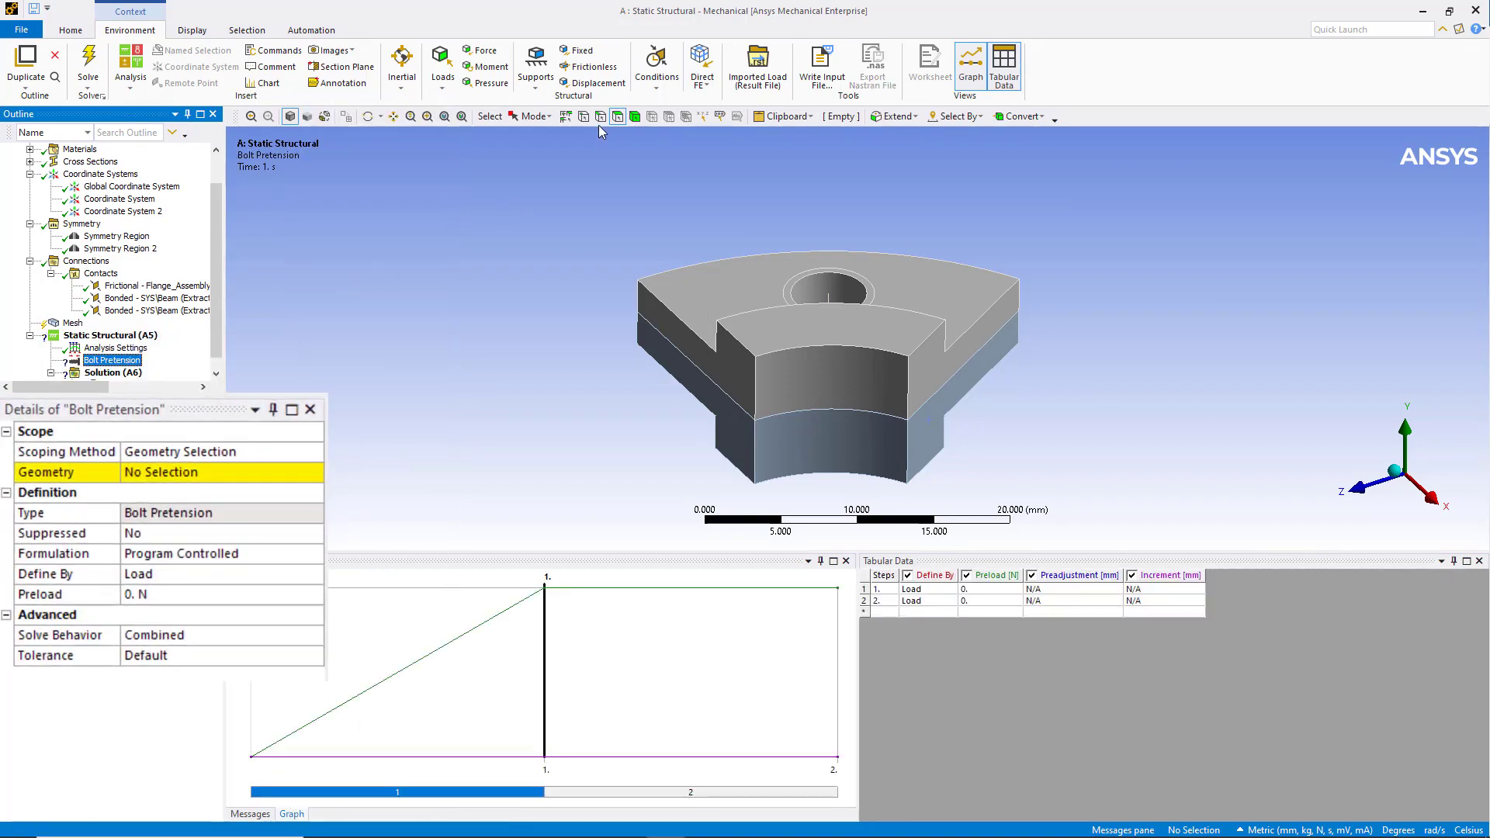
{"action": "middle_click_drag", "start_coordinate": [820, 270], "coordinate": [824, 278]}
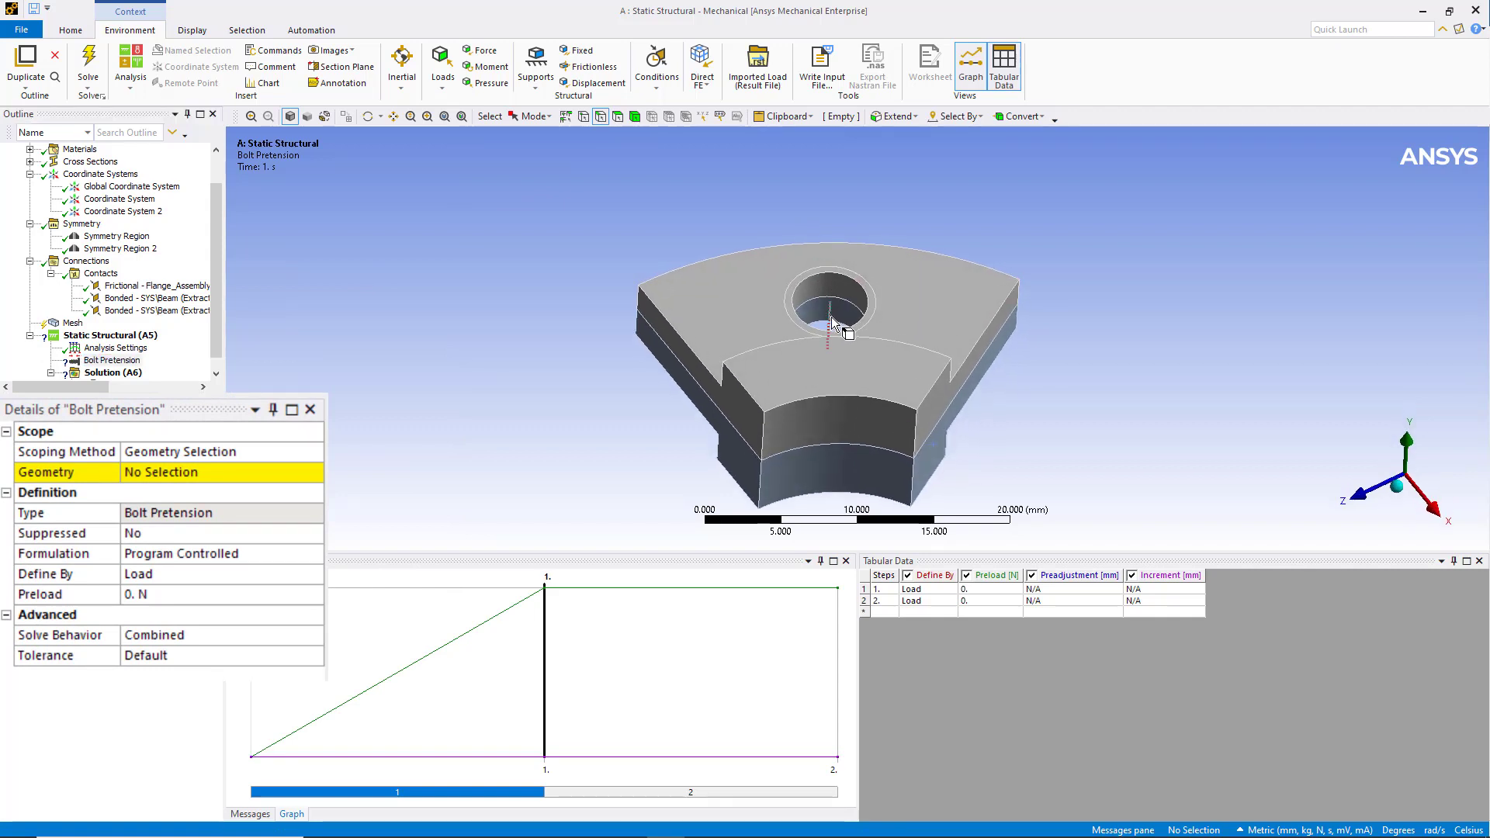
{"action": "left_click", "coordinate": [833, 318]}
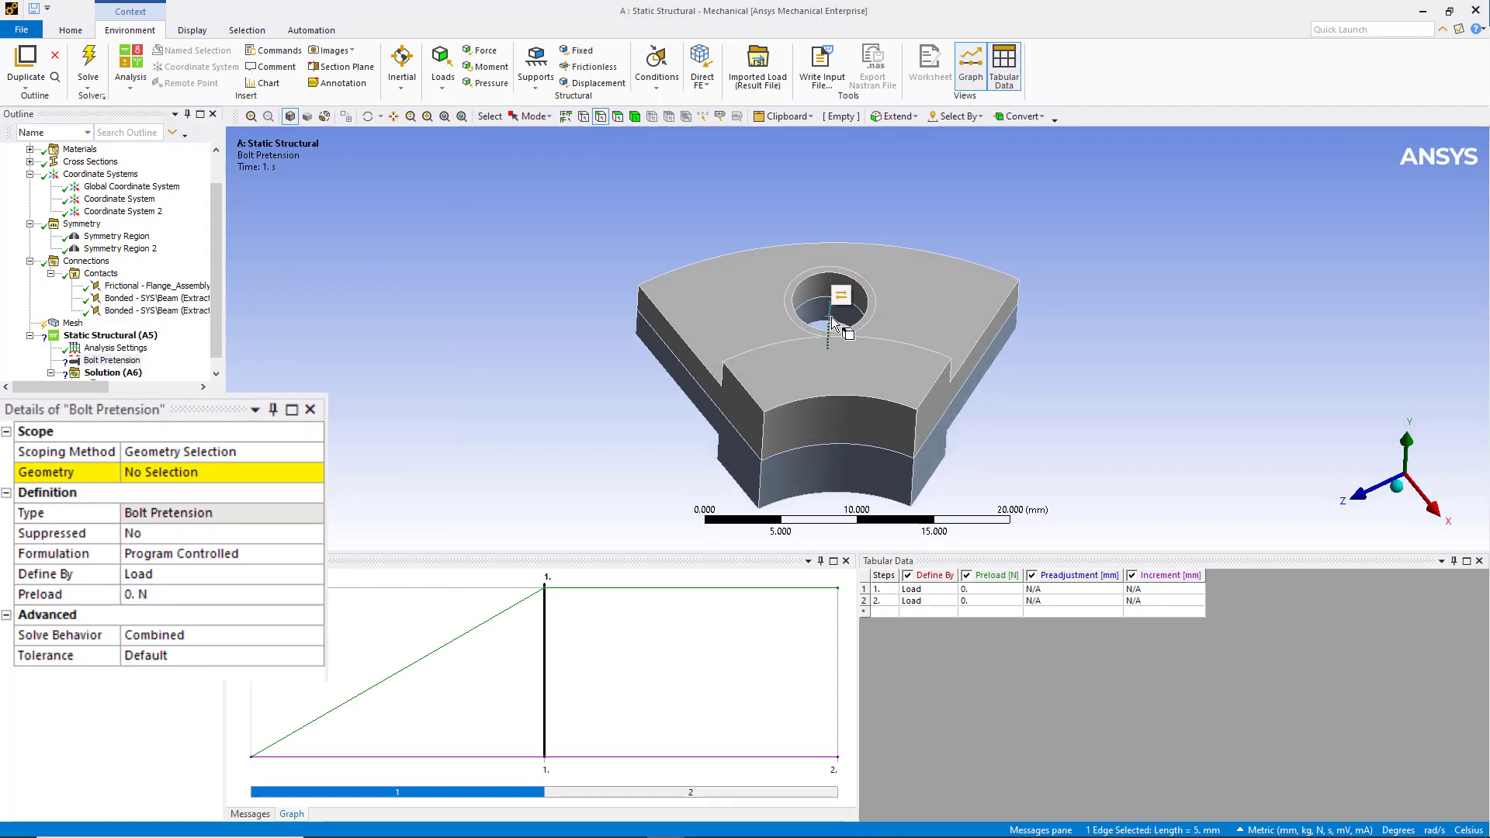
{"action": "left_click", "coordinate": [170, 474]}
{"action": "left_click", "coordinate": [159, 473]}
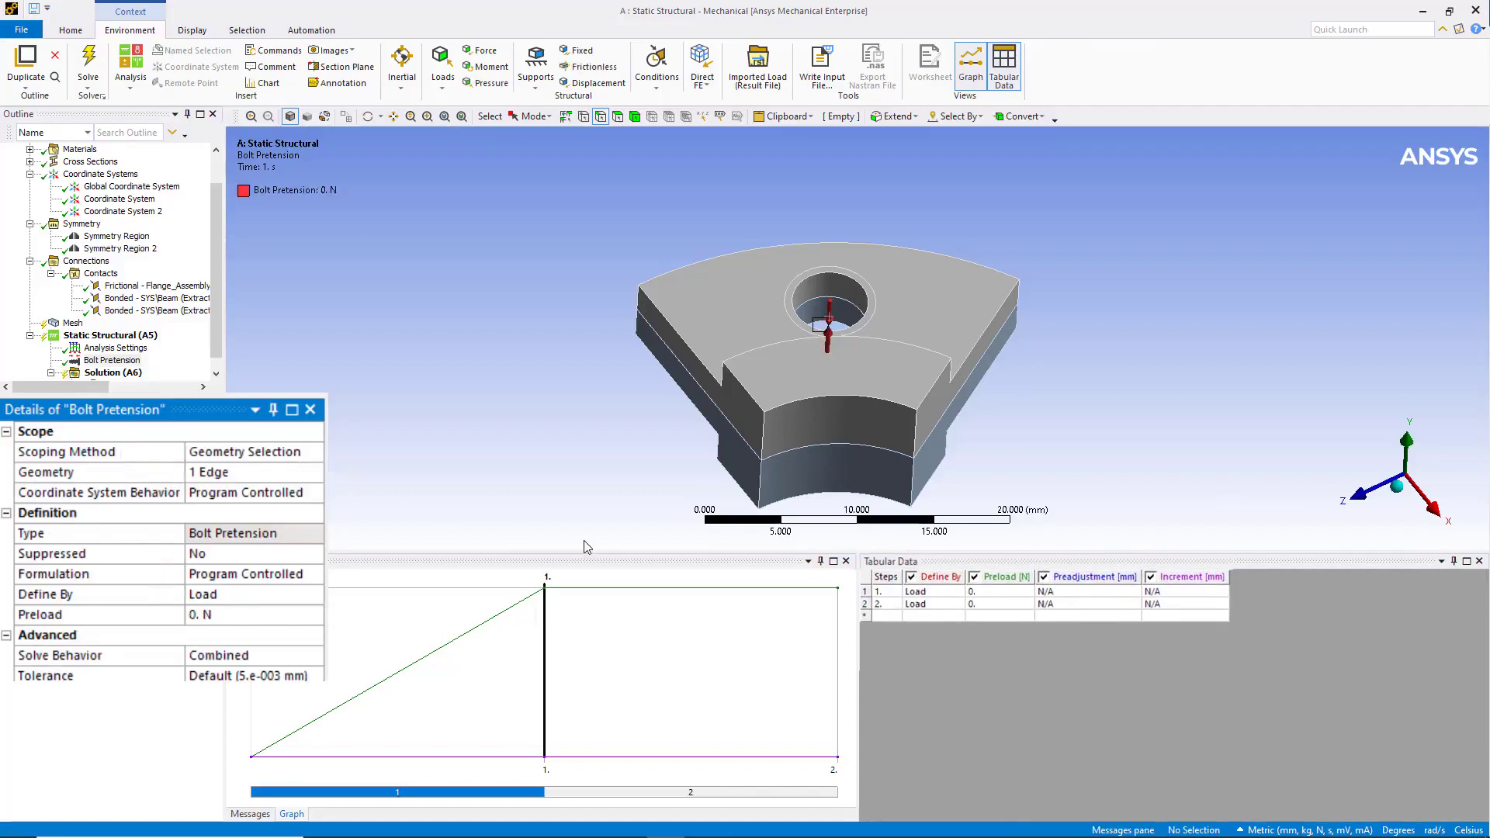
Step: Set the bolt preload to 1000 N for step 1 and change step 2 to Lock
{"action": "left_click", "coordinate": [1079, 617]}
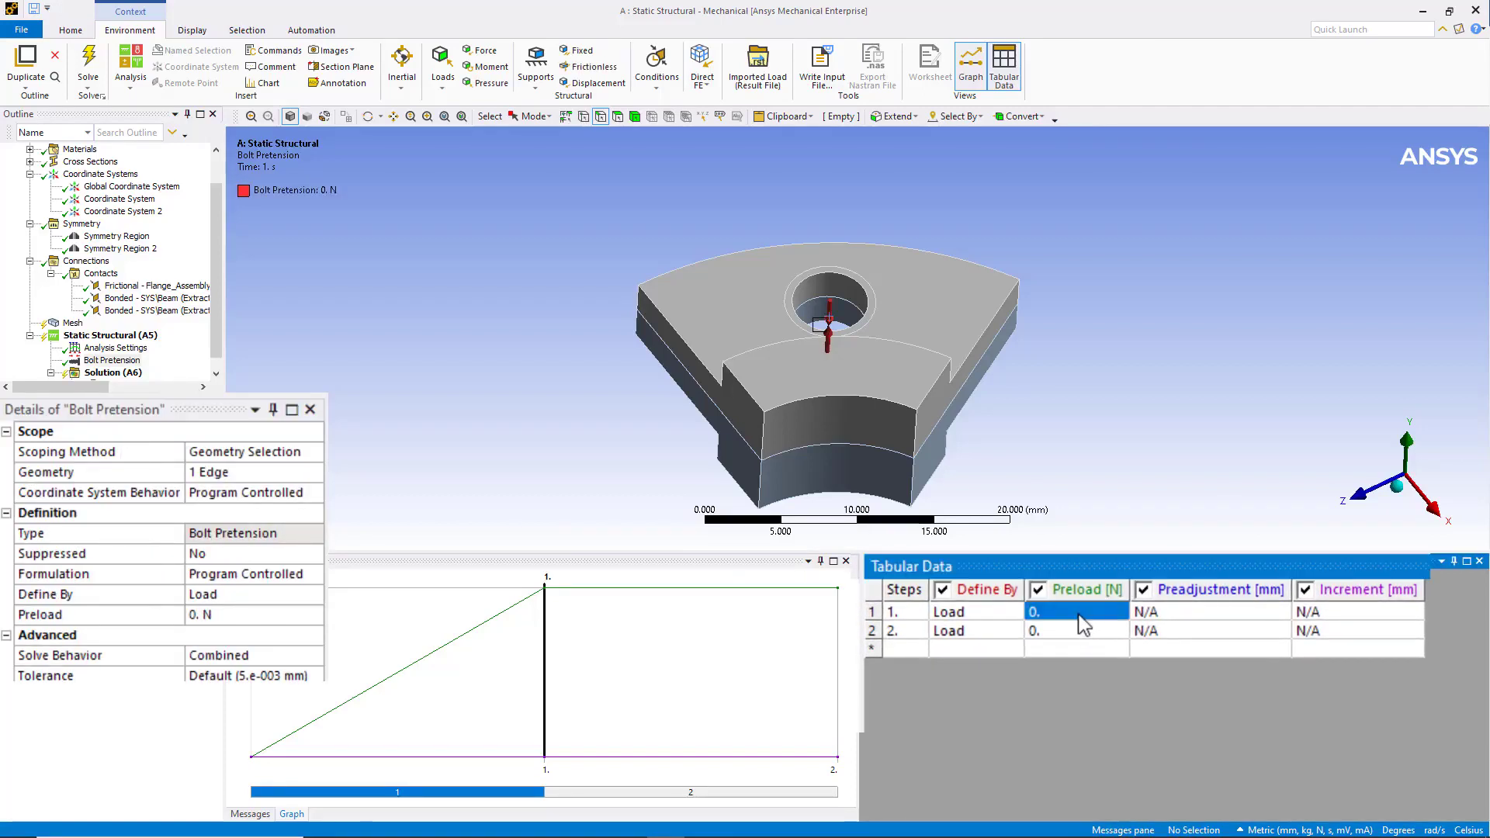
{"action": "type", "text": "1000"}
{"action": "key", "text": "Tab"}
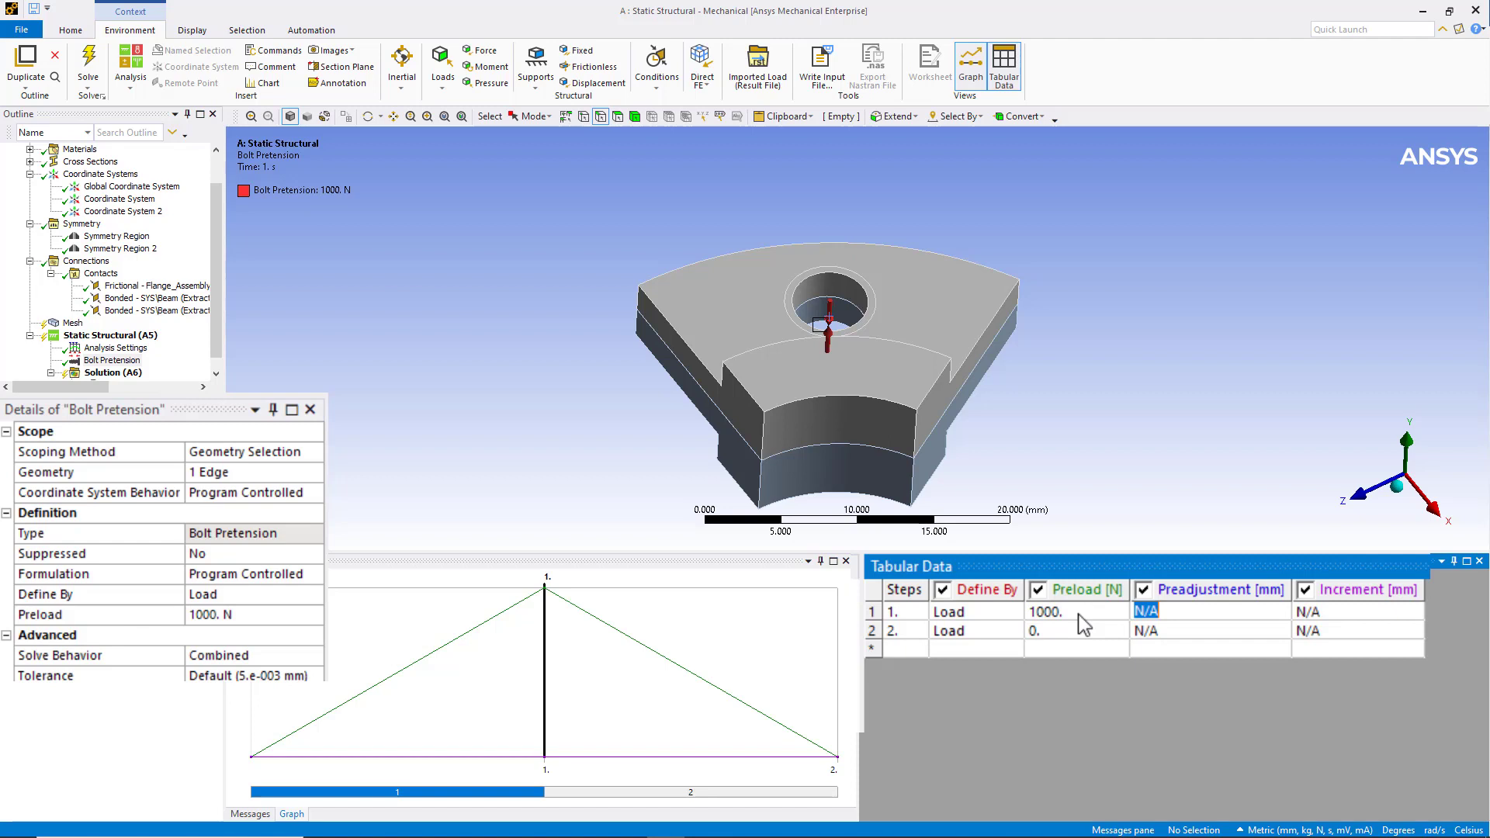
{"action": "left_click", "coordinate": [980, 630]}
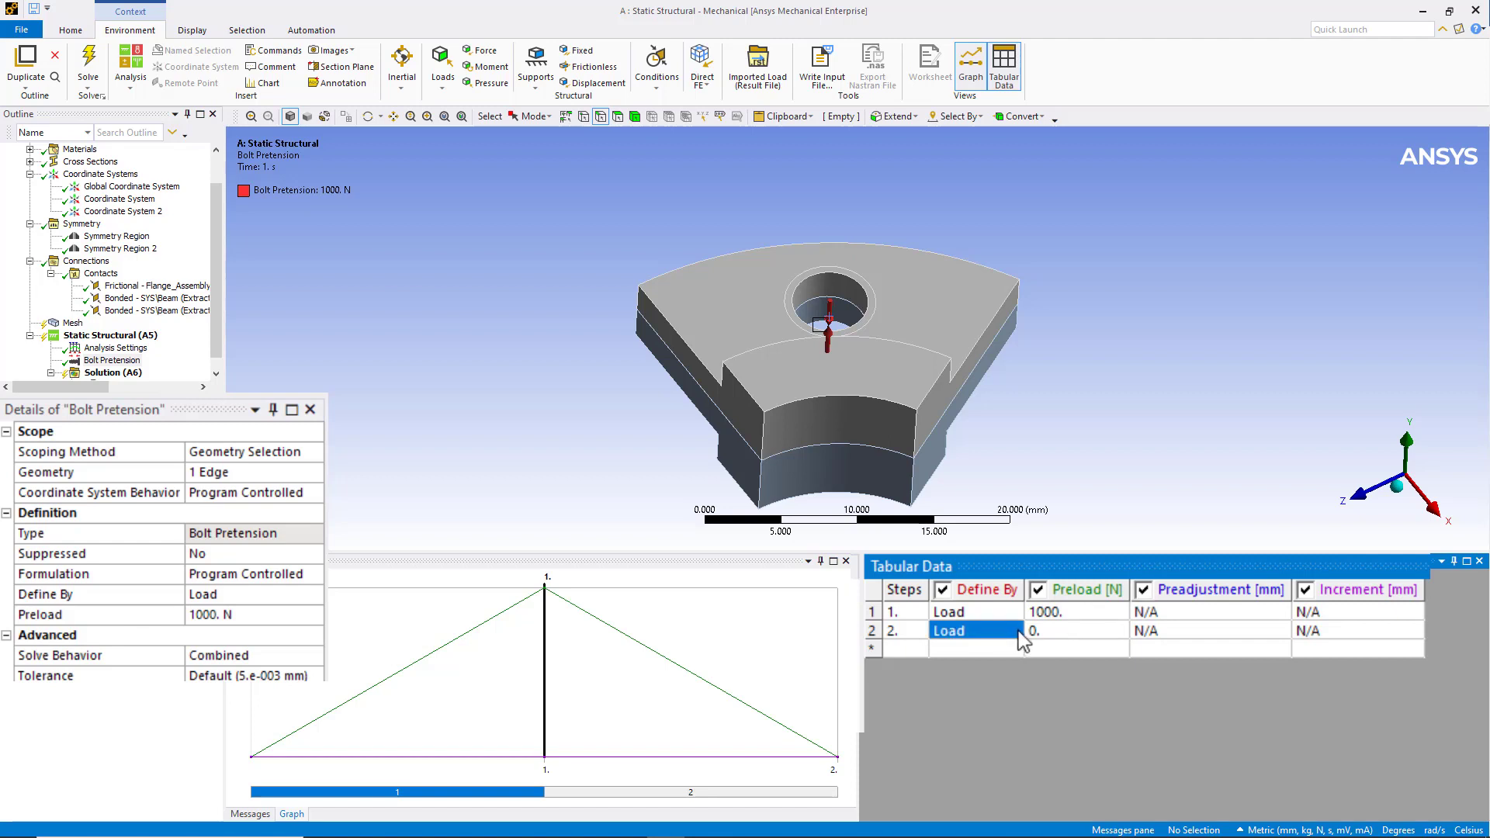
{"action": "left_click", "coordinate": [1016, 634]}
{"action": "left_click", "coordinate": [1018, 634]}
{"action": "left_click", "coordinate": [958, 691]}
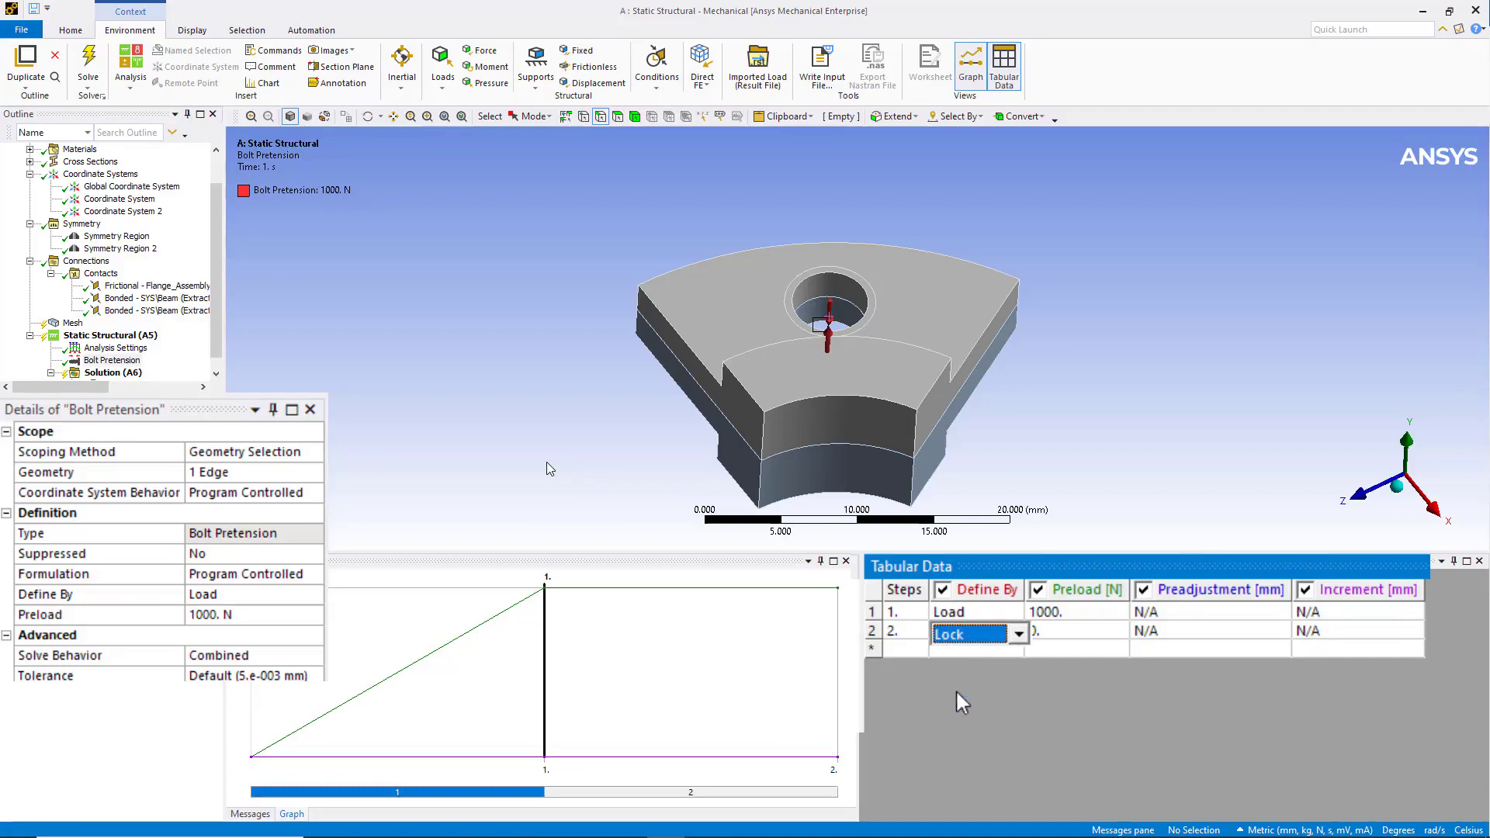
Step: Add a Pressure load scoped to the two inner cylindrical faces of the upper and lower flanges
{"action": "middle_click_drag", "start_coordinate": [546, 463], "coordinate": [539, 440]}
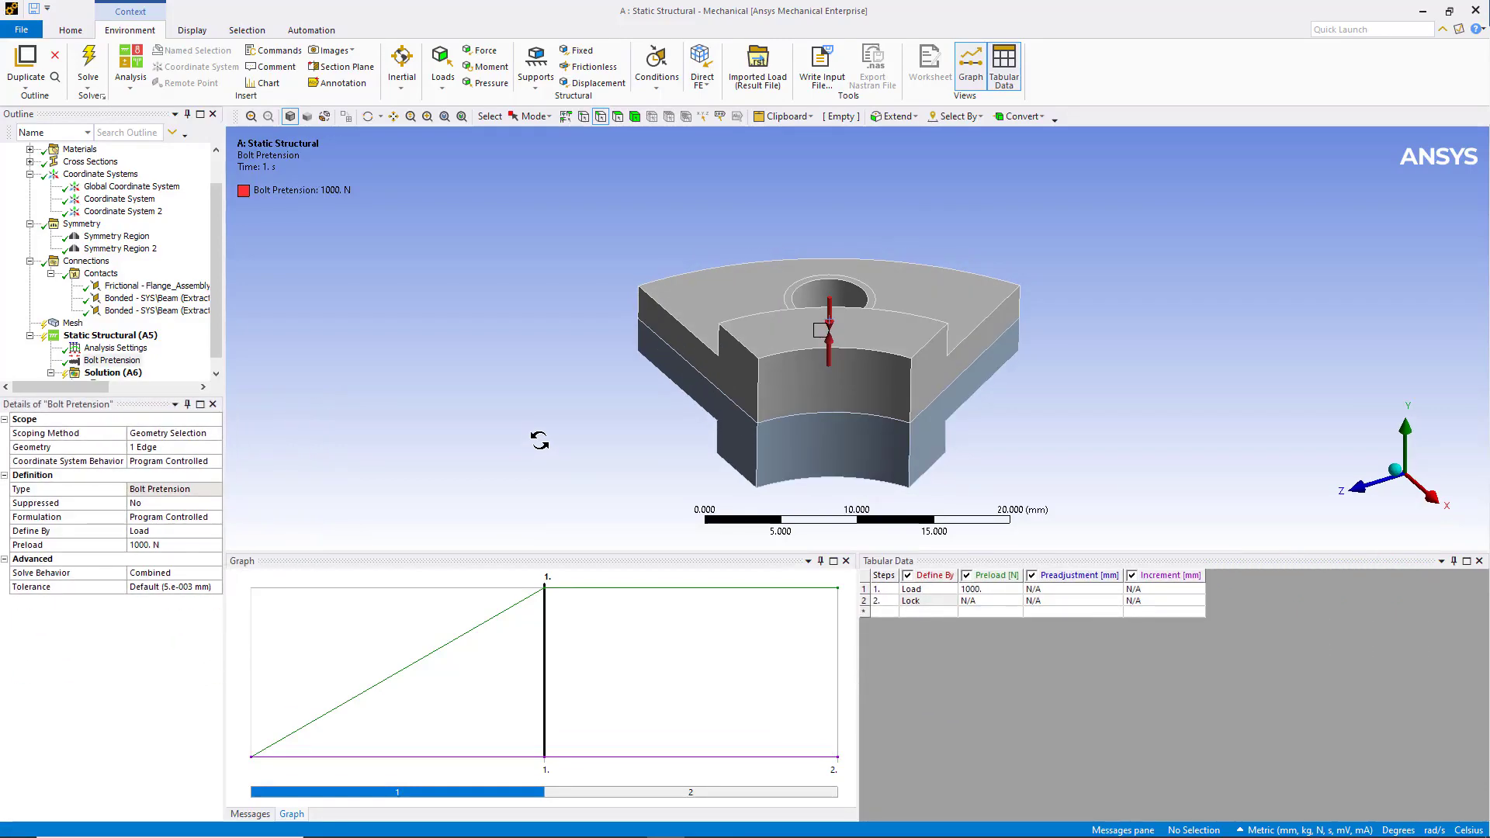
{"action": "right_click", "coordinate": [136, 338]}
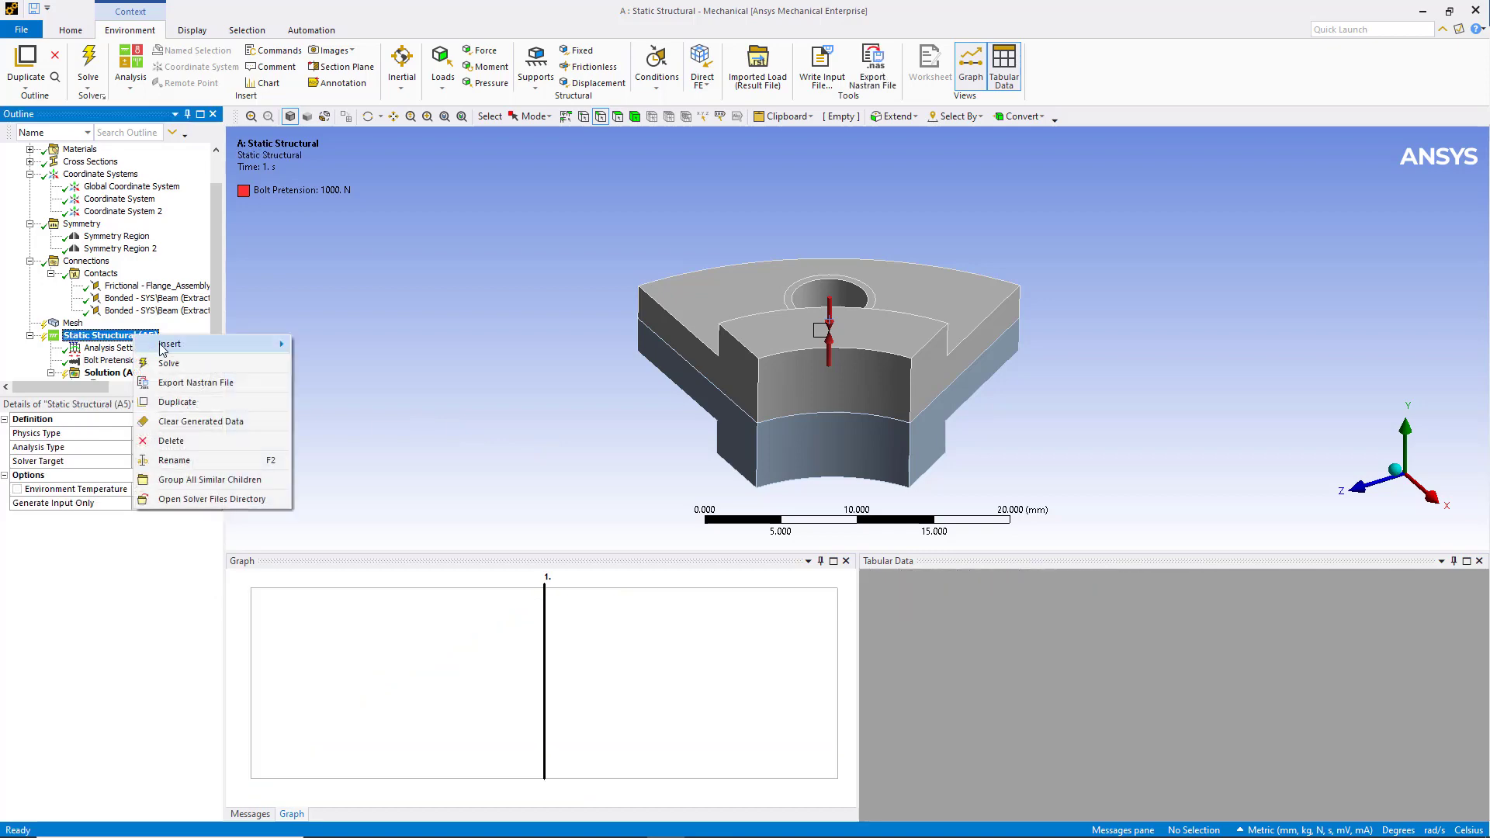
{"action": "mouse_move", "coordinate": [165, 347]}
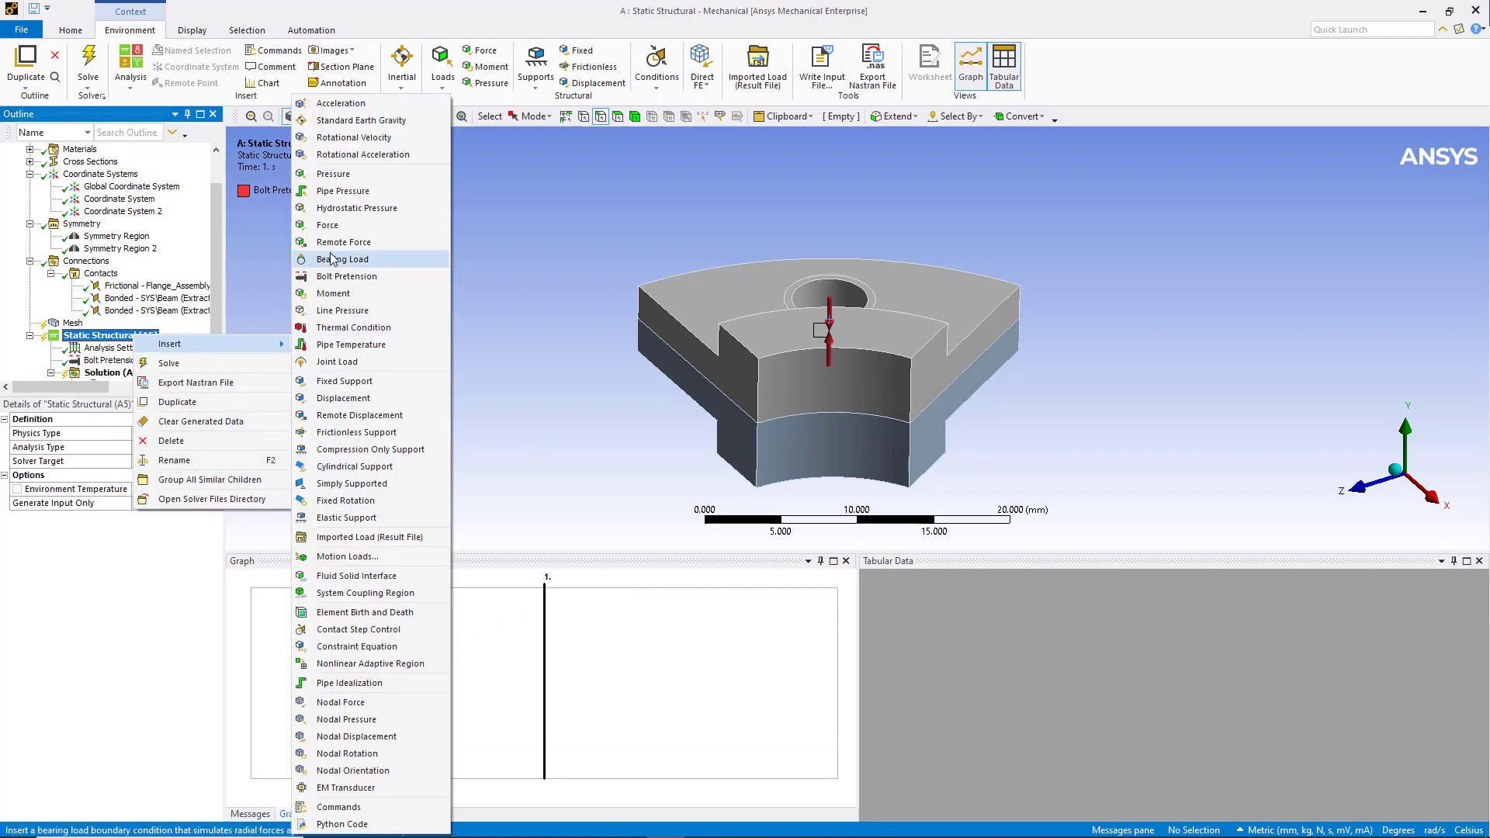
{"action": "left_click", "coordinate": [346, 174]}
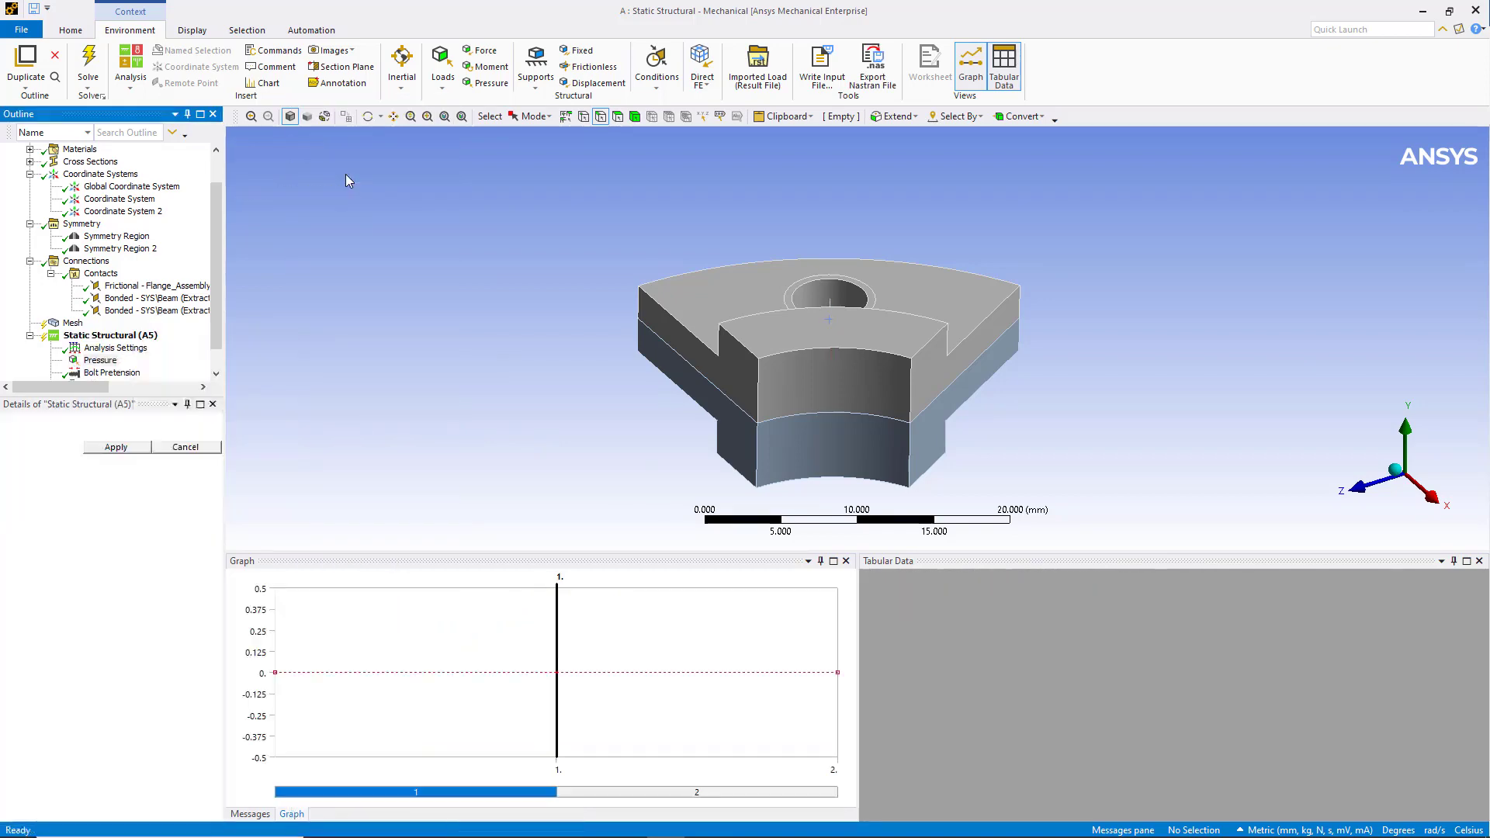
{"action": "left_click", "coordinate": [813, 375]}
{"action": "left_click", "coordinate": [812, 440], "text": "ctrl"}
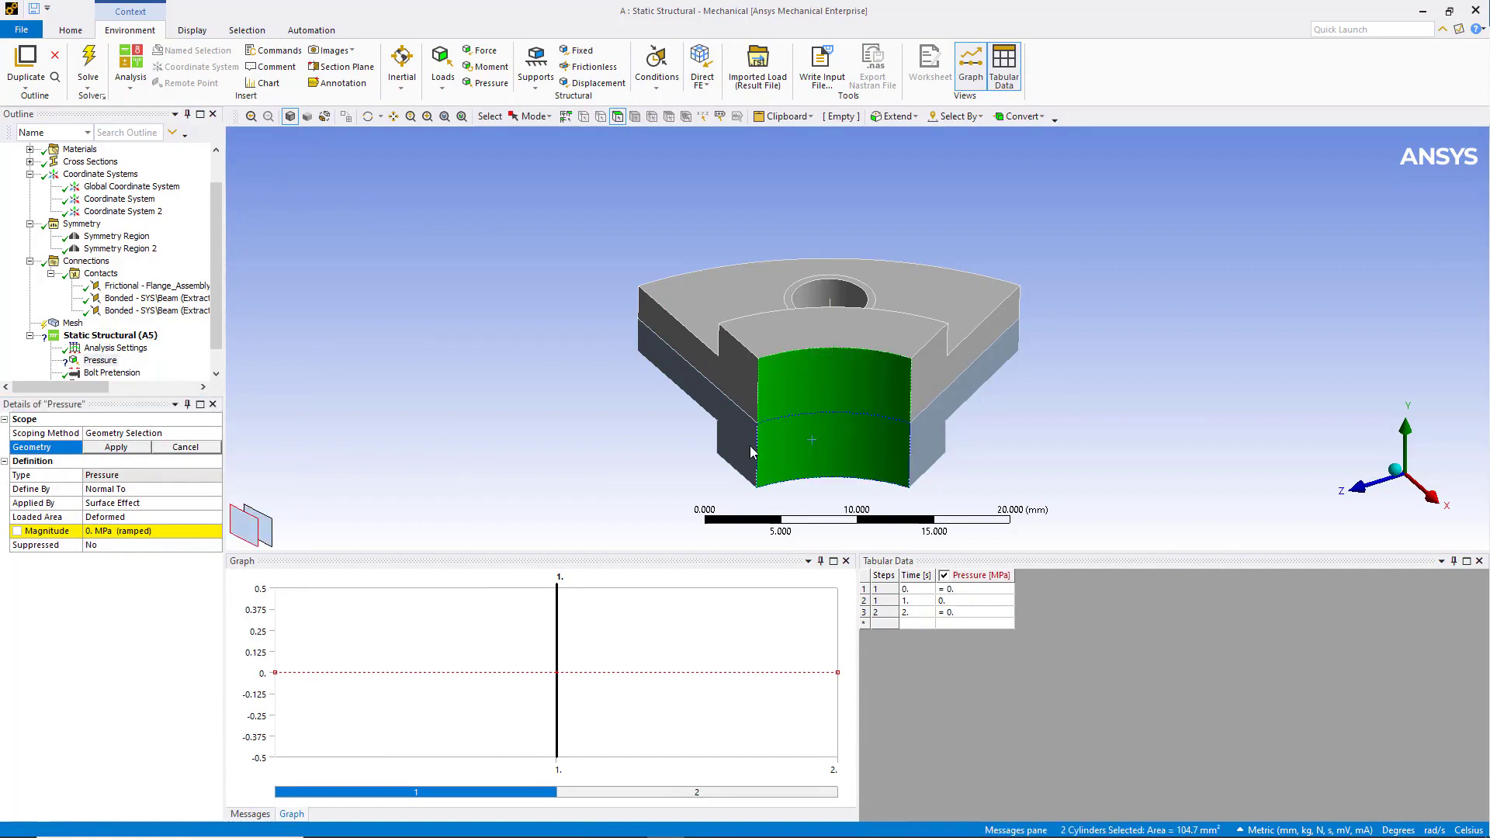
{"action": "left_click", "coordinate": [117, 448]}
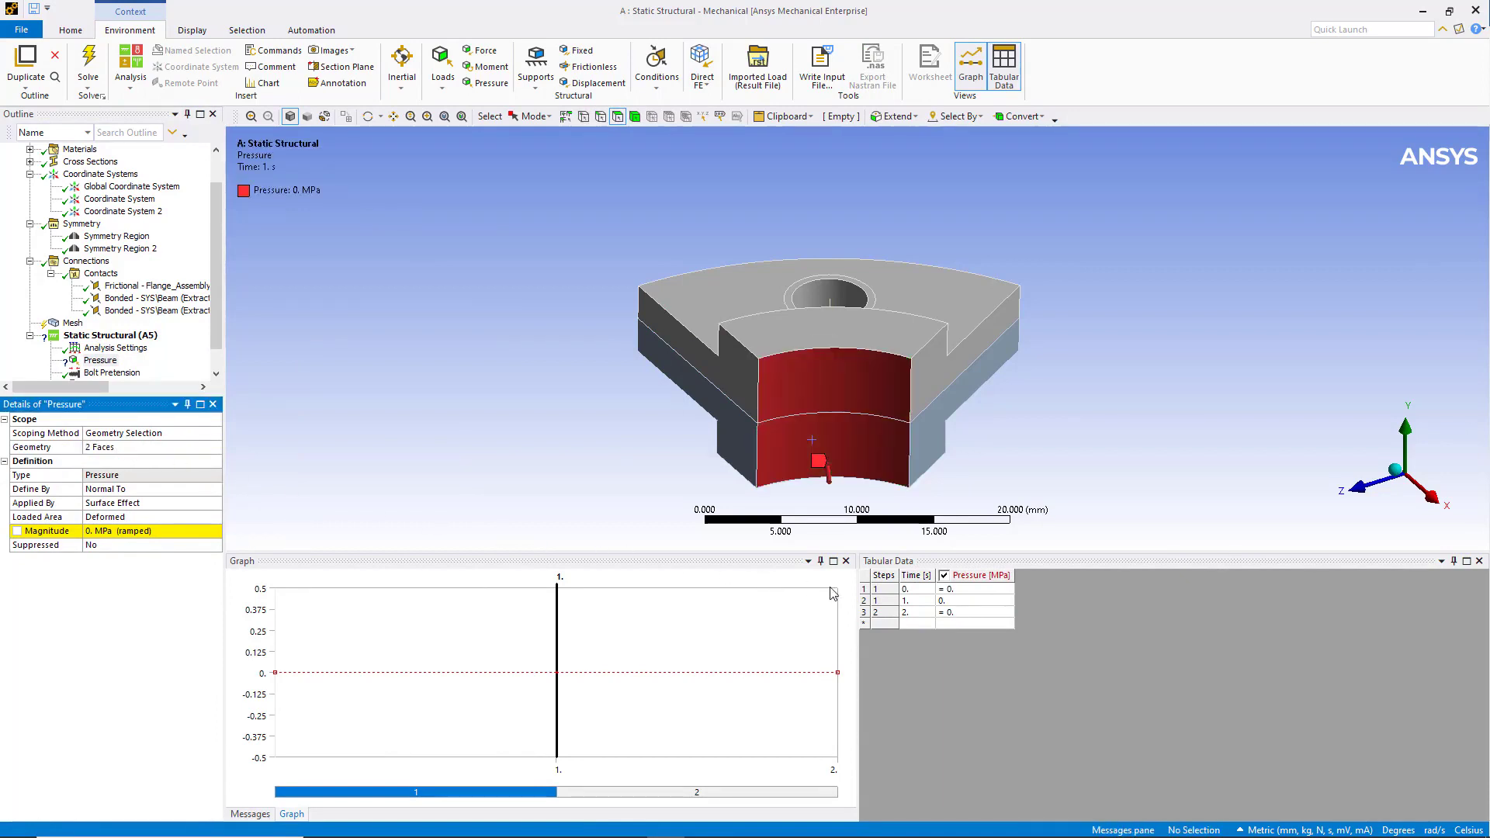
Step: Set the pressure to 1 MPa at the end of step 2, at time 2 s
{"action": "left_click", "coordinate": [955, 614]}
{"action": "type", "text": "1"}
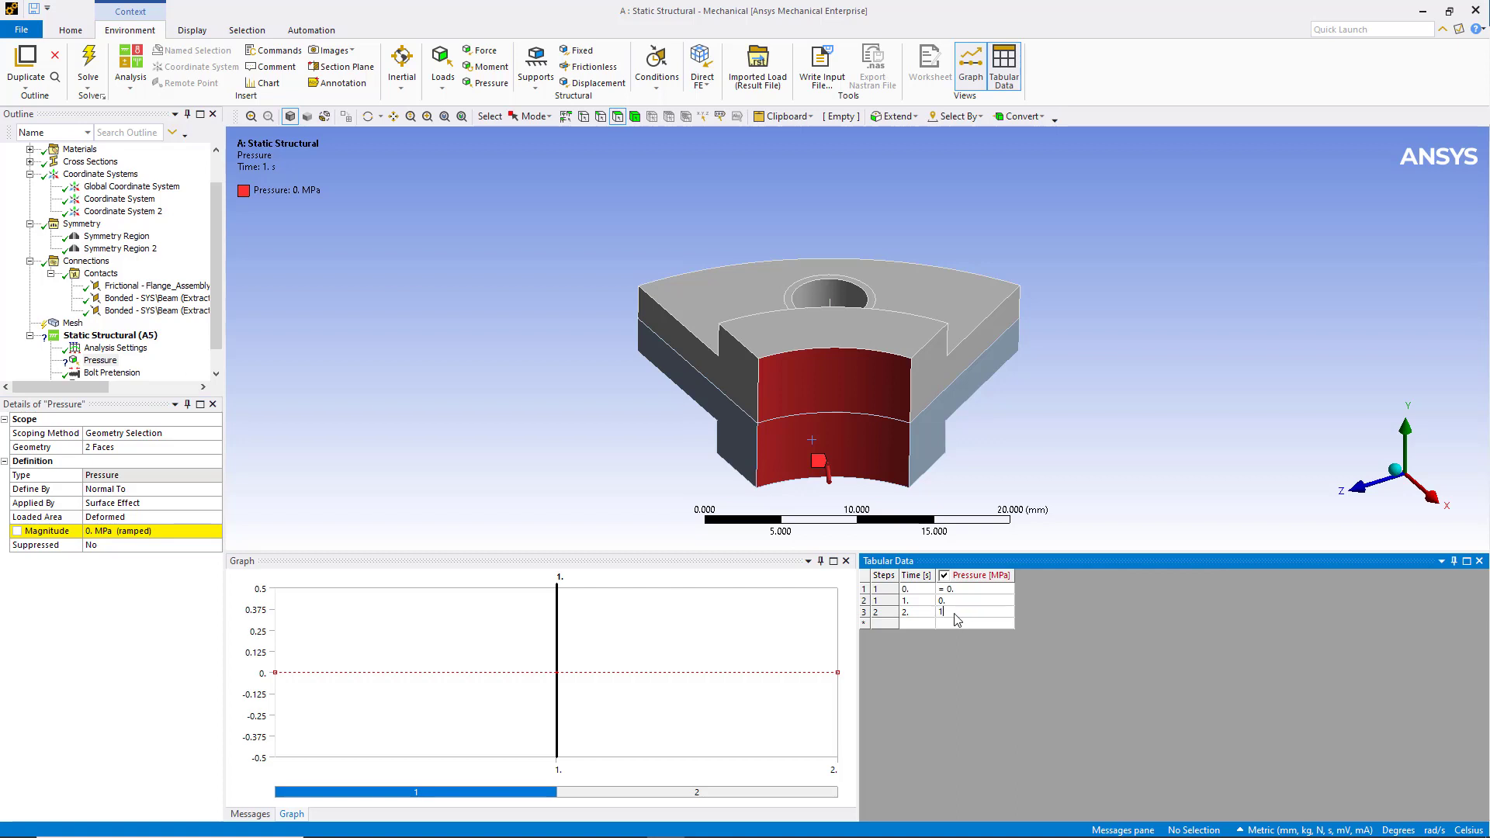
{"action": "key", "text": "Return"}
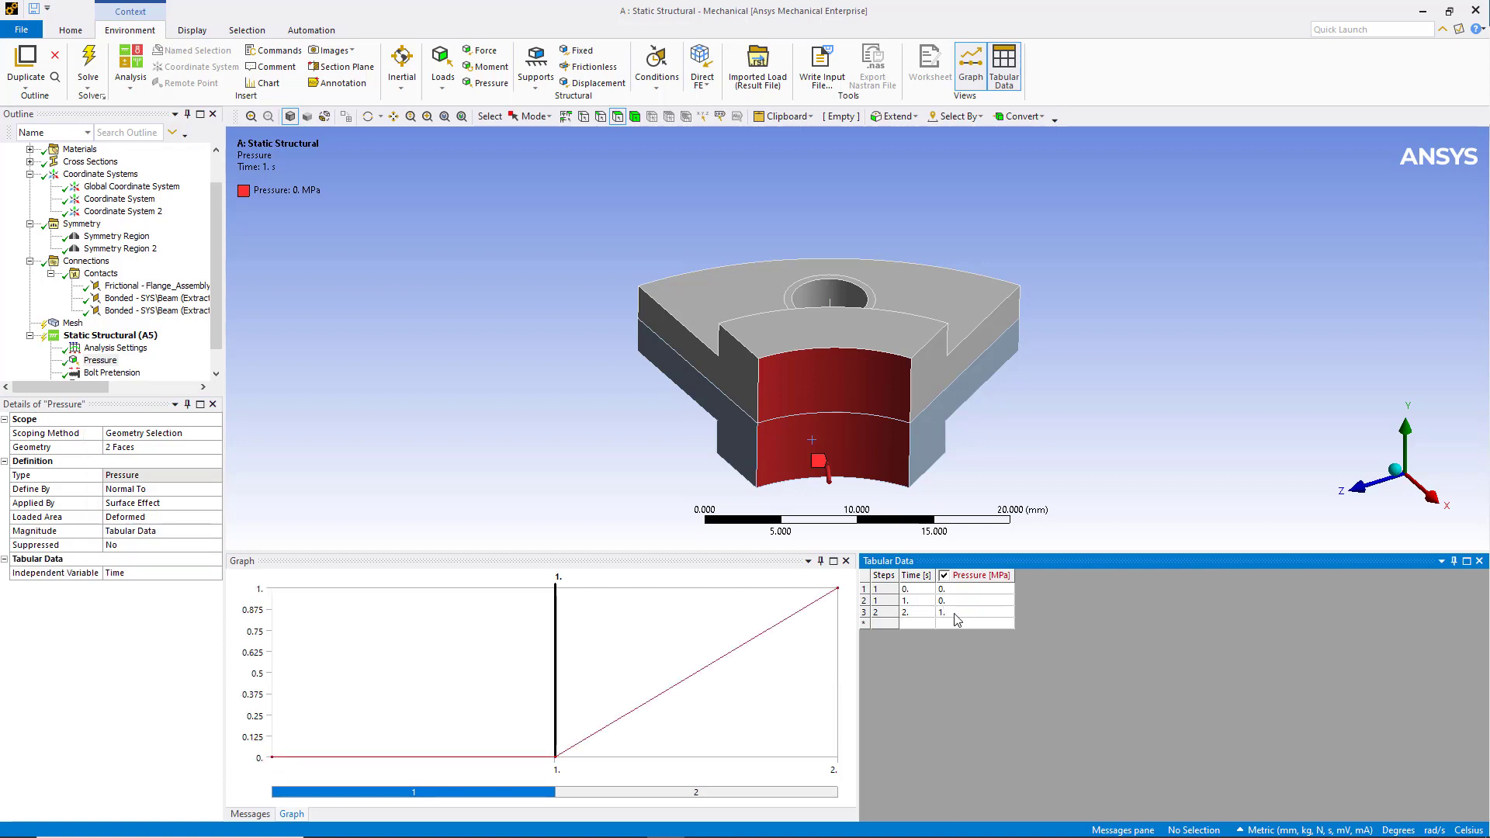
{"action": "left_click", "coordinate": [539, 453]}
Step: Add a Force load scoped to the top face of the upper flange's raised inner hub
{"action": "right_click", "coordinate": [121, 339]}
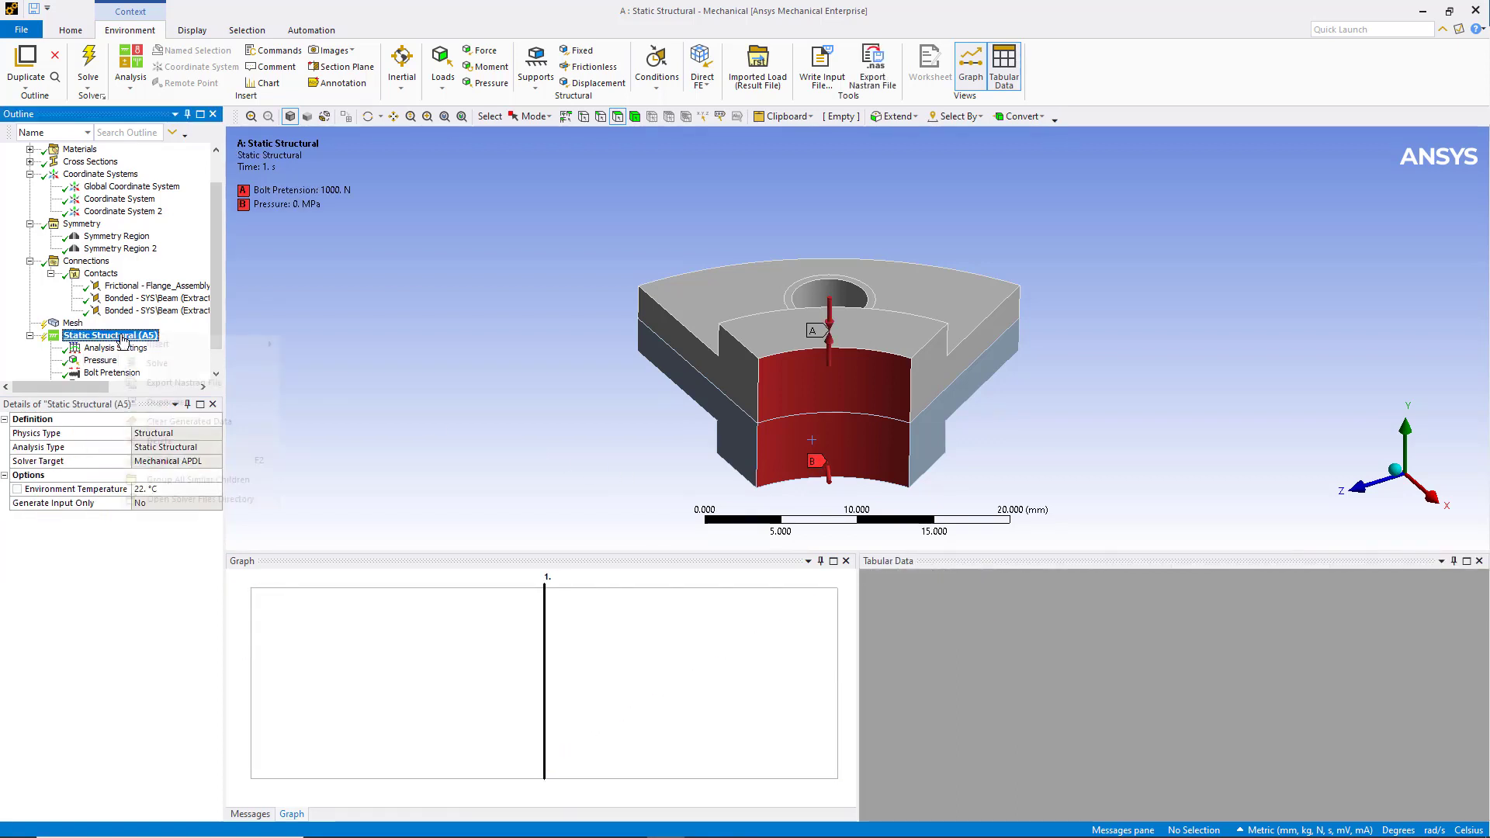
{"action": "mouse_move", "coordinate": [193, 350]}
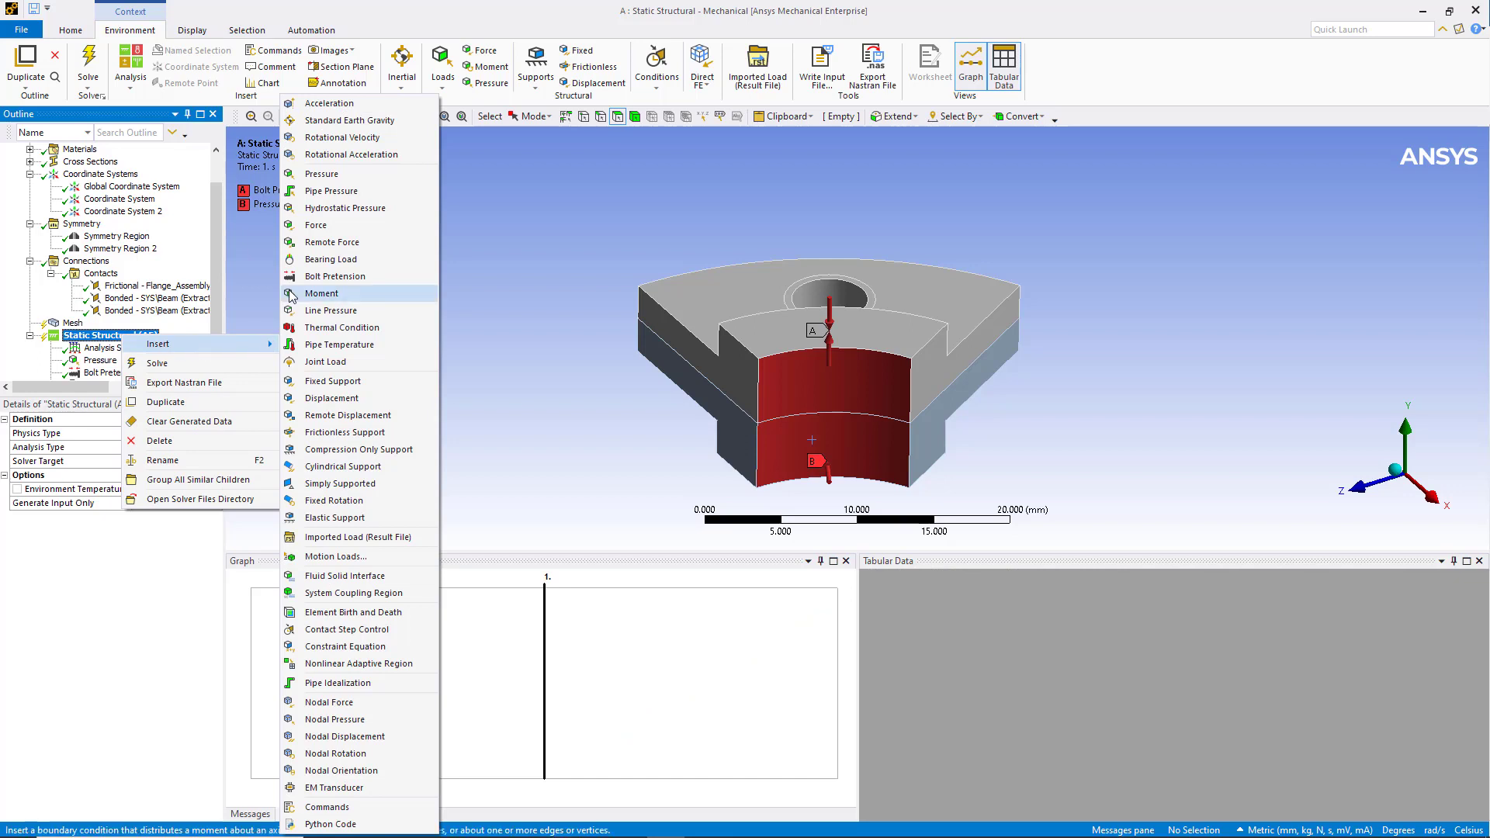
{"action": "left_click", "coordinate": [317, 226]}
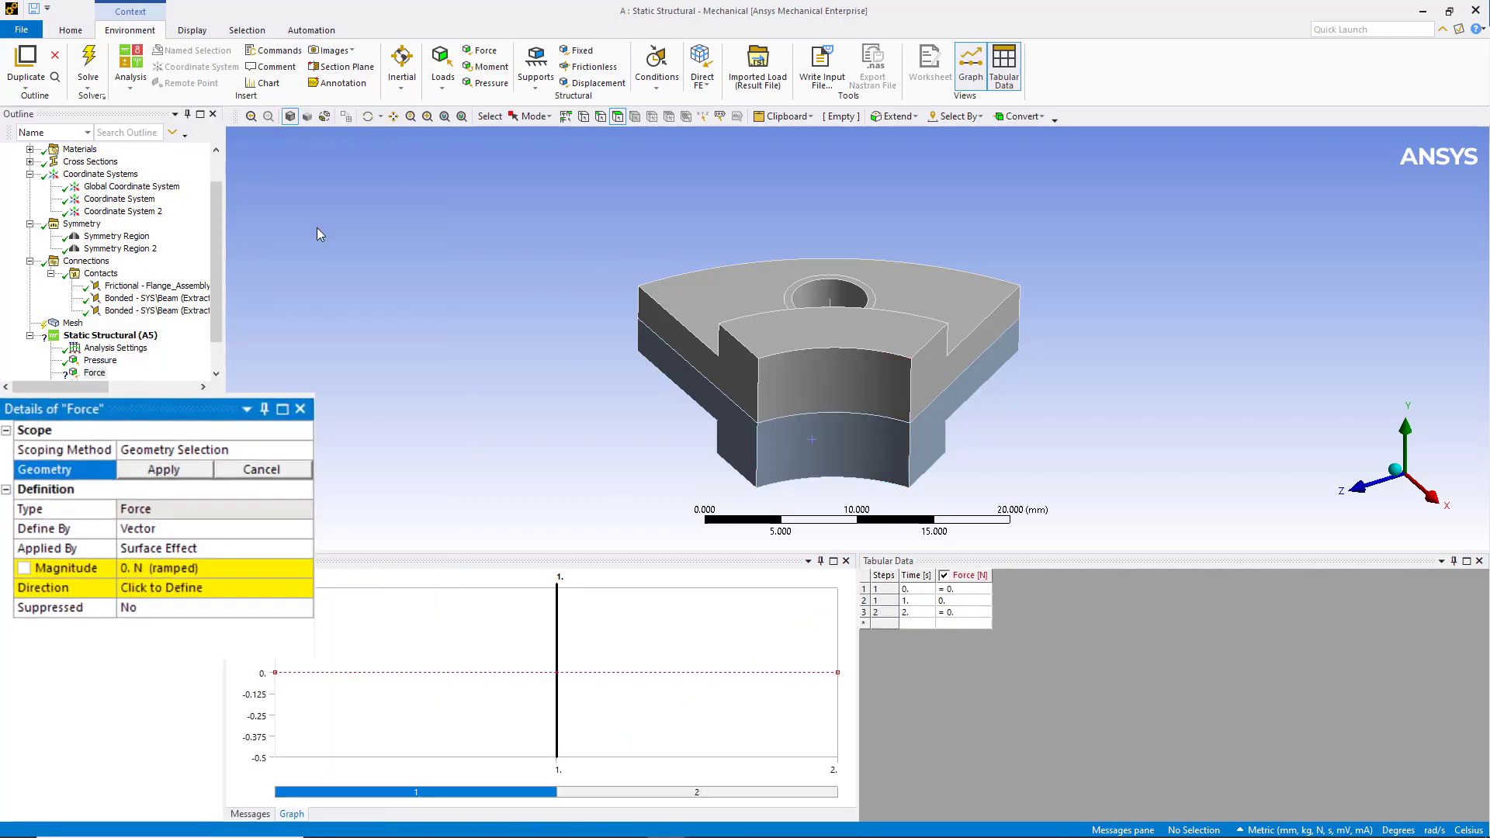
{"action": "left_click", "coordinate": [822, 327]}
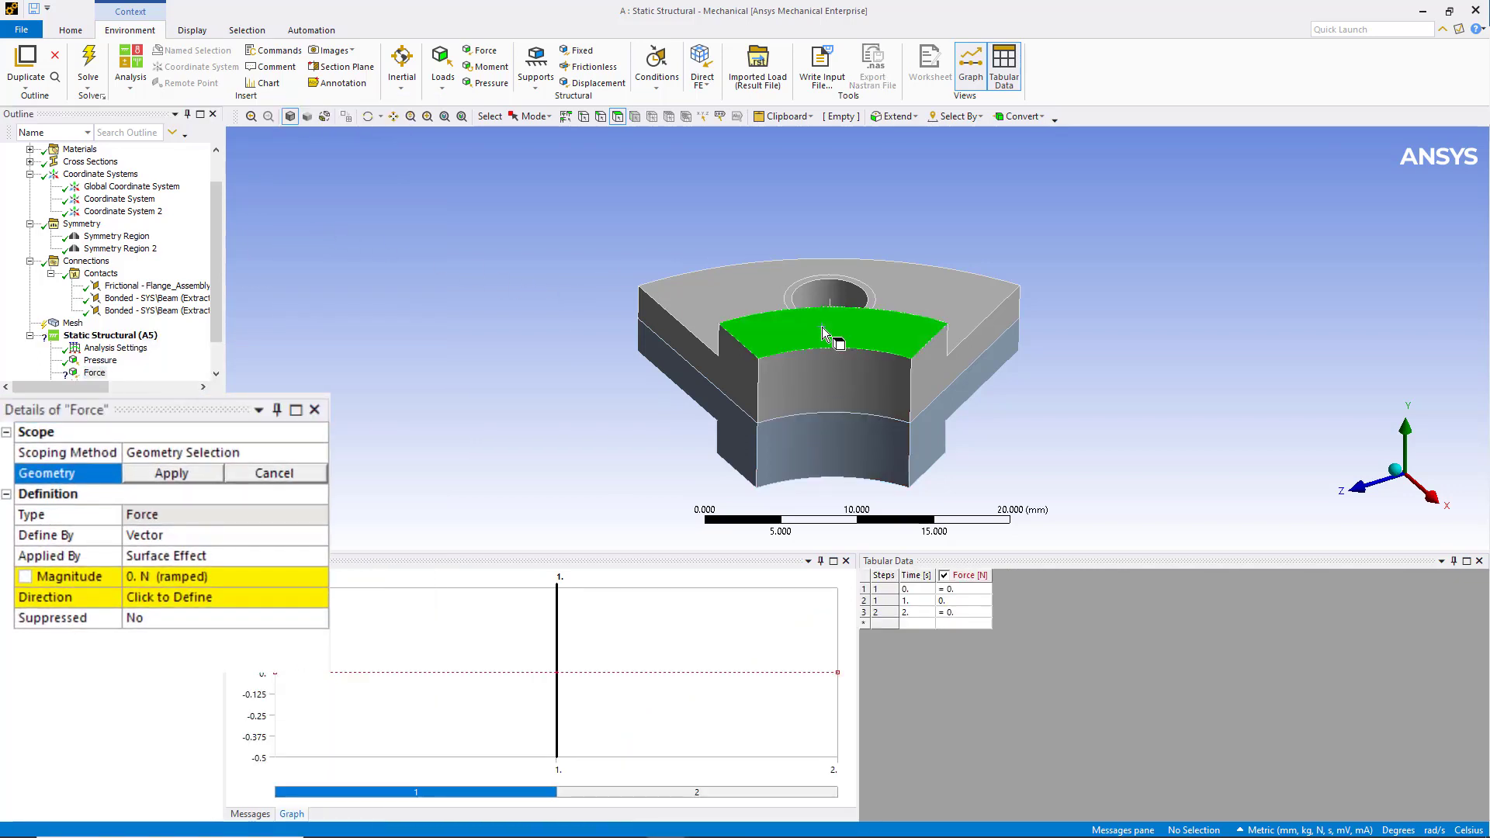
{"action": "left_click", "coordinate": [197, 473]}
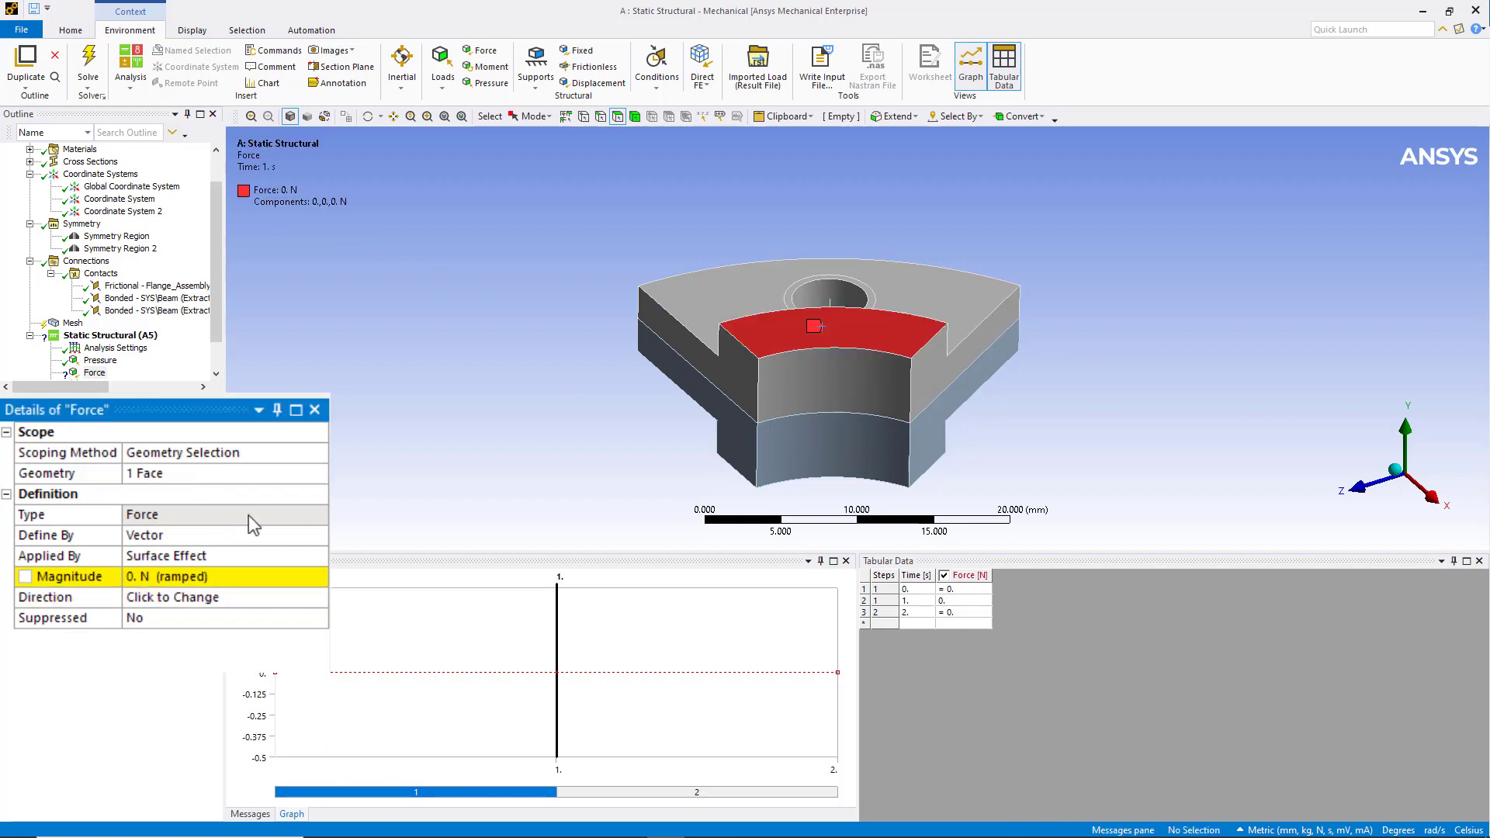
Step: Define the force by components and set its Y component to 500 N at the end of step 2
{"action": "left_click", "coordinate": [313, 537]}
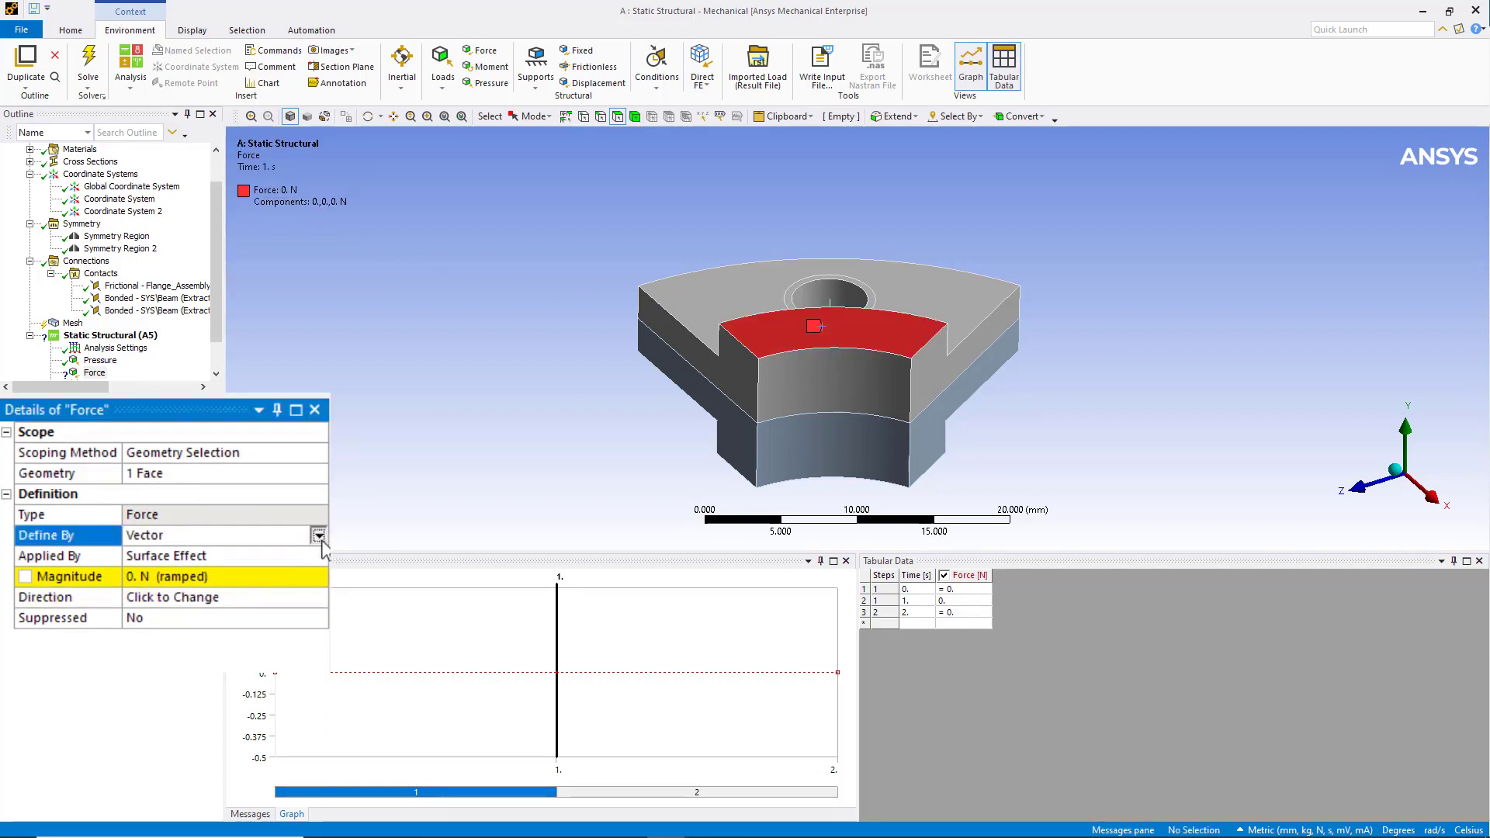
{"action": "left_click", "coordinate": [318, 535]}
{"action": "left_click", "coordinate": [281, 554]}
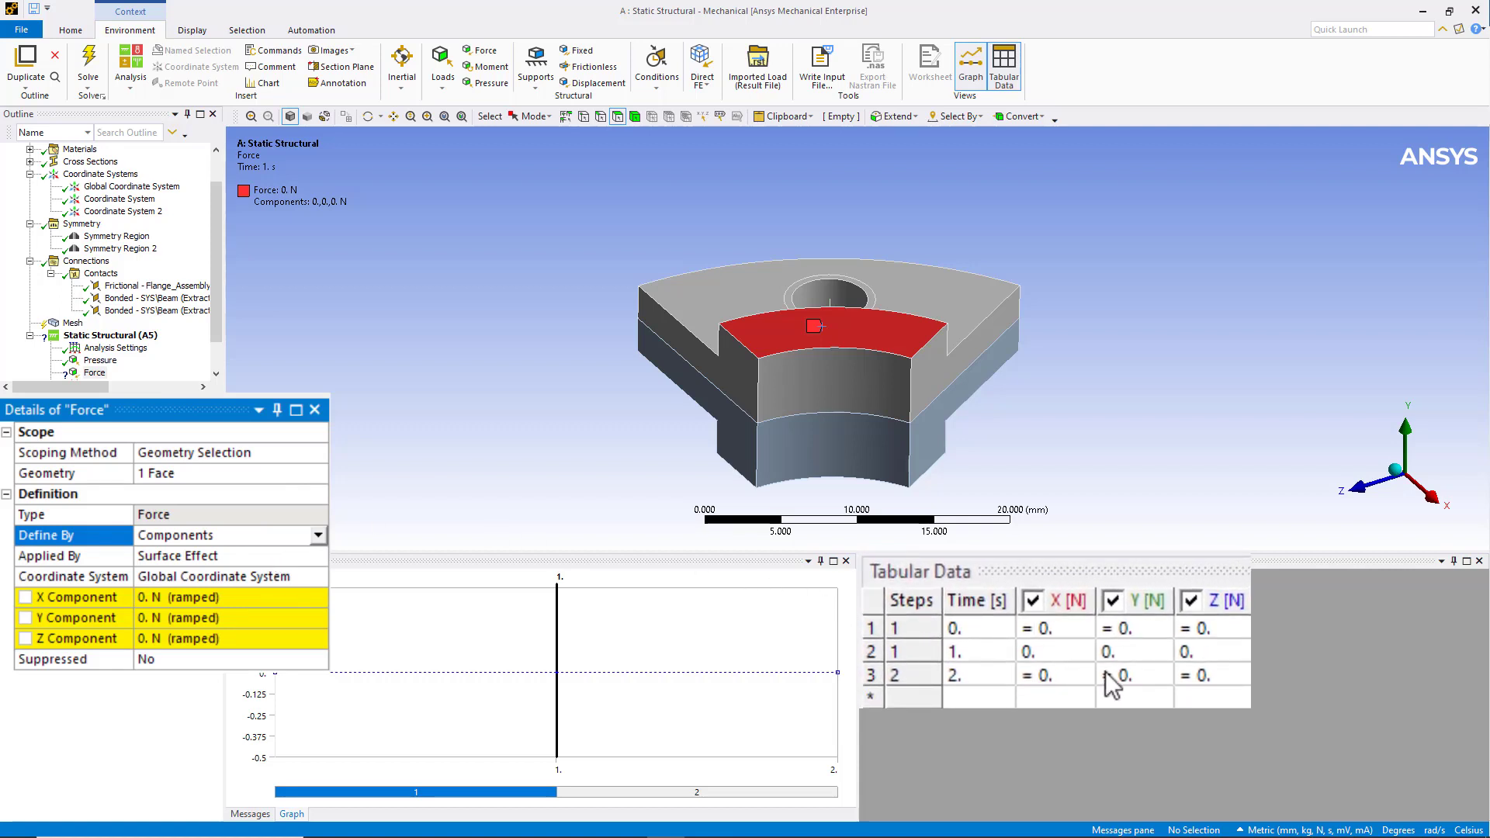
{"action": "left_click", "coordinate": [1134, 674]}
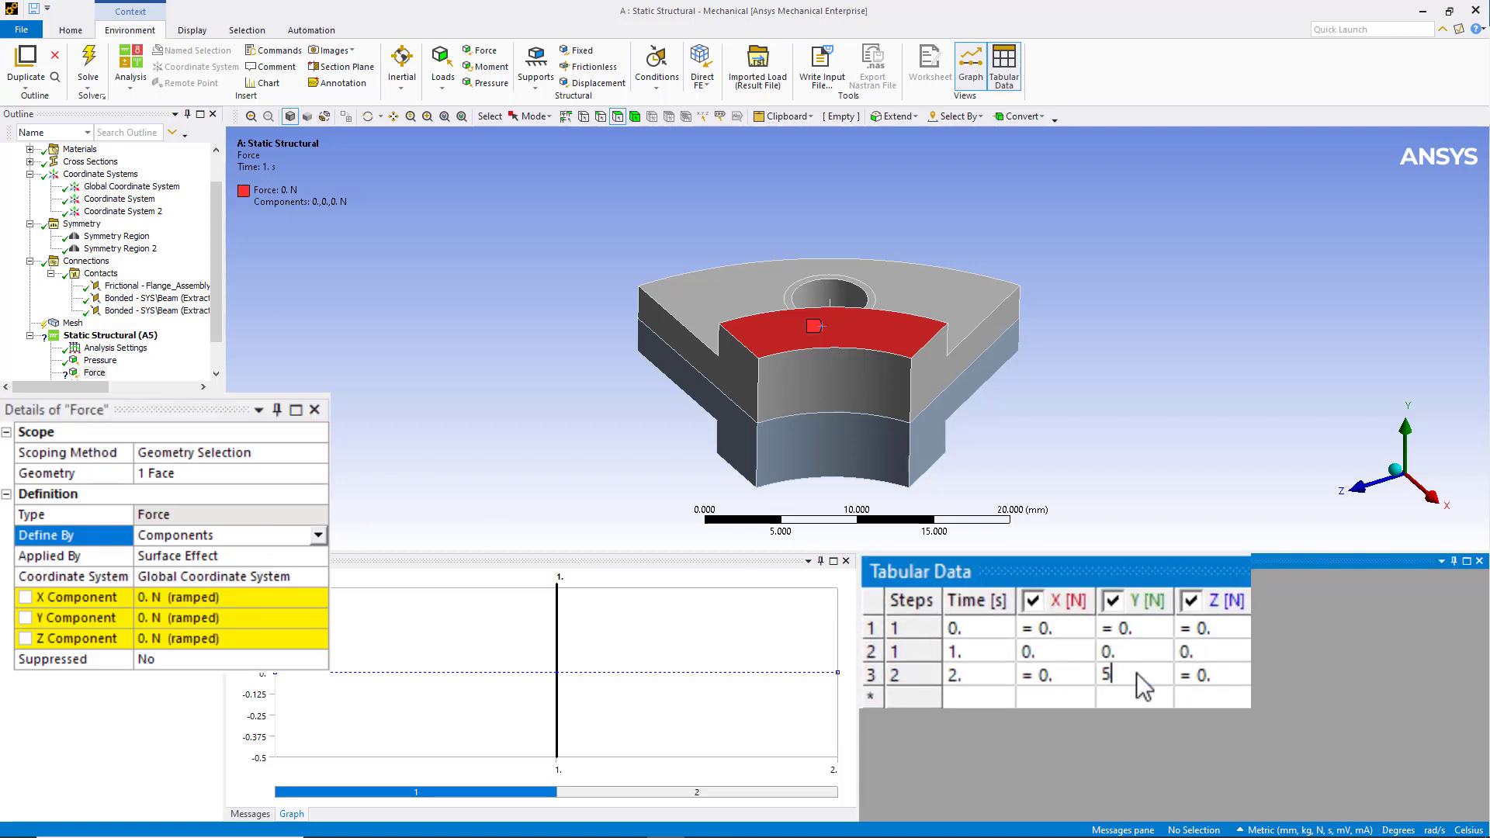
{"action": "key", "text": "Tab"}
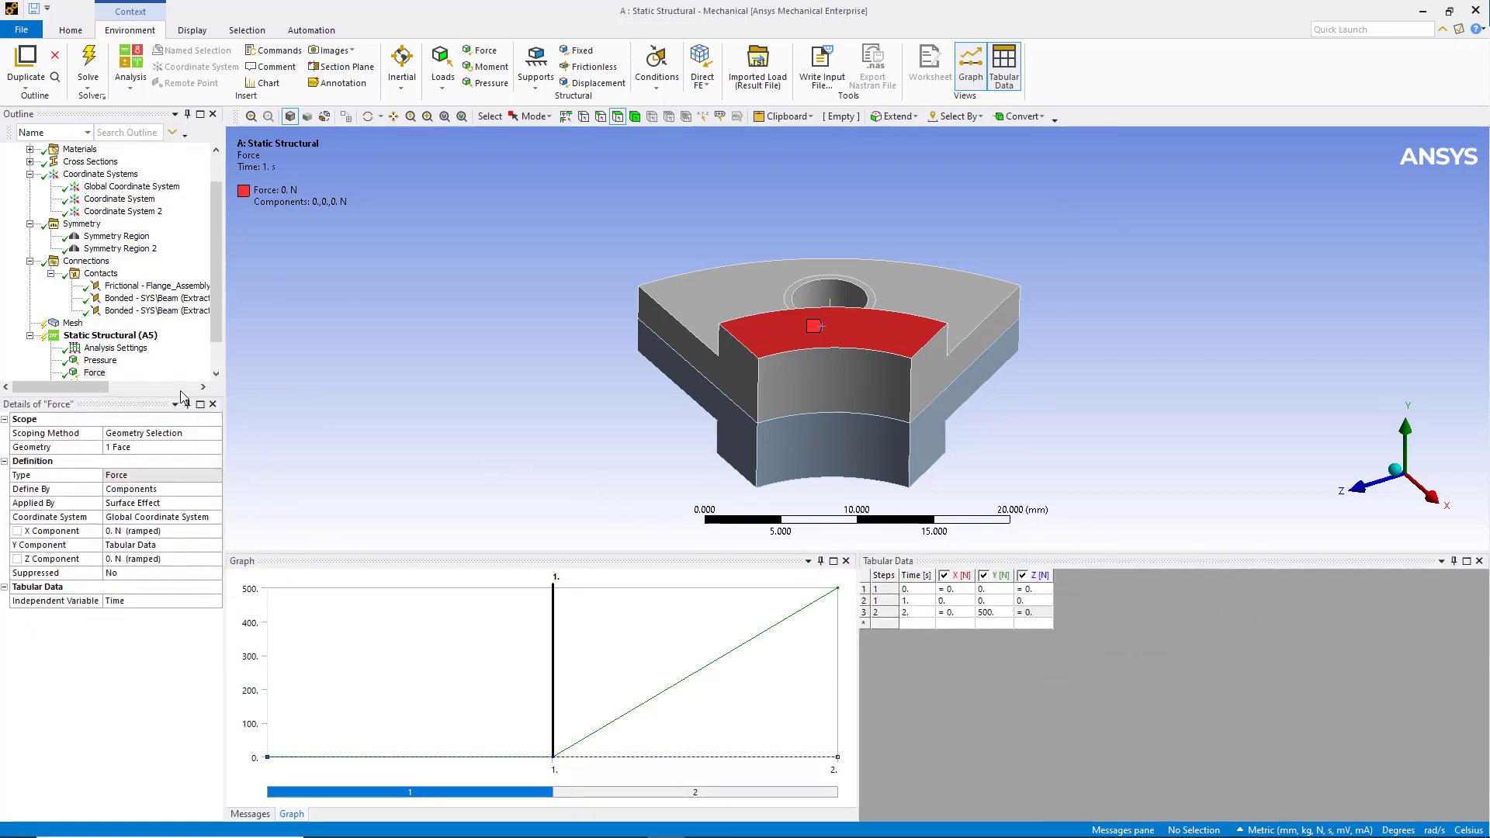
Step: Add a Frictionless Support scoped to the bottom face of the lower flange's inner hub
{"action": "right_click", "coordinate": [126, 339]}
{"action": "mouse_move", "coordinate": [175, 349]}
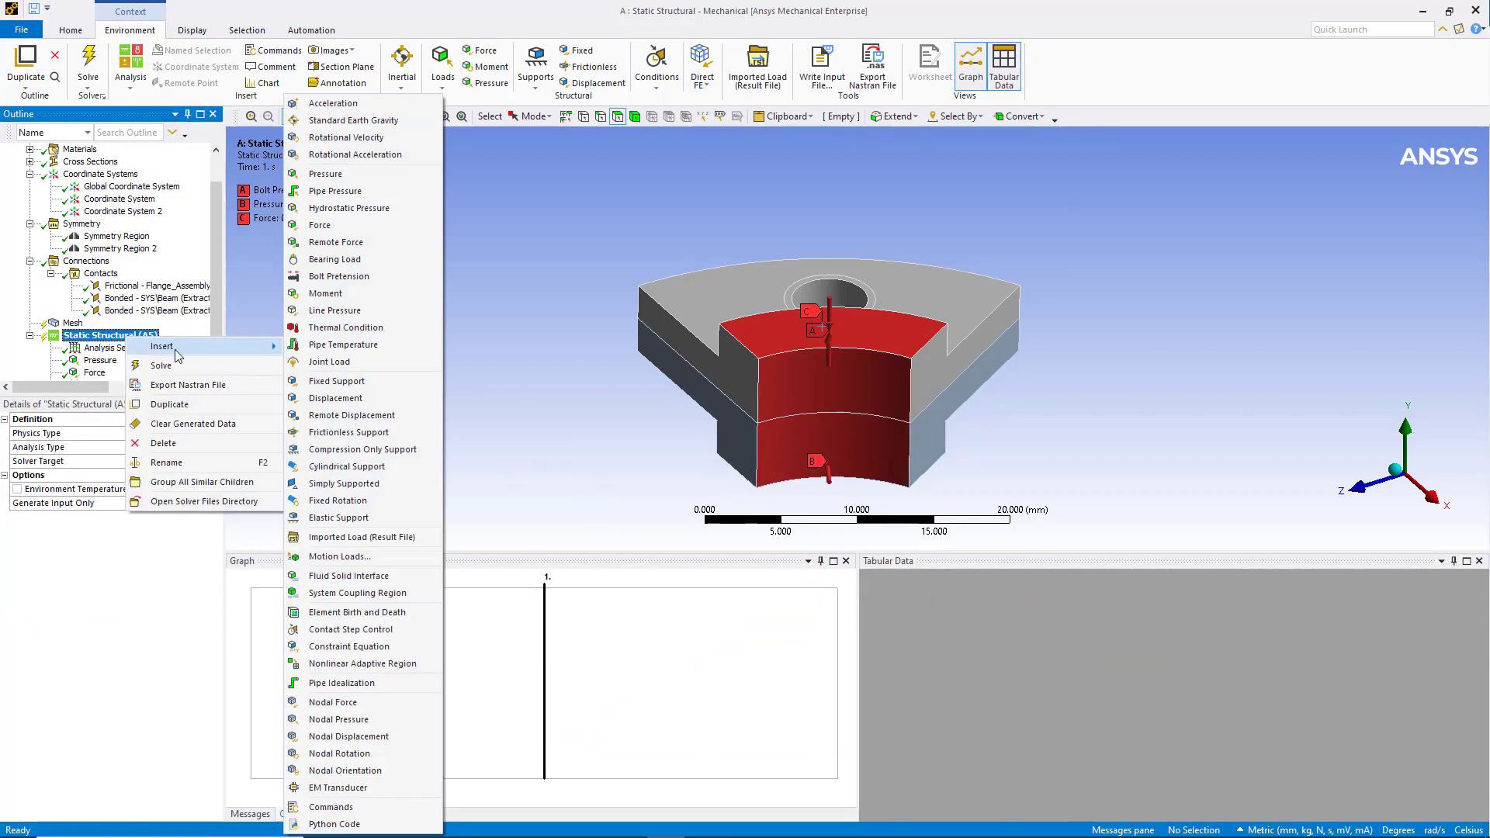
{"action": "left_click", "coordinate": [342, 432]}
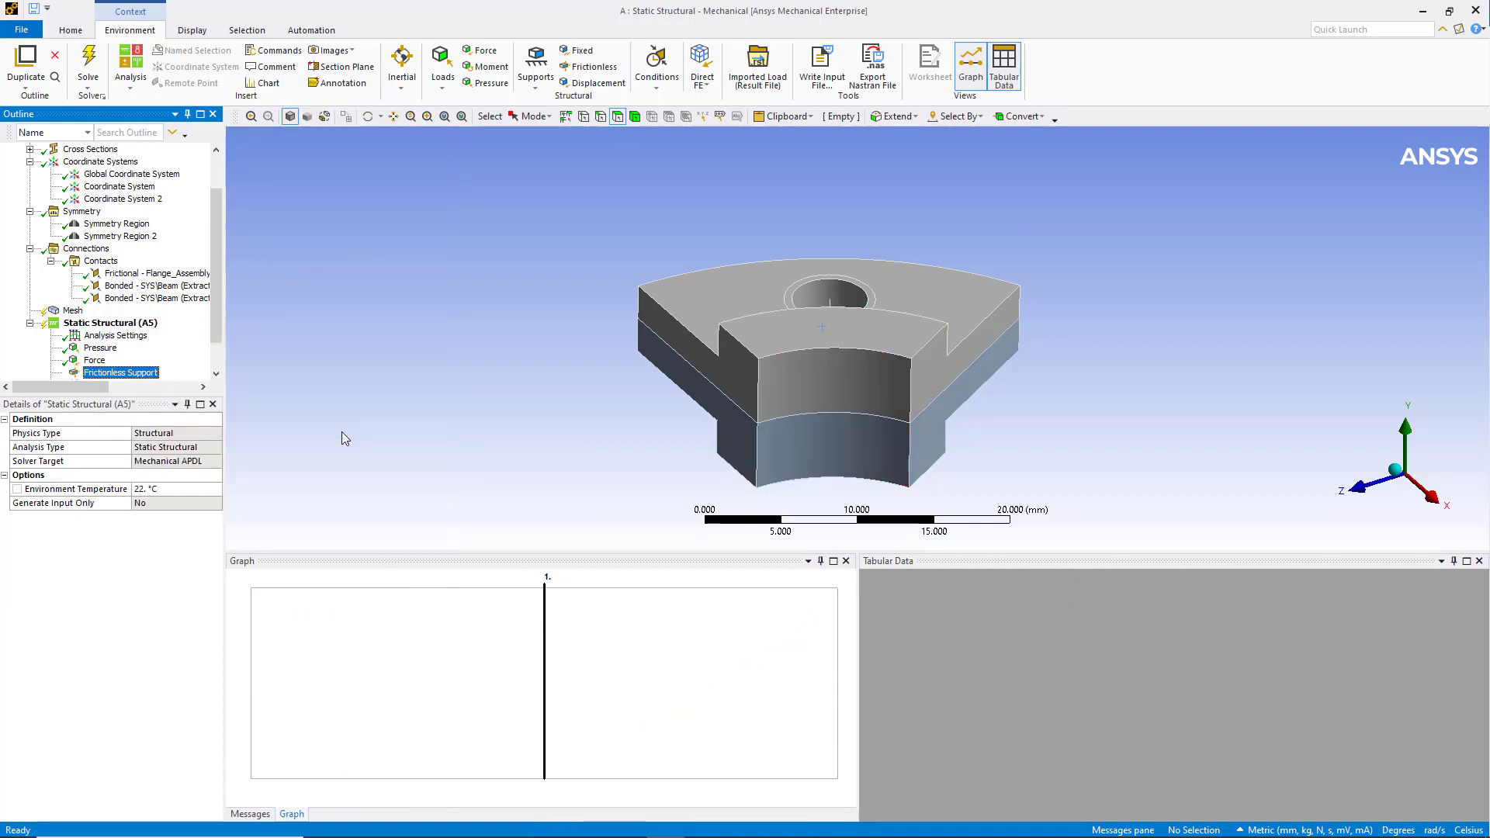
{"action": "middle_click_drag", "start_coordinate": [515, 426], "coordinate": [504, 353]}
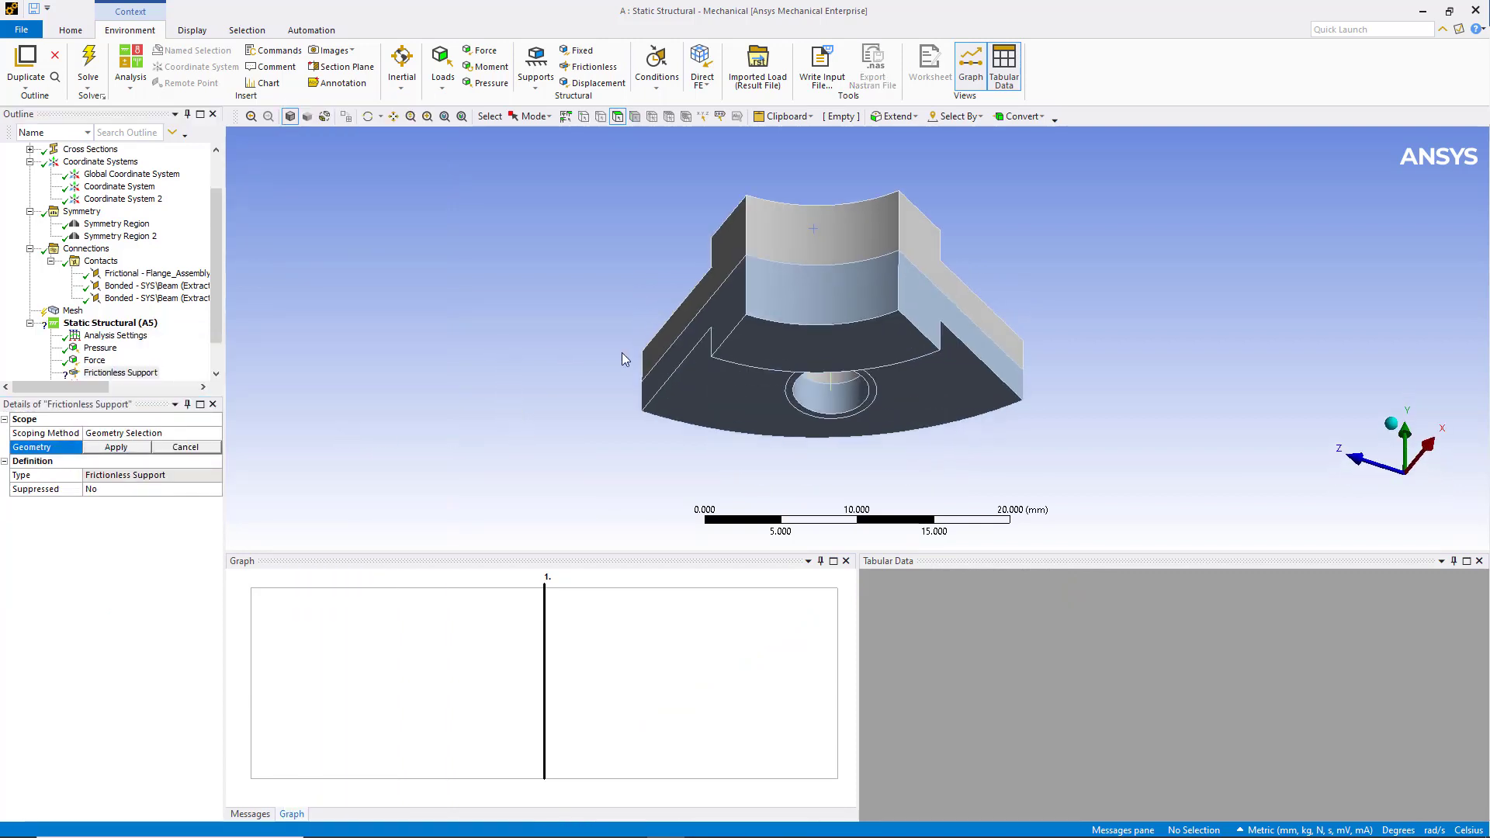
{"action": "left_click", "coordinate": [776, 354]}
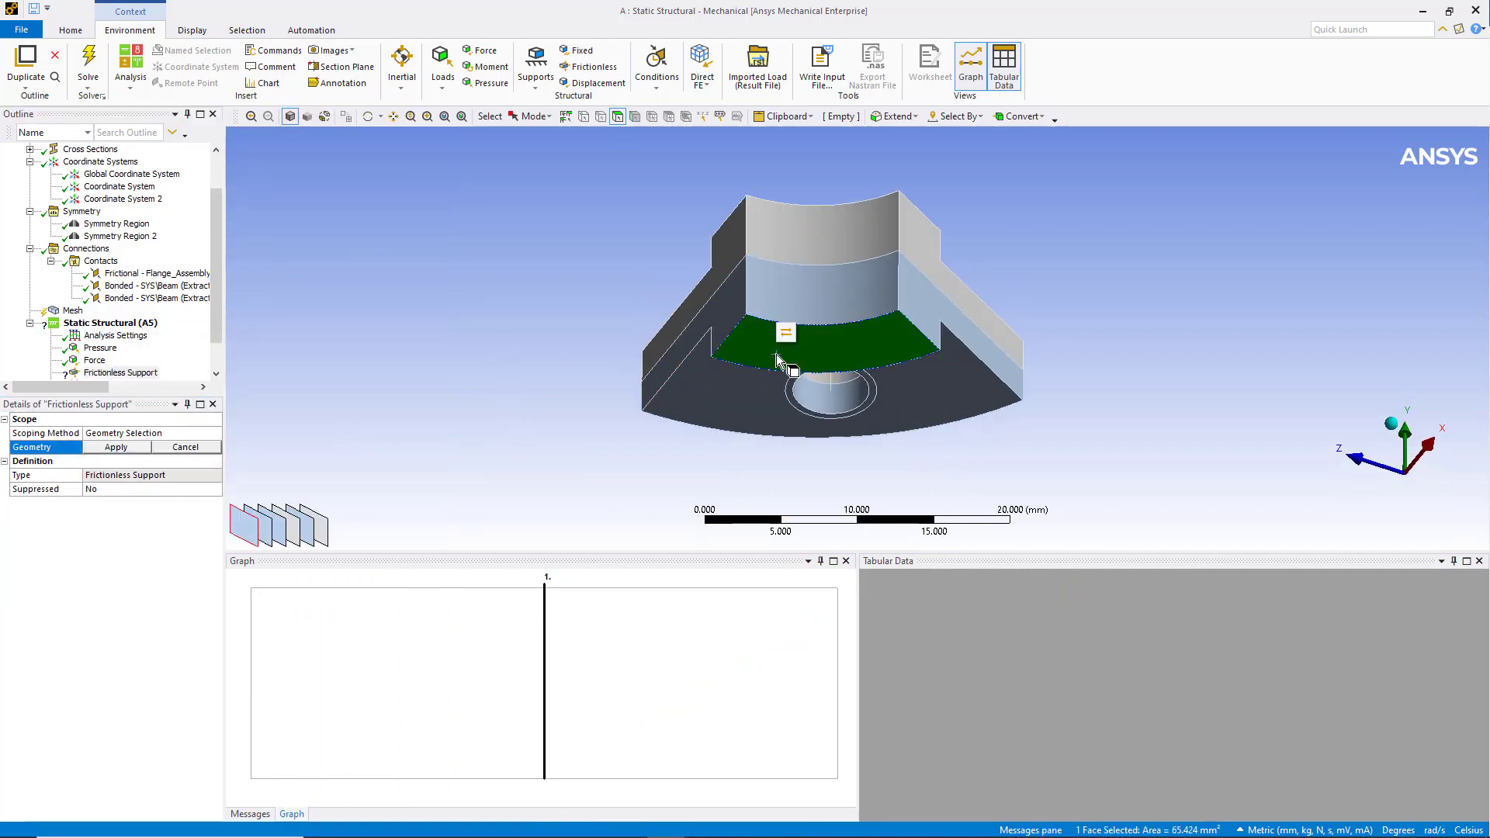
{"action": "left_click", "coordinate": [115, 448]}
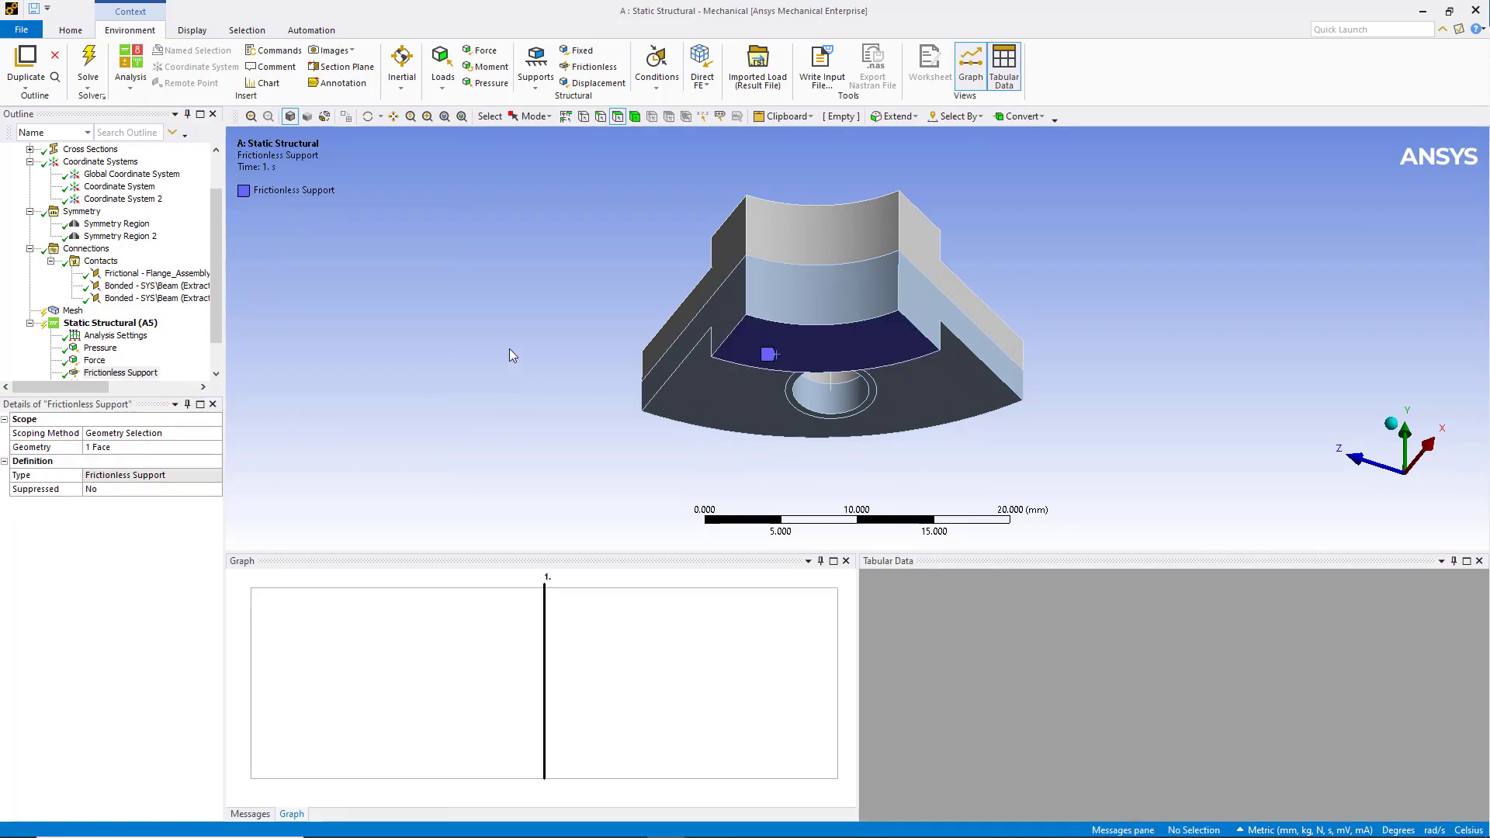
Step: Insert a Total Deformation result under the Solution of the static structural analysis
{"action": "middle_click_drag", "start_coordinate": [509, 355], "coordinate": [517, 442]}
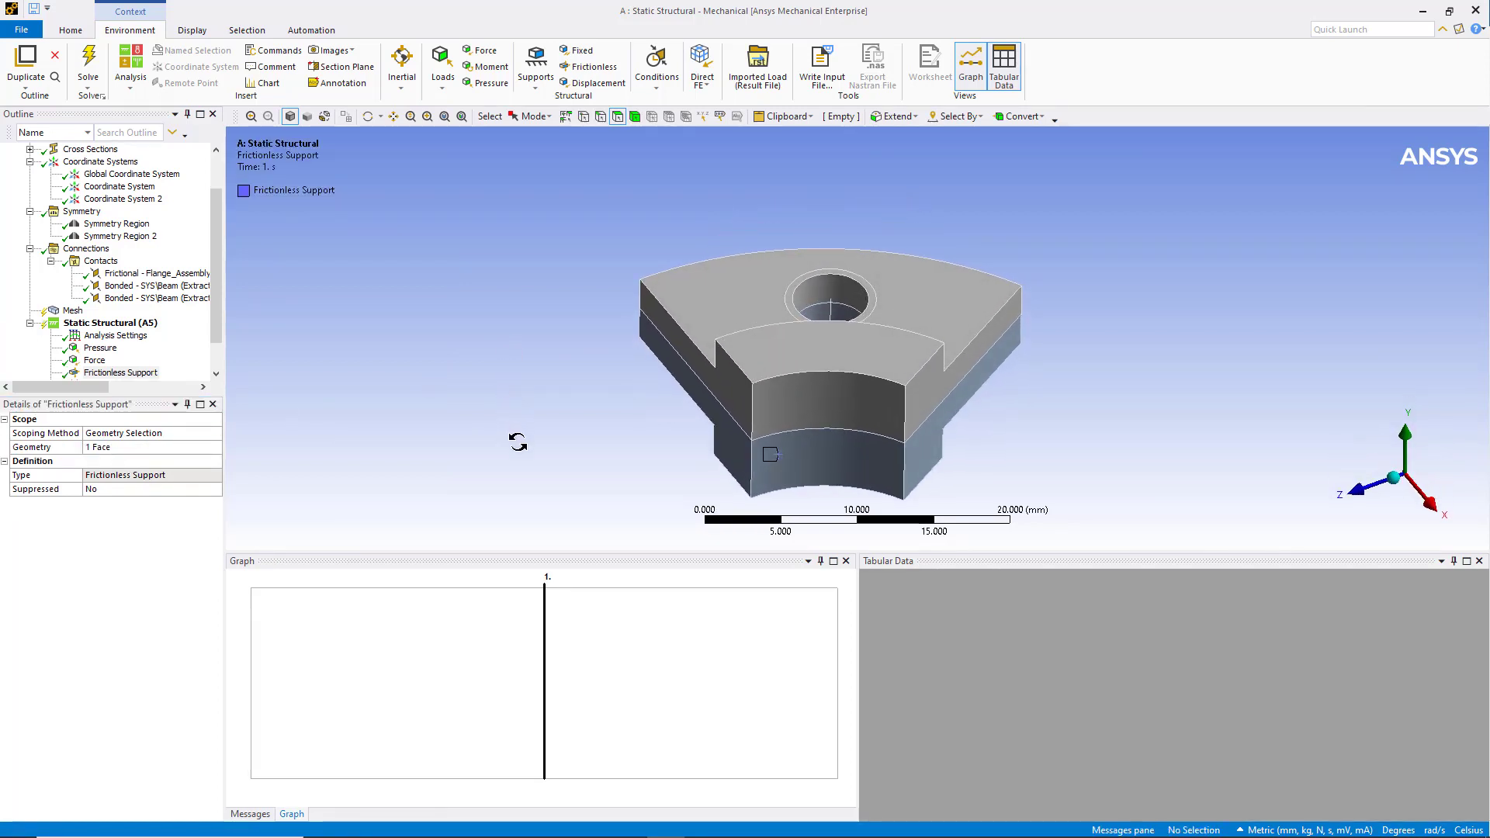
{"action": "left_click_drag", "start_coordinate": [216, 315], "coordinate": [216, 338]}
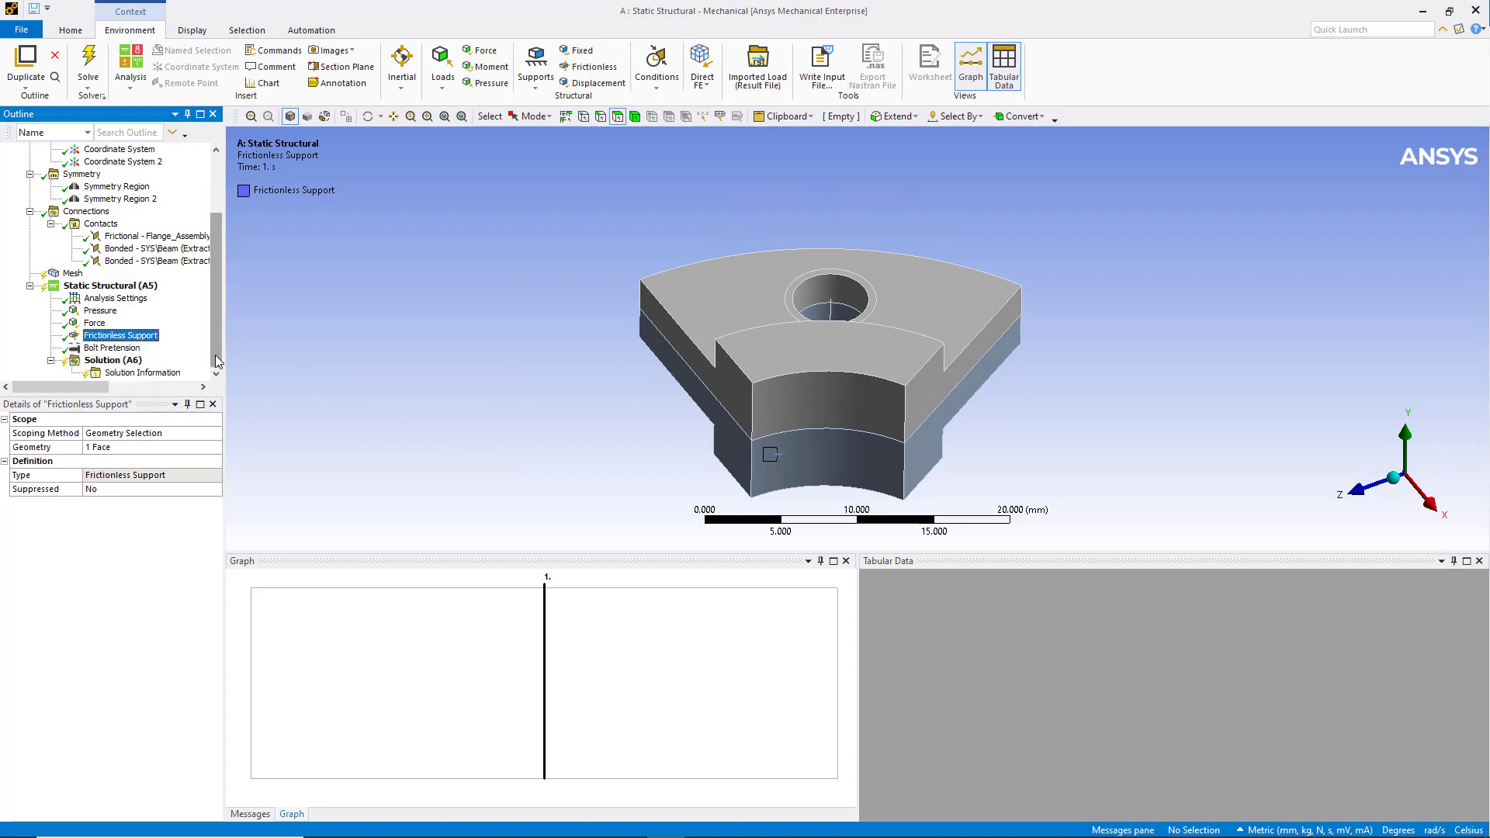
{"action": "right_click", "coordinate": [130, 361]}
{"action": "mouse_move", "coordinate": [170, 372]}
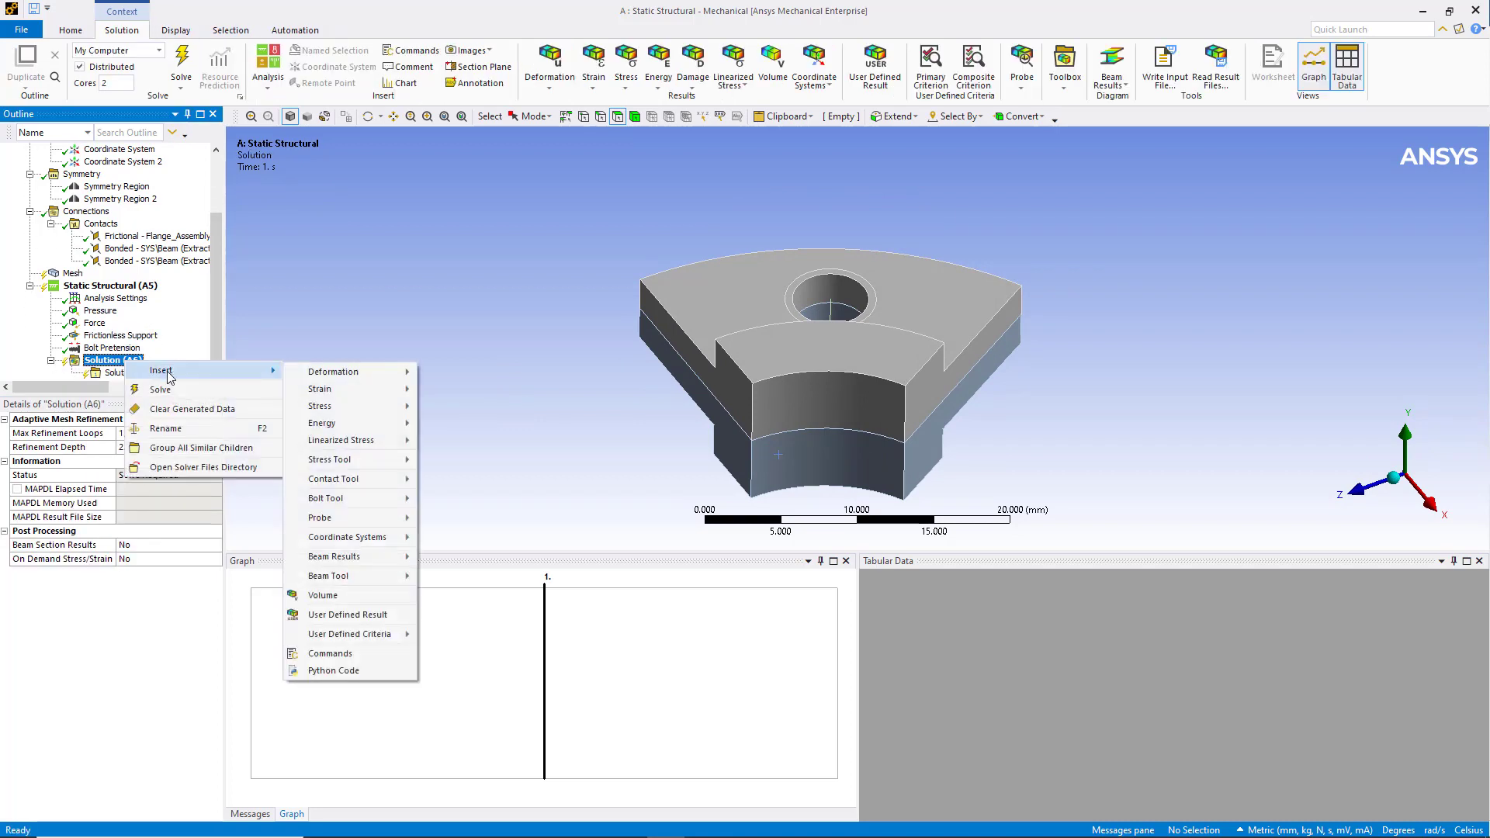
{"action": "mouse_move", "coordinate": [392, 375]}
{"action": "left_click", "coordinate": [458, 377]}
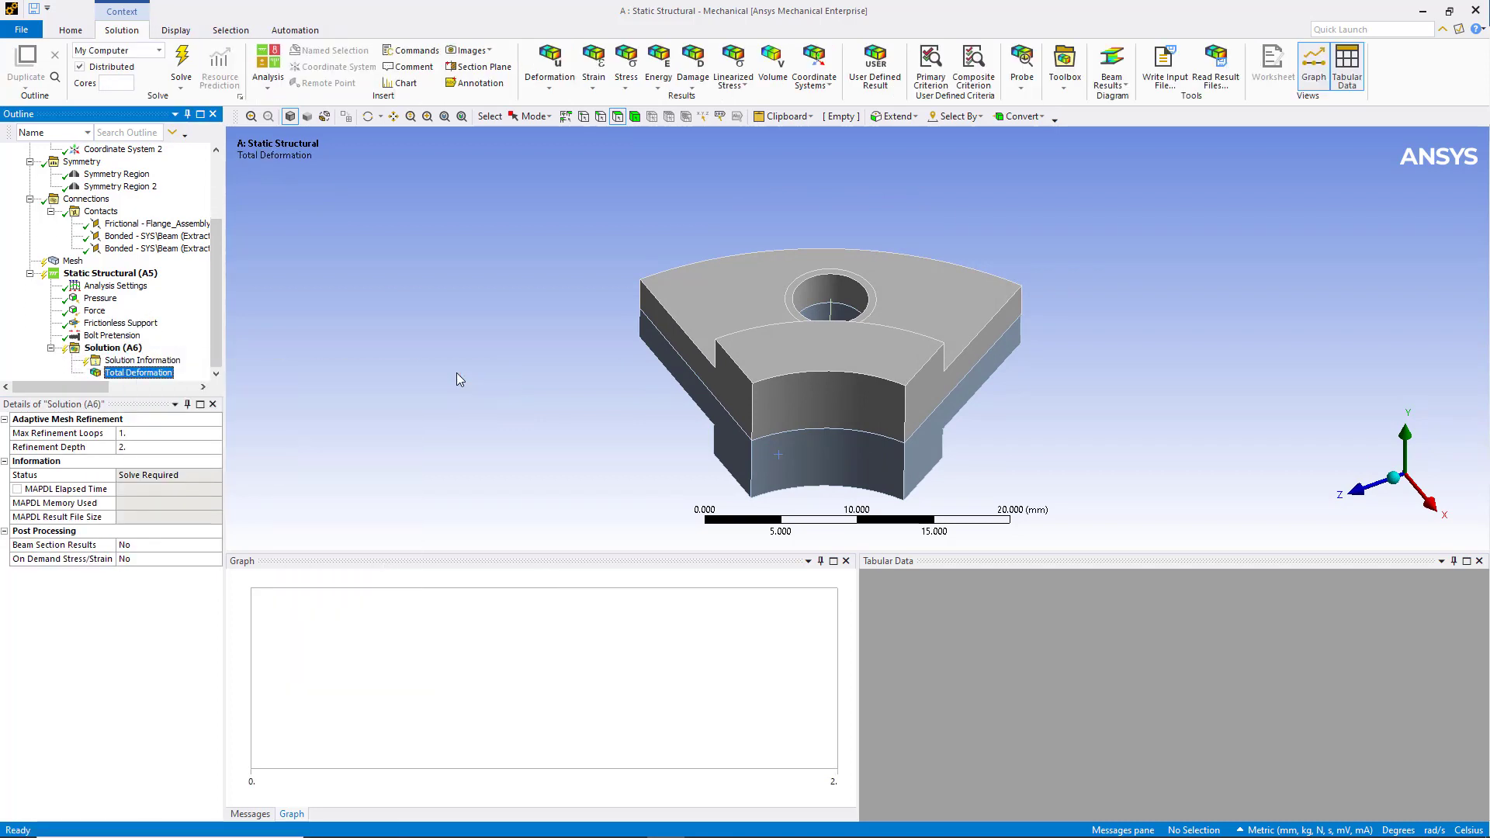
Step: Insert an Equivalent (von-Mises) Stress result under the Solution
{"action": "right_click", "coordinate": [108, 348]}
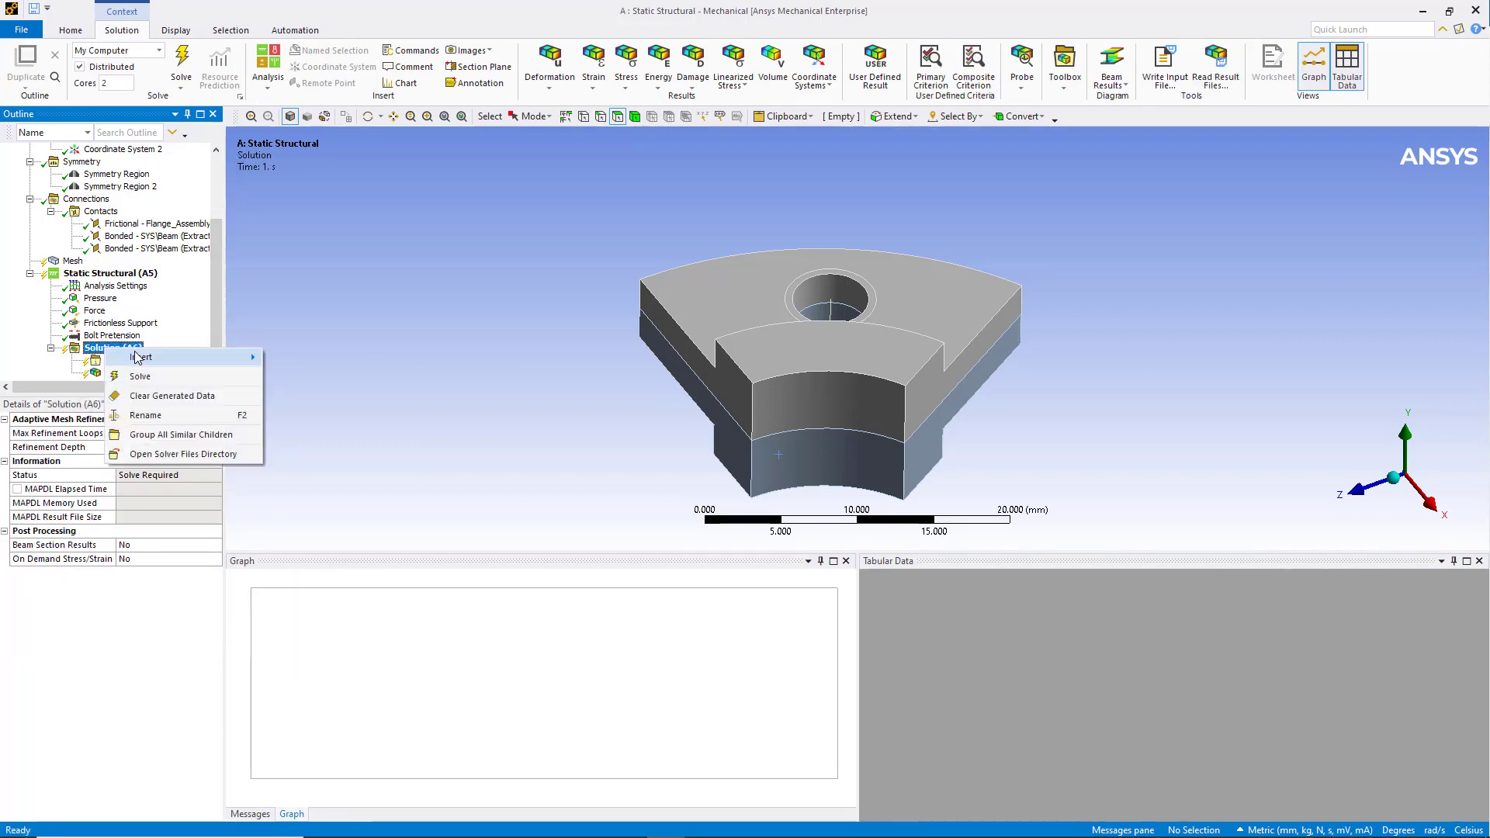
{"action": "mouse_move", "coordinate": [252, 359]}
{"action": "mouse_move", "coordinate": [349, 392]}
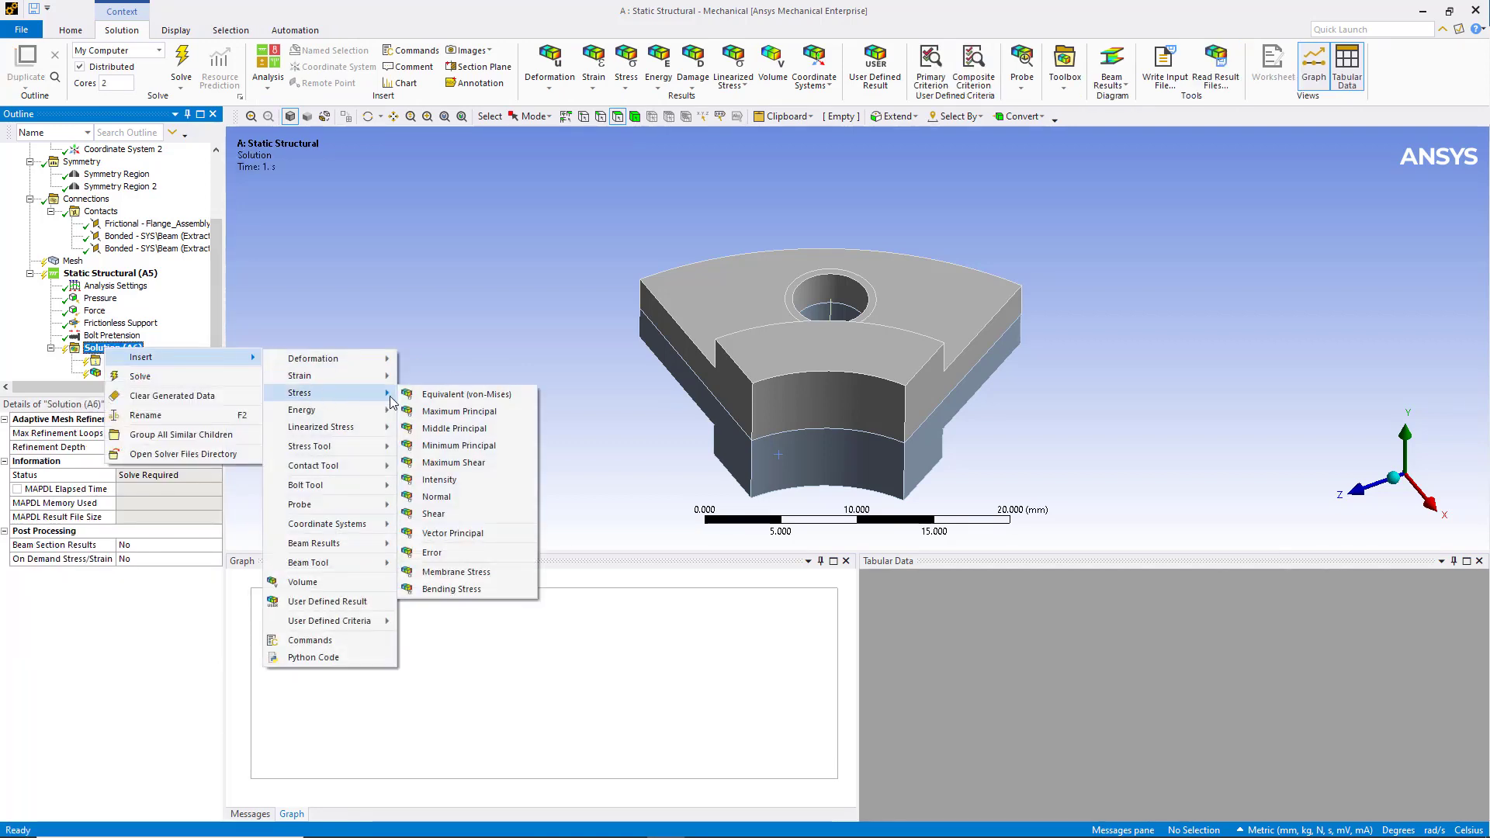
{"action": "left_click", "coordinate": [438, 390]}
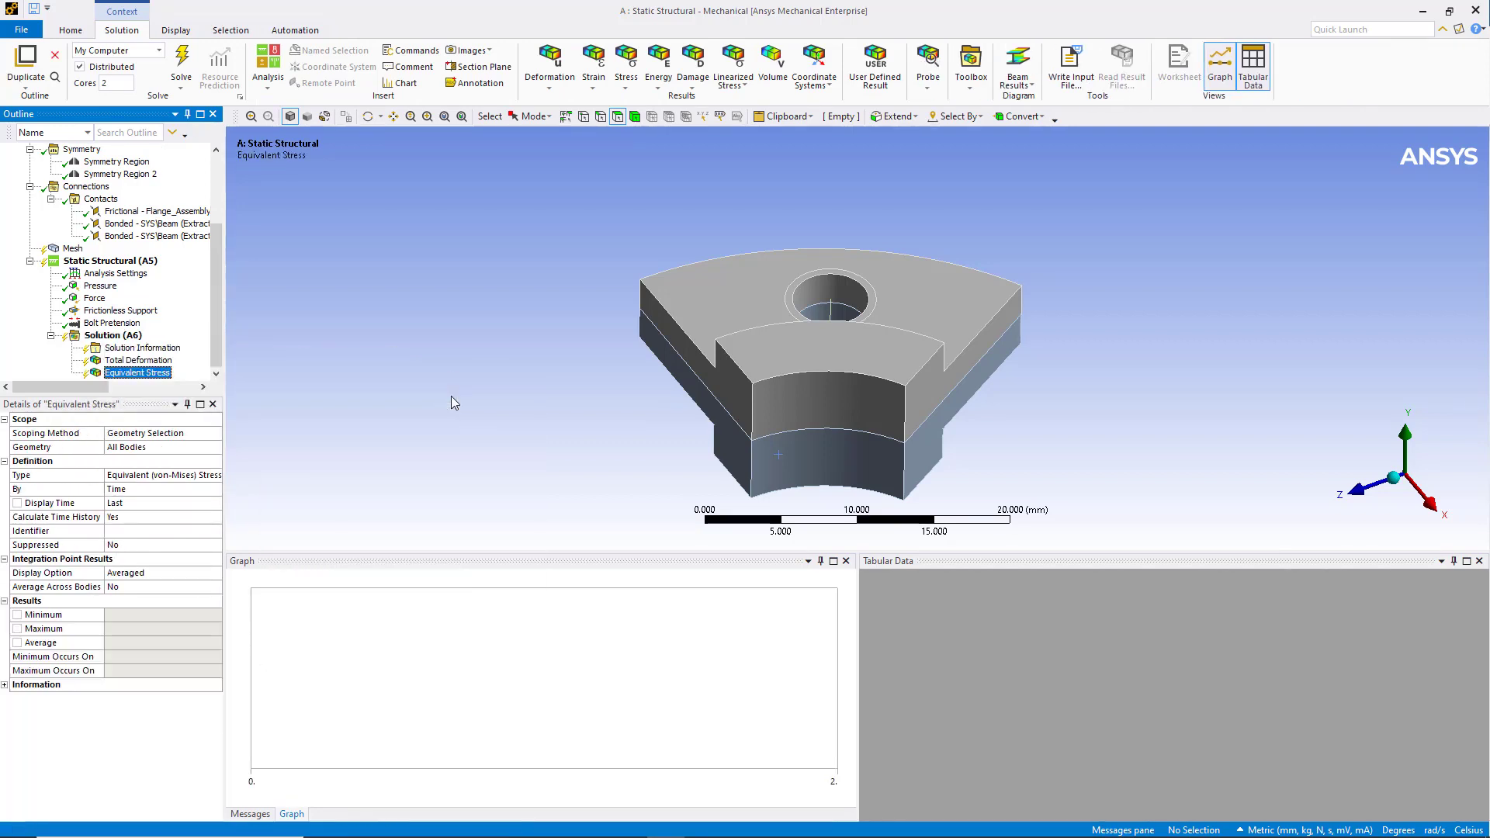
Step: Solve the Static Structural analysis
{"action": "left_click", "coordinate": [107, 262]}
{"action": "right_click", "coordinate": [107, 264]}
{"action": "left_click", "coordinate": [148, 290]}
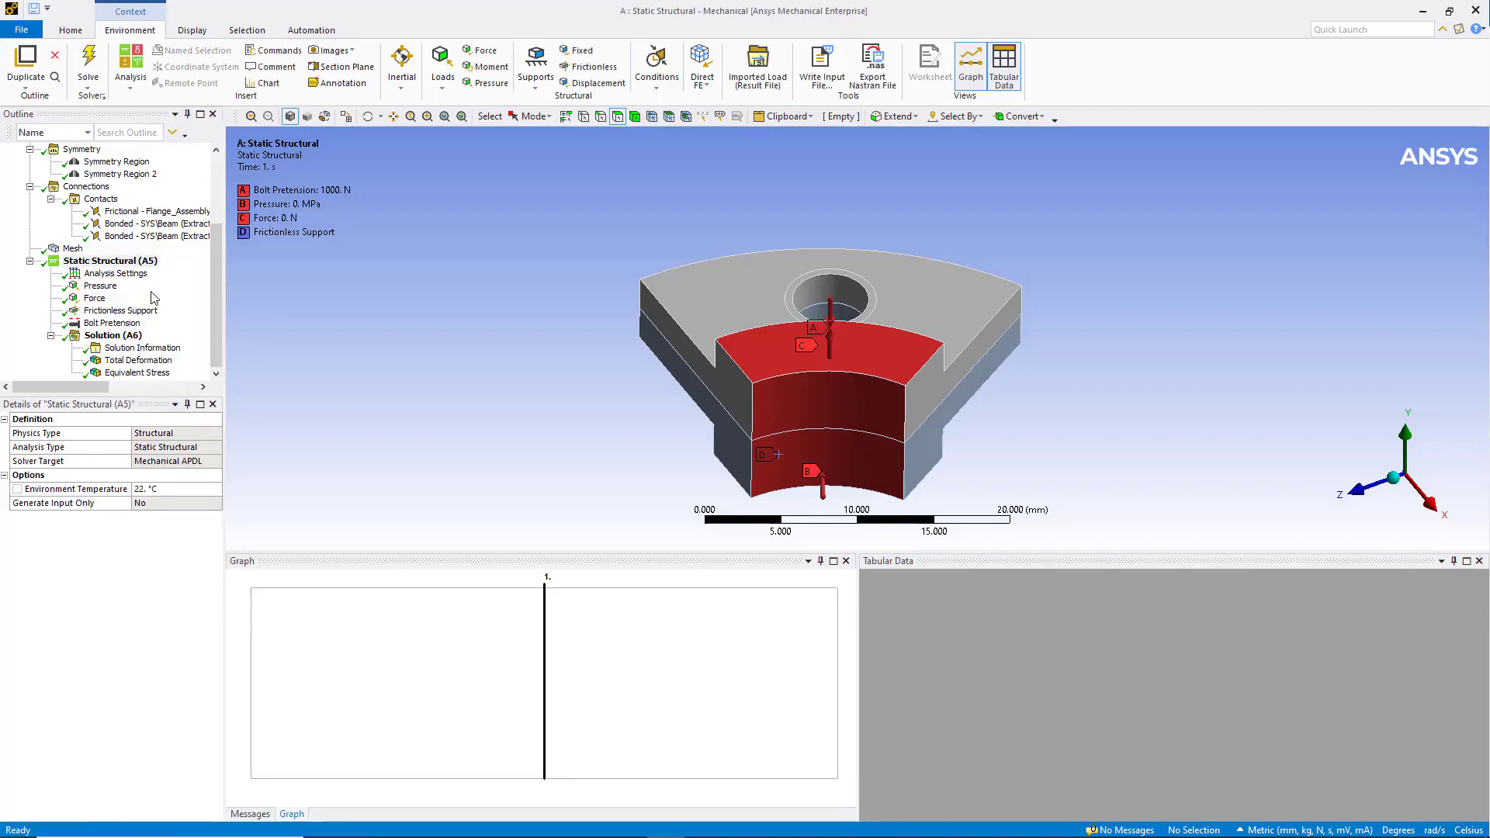
Step: Animate the total deformation of the flange sector and examine its equivalent stress result
{"action": "left_click", "coordinate": [139, 360]}
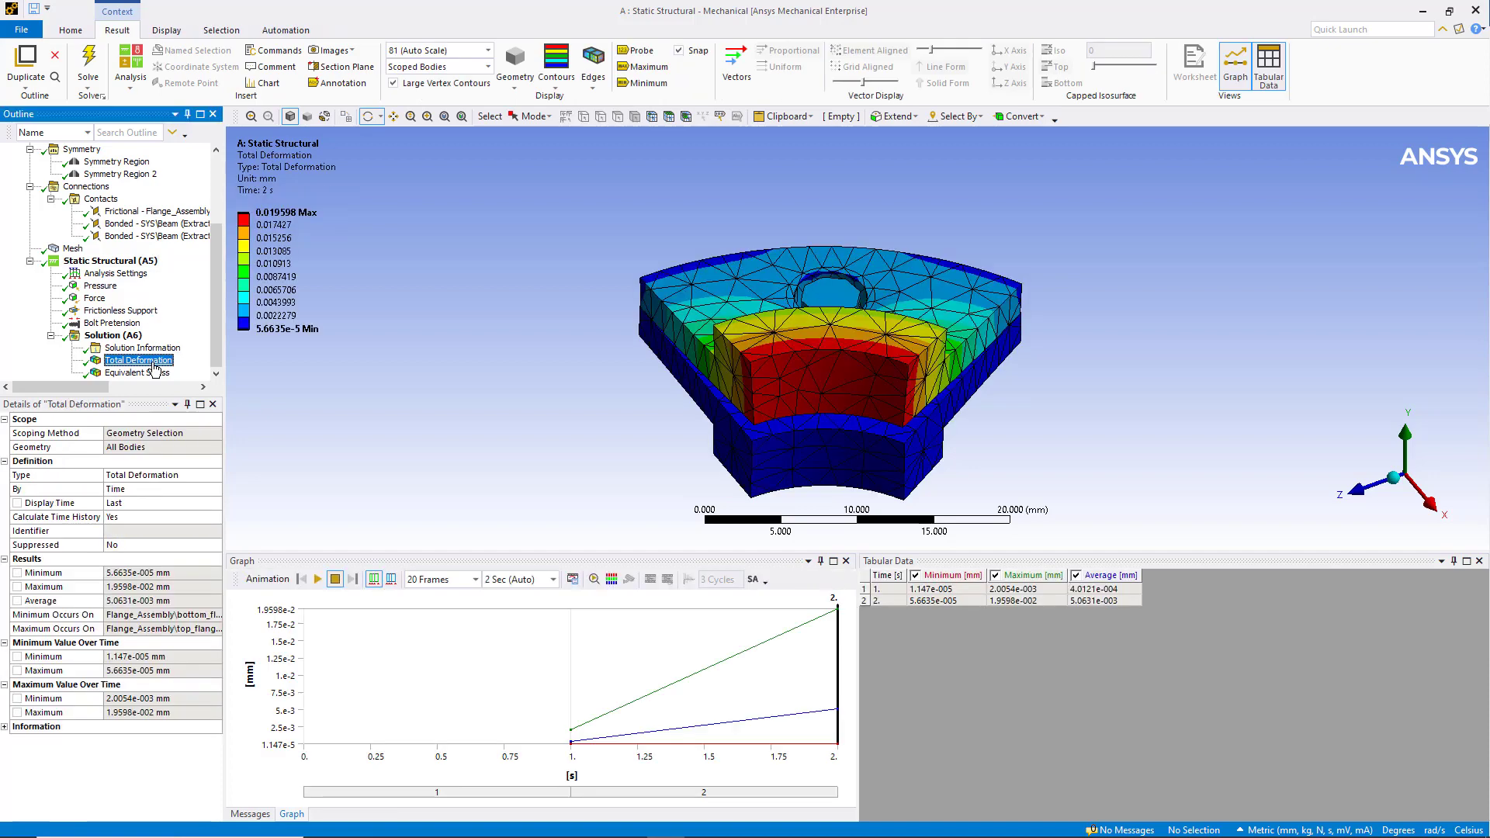
{"action": "left_click", "coordinate": [319, 579]}
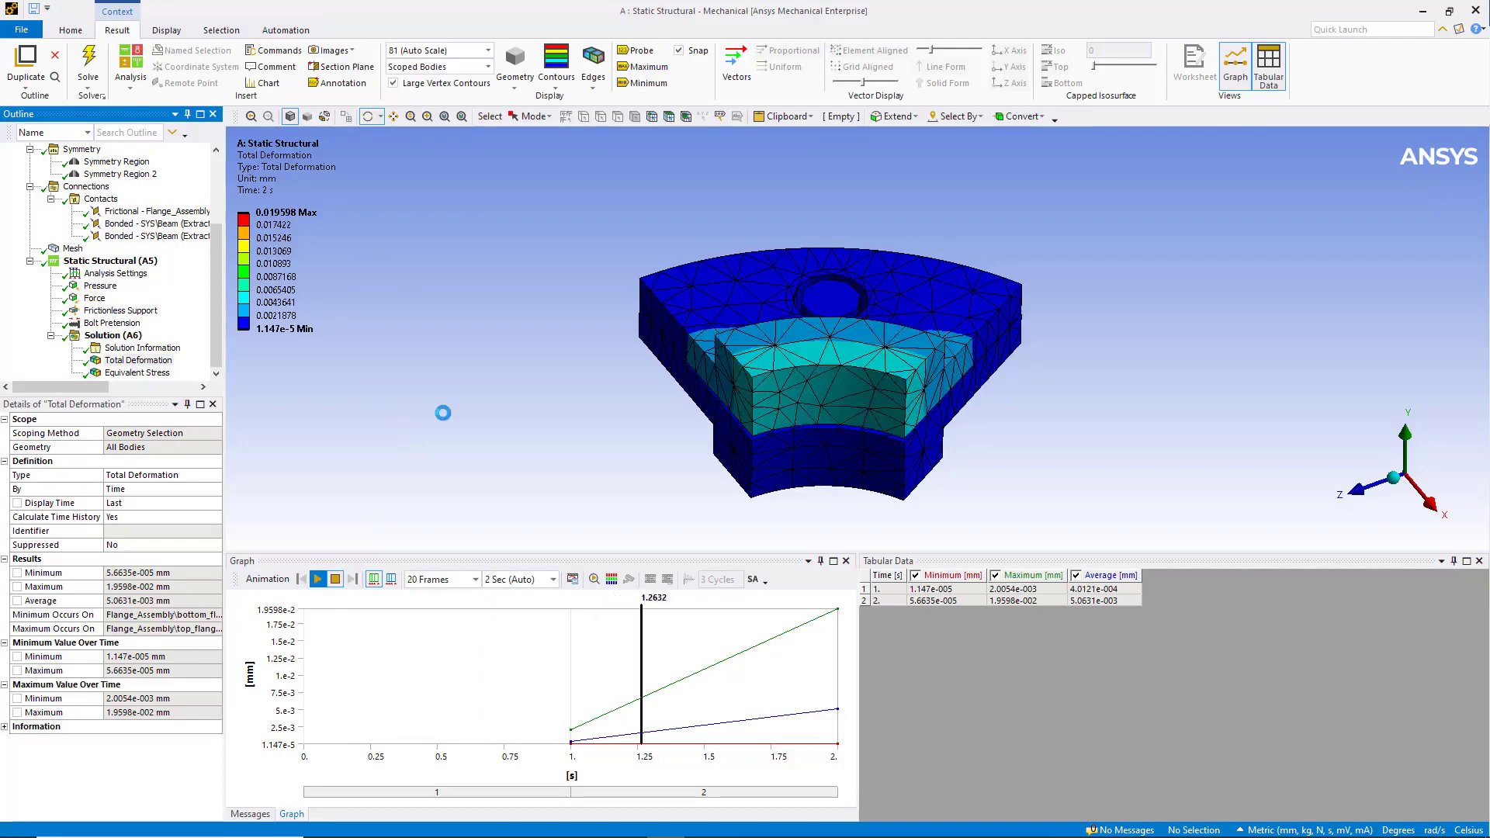
{"action": "left_click_drag", "start_coordinate": [572, 395], "coordinate": [528, 420]}
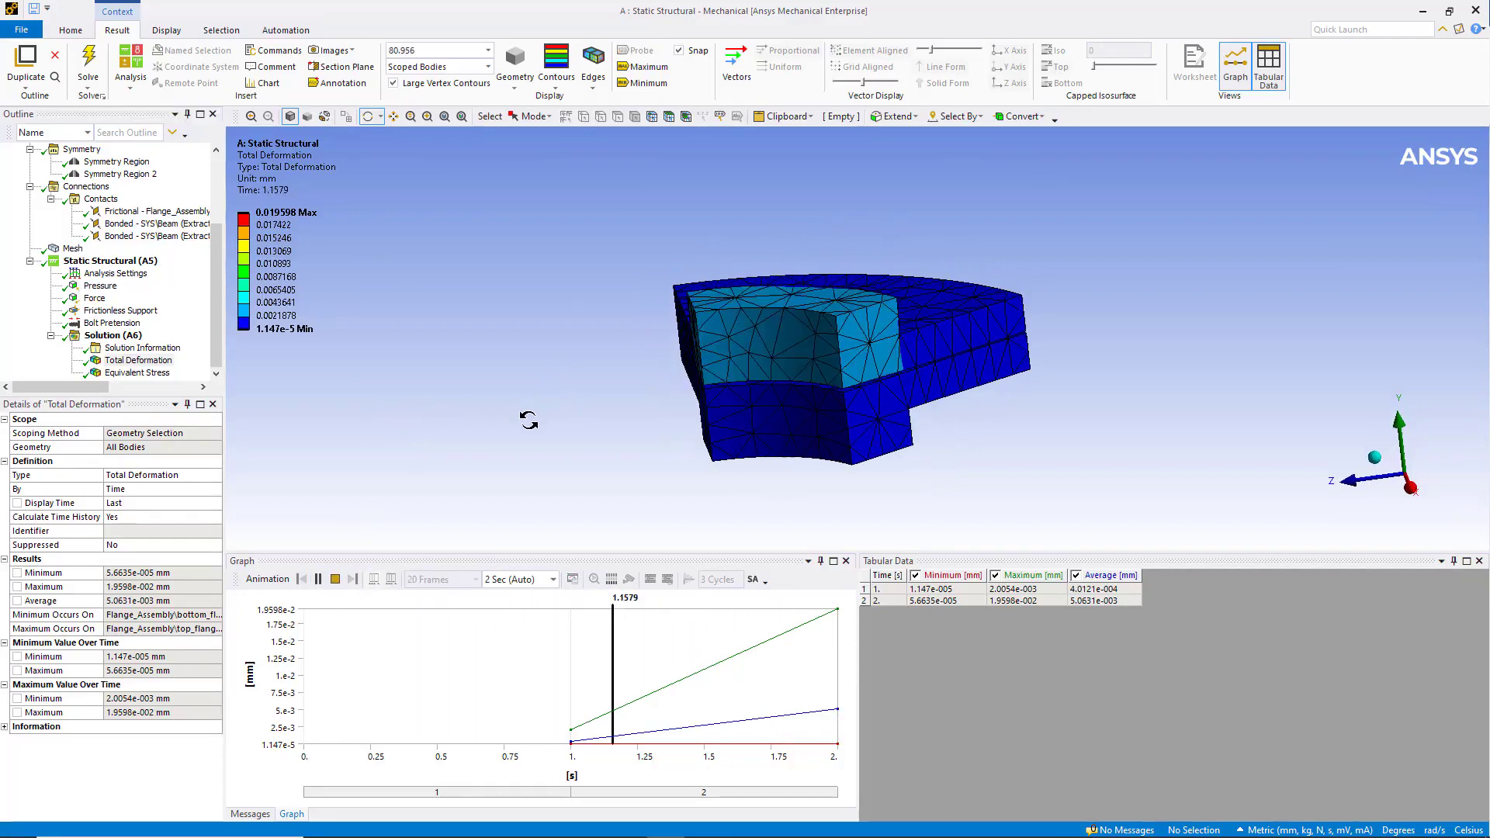
{"action": "left_click", "coordinate": [155, 374]}
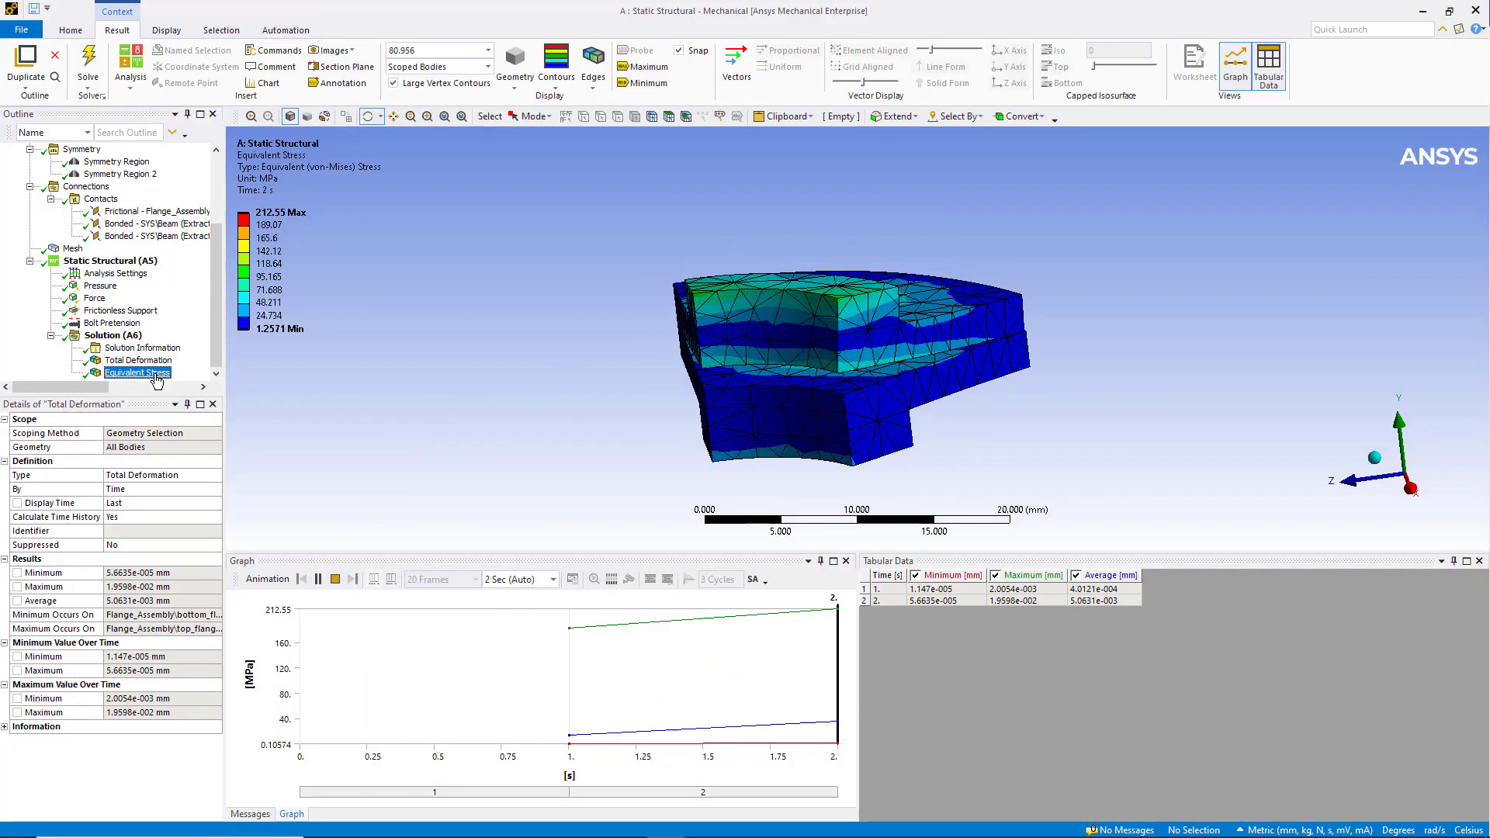
{"action": "left_click_drag", "start_coordinate": [433, 399], "coordinate": [450, 466]}
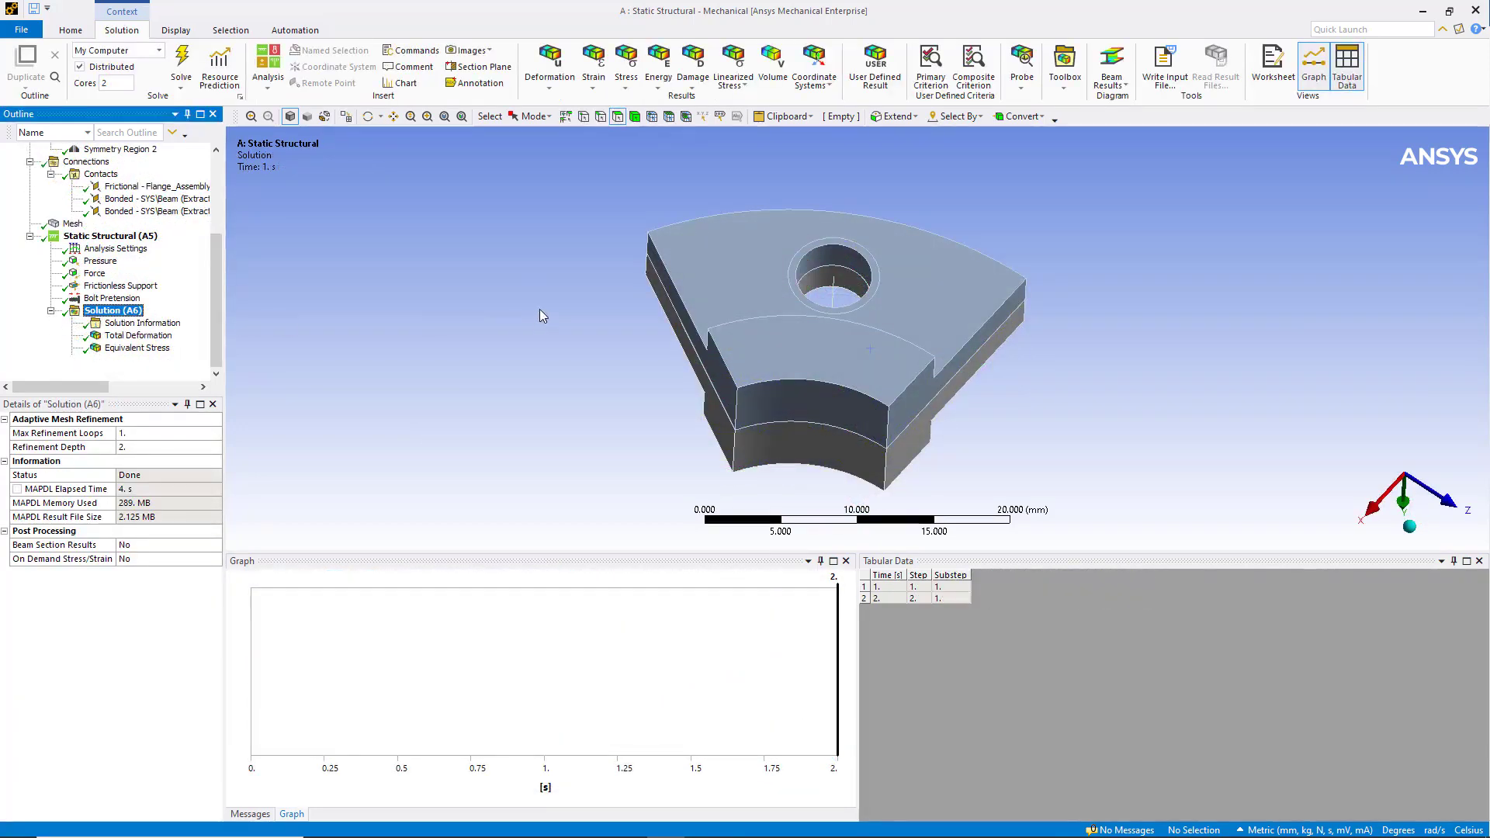
{"action": "left_click_drag", "start_coordinate": [539, 309], "coordinate": [541, 408]}
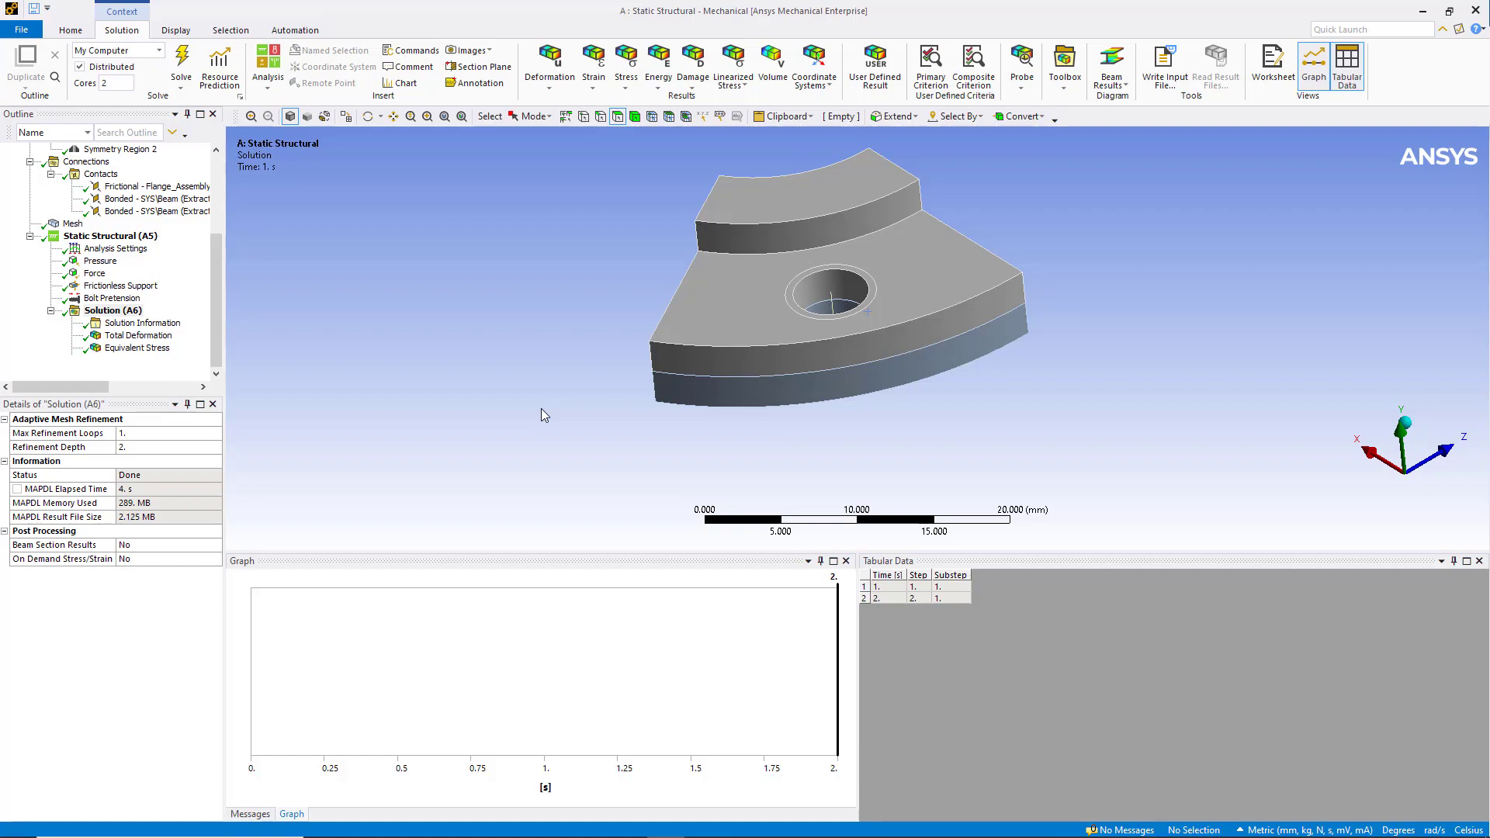
Step: Switch to Workbench and enable Beta Options in the Appearance options
{"action": "key", "text": "alt+Tab"}
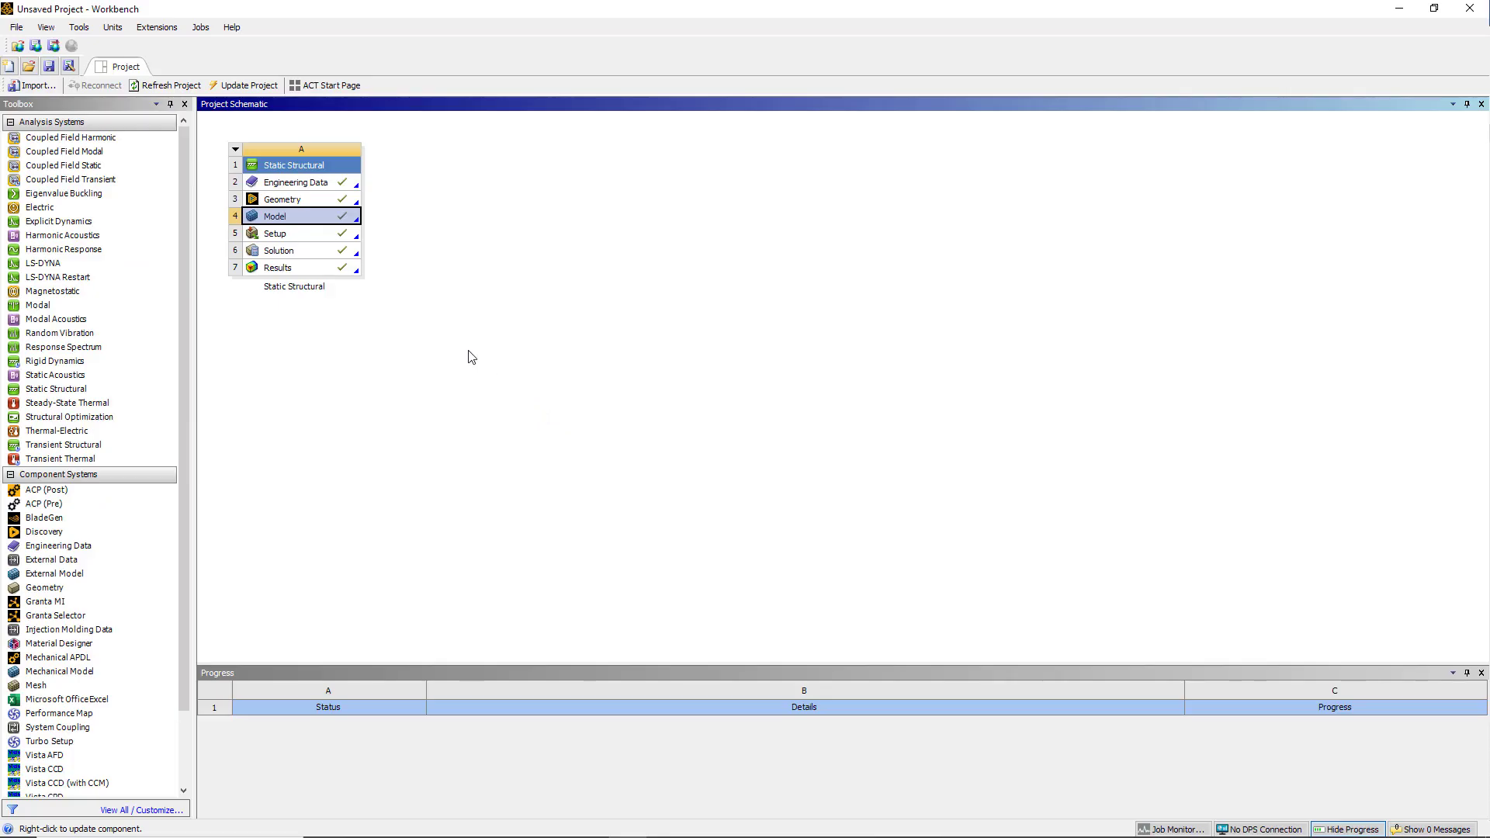
{"action": "left_click", "coordinate": [79, 27]}
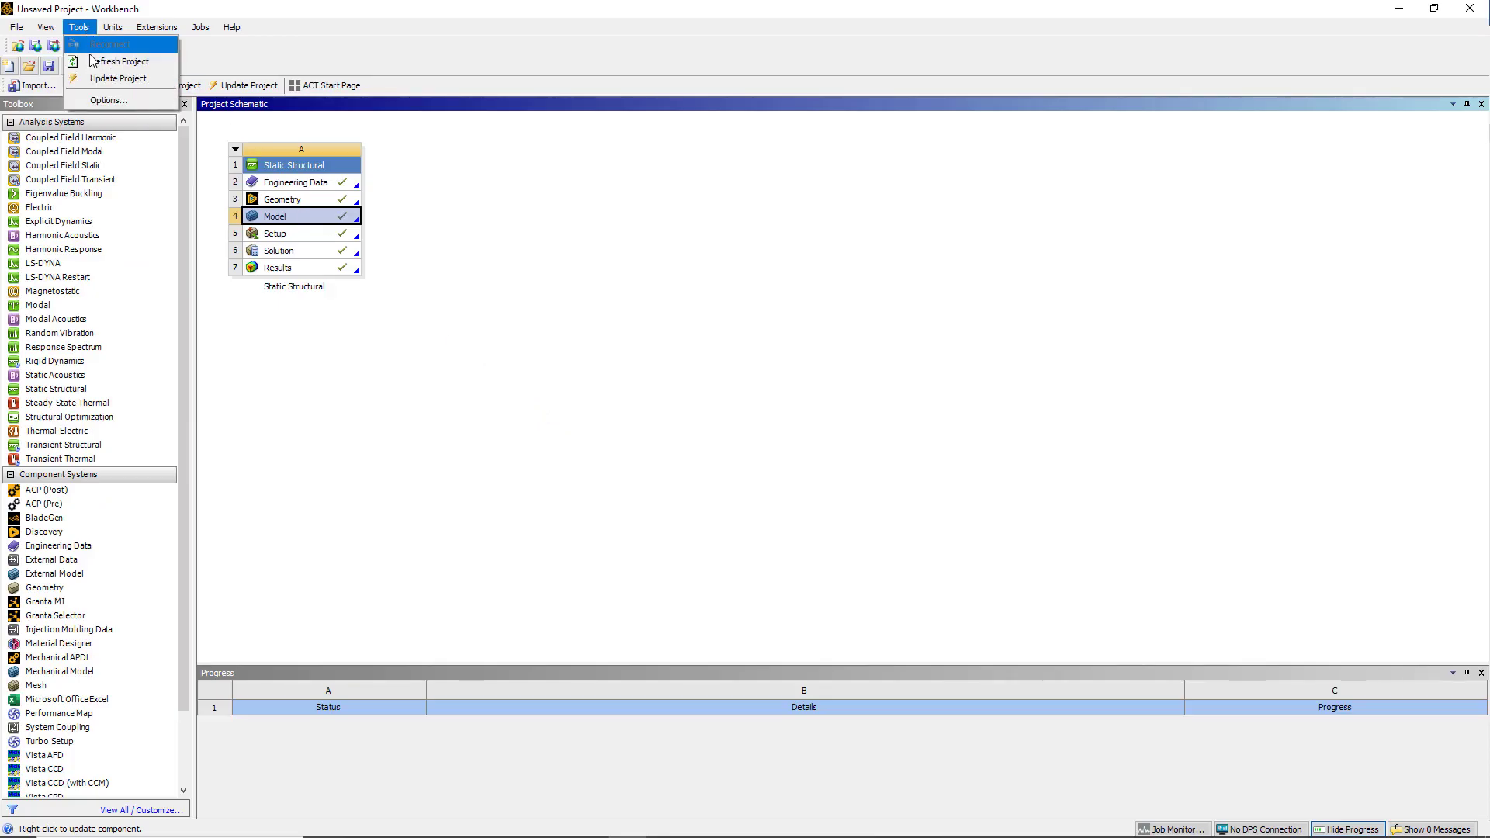
{"action": "left_click", "coordinate": [106, 101]}
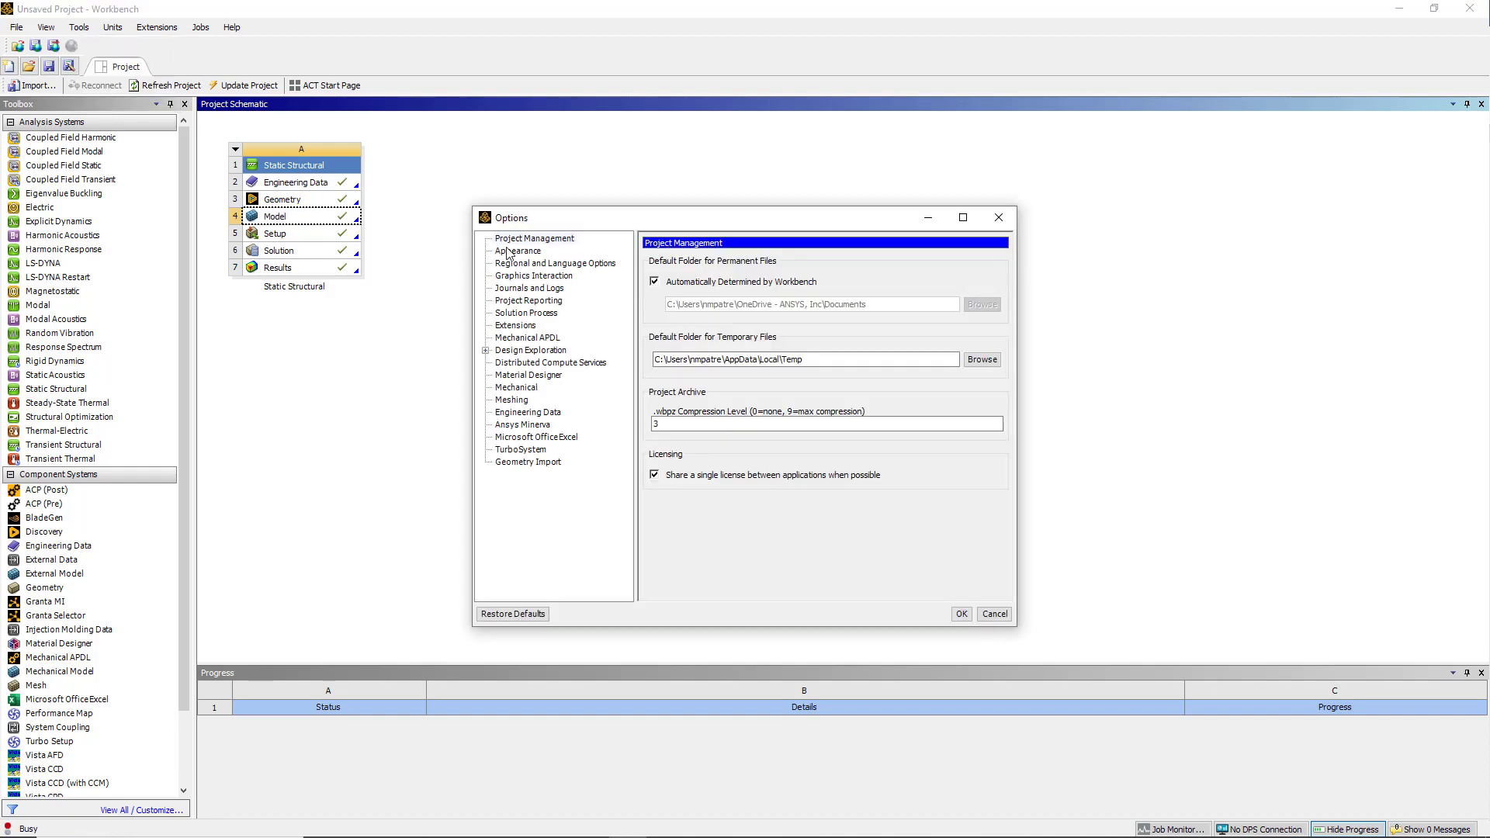
{"action": "left_click", "coordinate": [508, 253]}
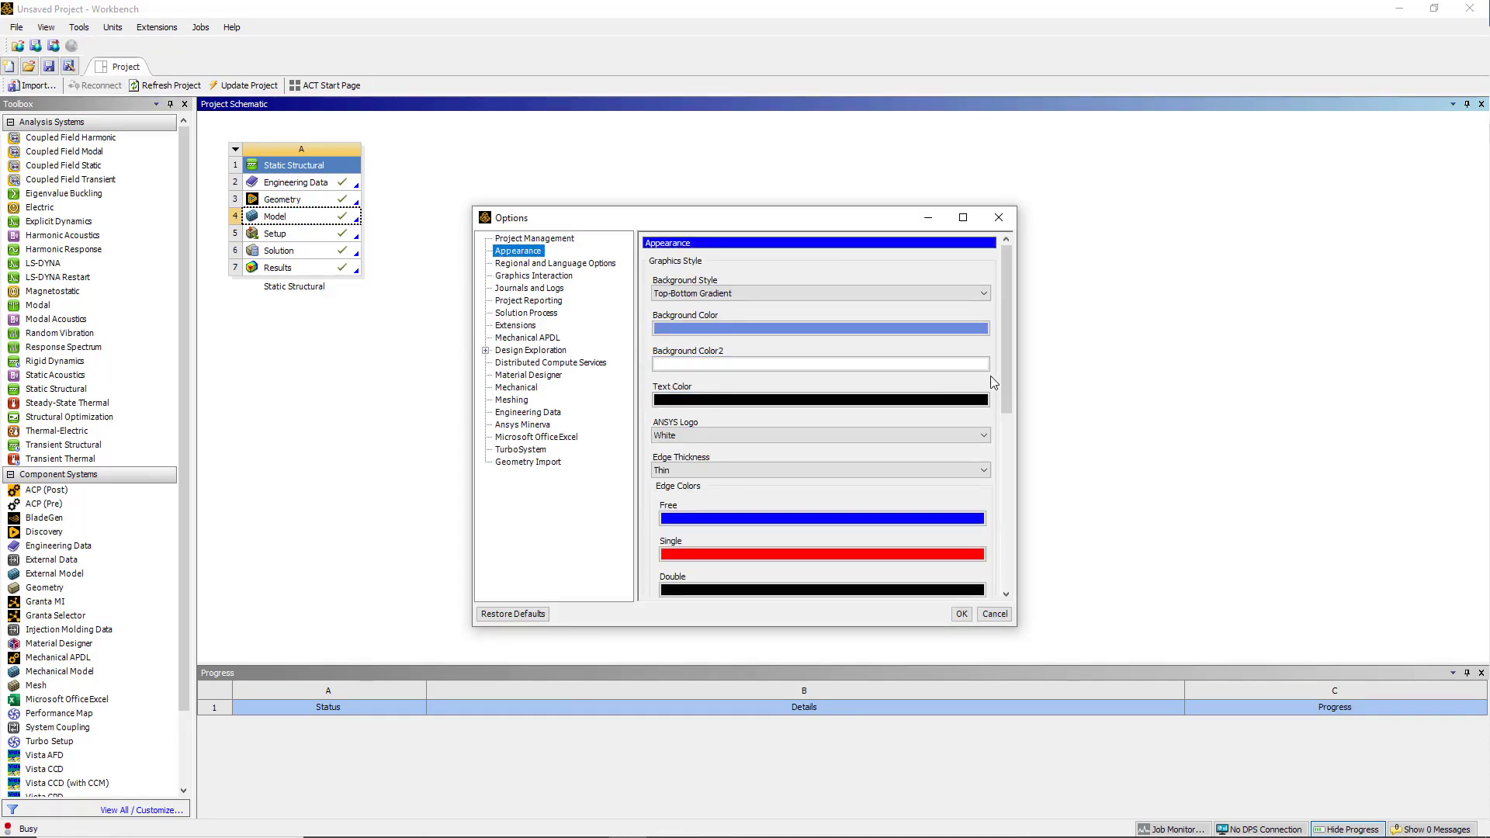
{"action": "left_click_drag", "start_coordinate": [1002, 382], "coordinate": [976, 545]}
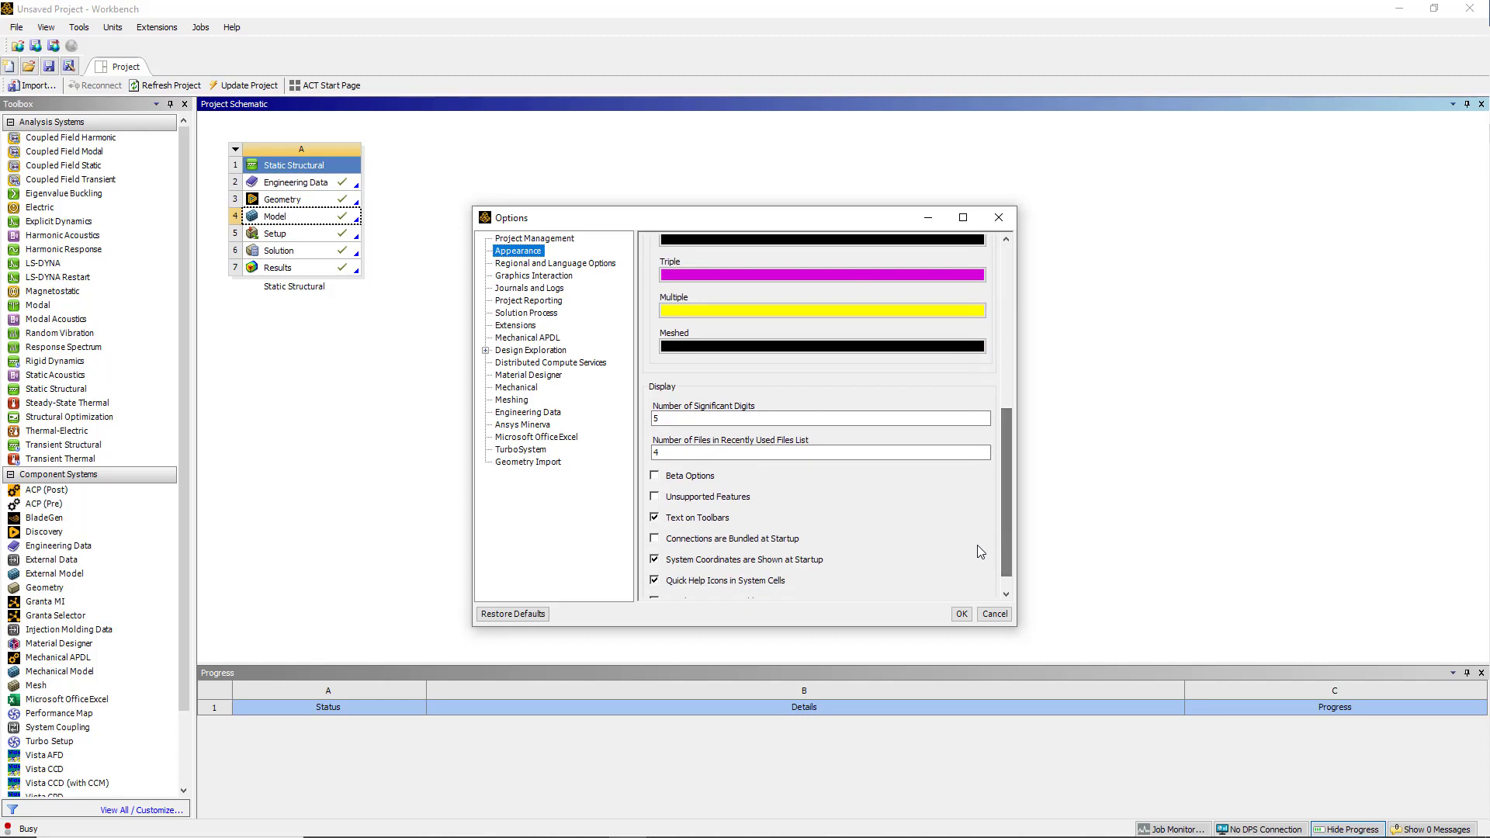
{"action": "left_click", "coordinate": [654, 477]}
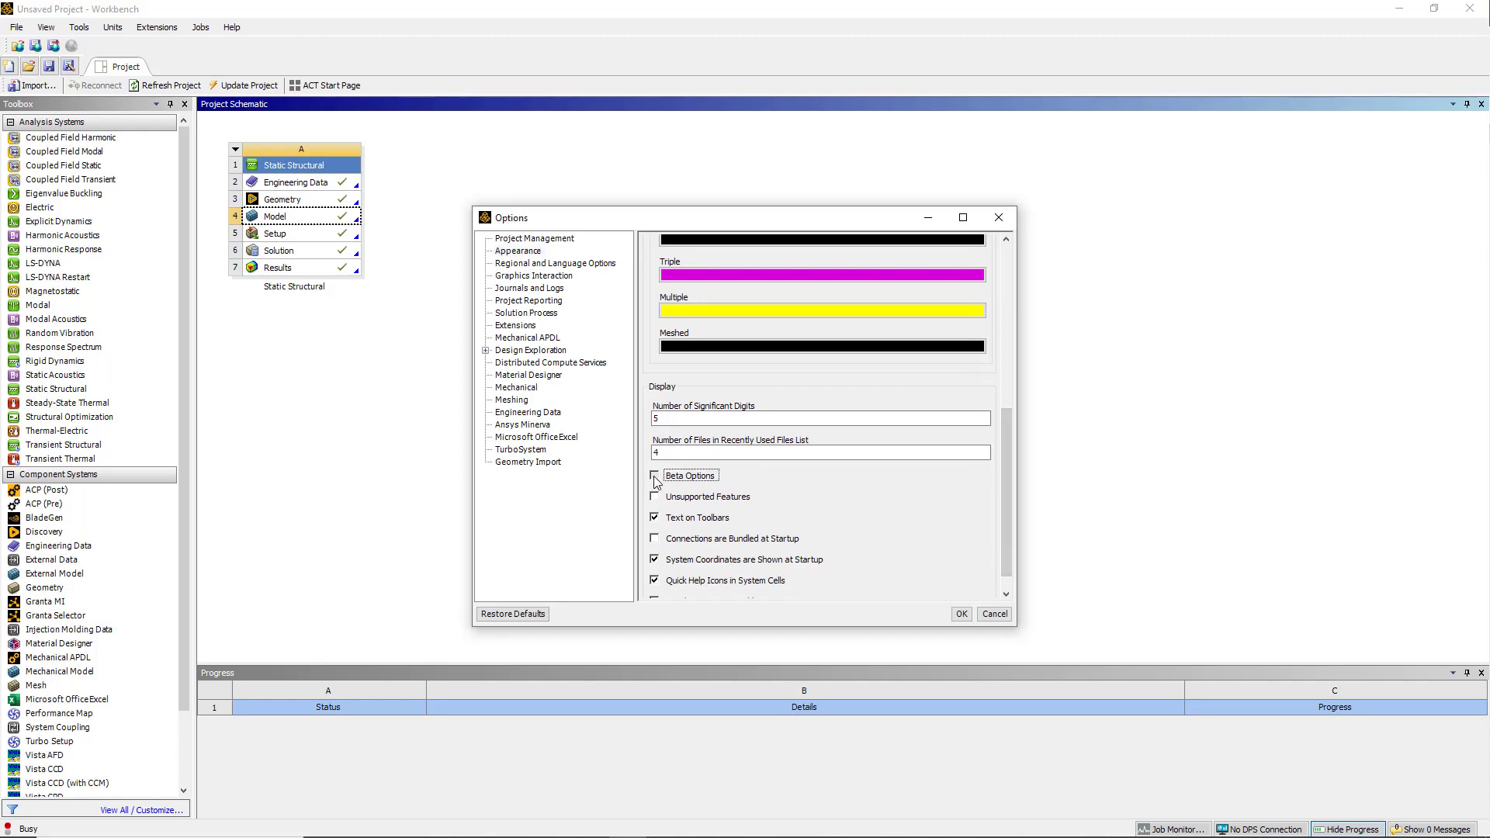
{"action": "left_click", "coordinate": [961, 614]}
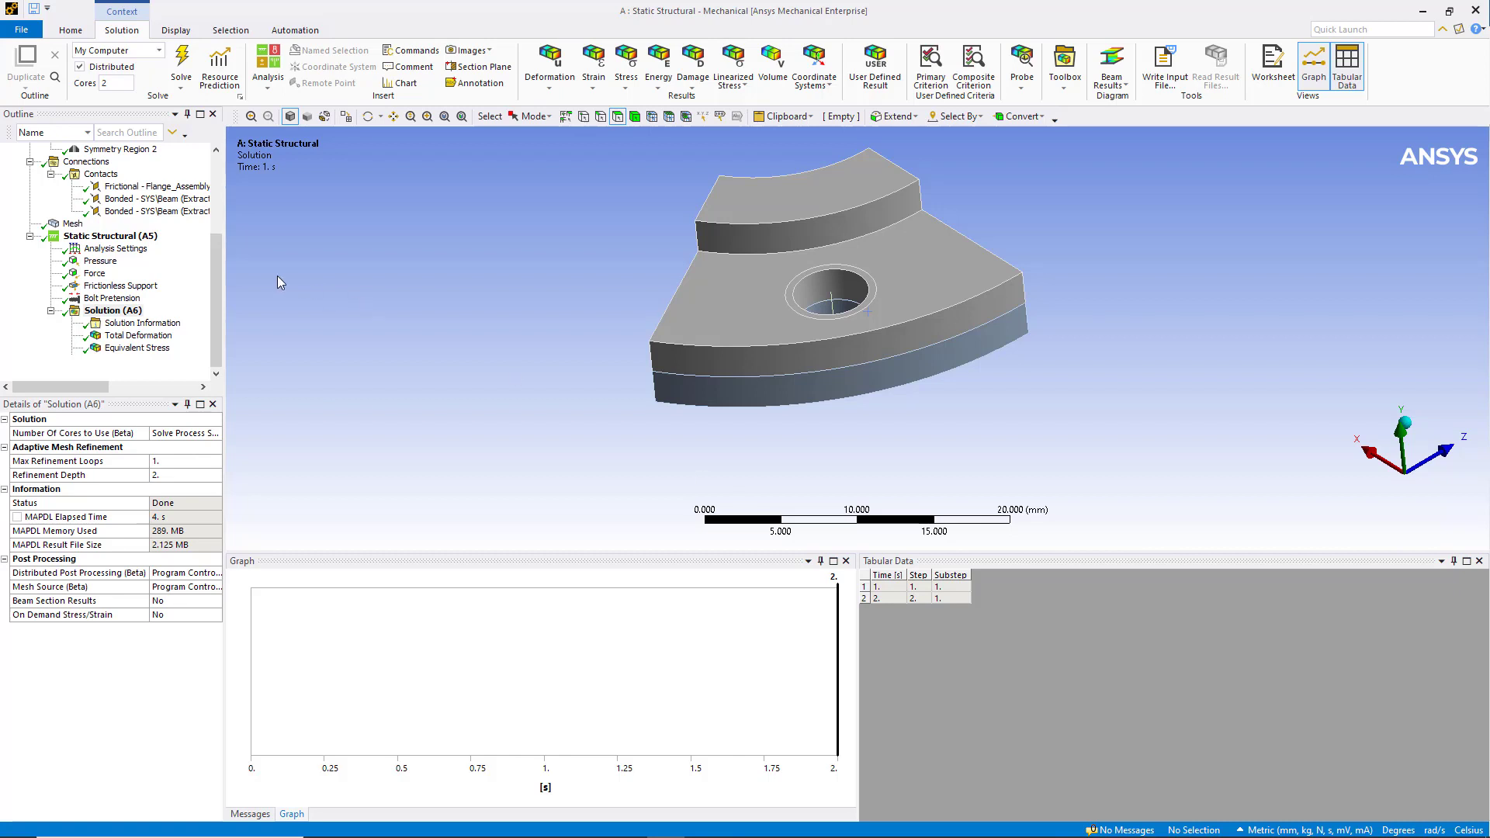
Step: Switch back to Mechanical, insert a new coordinate system and set its type to Cylindrical
{"action": "left_click_drag", "start_coordinate": [217, 268], "coordinate": [216, 179]}
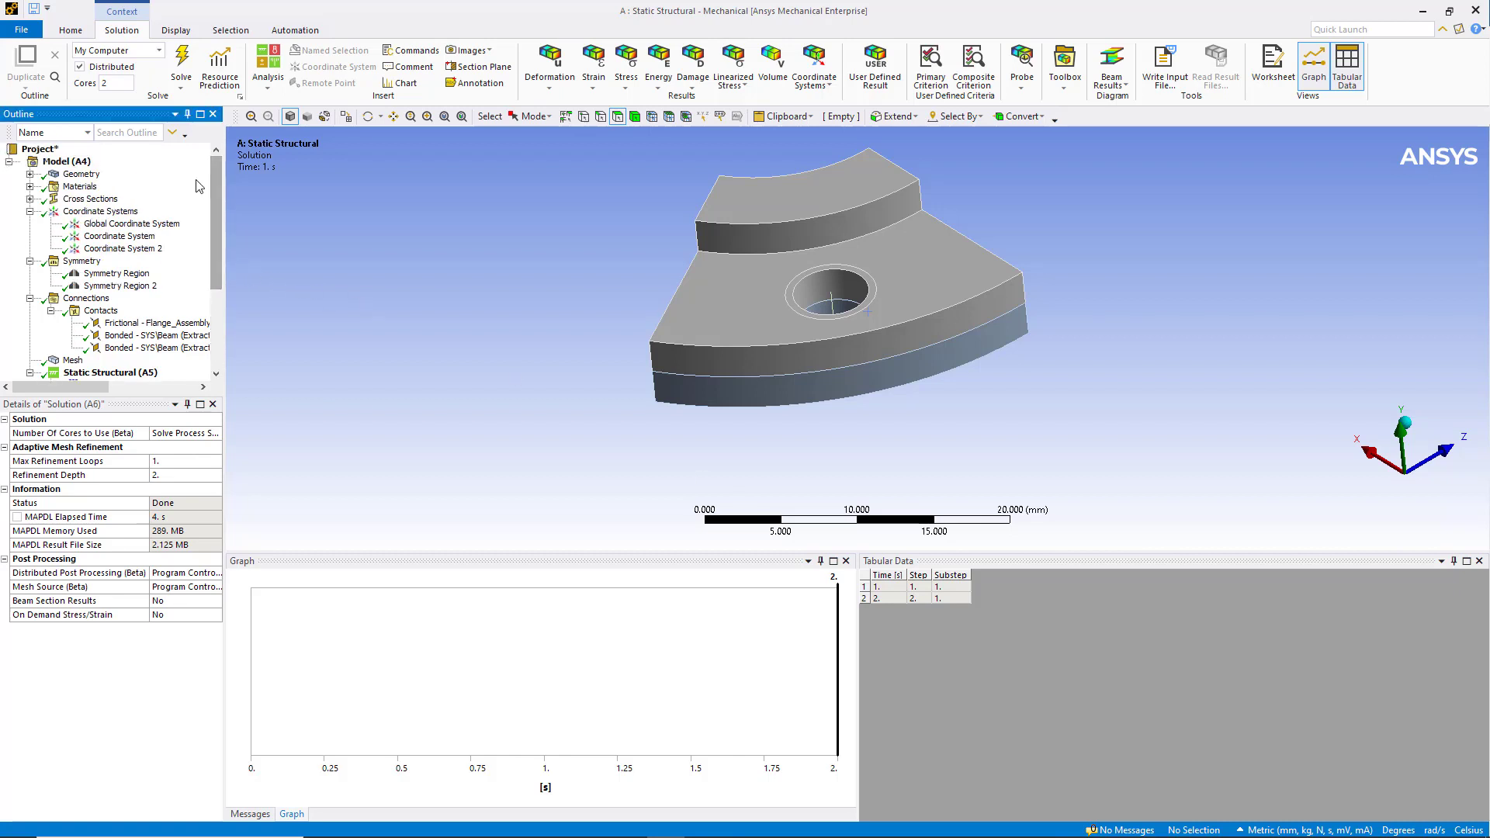
{"action": "left_click", "coordinate": [135, 212]}
{"action": "right_click", "coordinate": [130, 212]}
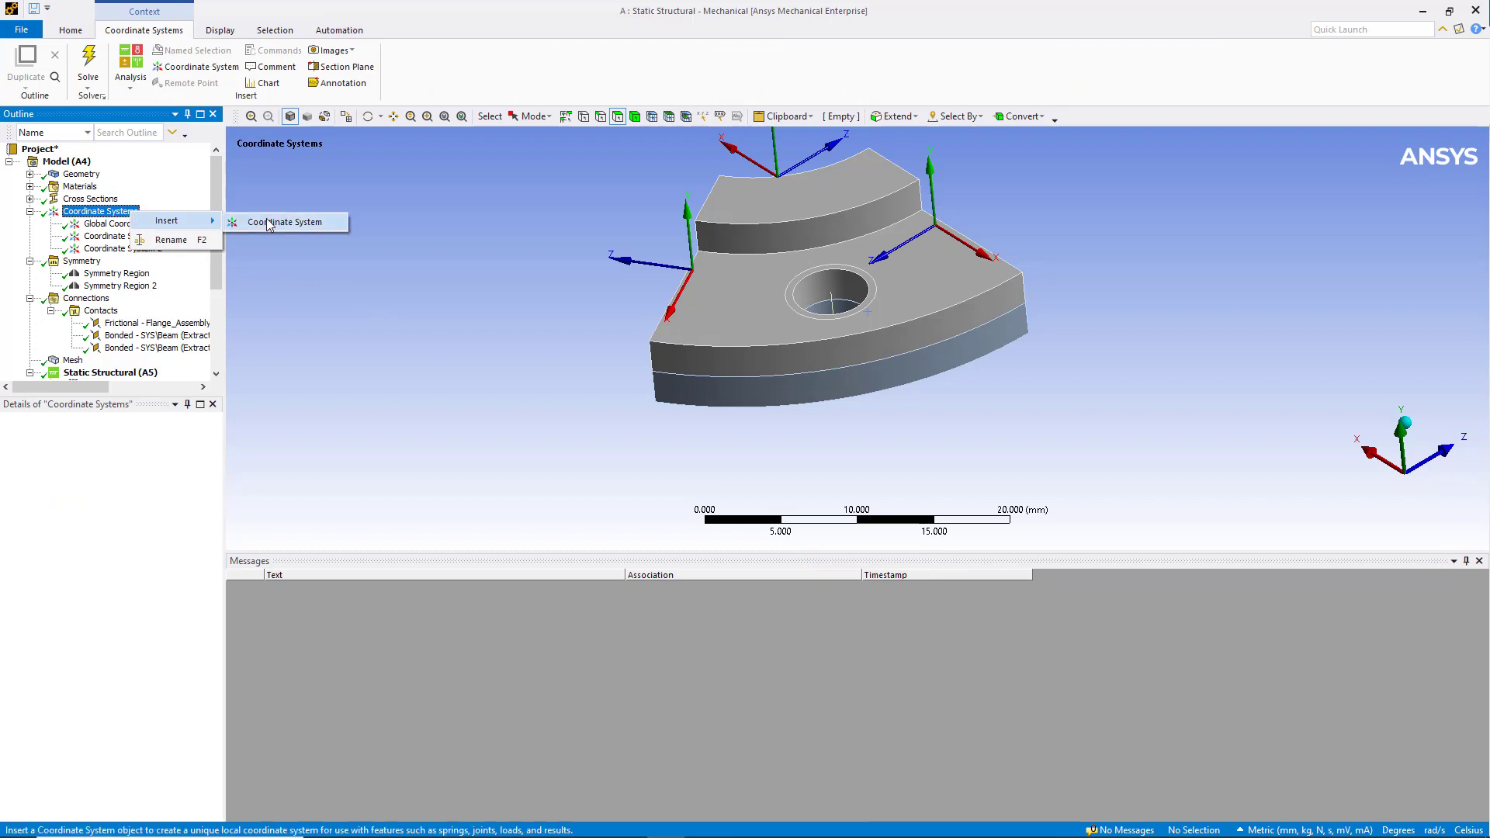
{"action": "left_click", "coordinate": [267, 225]}
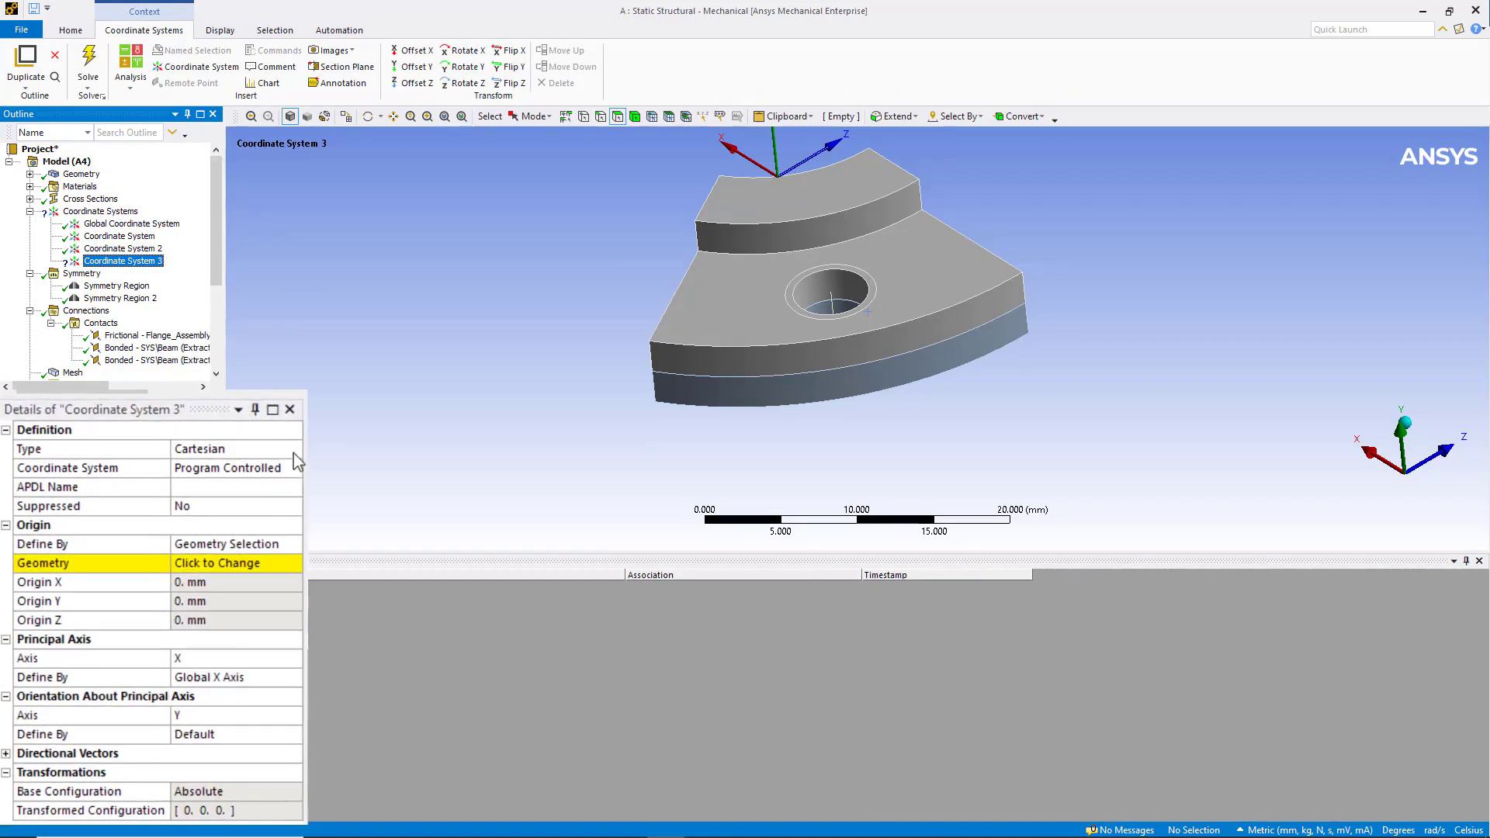
{"action": "left_click", "coordinate": [295, 455]}
{"action": "left_click", "coordinate": [295, 454]}
{"action": "left_click", "coordinate": [241, 477]}
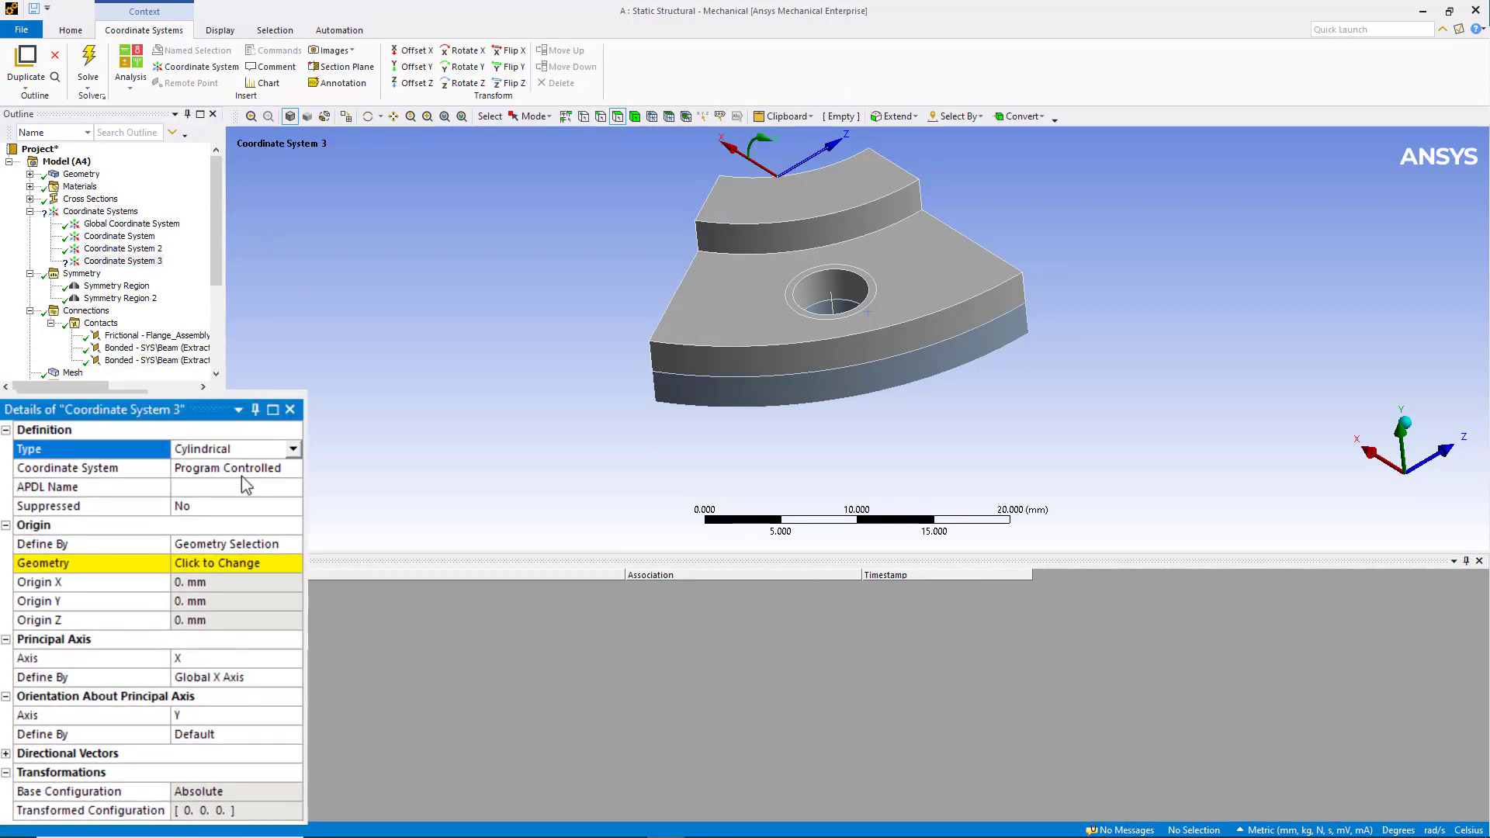
Step: Define the cylindrical coordinate system's origin from the curved inner bore face of the upper flange
{"action": "middle_click_drag", "start_coordinate": [518, 356], "coordinate": [983, 308]}
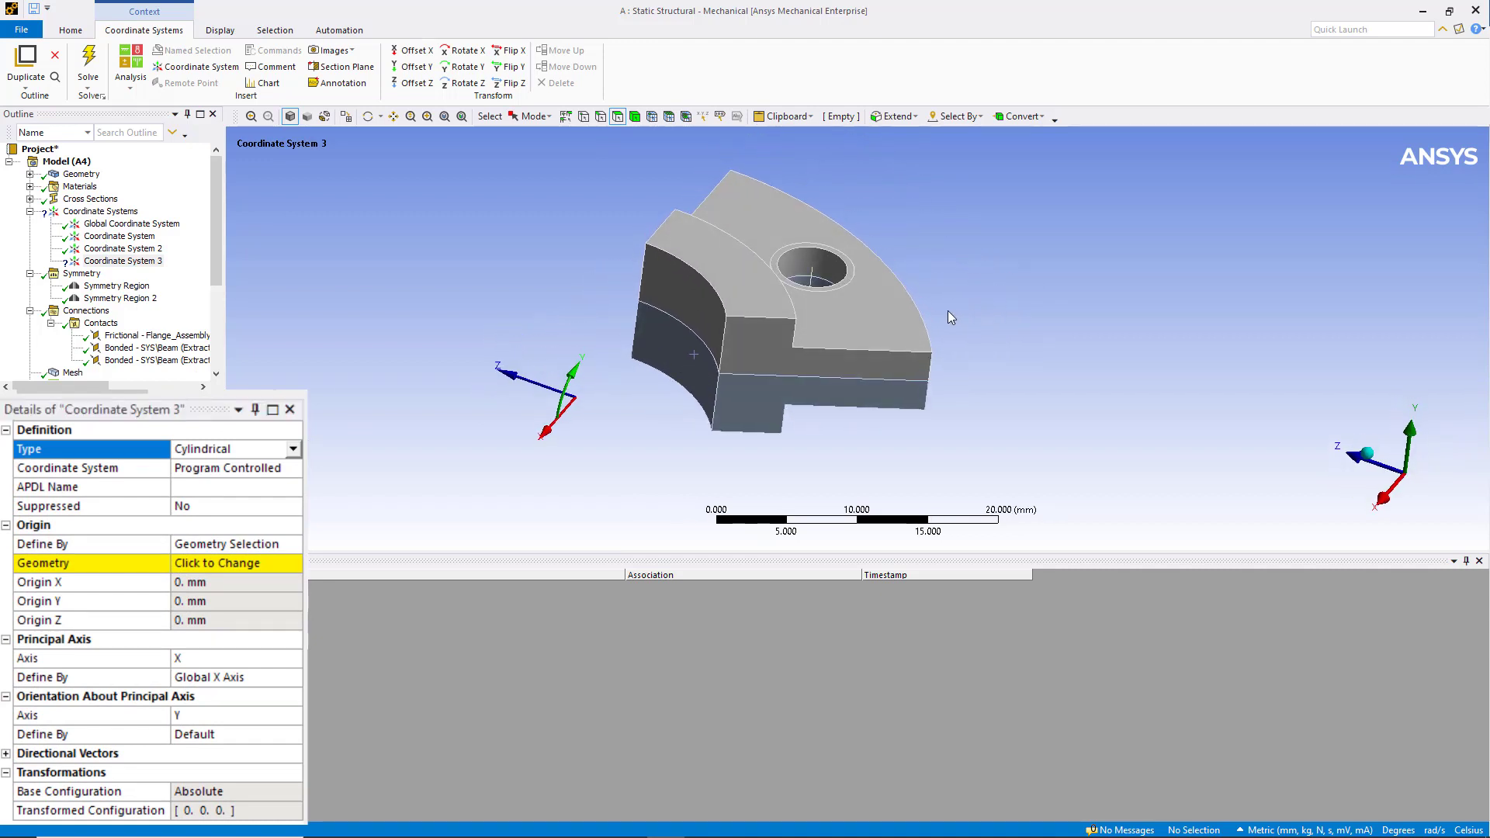
{"action": "left_click", "coordinate": [702, 311]}
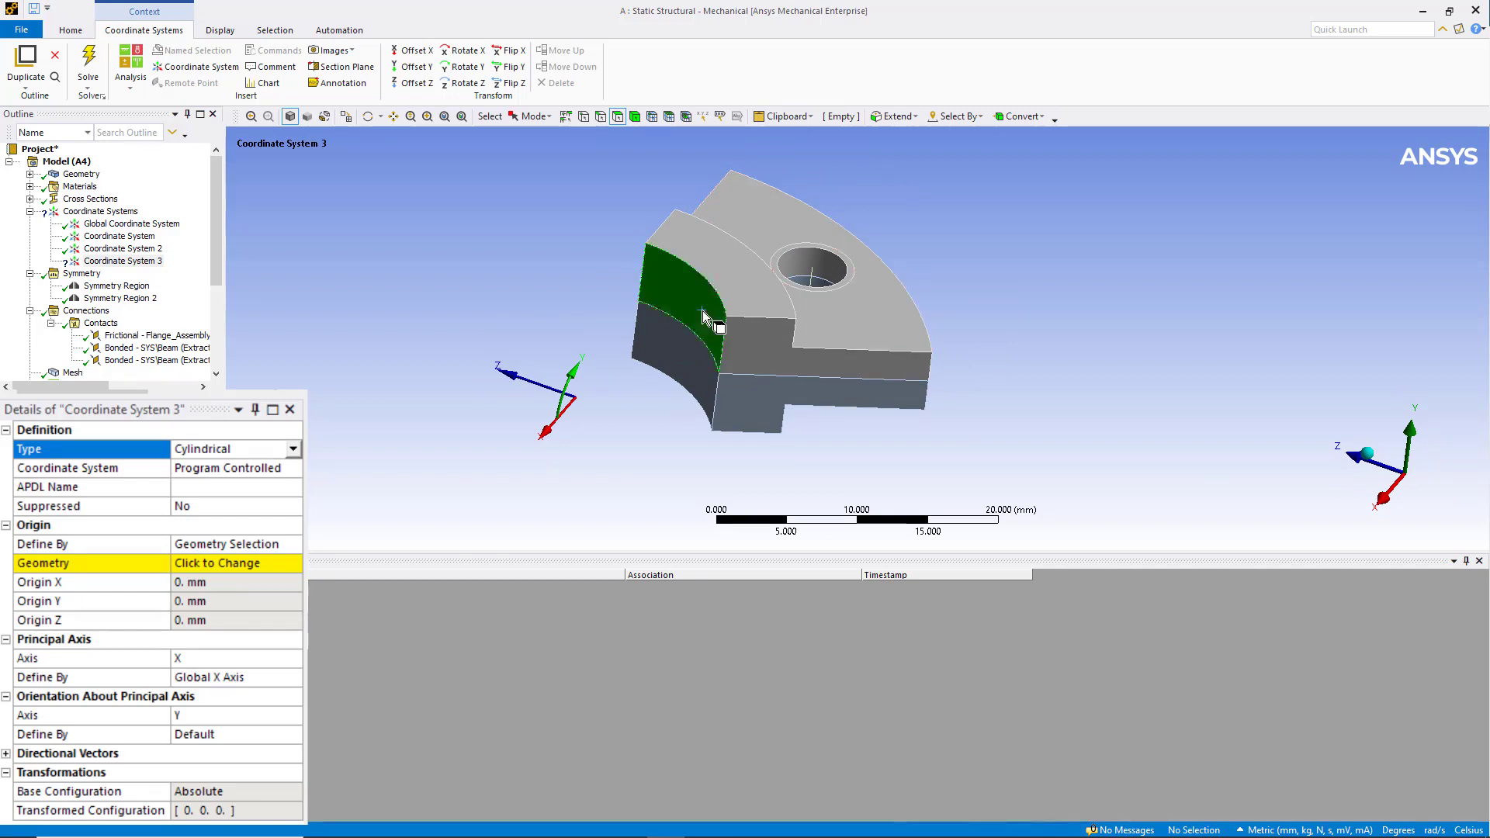
{"action": "left_click", "coordinate": [210, 566]}
{"action": "left_click", "coordinate": [199, 564]}
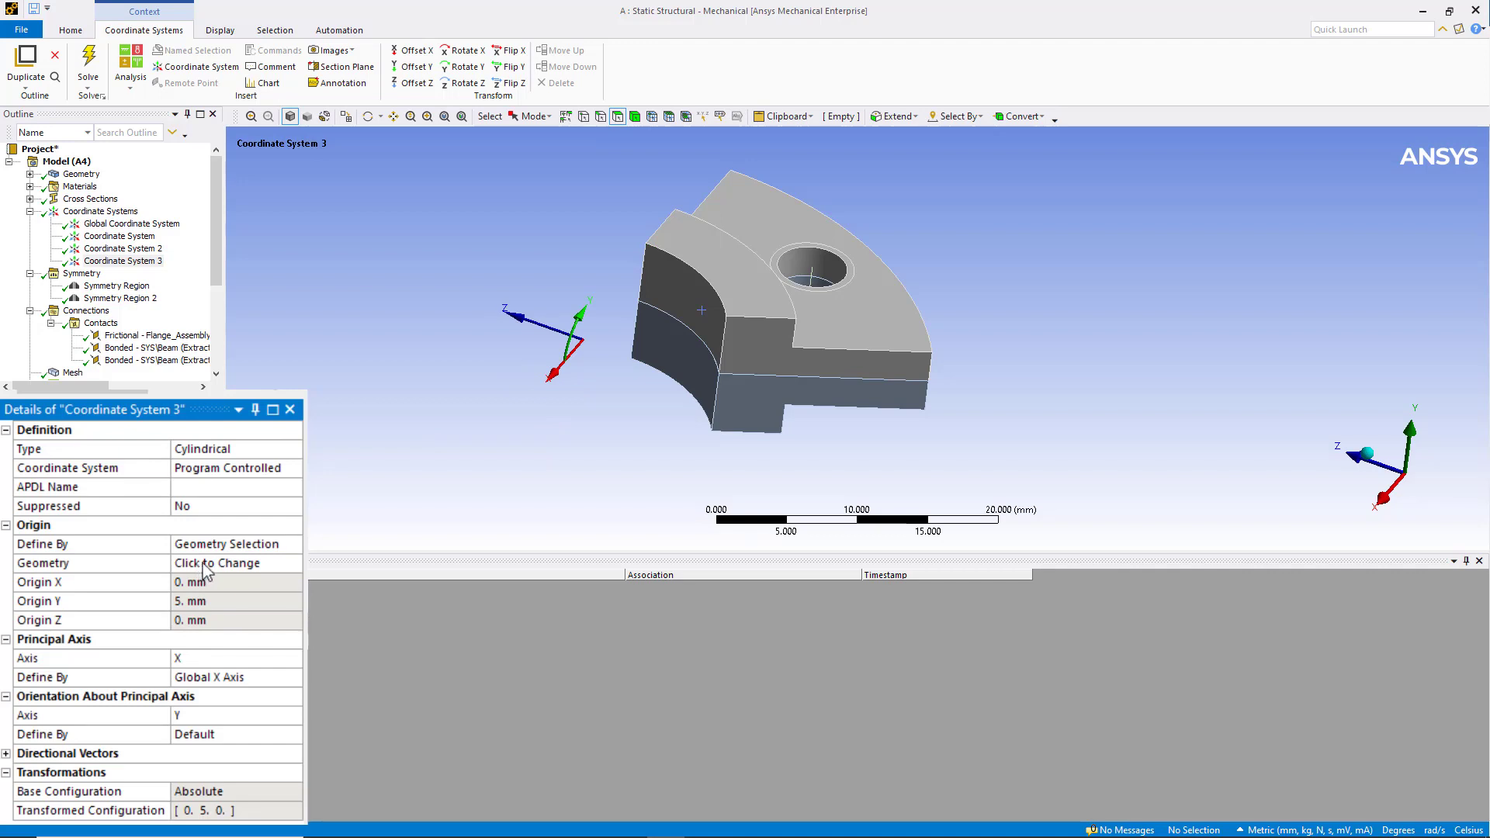
Step: Add a Rotate X transformation of 90° to the cylindrical coordinate system
{"action": "left_click", "coordinate": [464, 50]}
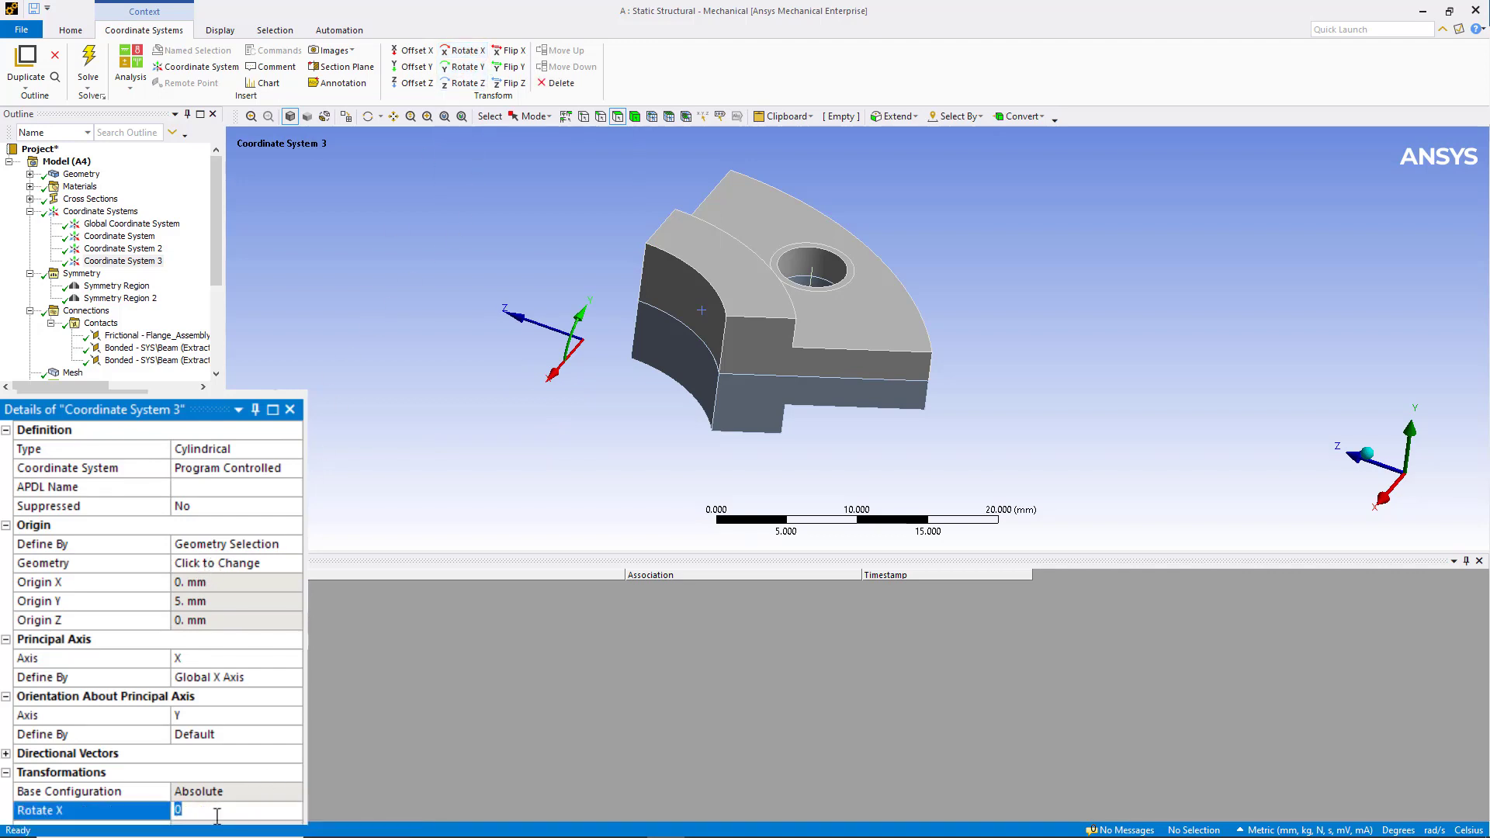
{"action": "type", "text": "90"}
{"action": "key", "text": "Return"}
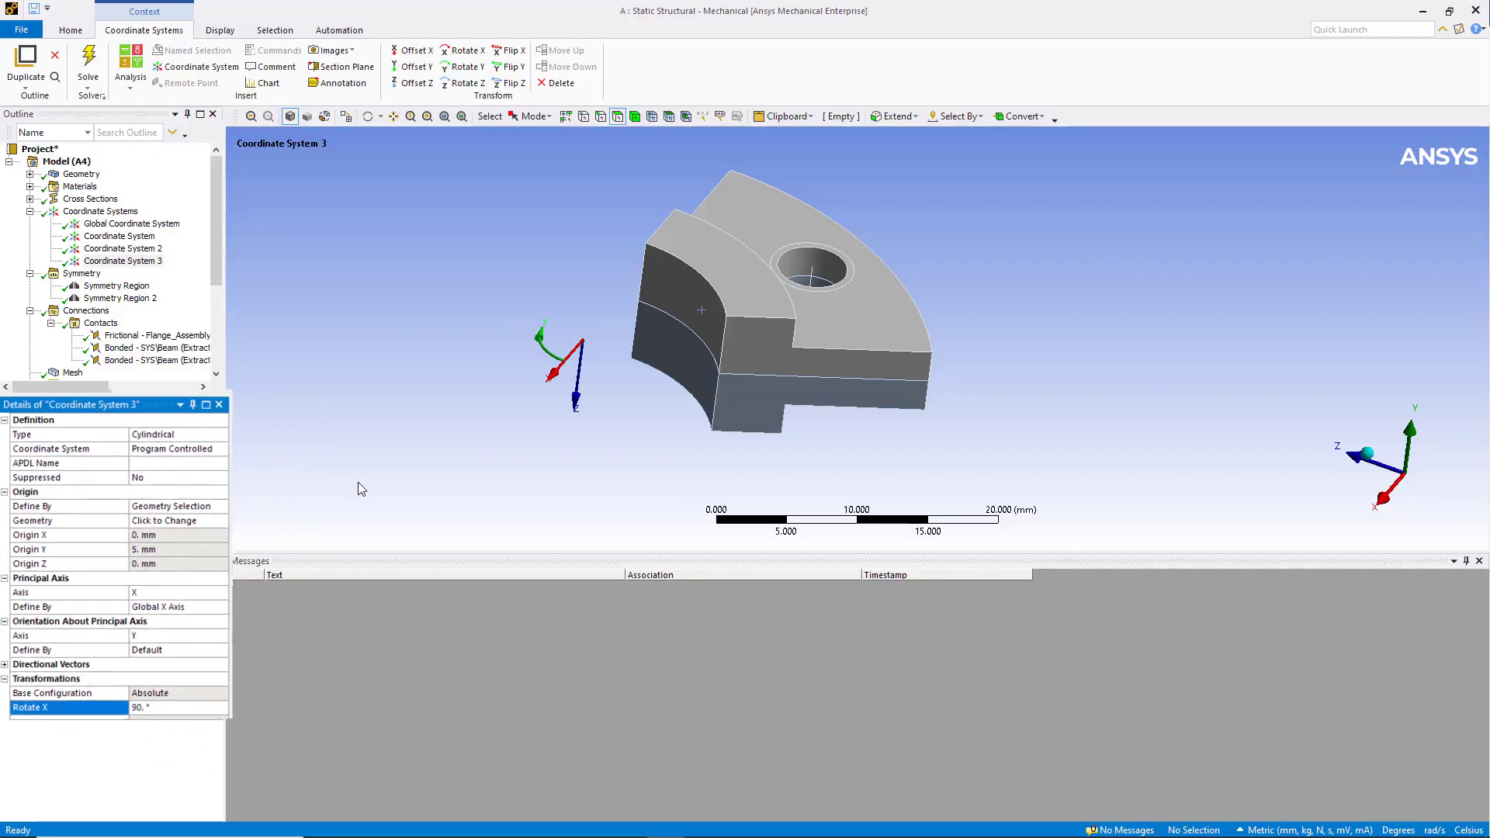
Step: Configure the Symmetry object's Graphical Expansion 1 with 6 repeats, Polar type and a Δθ of 60°
{"action": "left_click", "coordinate": [81, 274]}
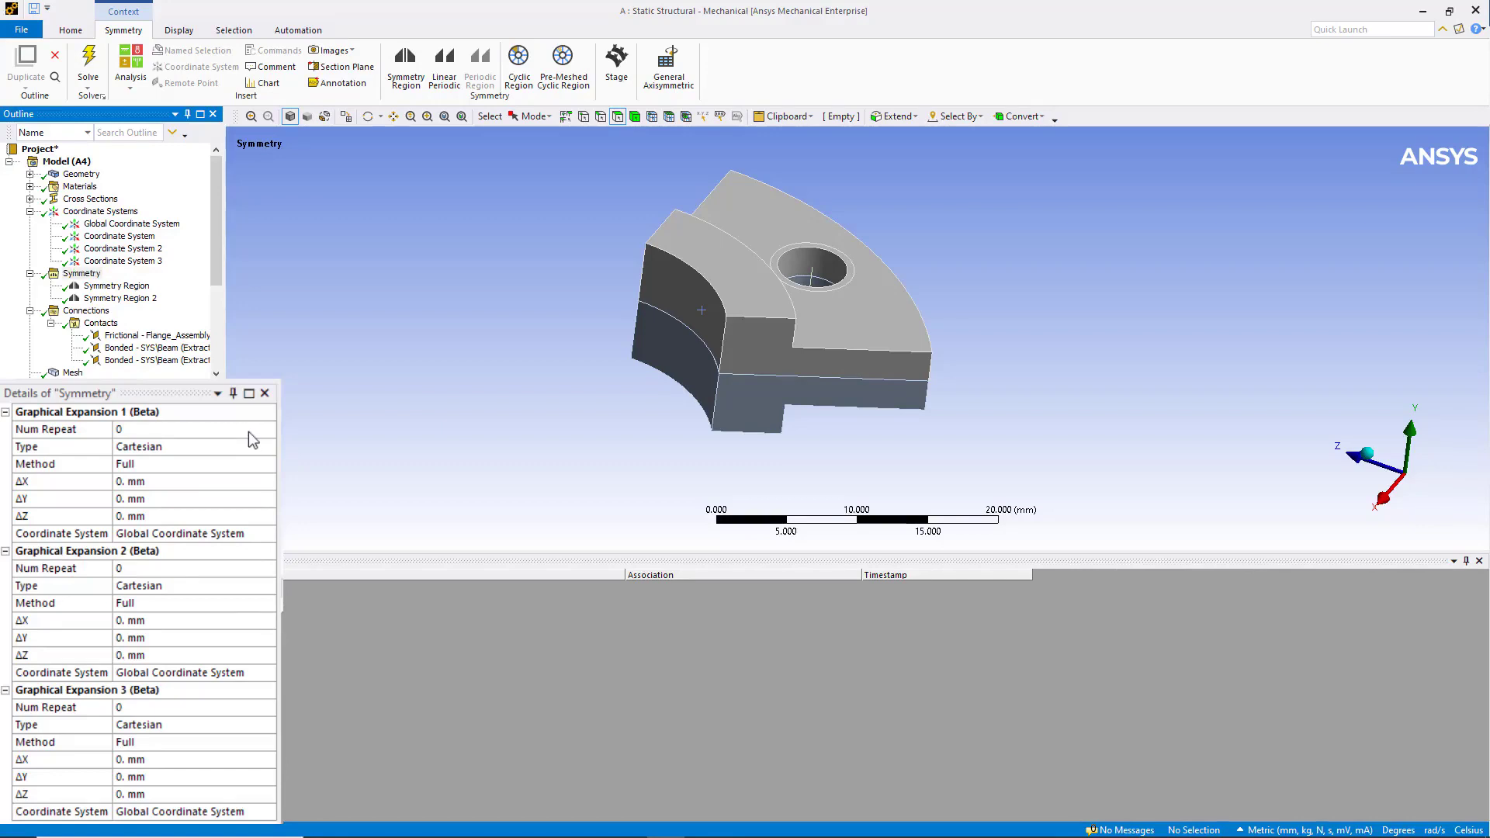
{"action": "left_click", "coordinate": [250, 429]}
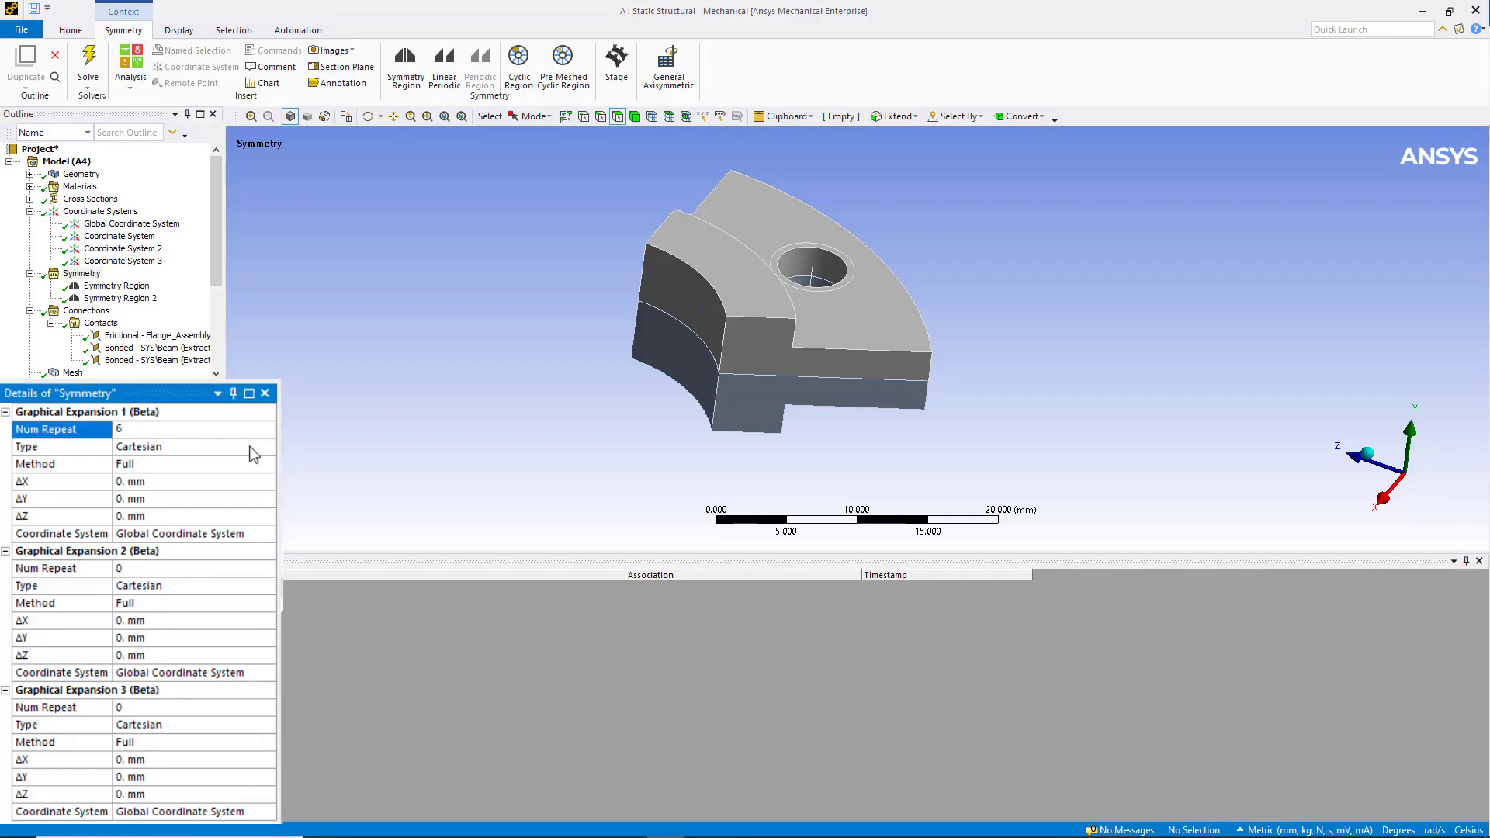
{"action": "left_click", "coordinate": [254, 447]}
{"action": "left_click", "coordinate": [268, 447]}
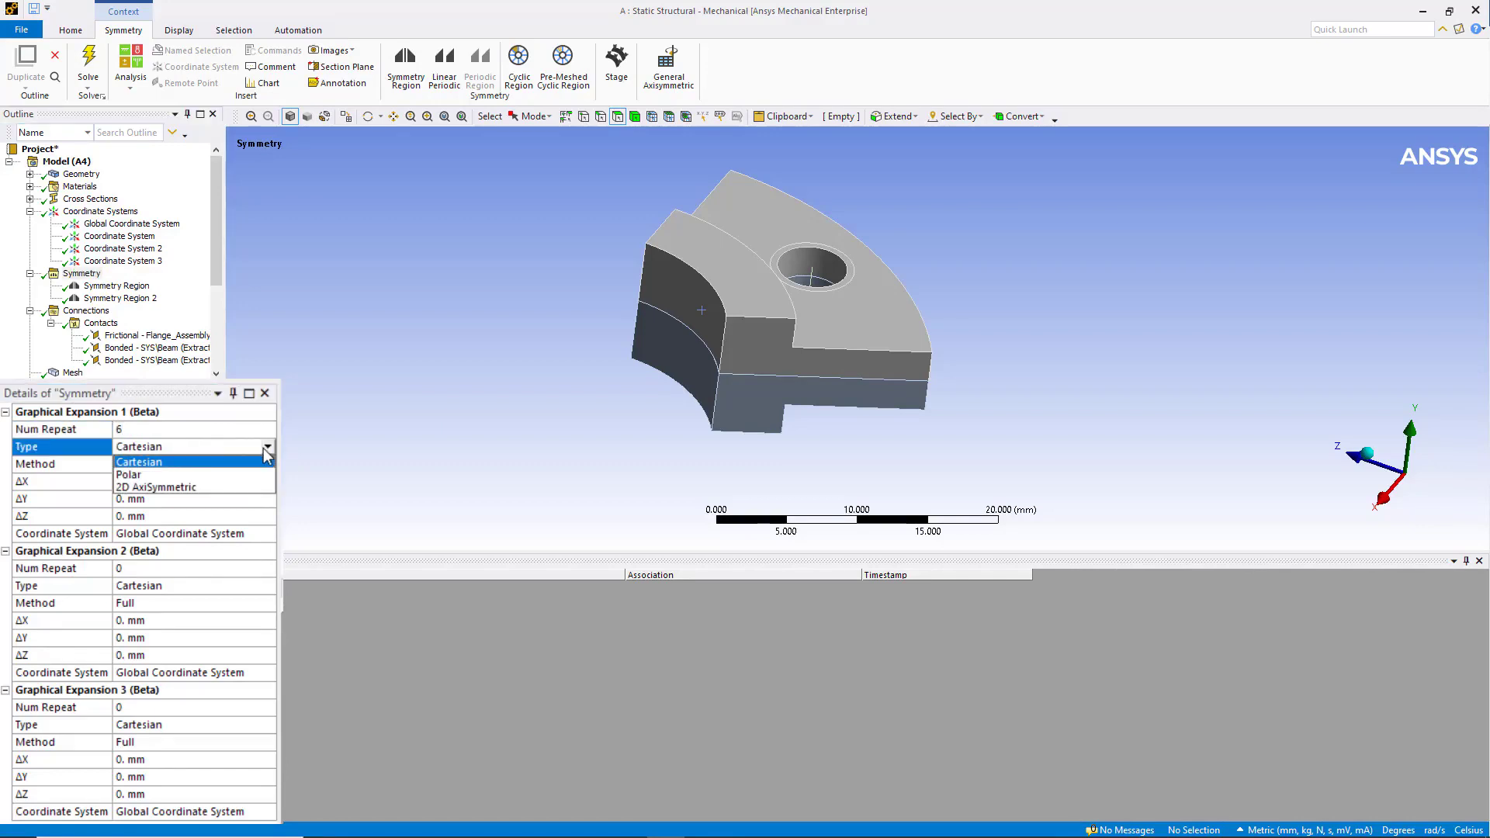
{"action": "left_click", "coordinate": [188, 470]}
{"action": "left_click", "coordinate": [158, 497]}
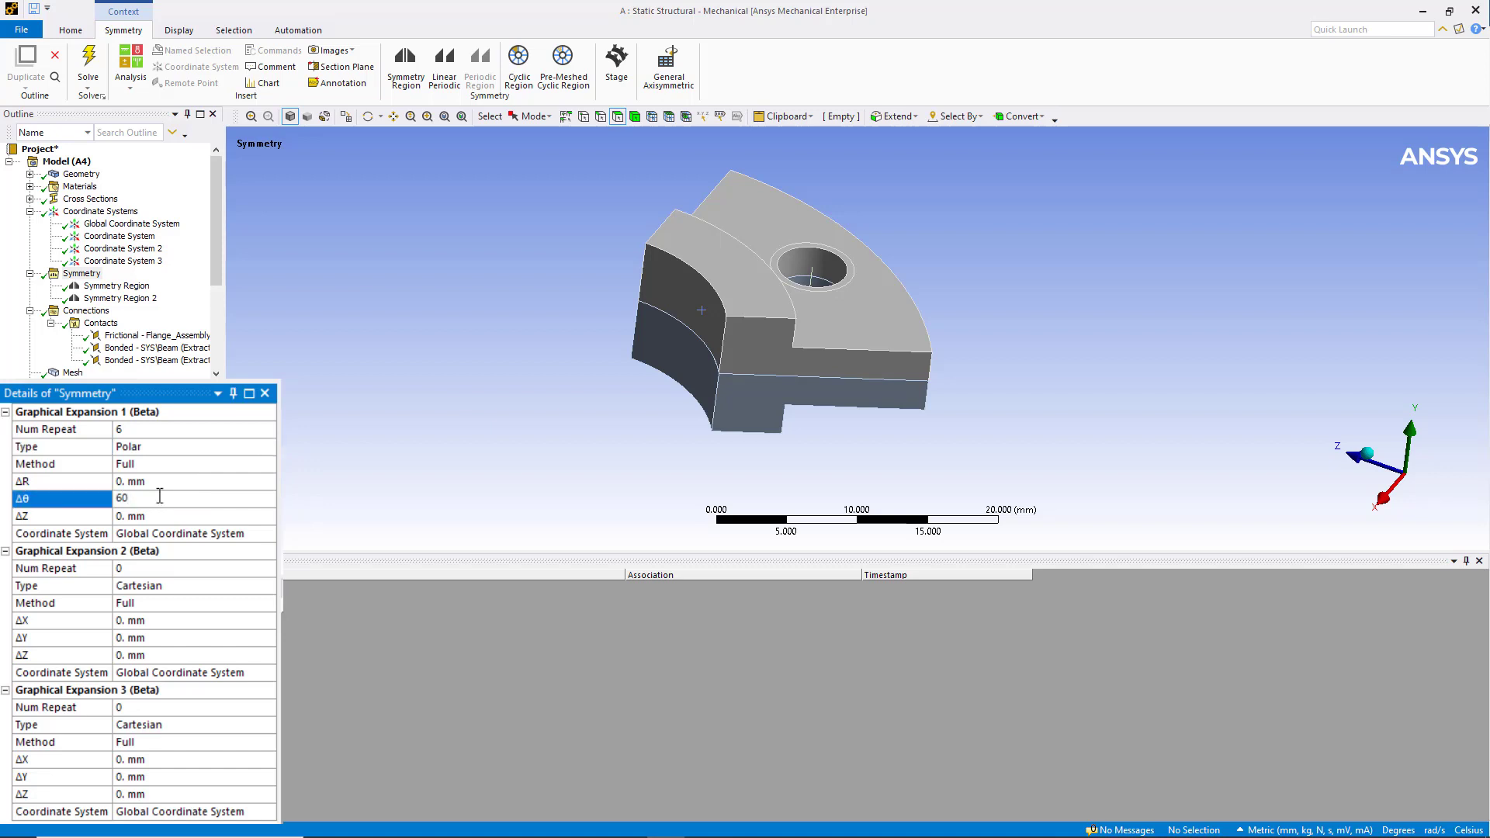
Step: Assign Coordinate System 3 as the reference for Graphical Expansion 1
{"action": "left_click", "coordinate": [271, 534]}
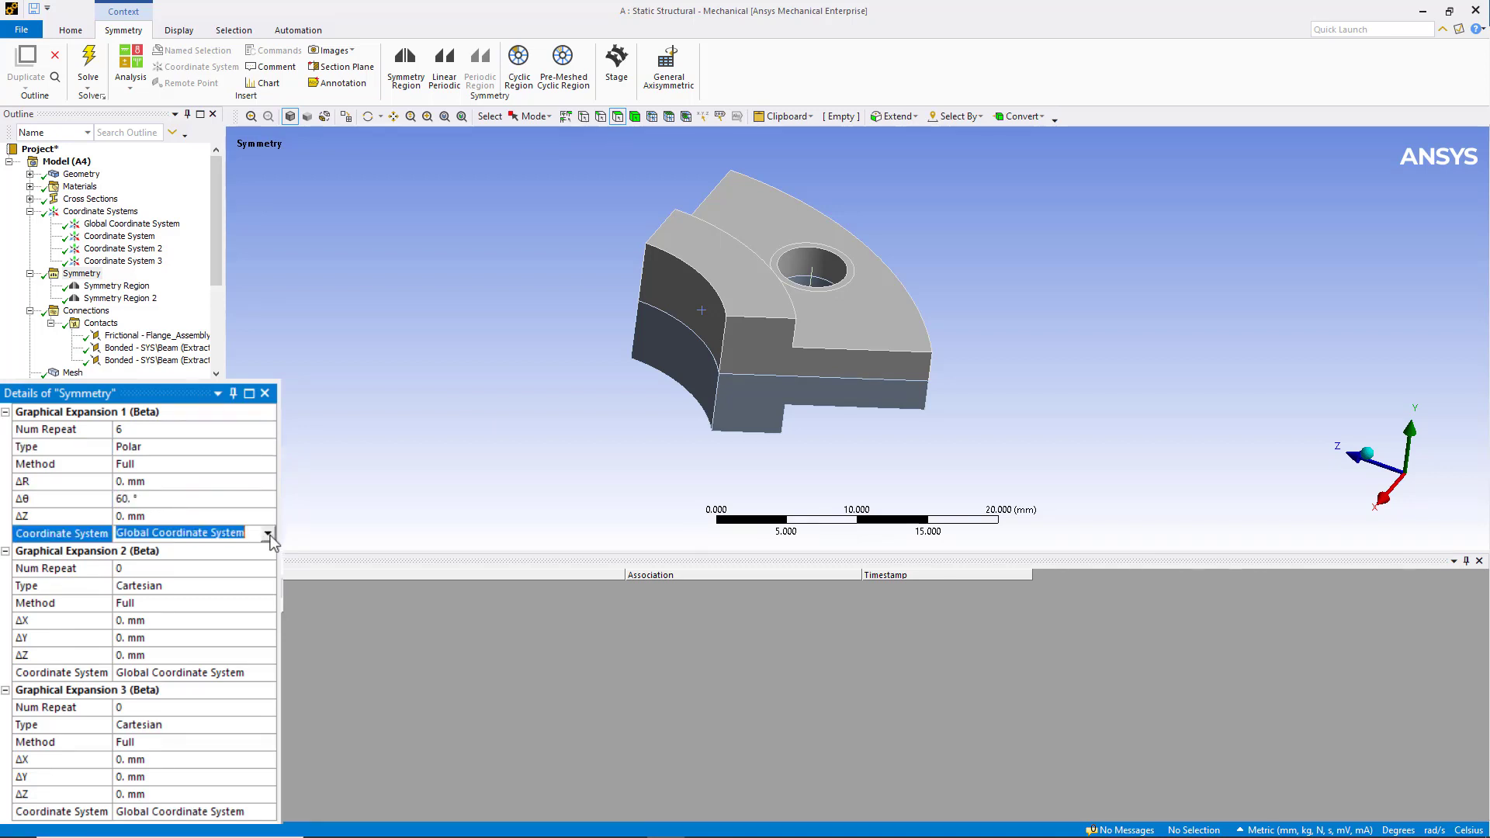
{"action": "left_click", "coordinate": [268, 534]}
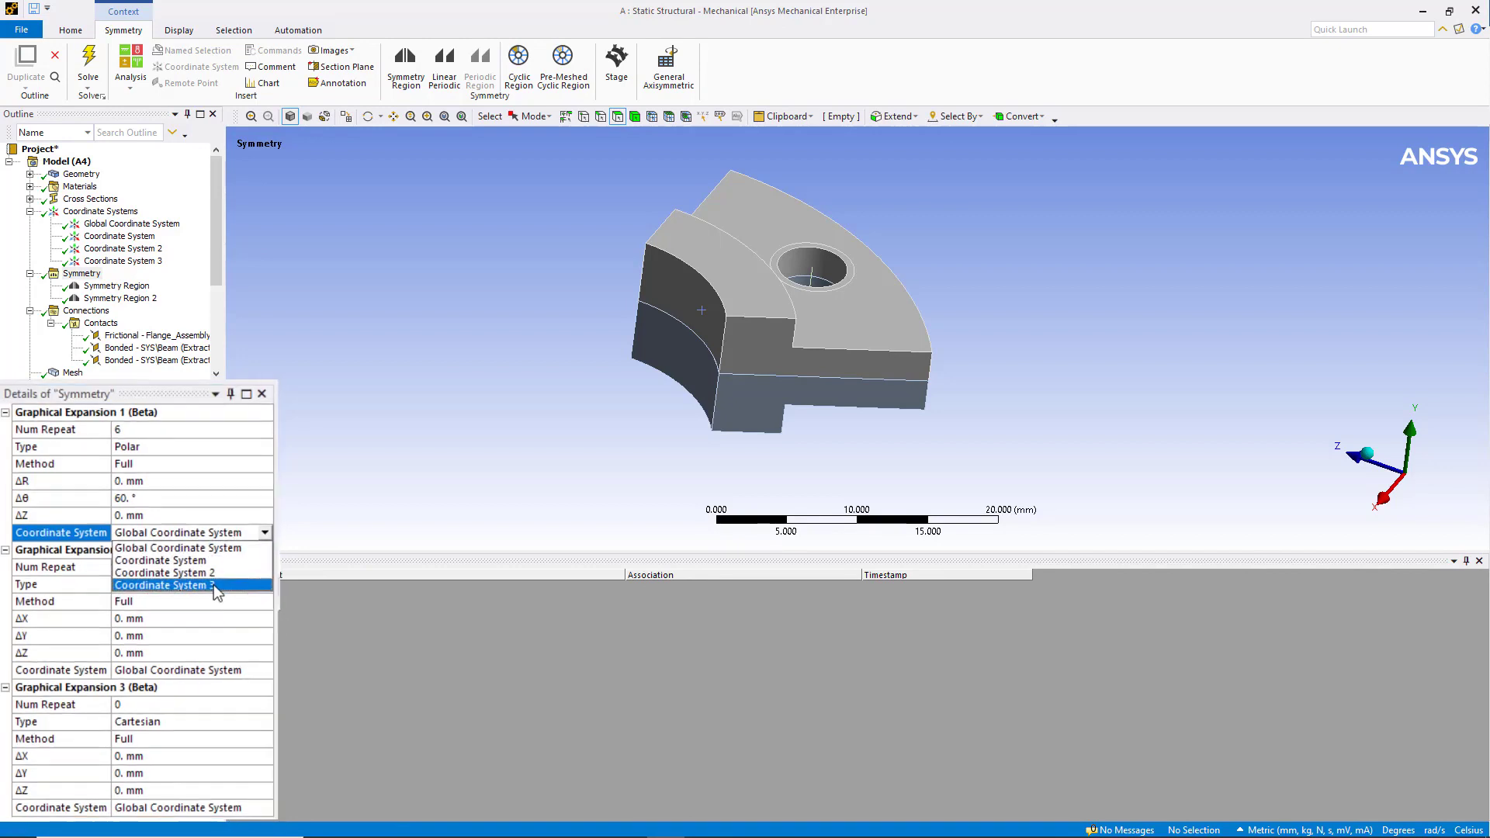
{"action": "left_click", "coordinate": [166, 585]}
Step: Examine the total deformation and equivalent stress results on the graphically expanded full flange
{"action": "left_click_drag", "start_coordinate": [217, 267], "coordinate": [203, 365]}
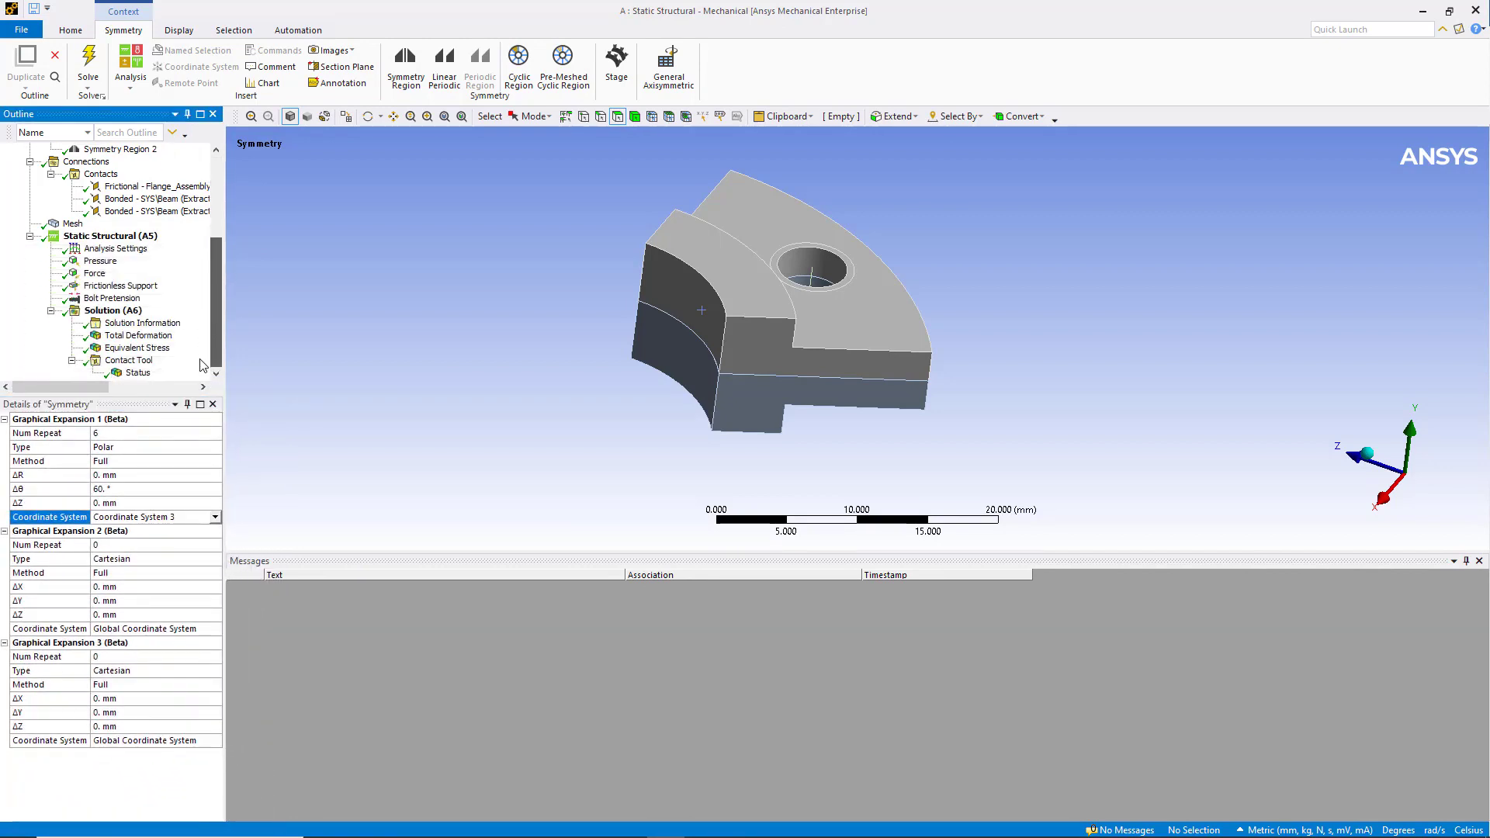
{"action": "left_click", "coordinate": [161, 340]}
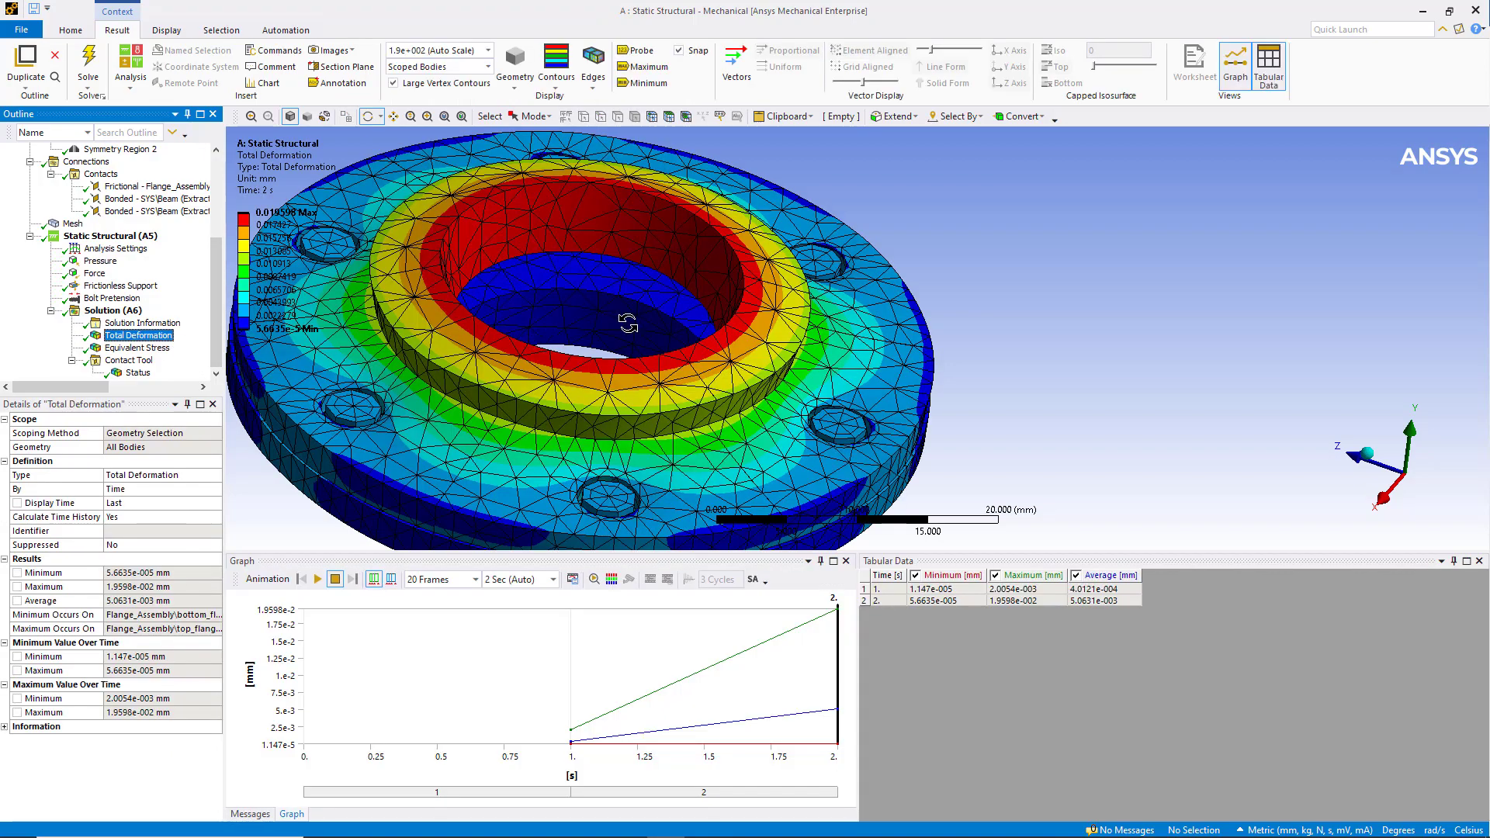
{"action": "scroll", "coordinate": [628, 323], "scroll_direction": "down", "scroll_amount": 5}
{"action": "mouse_move", "coordinate": [627, 323]}
{"action": "middle_mouse_down"}
{"action": "mouse_move", "coordinate": [588, 388]}
{"action": "mouse_move", "coordinate": [605, 295]}
{"action": "mouse_move", "coordinate": [601, 339]}
{"action": "middle_mouse_up"}
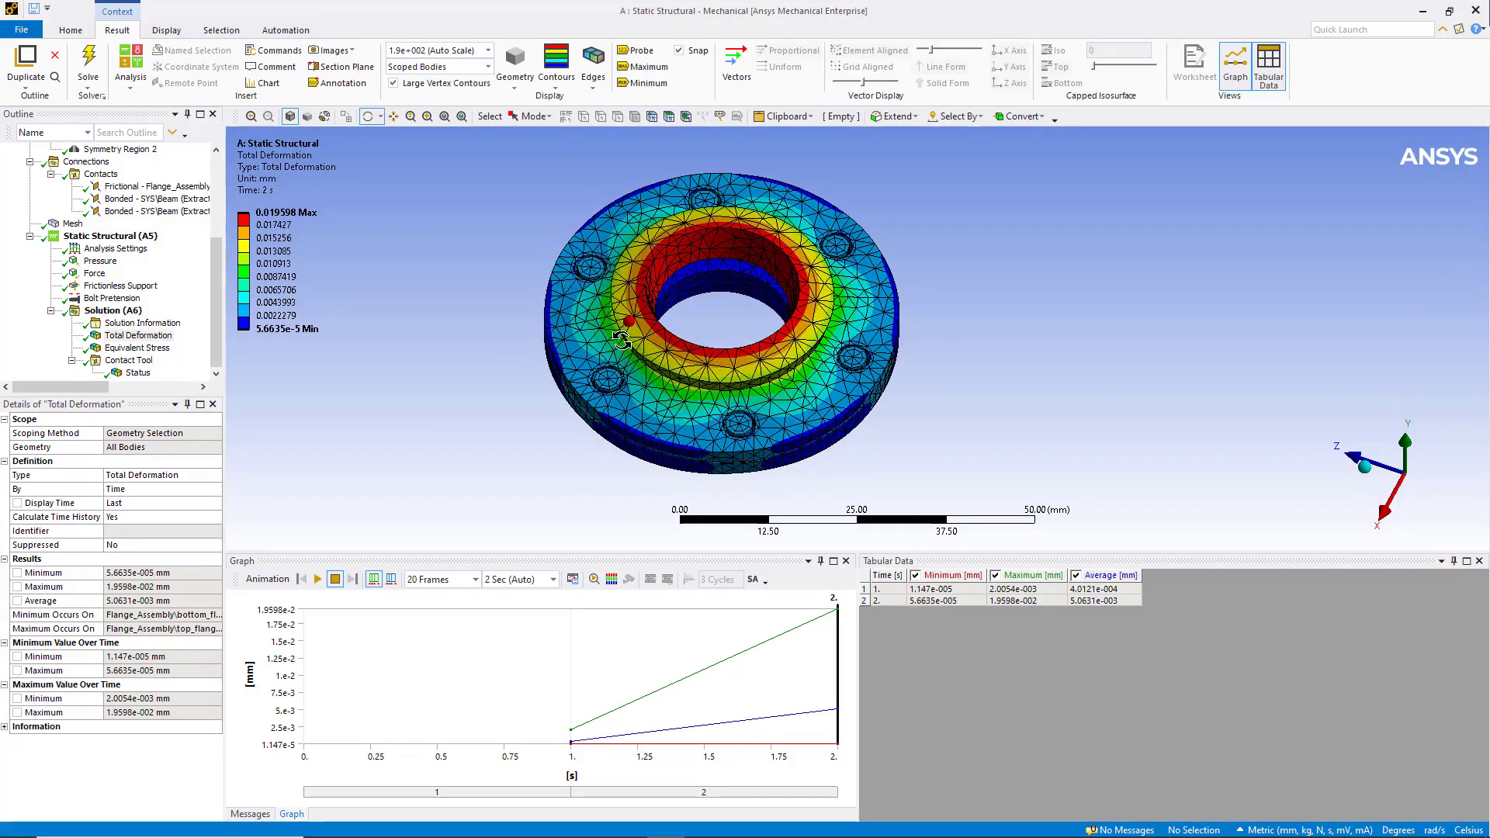
{"action": "left_click", "coordinate": [157, 356]}
{"action": "mouse_move", "coordinate": [433, 390]}
{"action": "middle_mouse_down"}
{"action": "mouse_move", "coordinate": [422, 359]}
{"action": "mouse_move", "coordinate": [437, 386]}
{"action": "middle_mouse_up"}
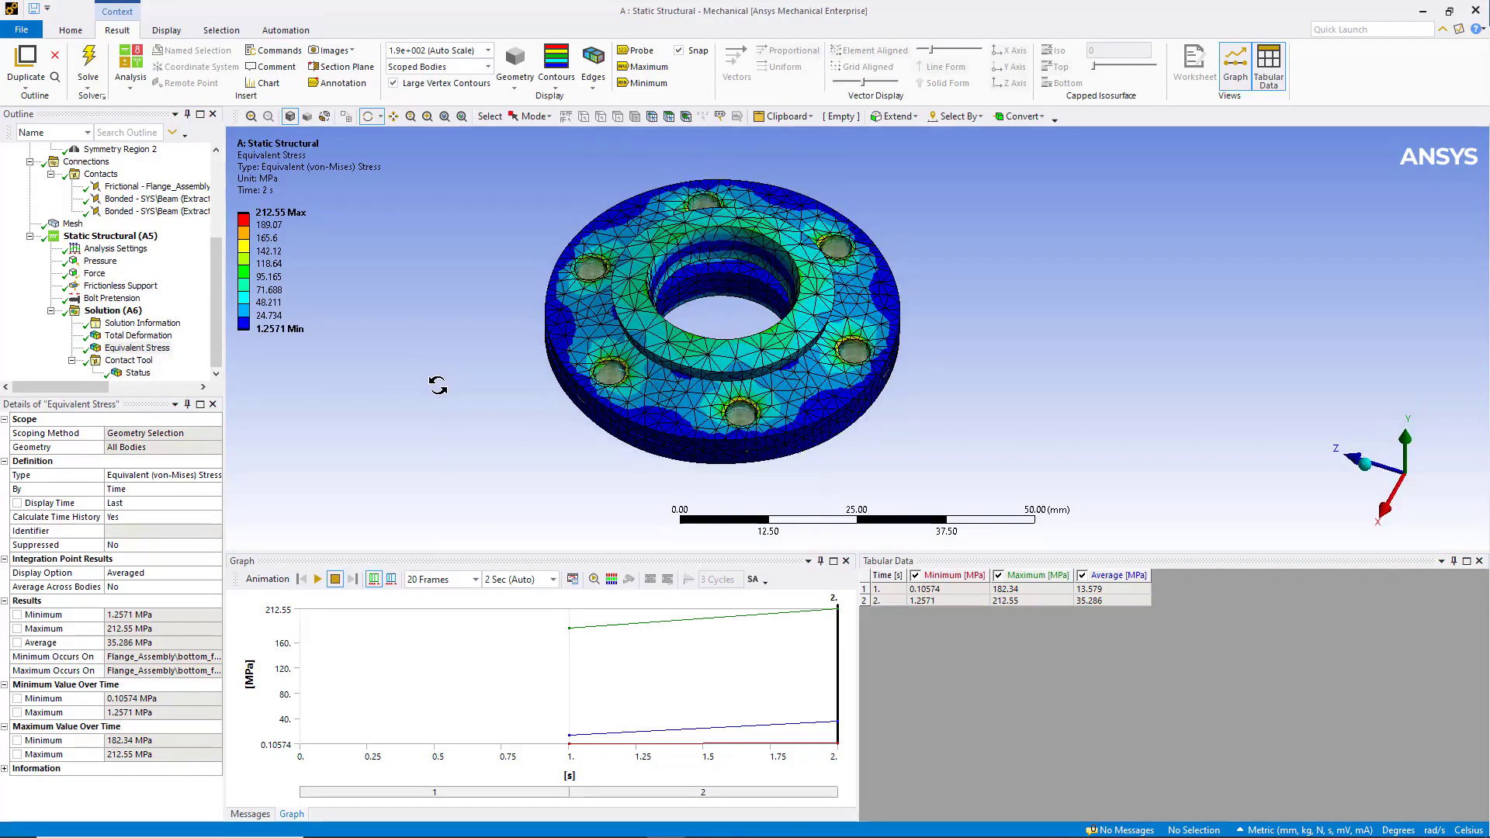